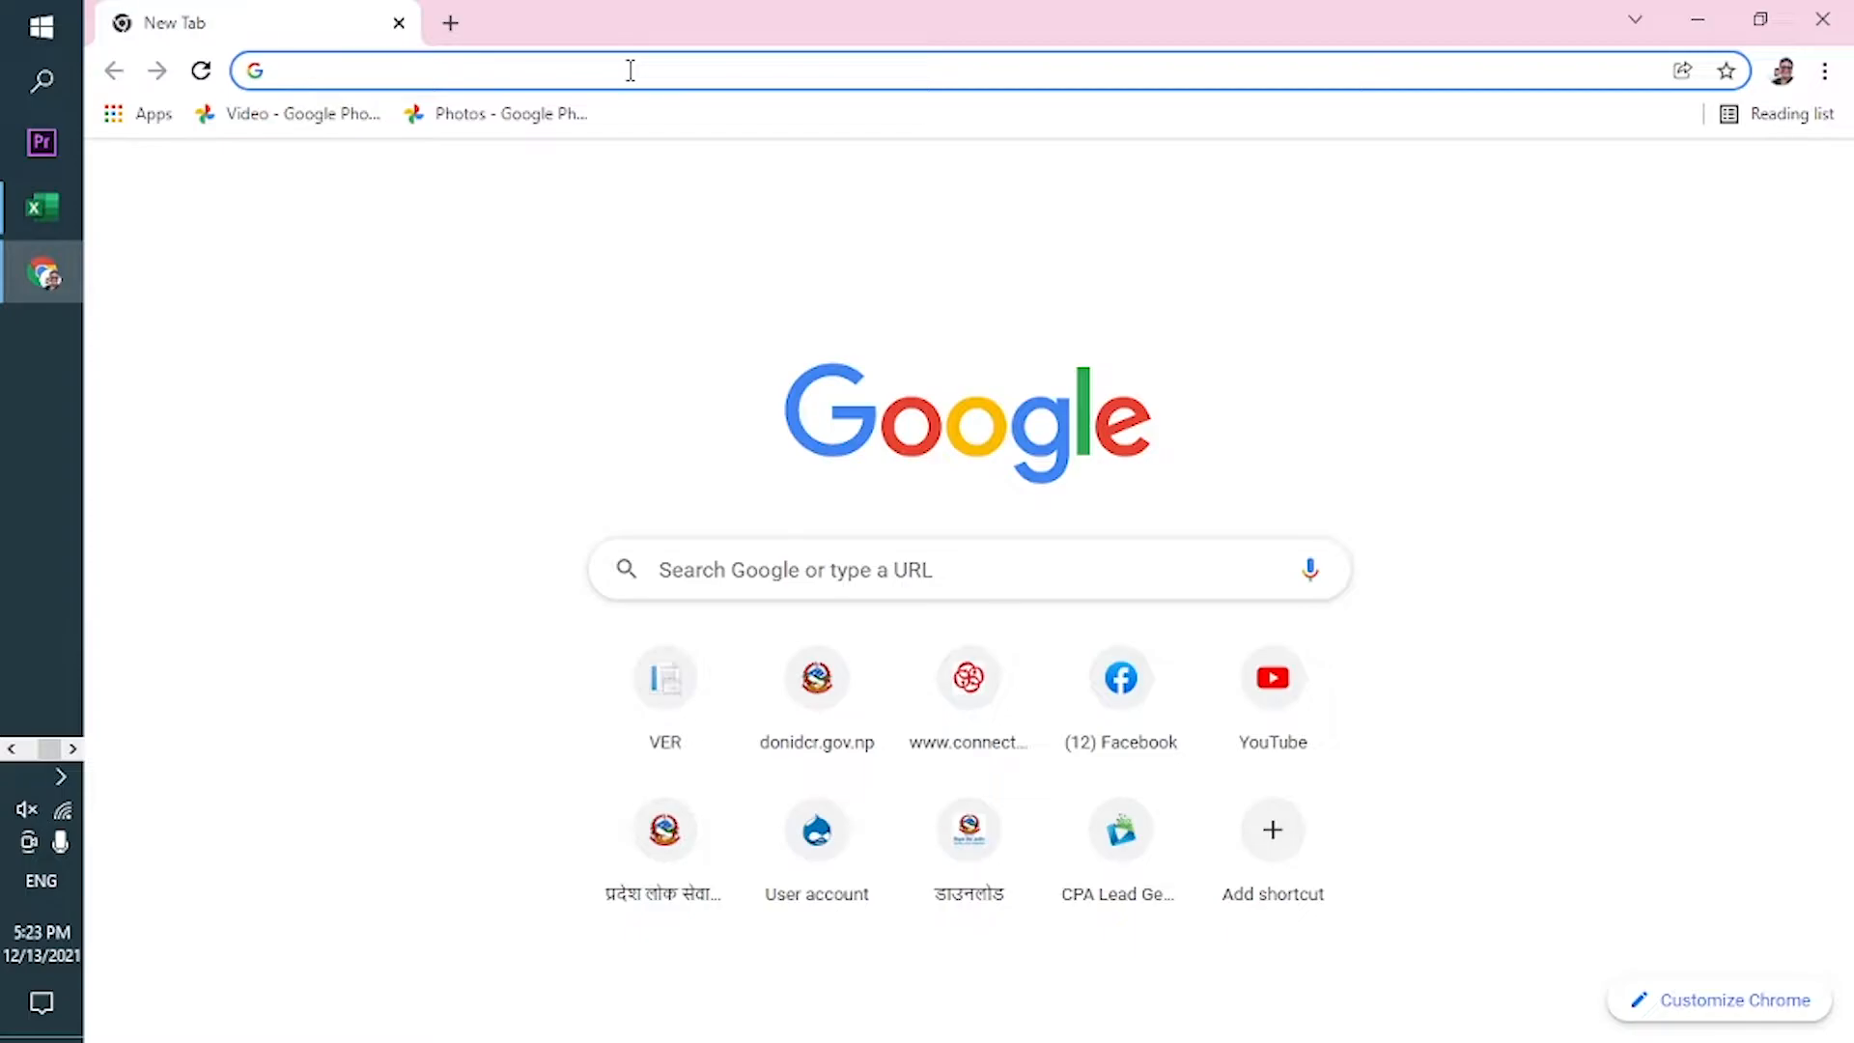
Go to public.docr.gov.np in Chrome, fixing the stray comma in the address.
text(p)
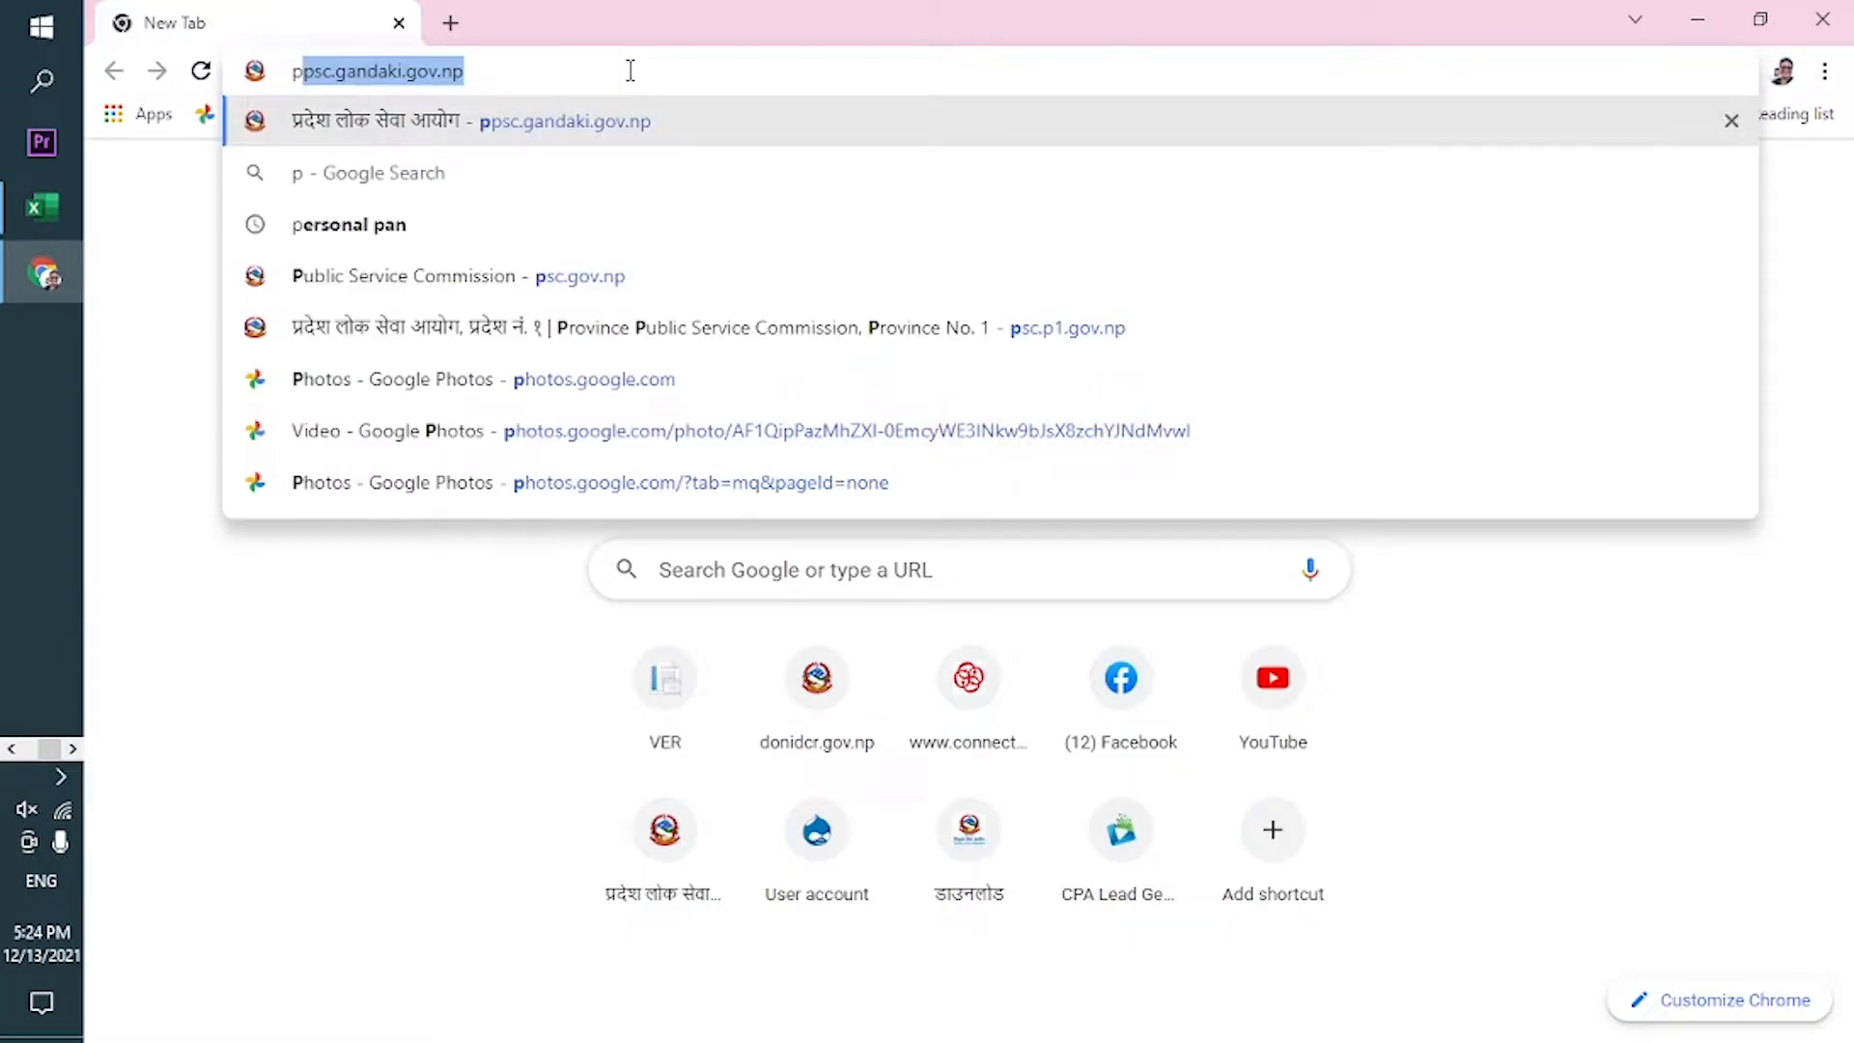
text(ubli)
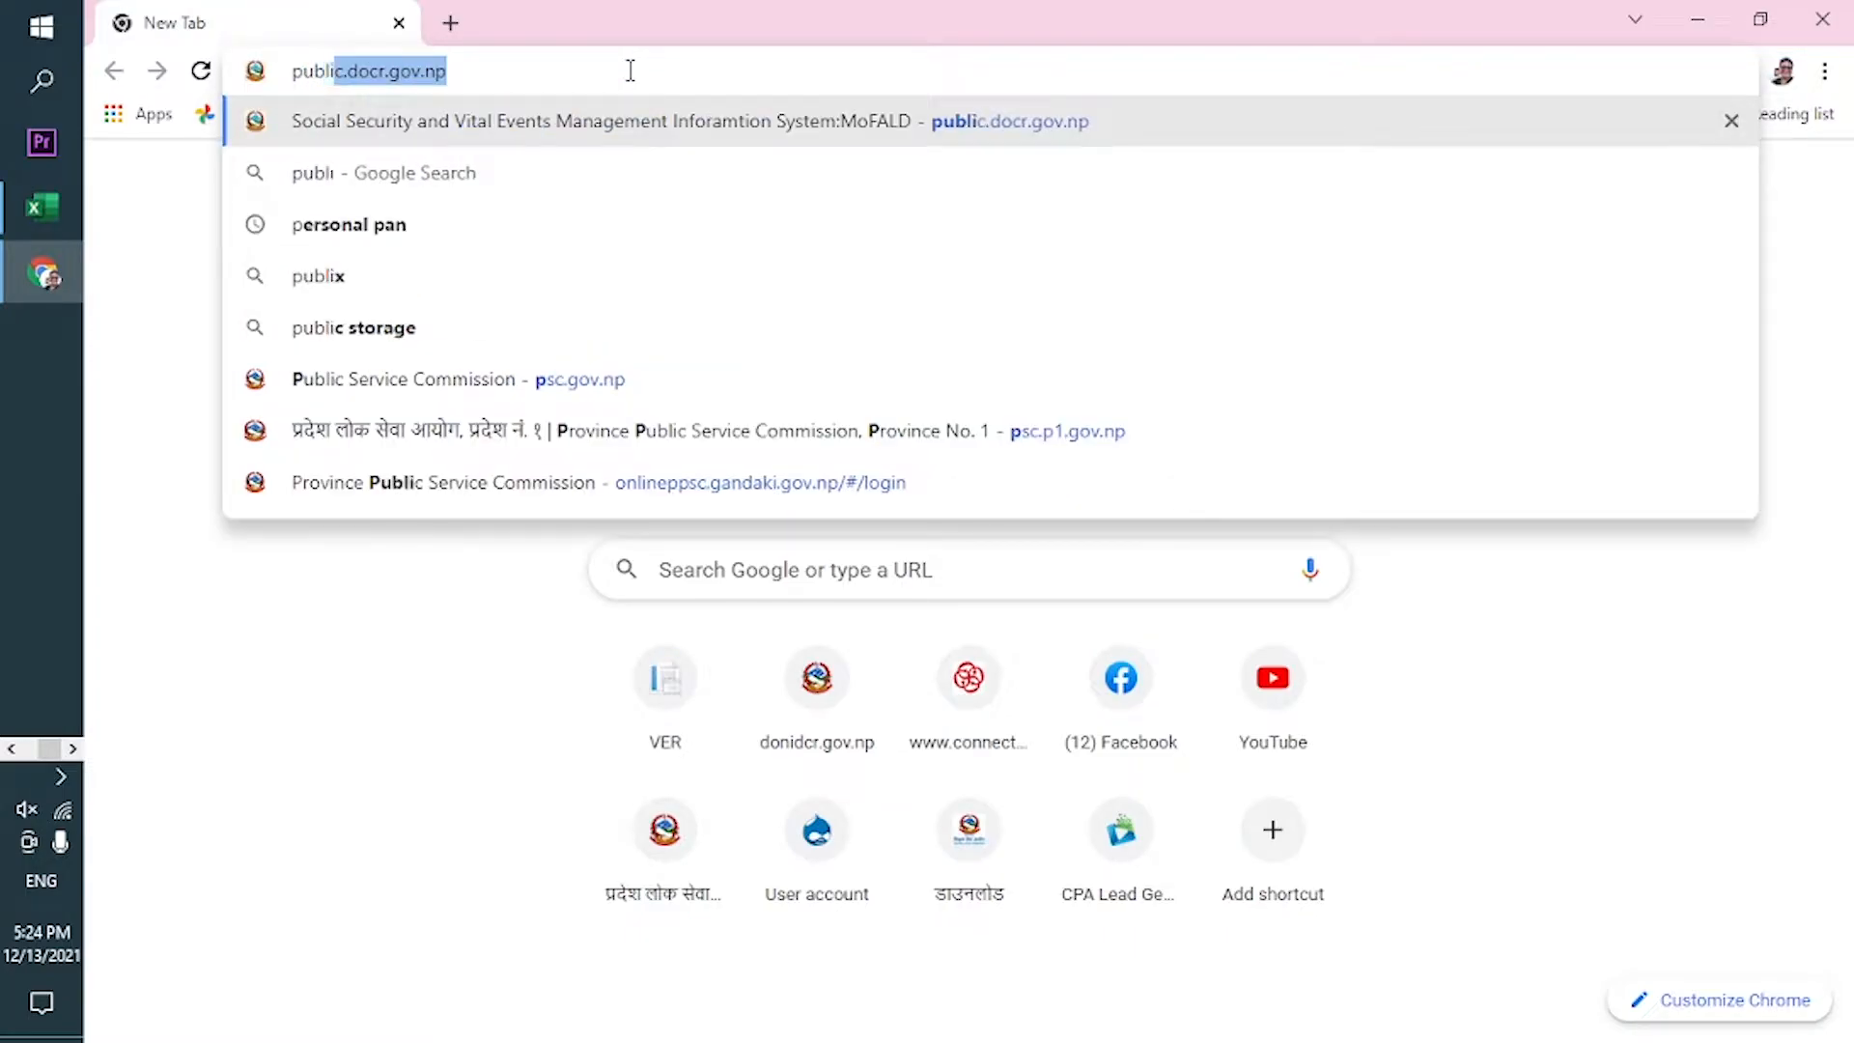
text(c.do)
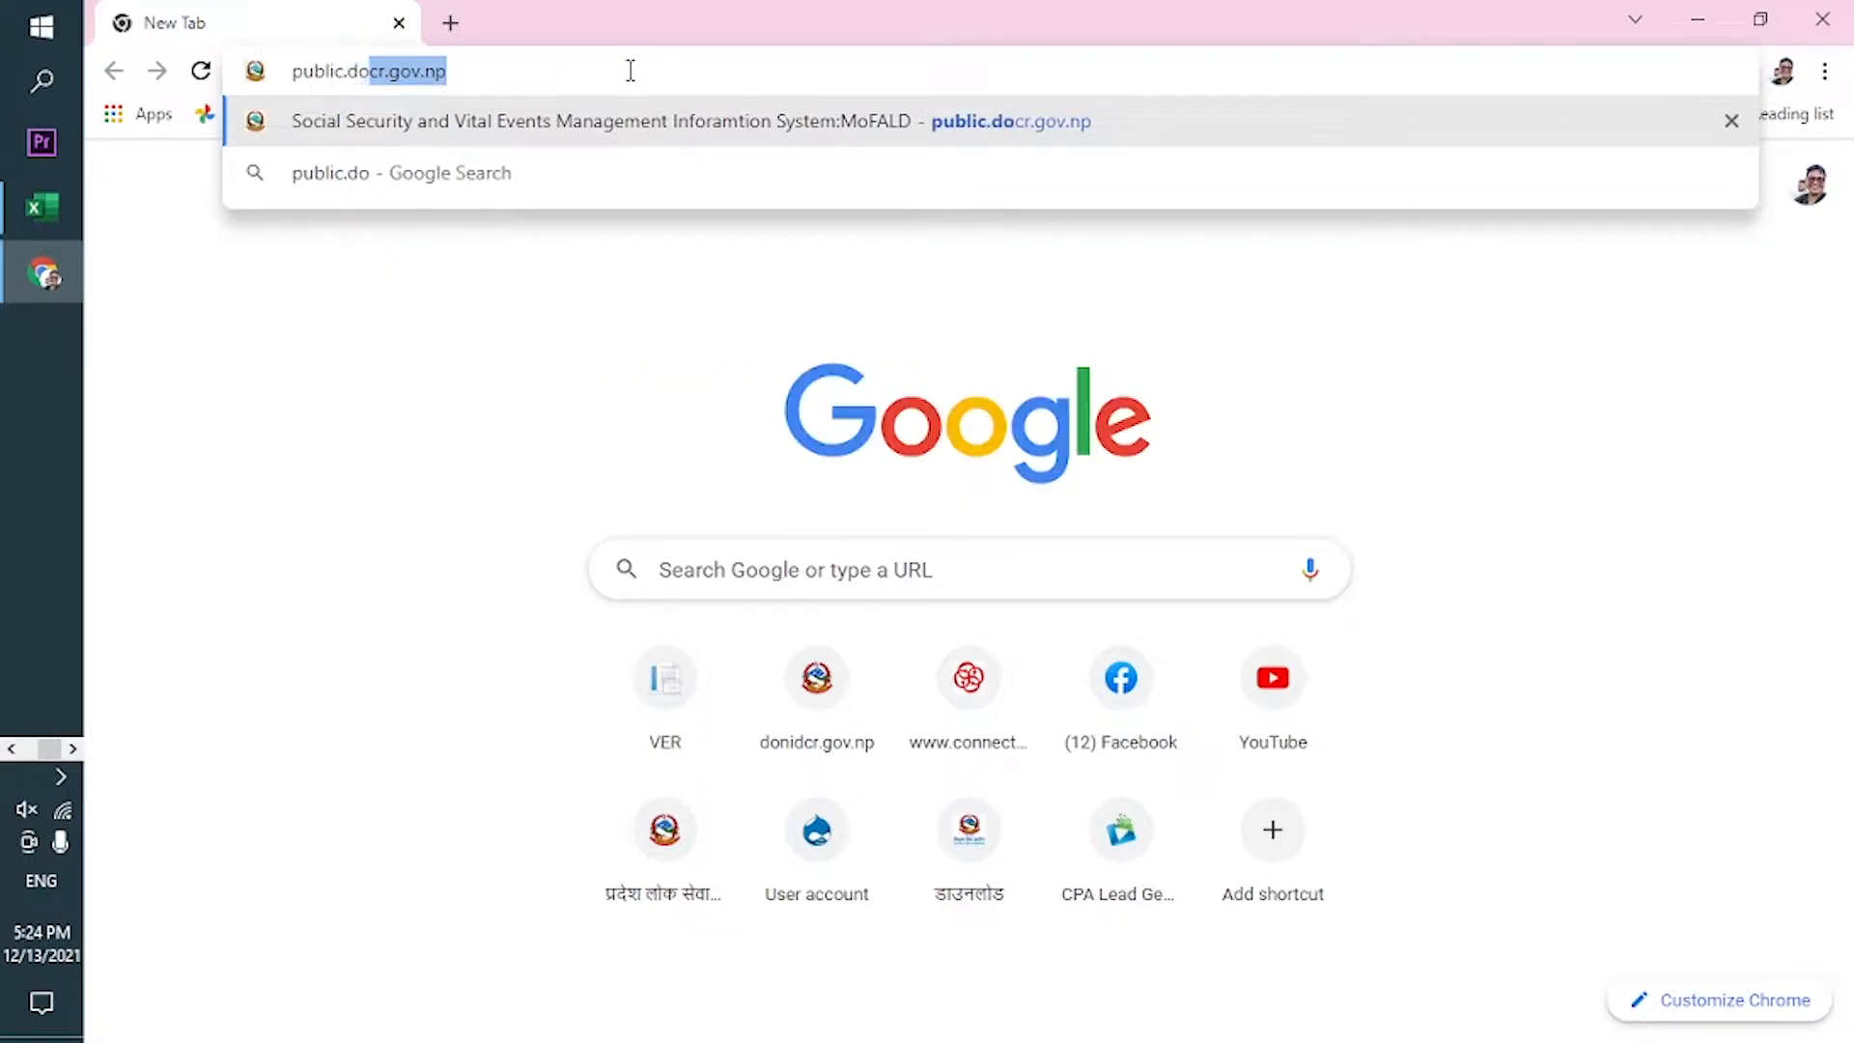
text(cr.go)
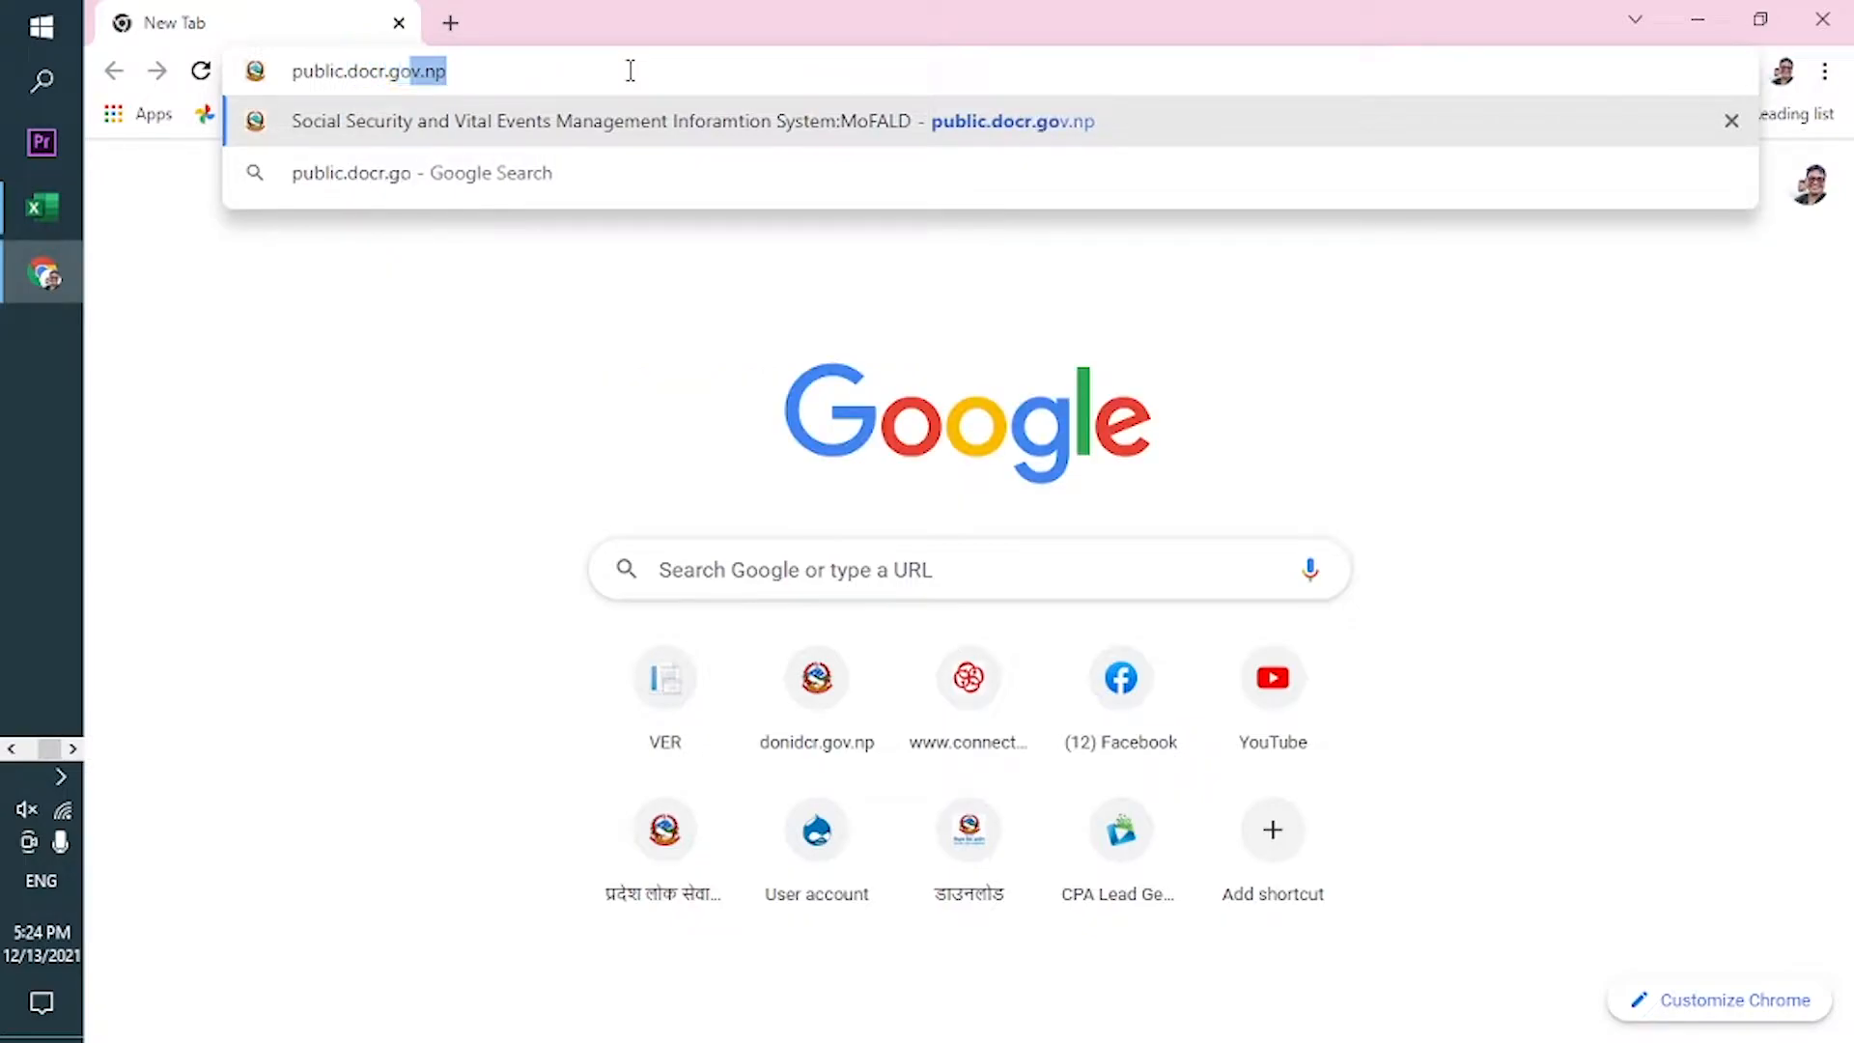
text(v,)
key(BackSpace)
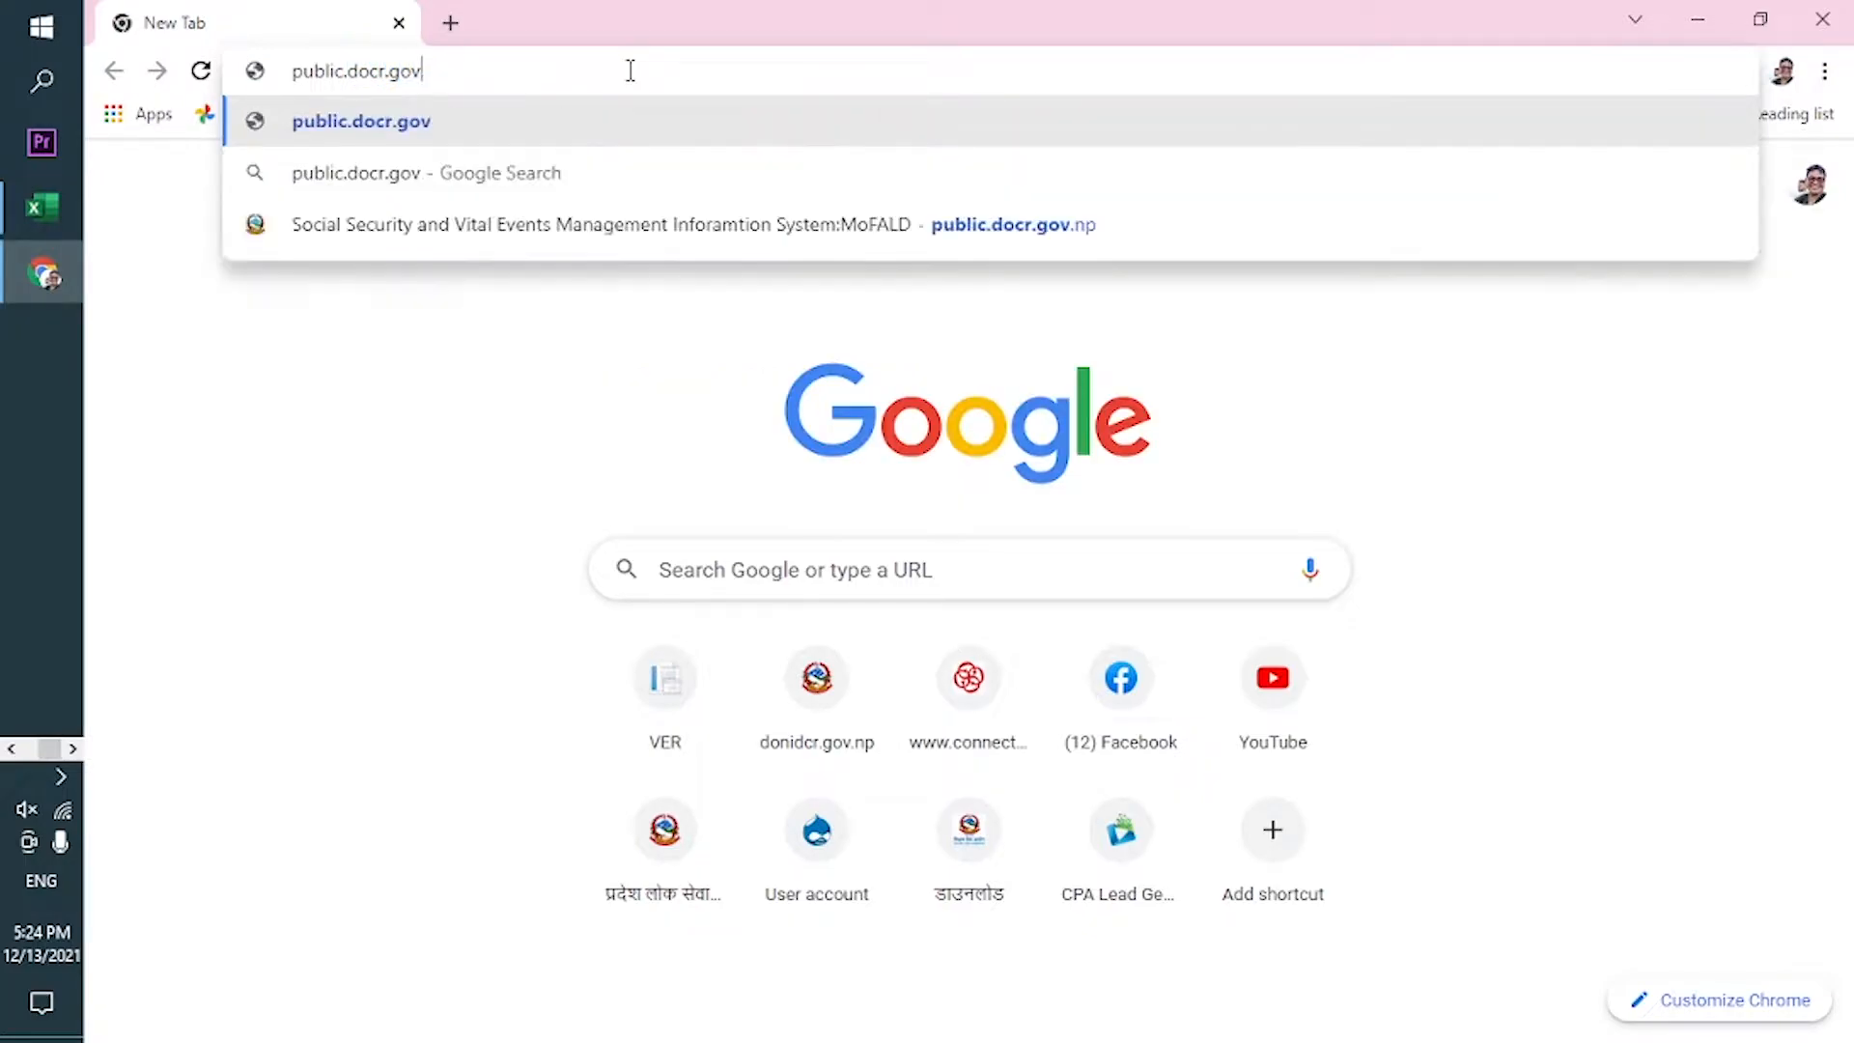
text(.np)
key(Return)
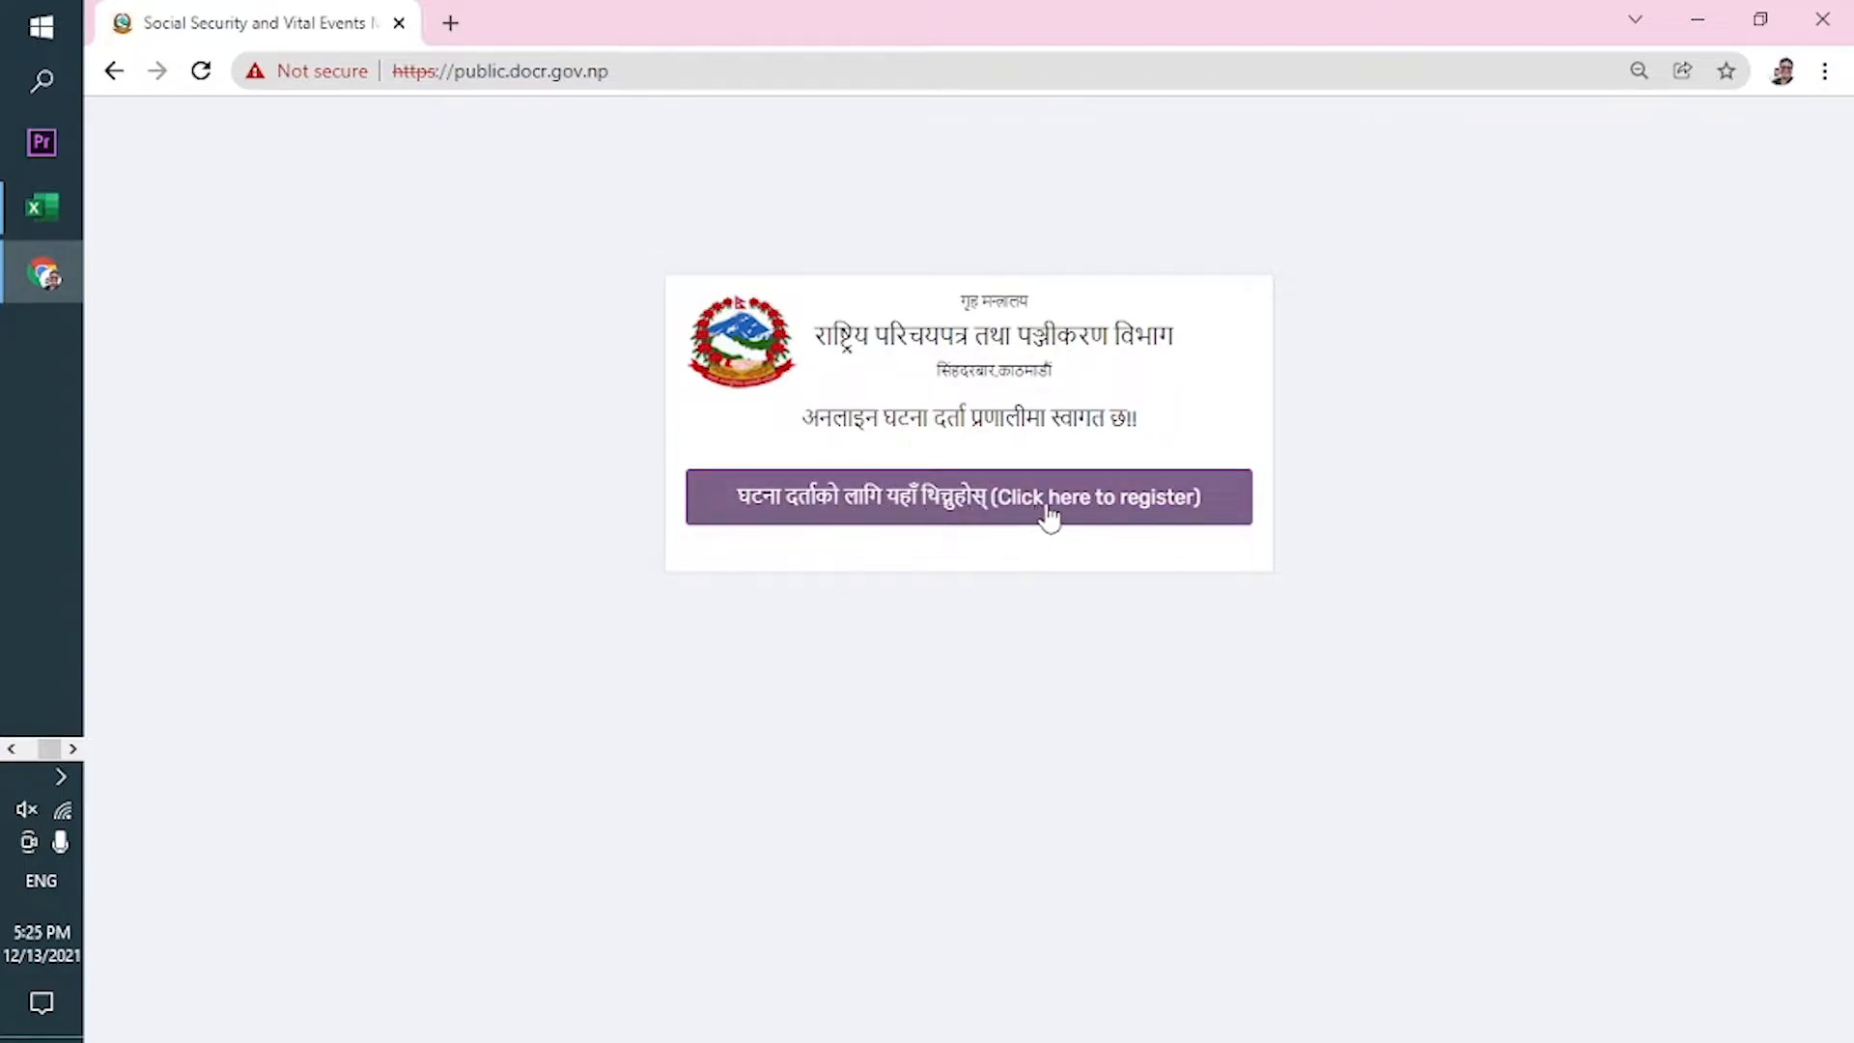
Start a new registration from the welcome page and scroll through the loaded personal information form.
click(992, 506)
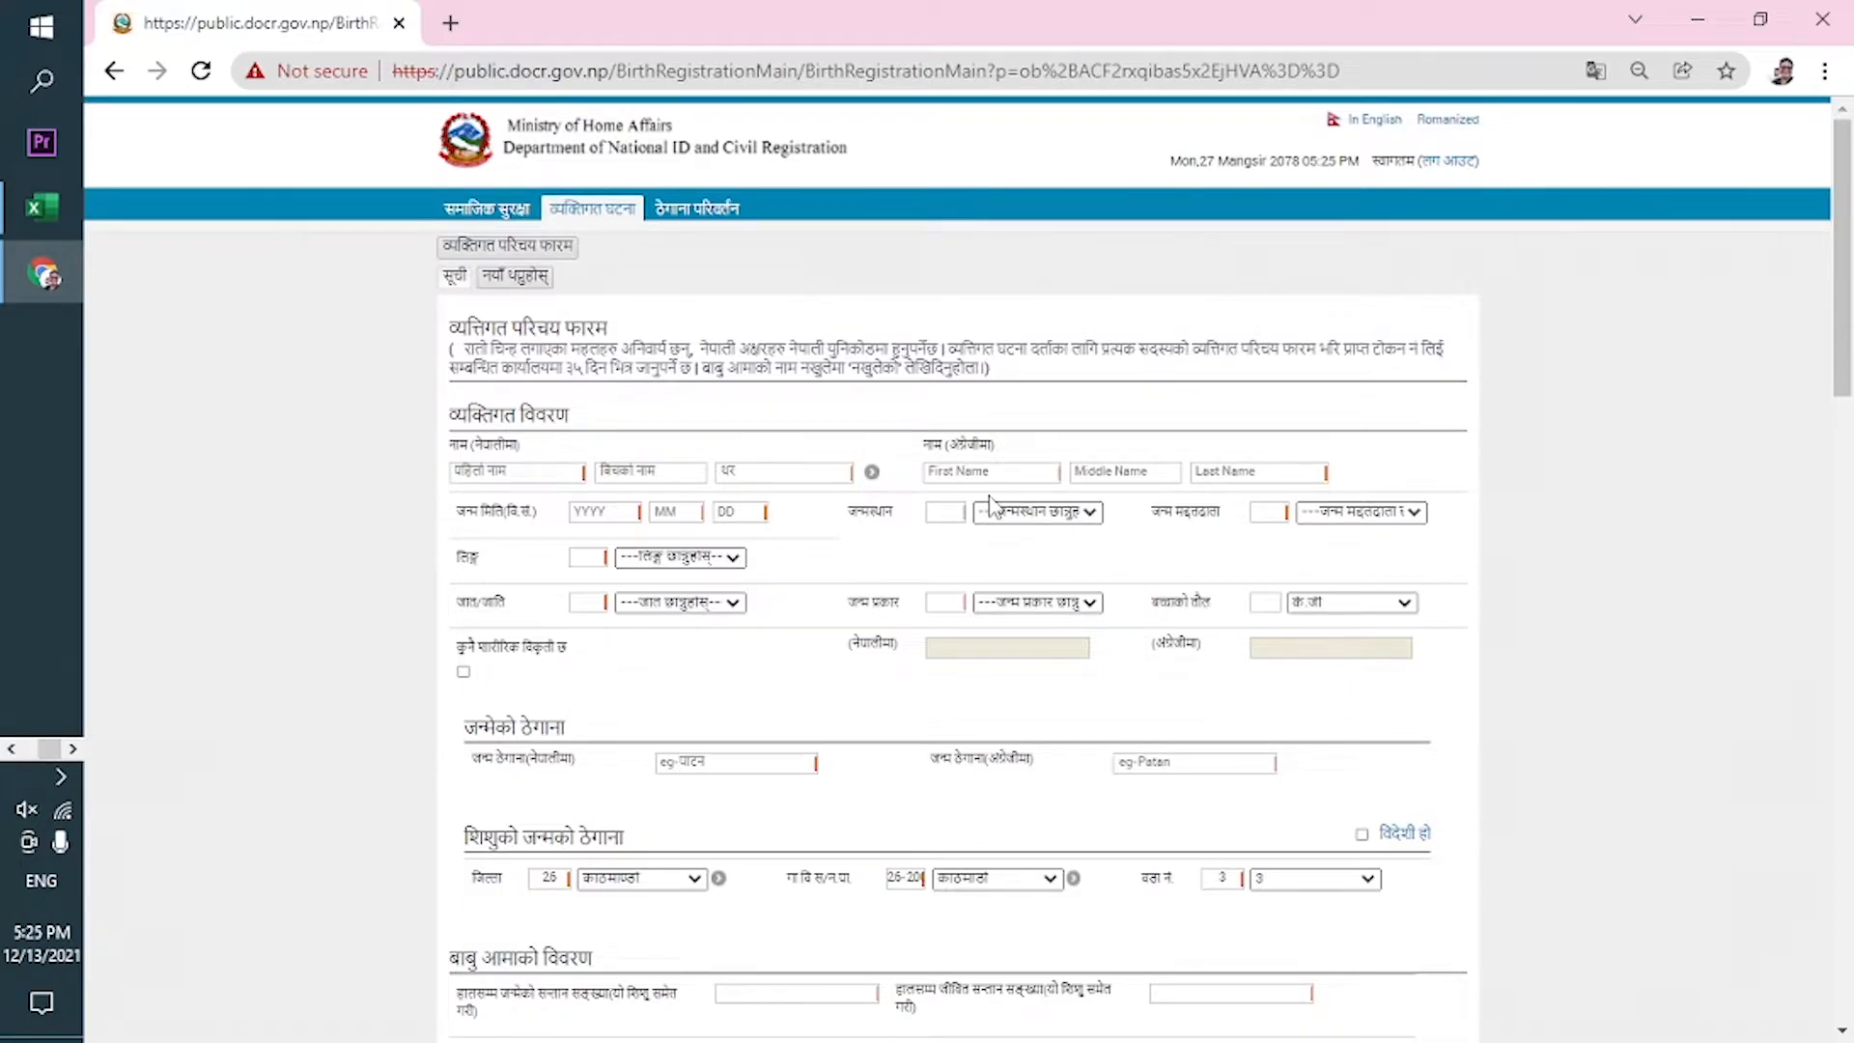
drag(1847, 280, 1845, 116)
drag(1844, 115, 1815, 143)
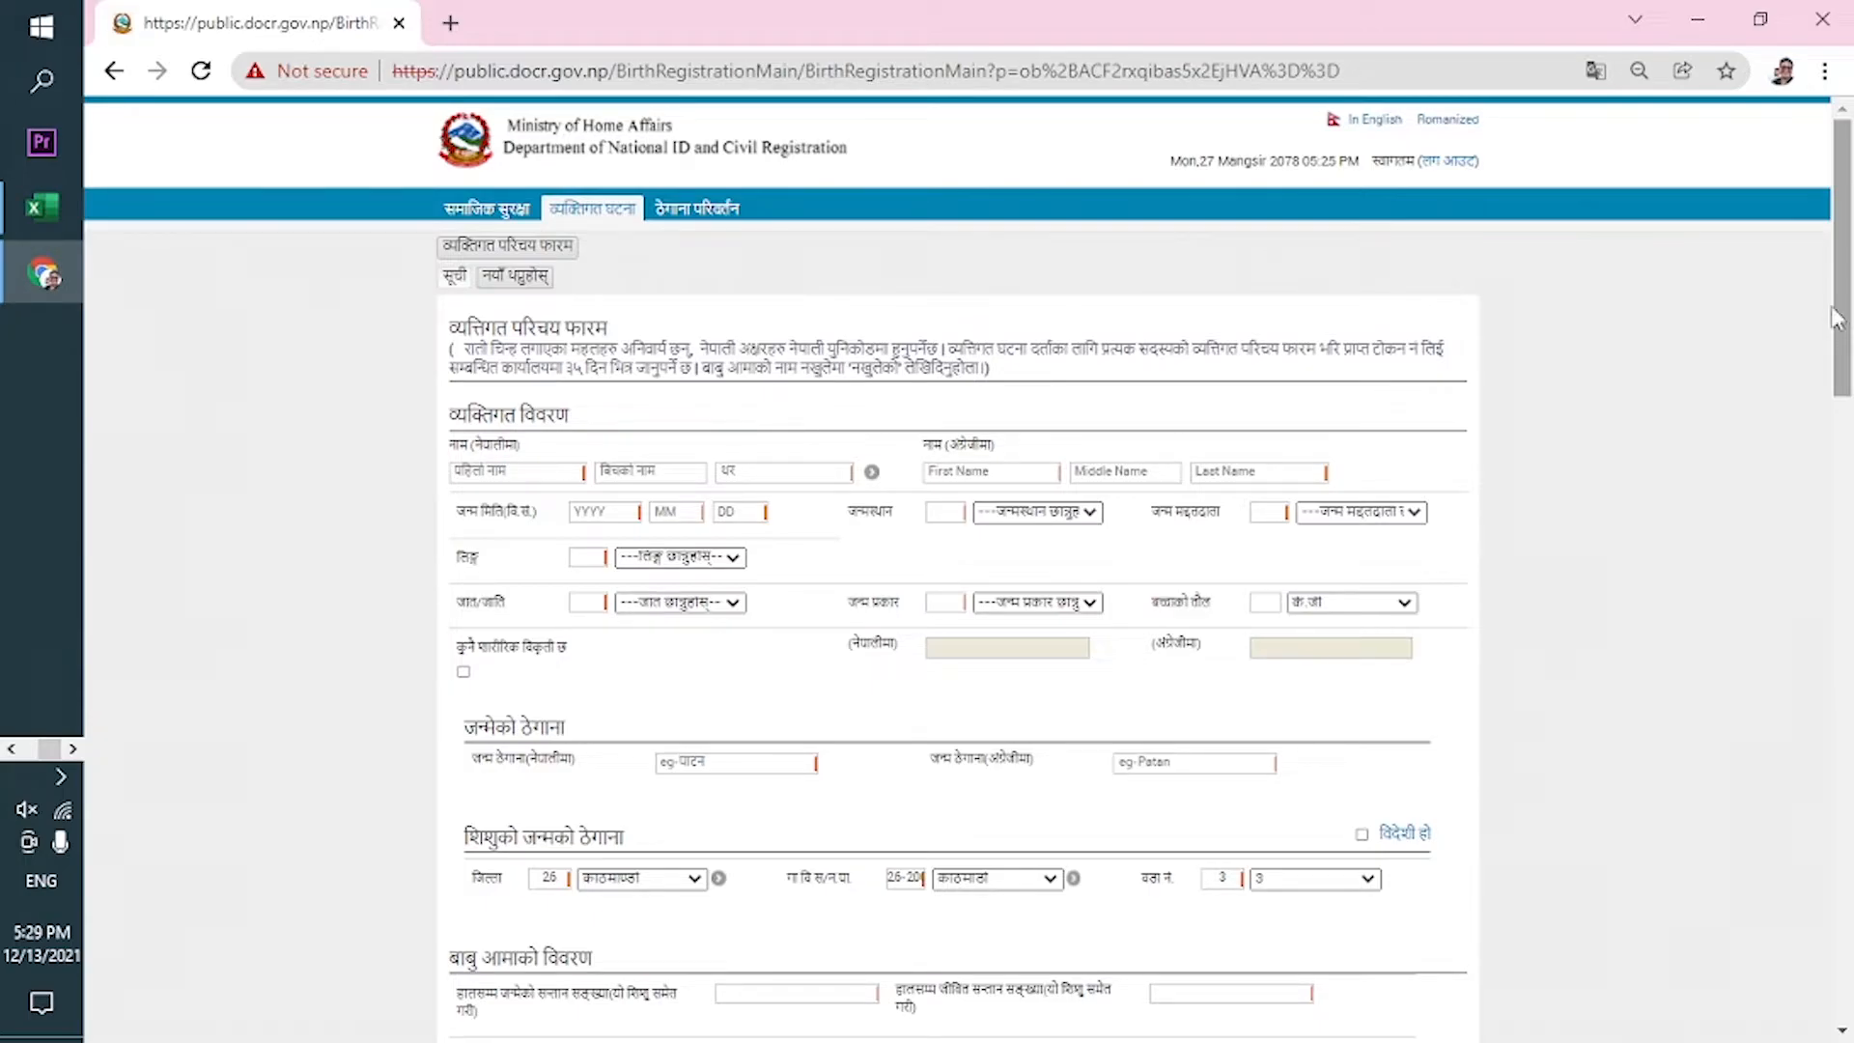
Dismiss the name suggestions and load a blank entry with 'नयाँ थप्नुहोस्'.
click(553, 473)
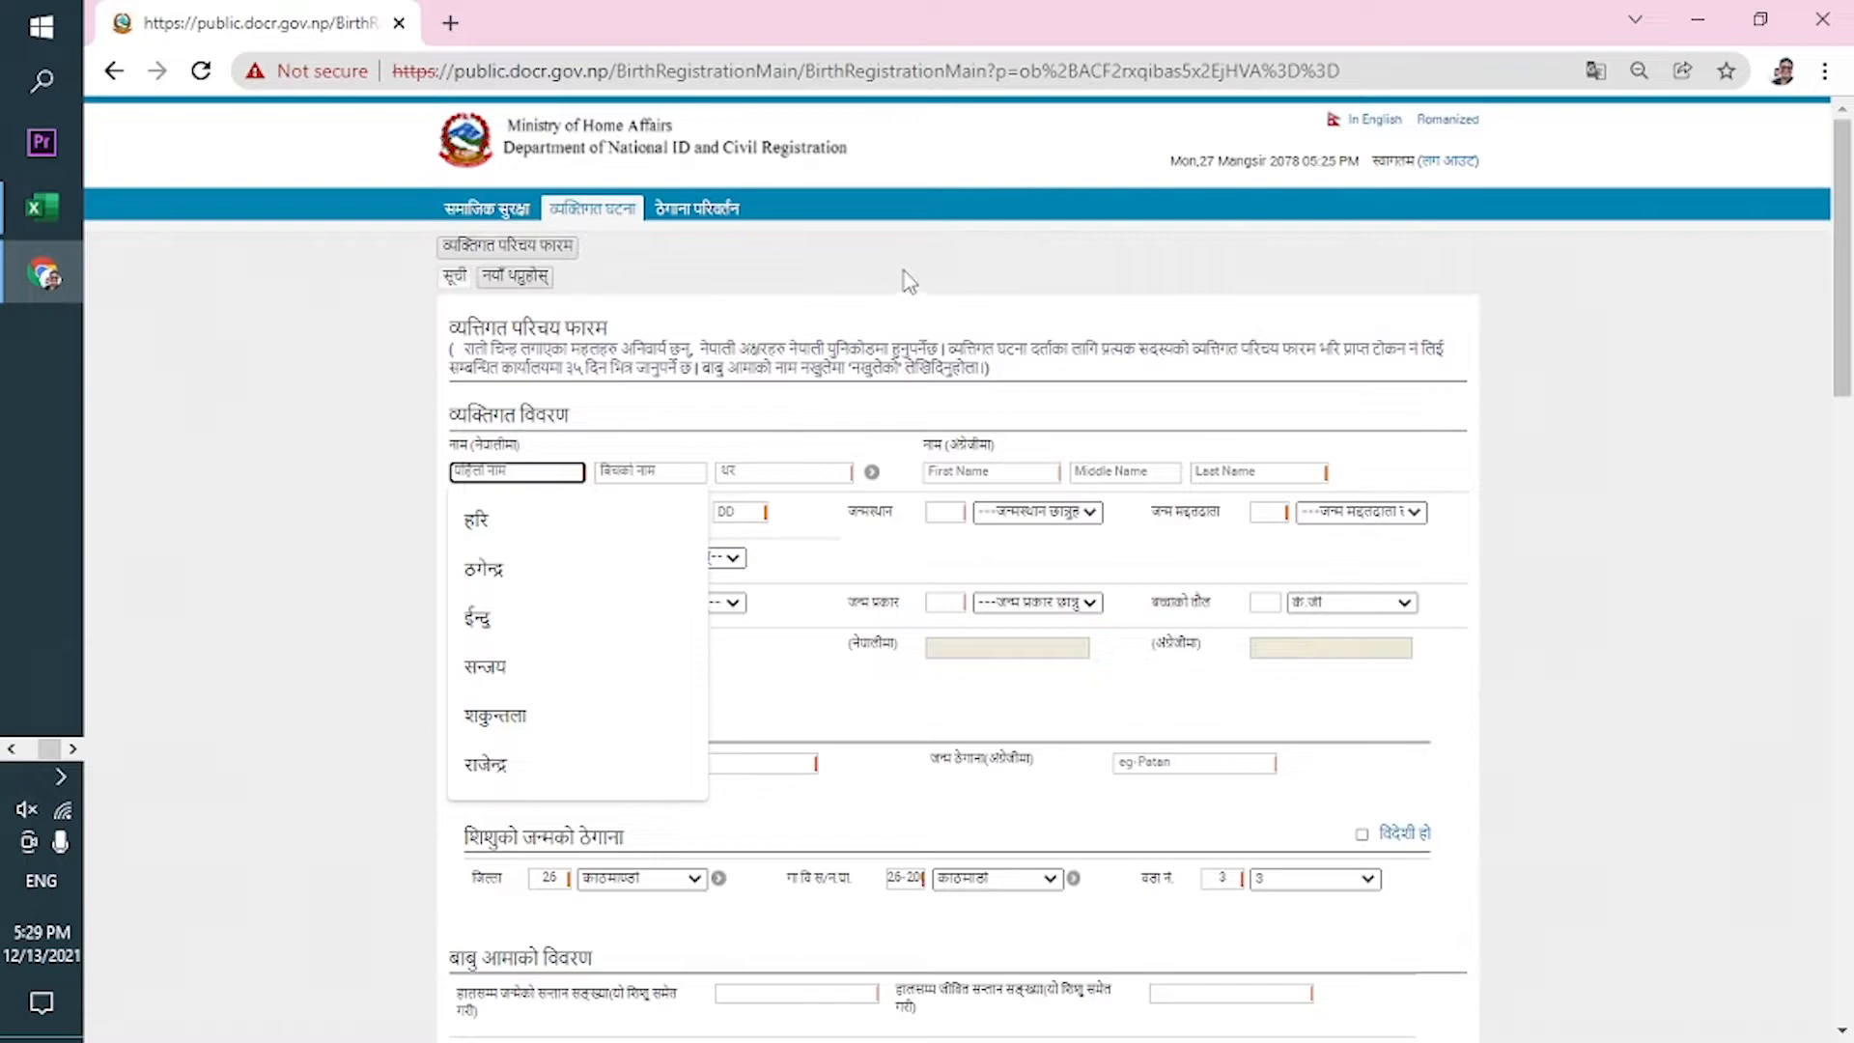
click(746, 311)
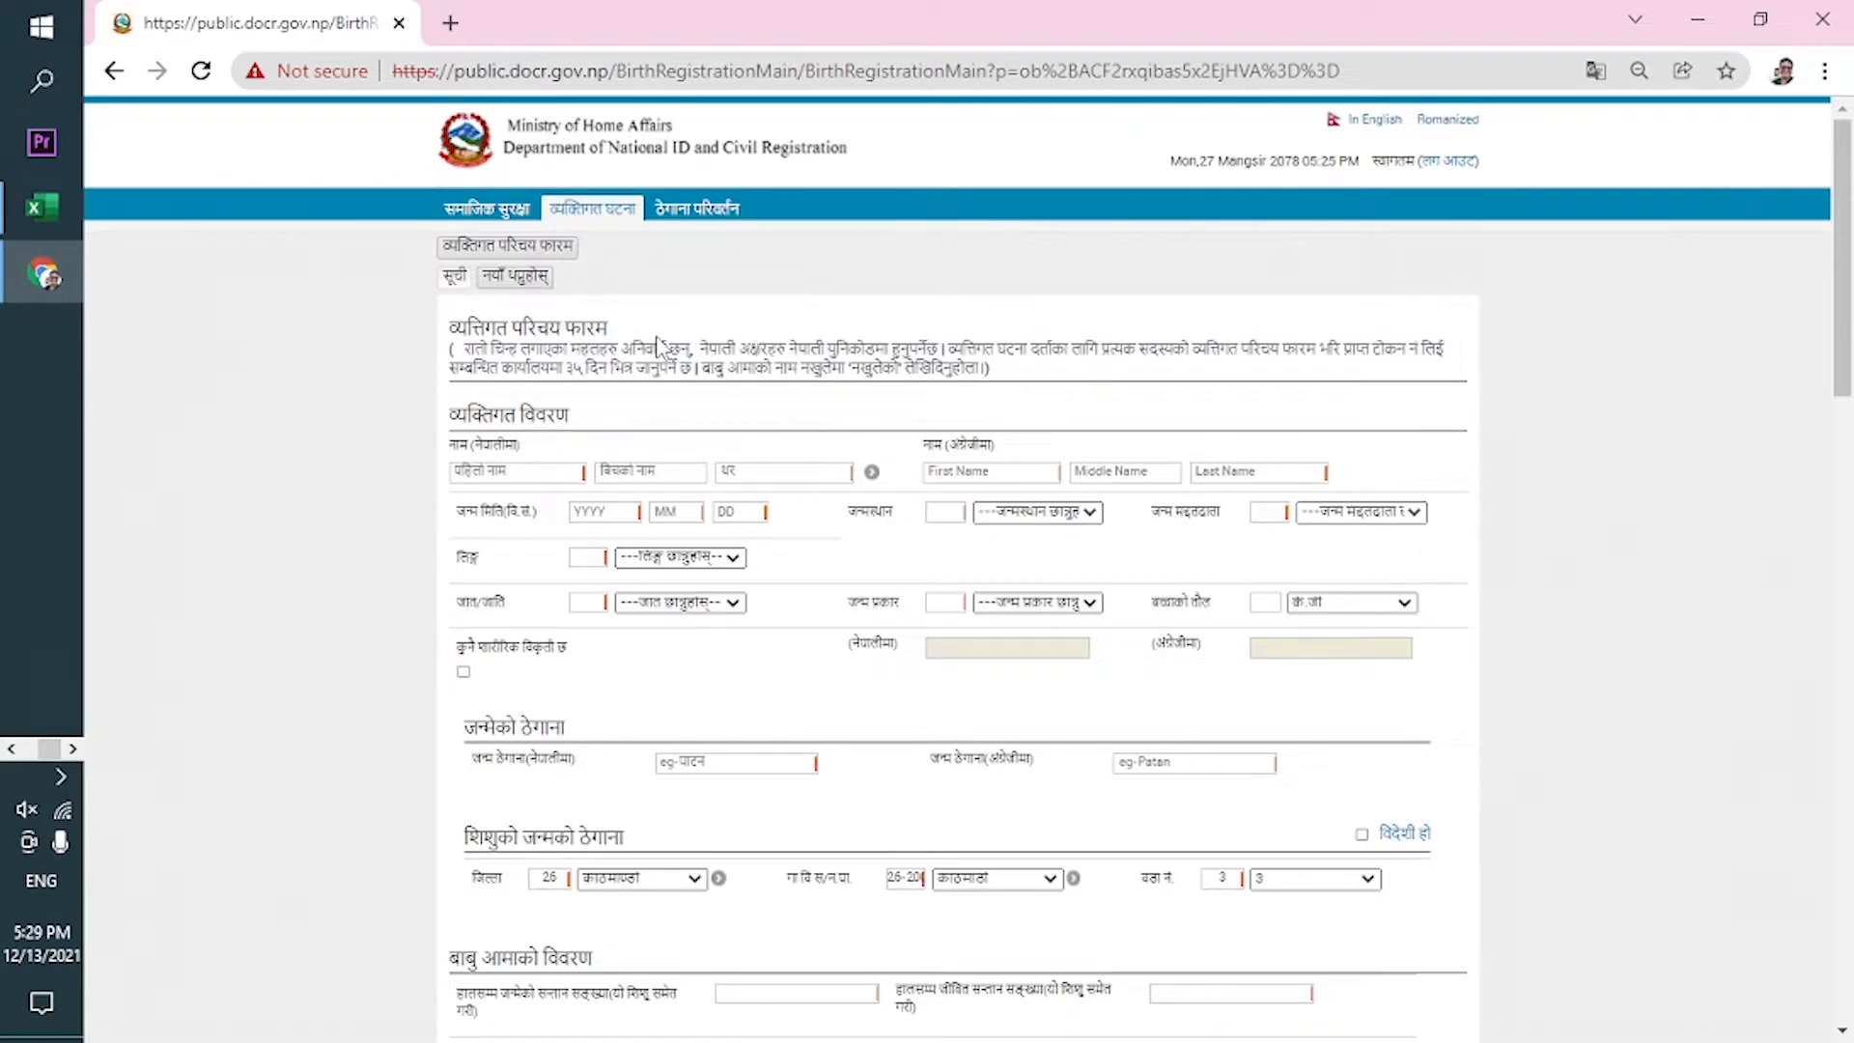
click(514, 277)
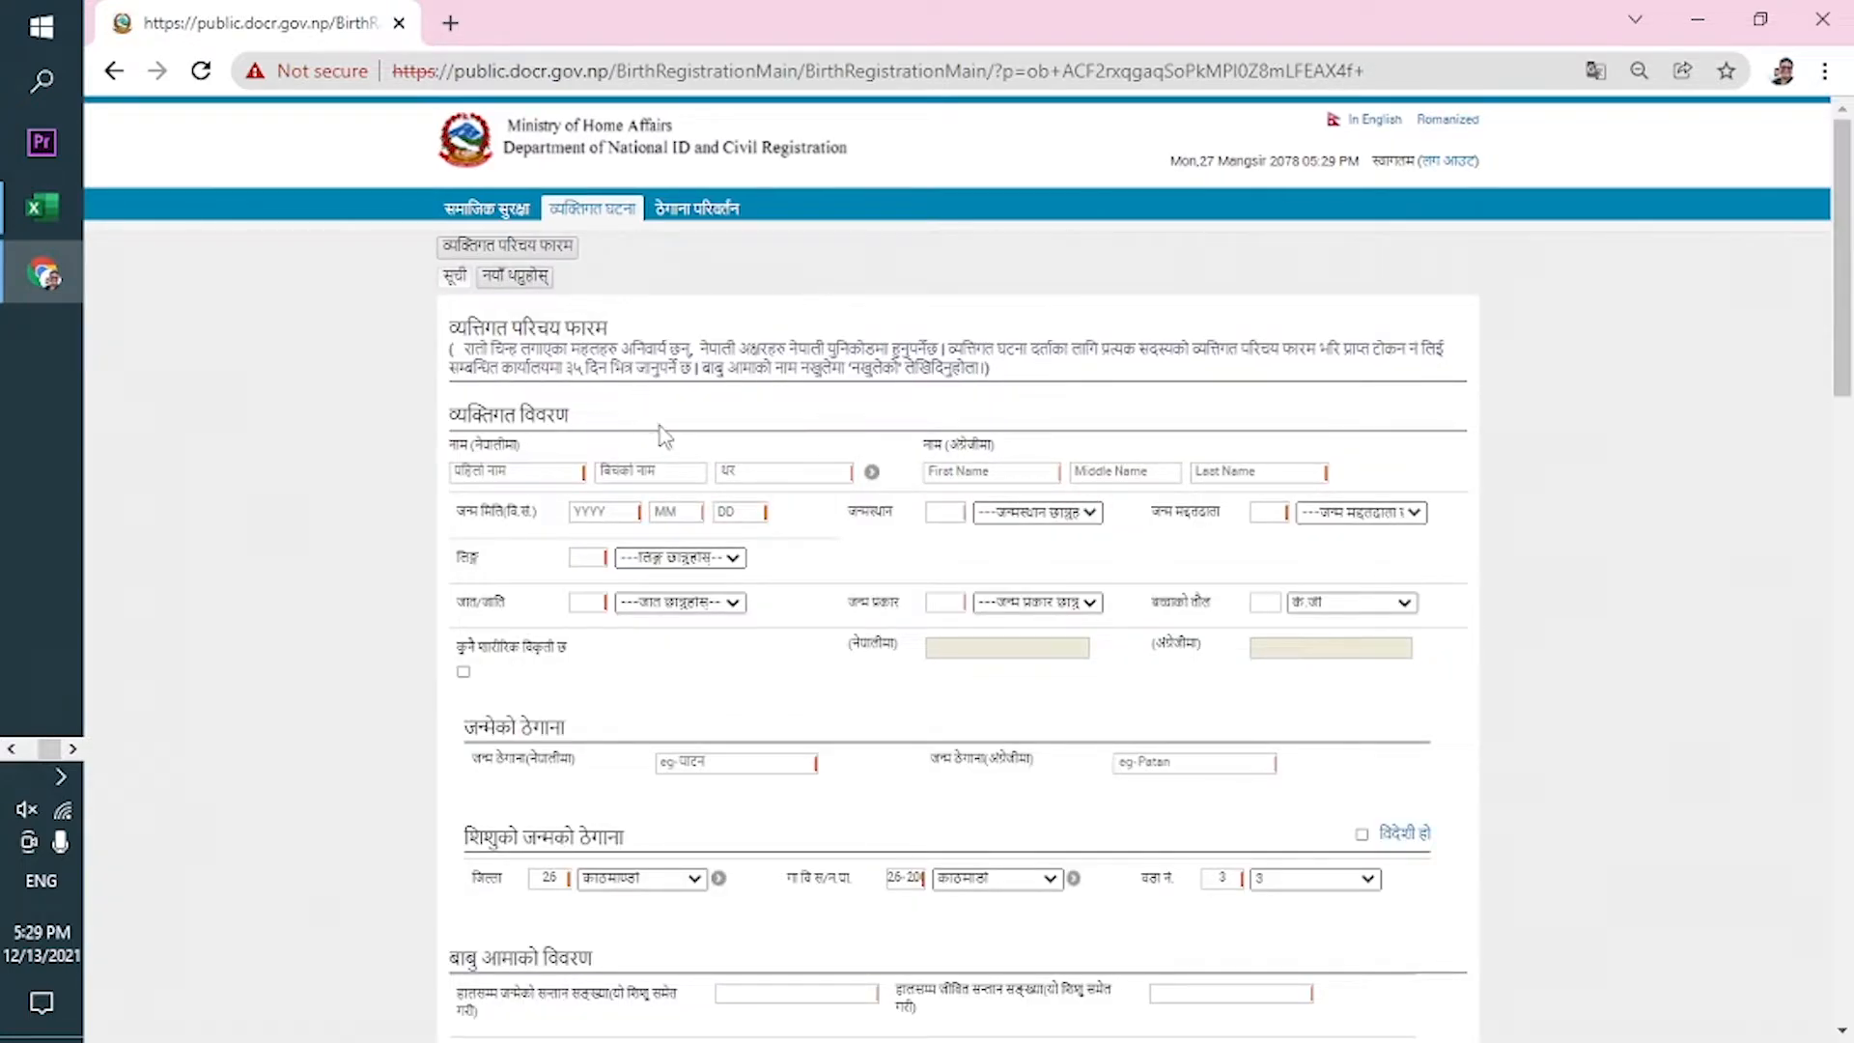
Enter the child's first name and surname in the Nepali fields, then in the English fields.
click(543, 469)
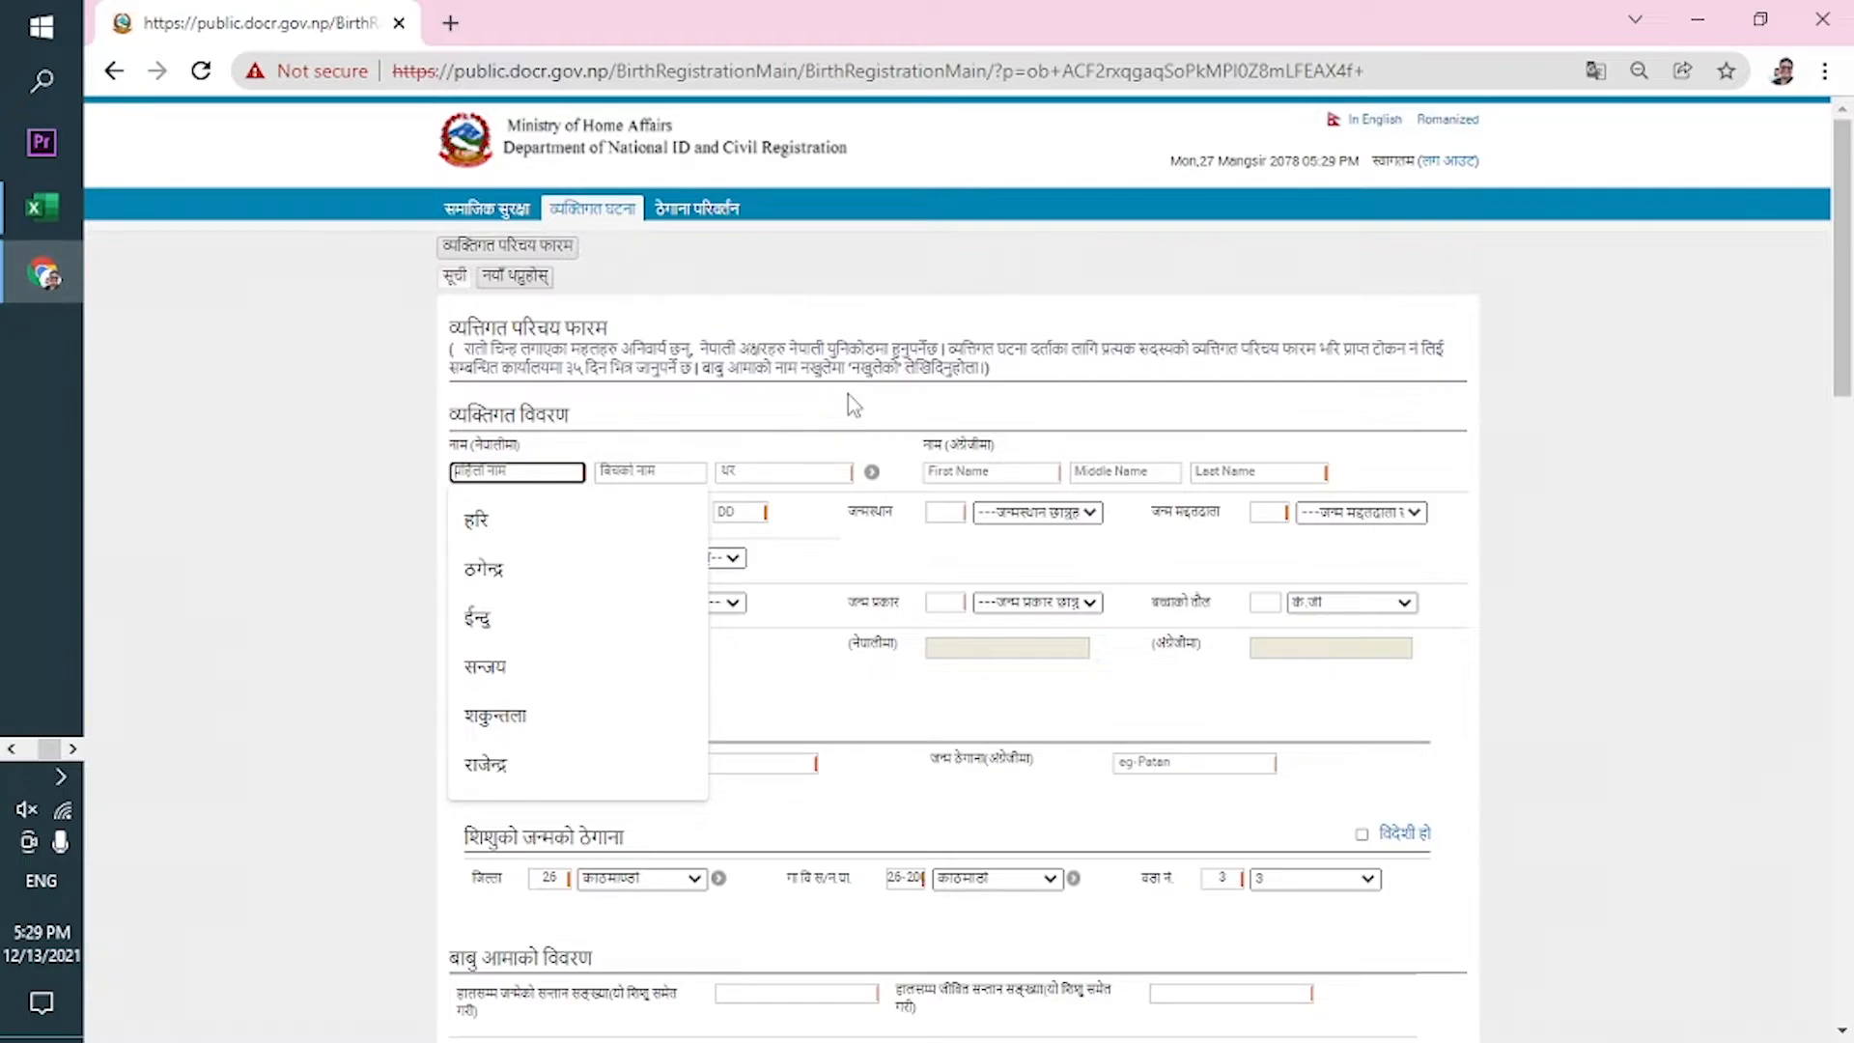
key(Tab)
key(Tab)
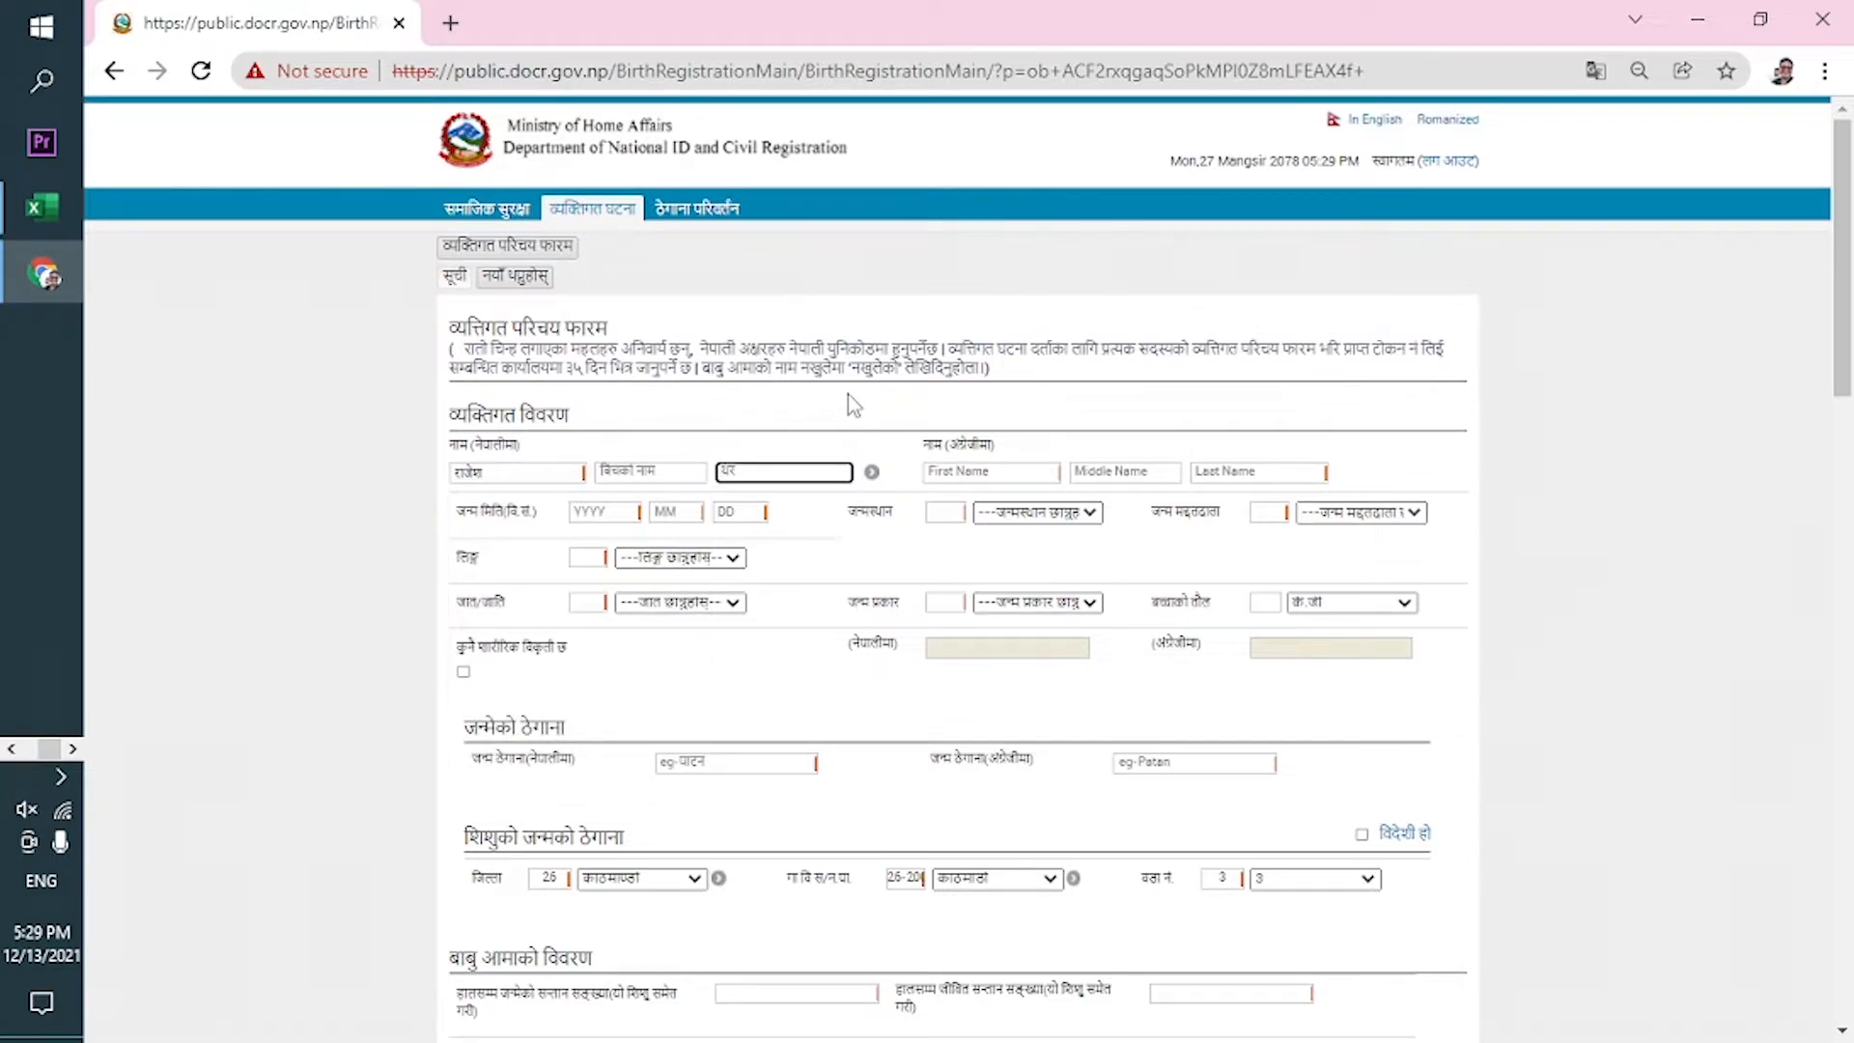
key(Tab)
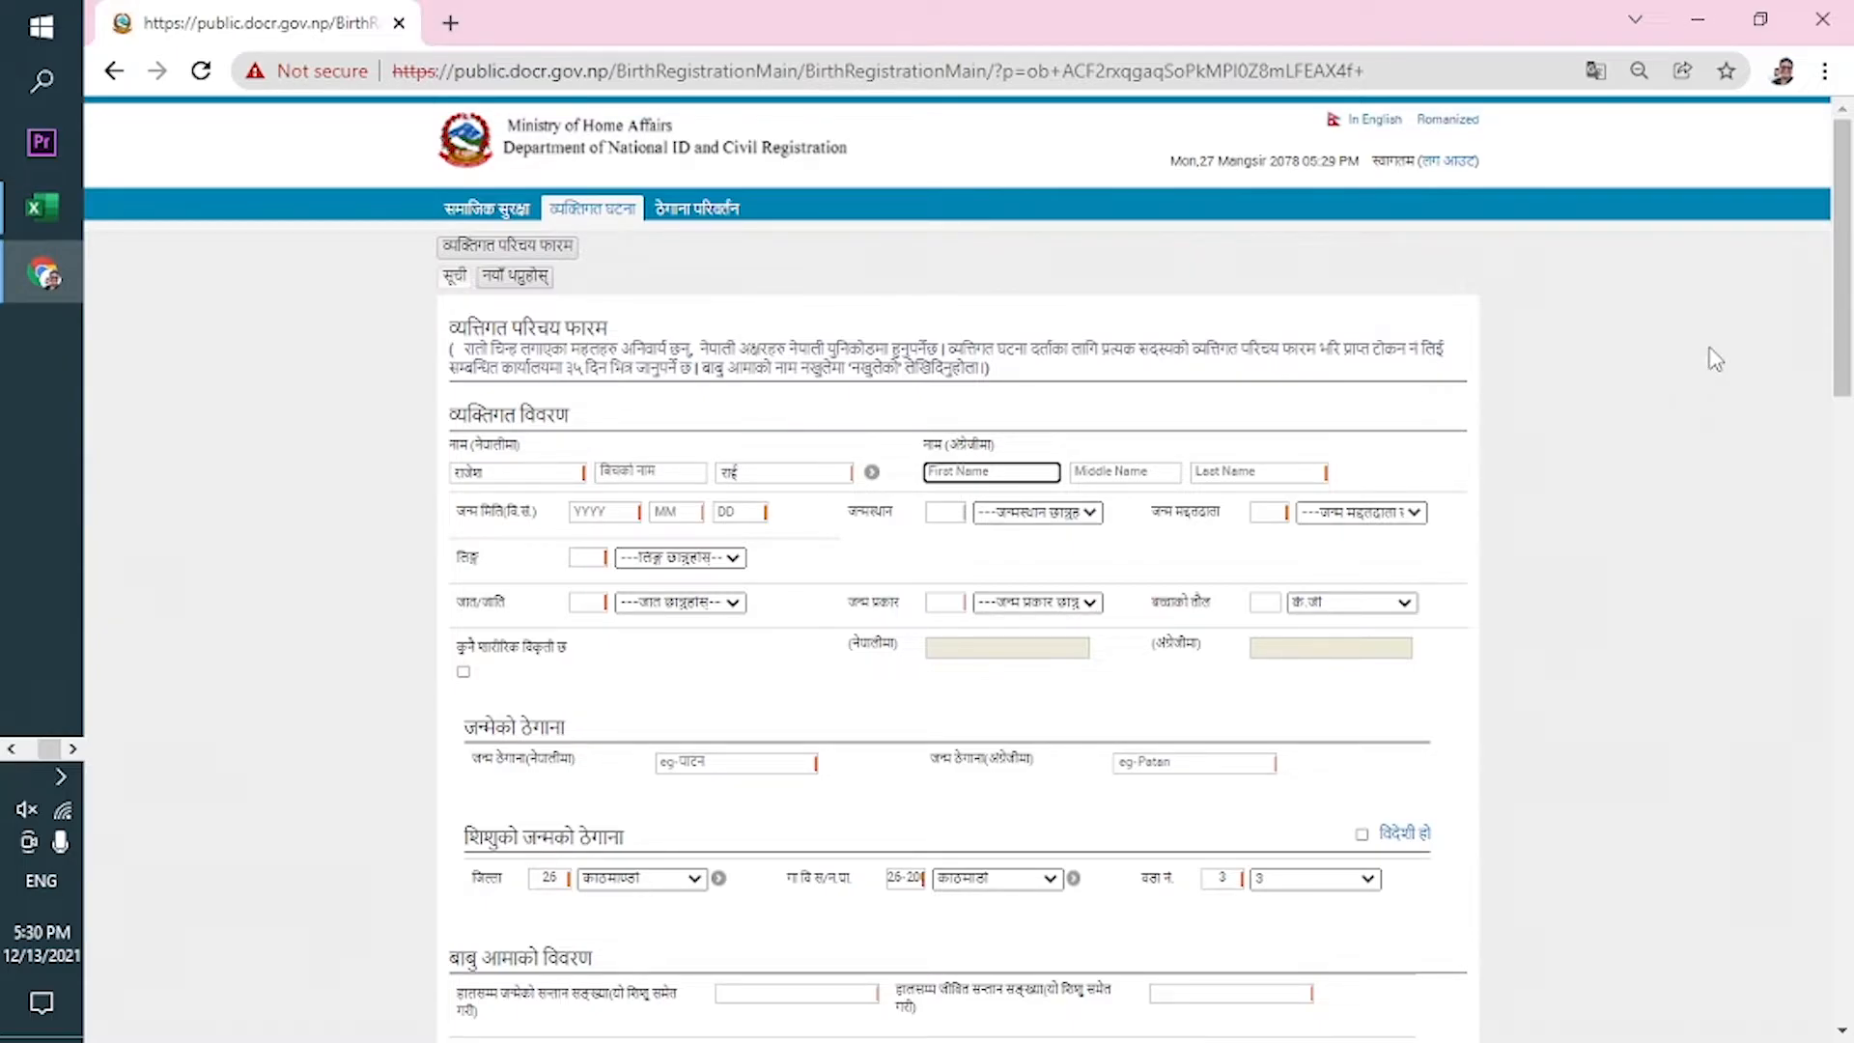
key(Tab)
key(Tab)
key(Tab)
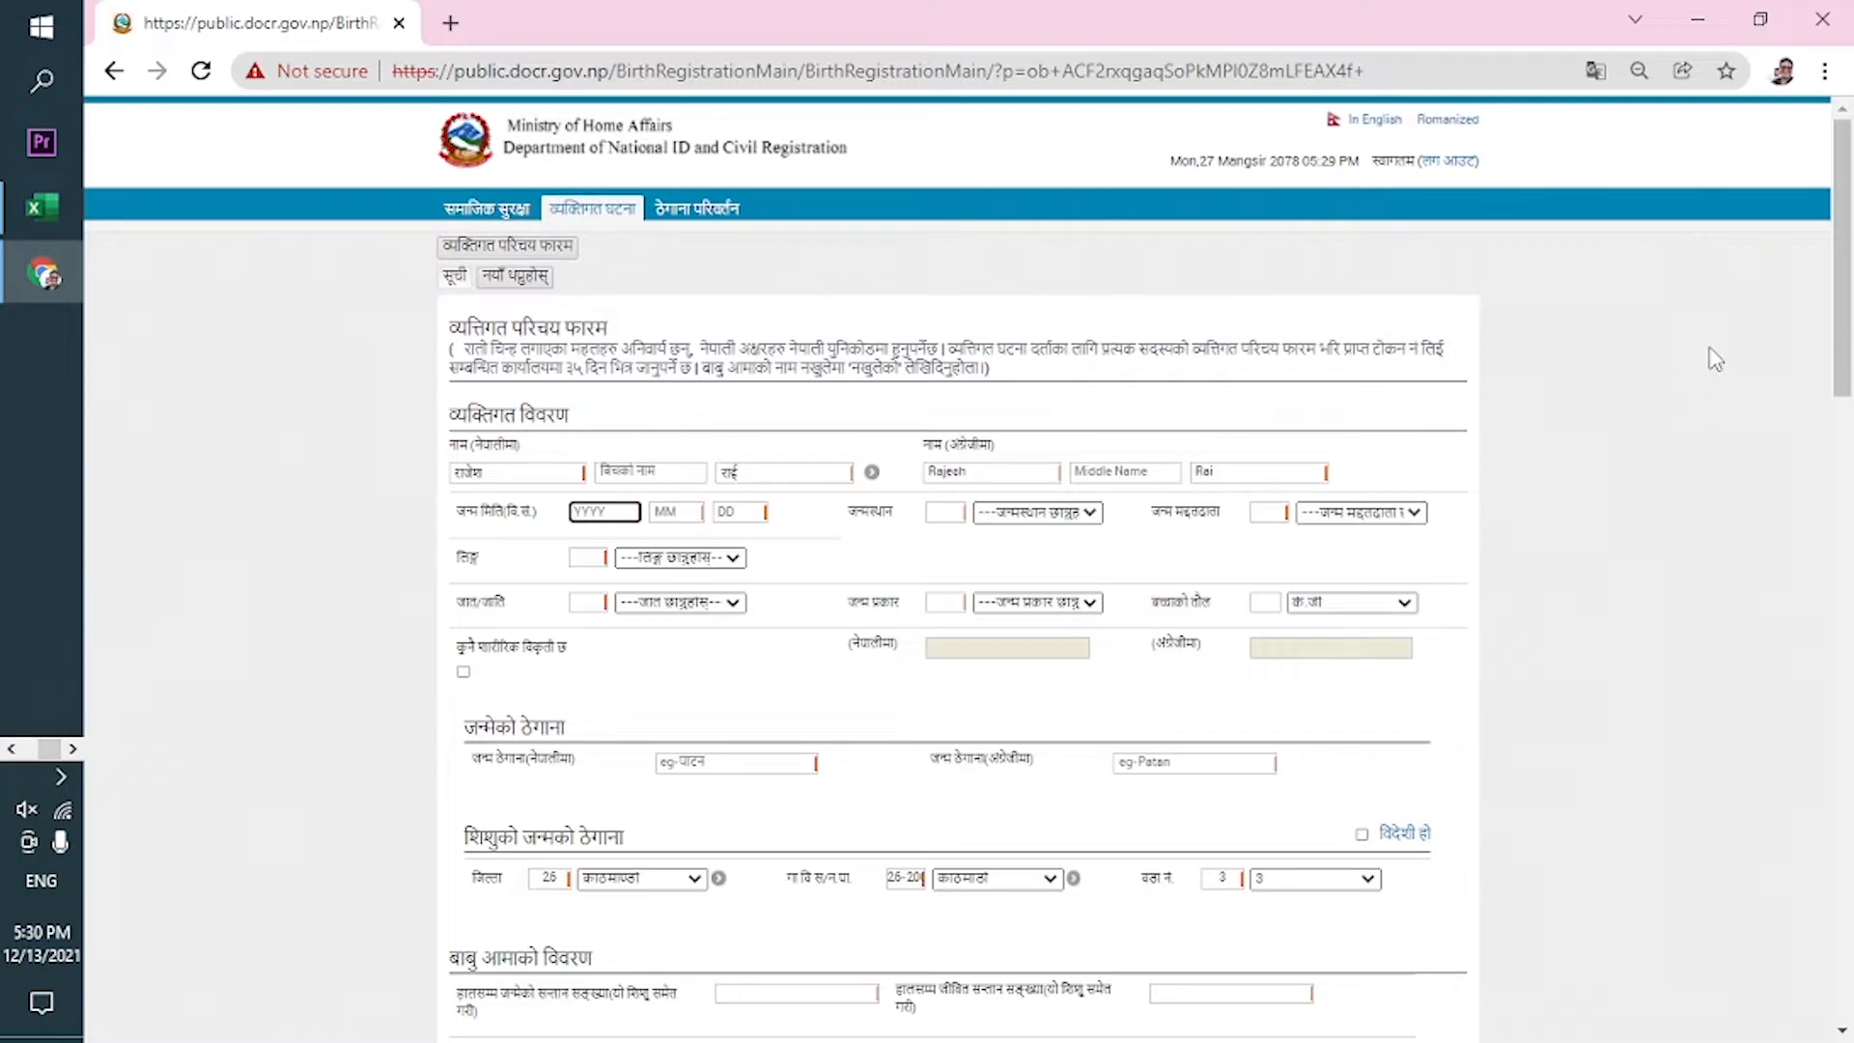
Set the browser page zoom back to 100%.
click(1824, 72)
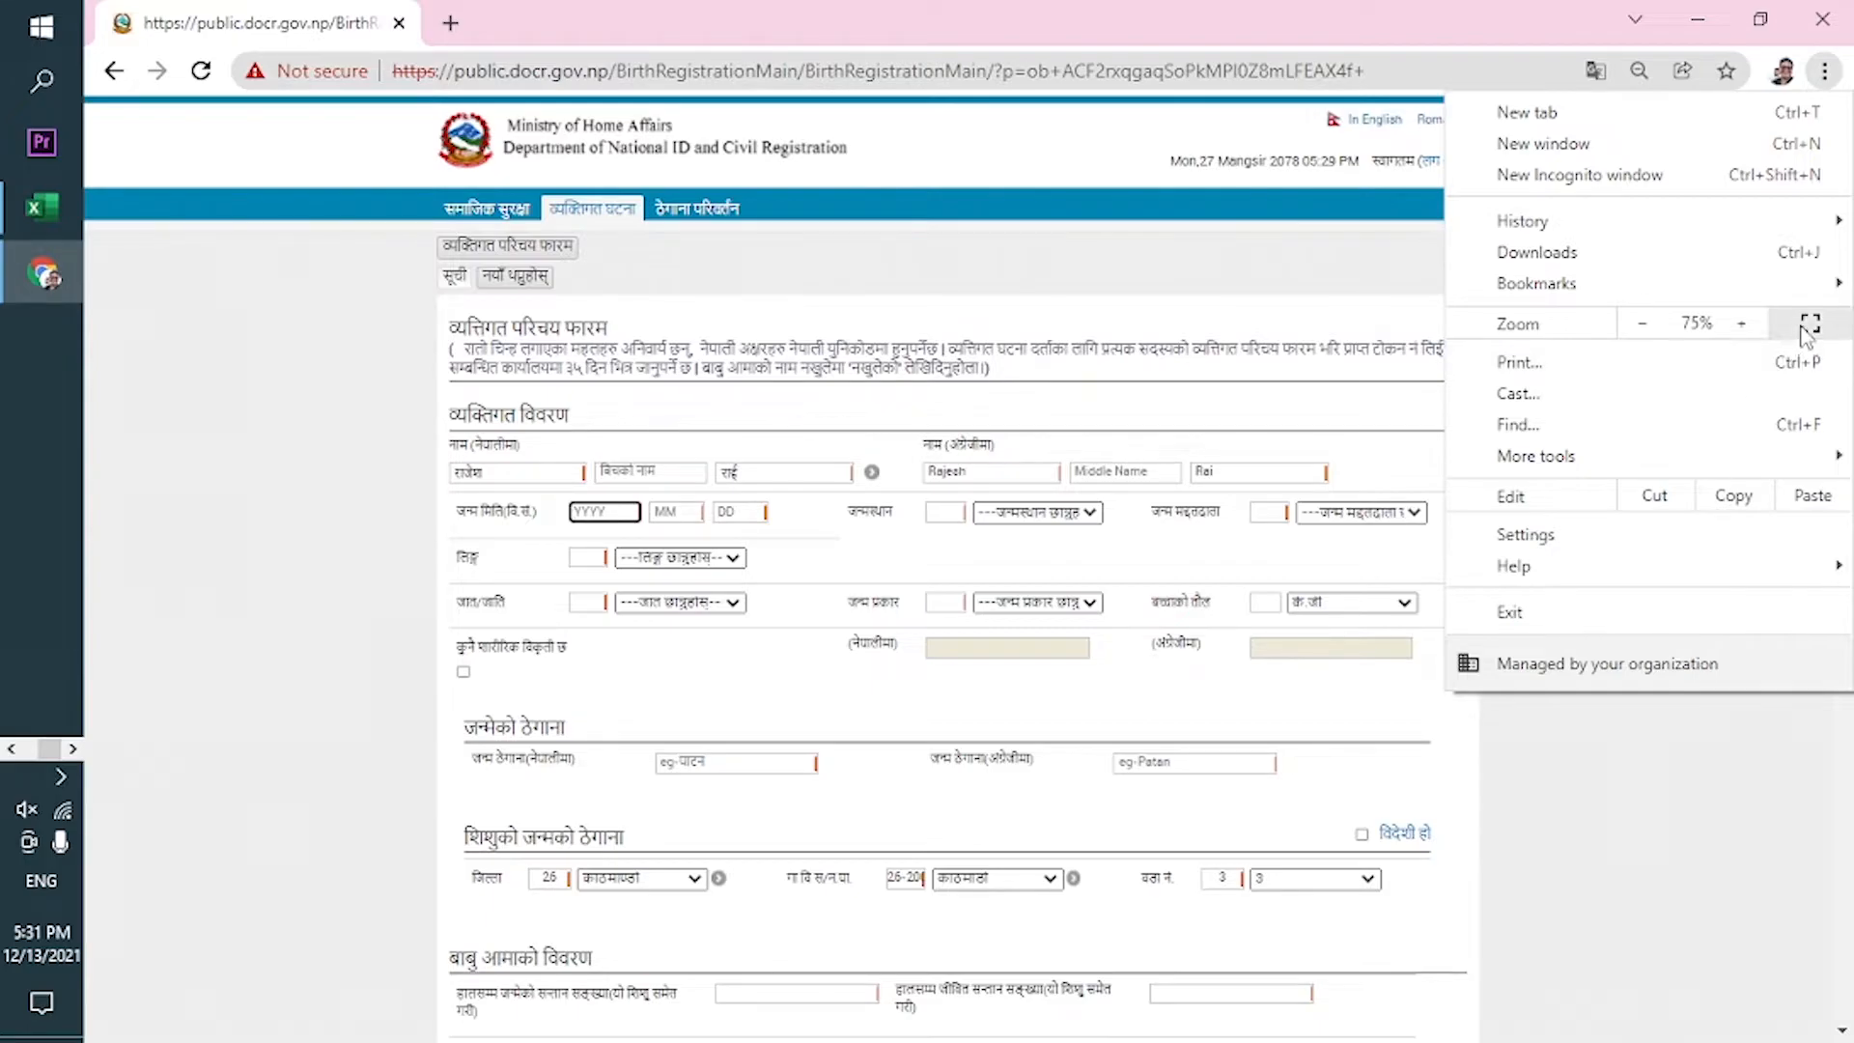
click(1755, 332)
double_click(1754, 331)
click(1753, 333)
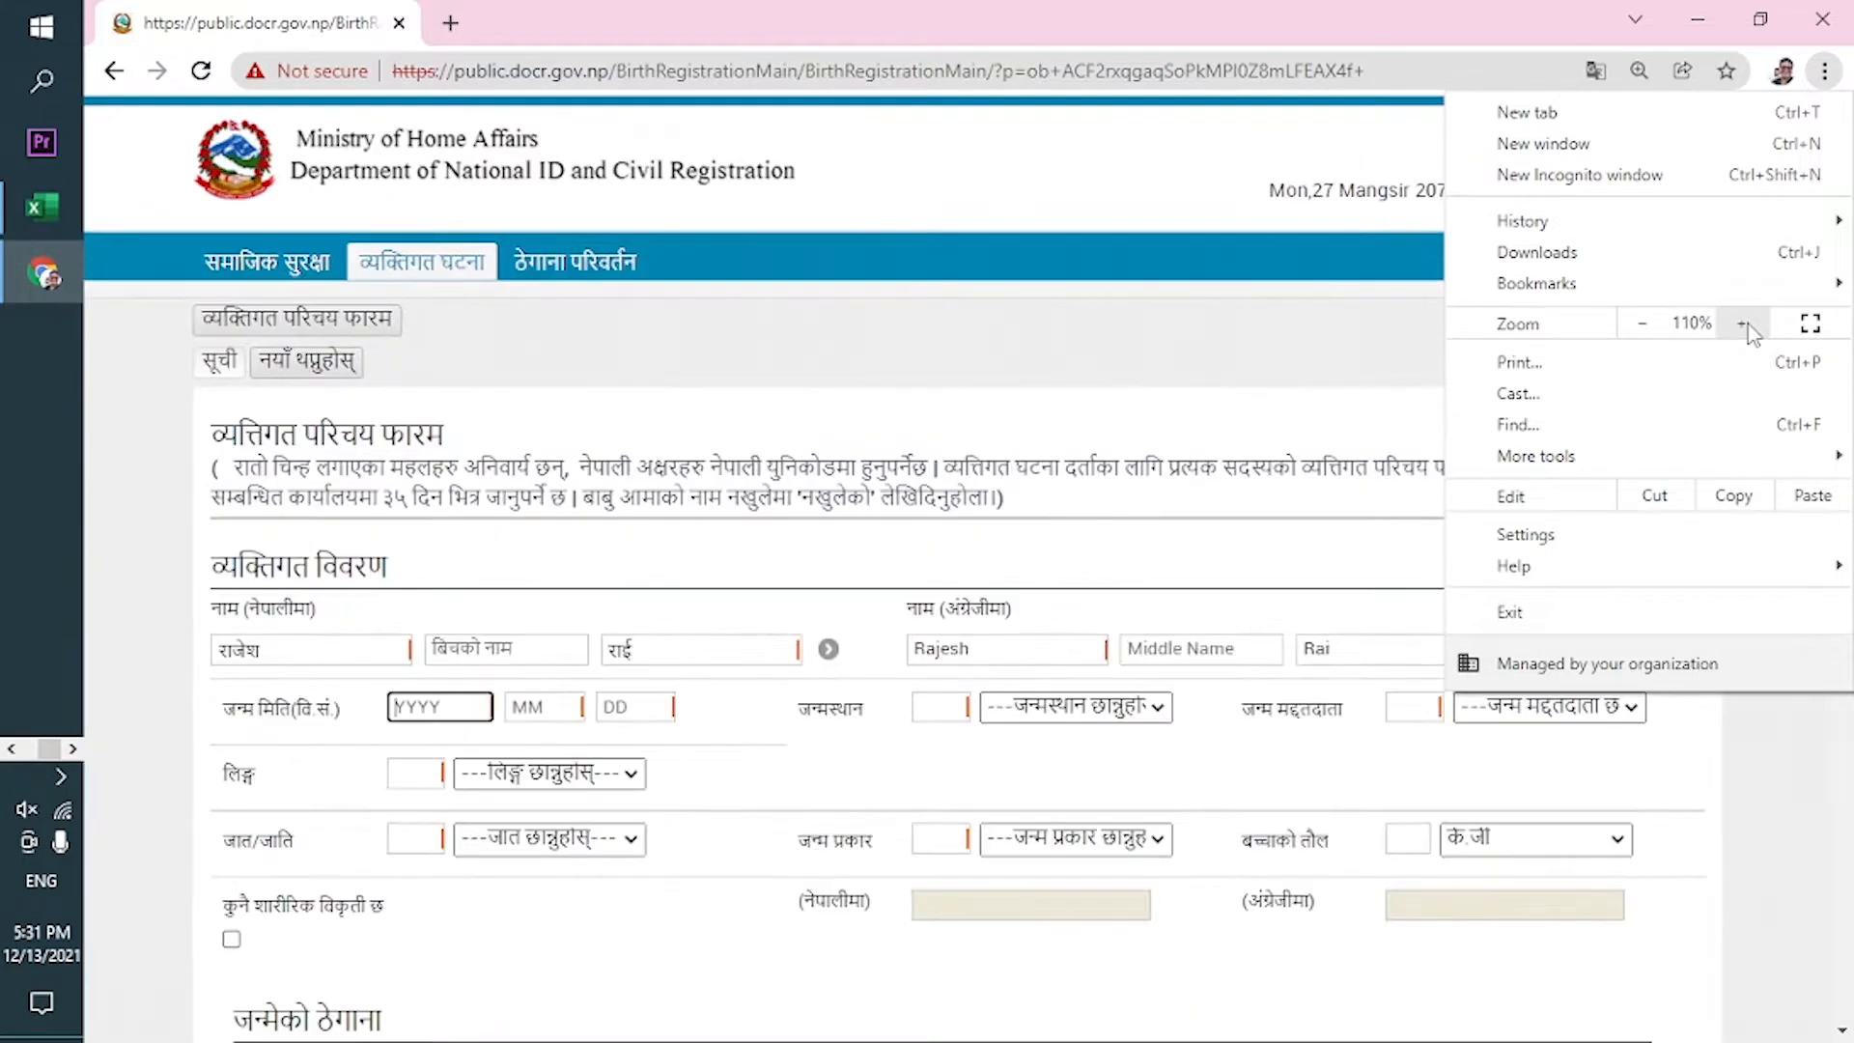
click(1643, 325)
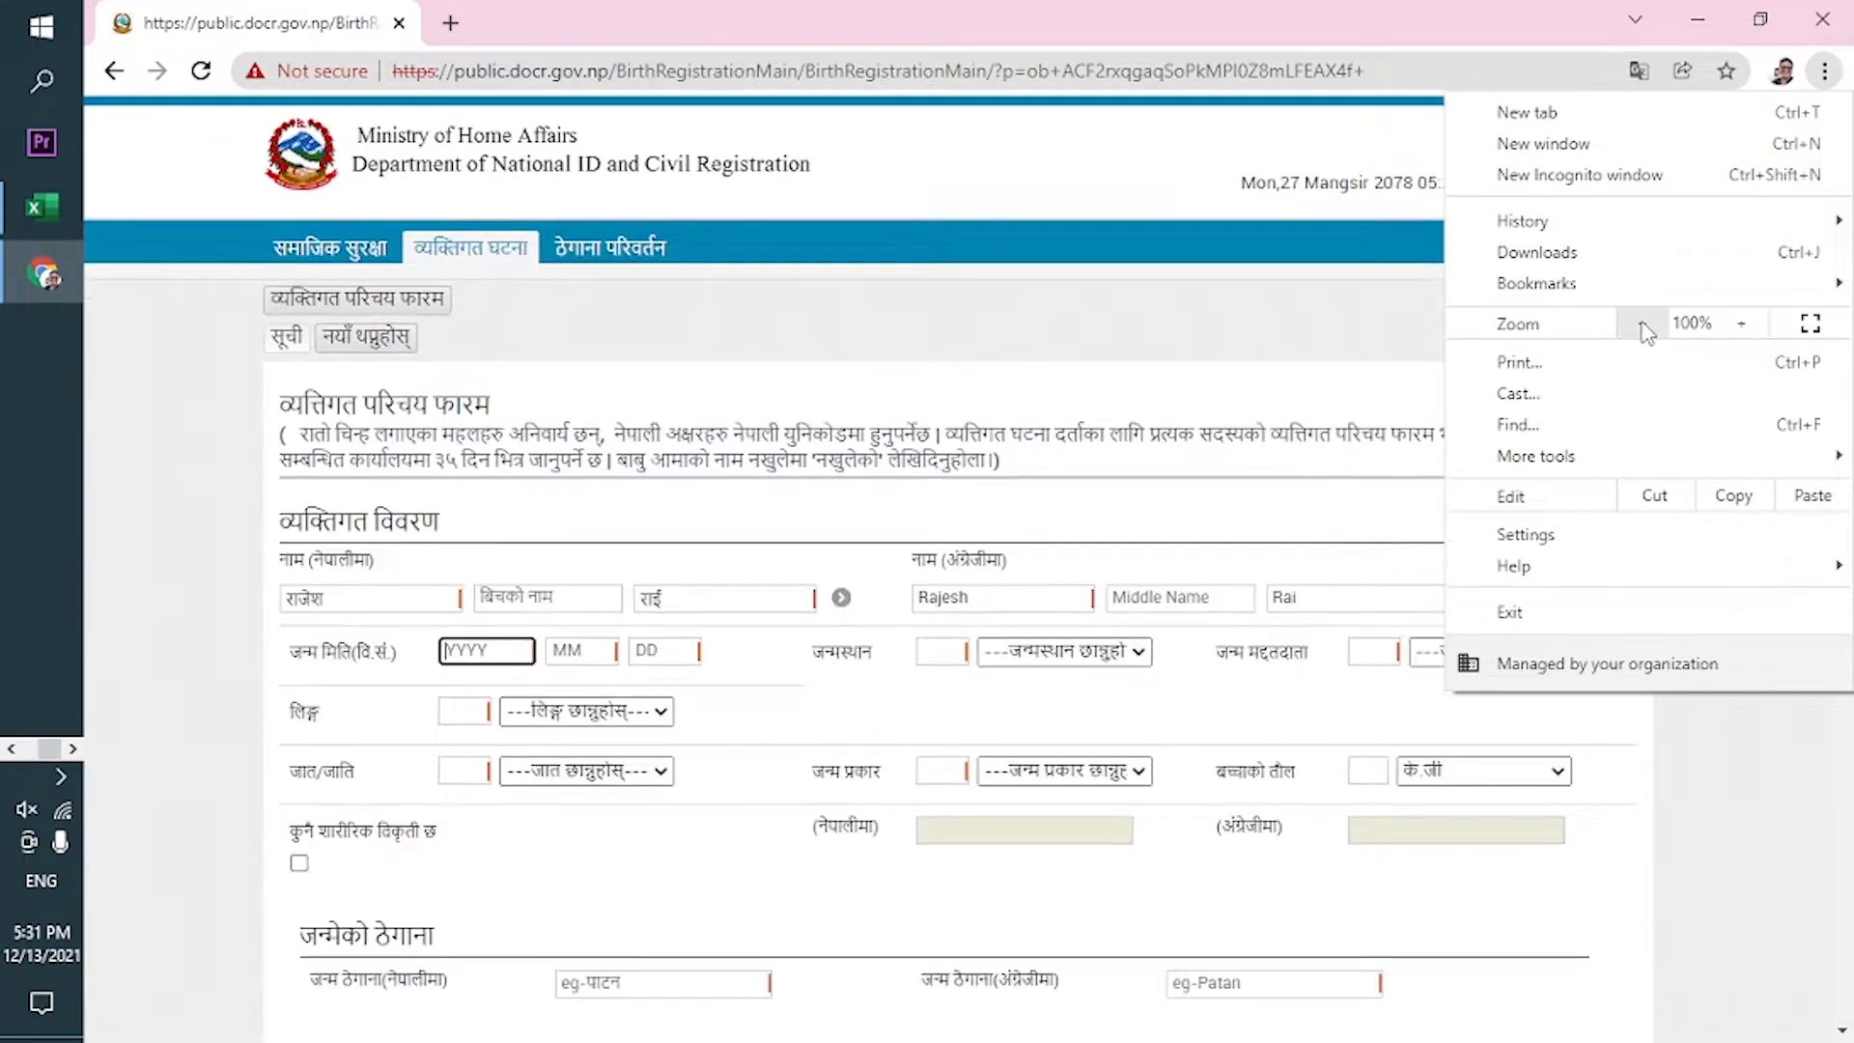
click(1354, 336)
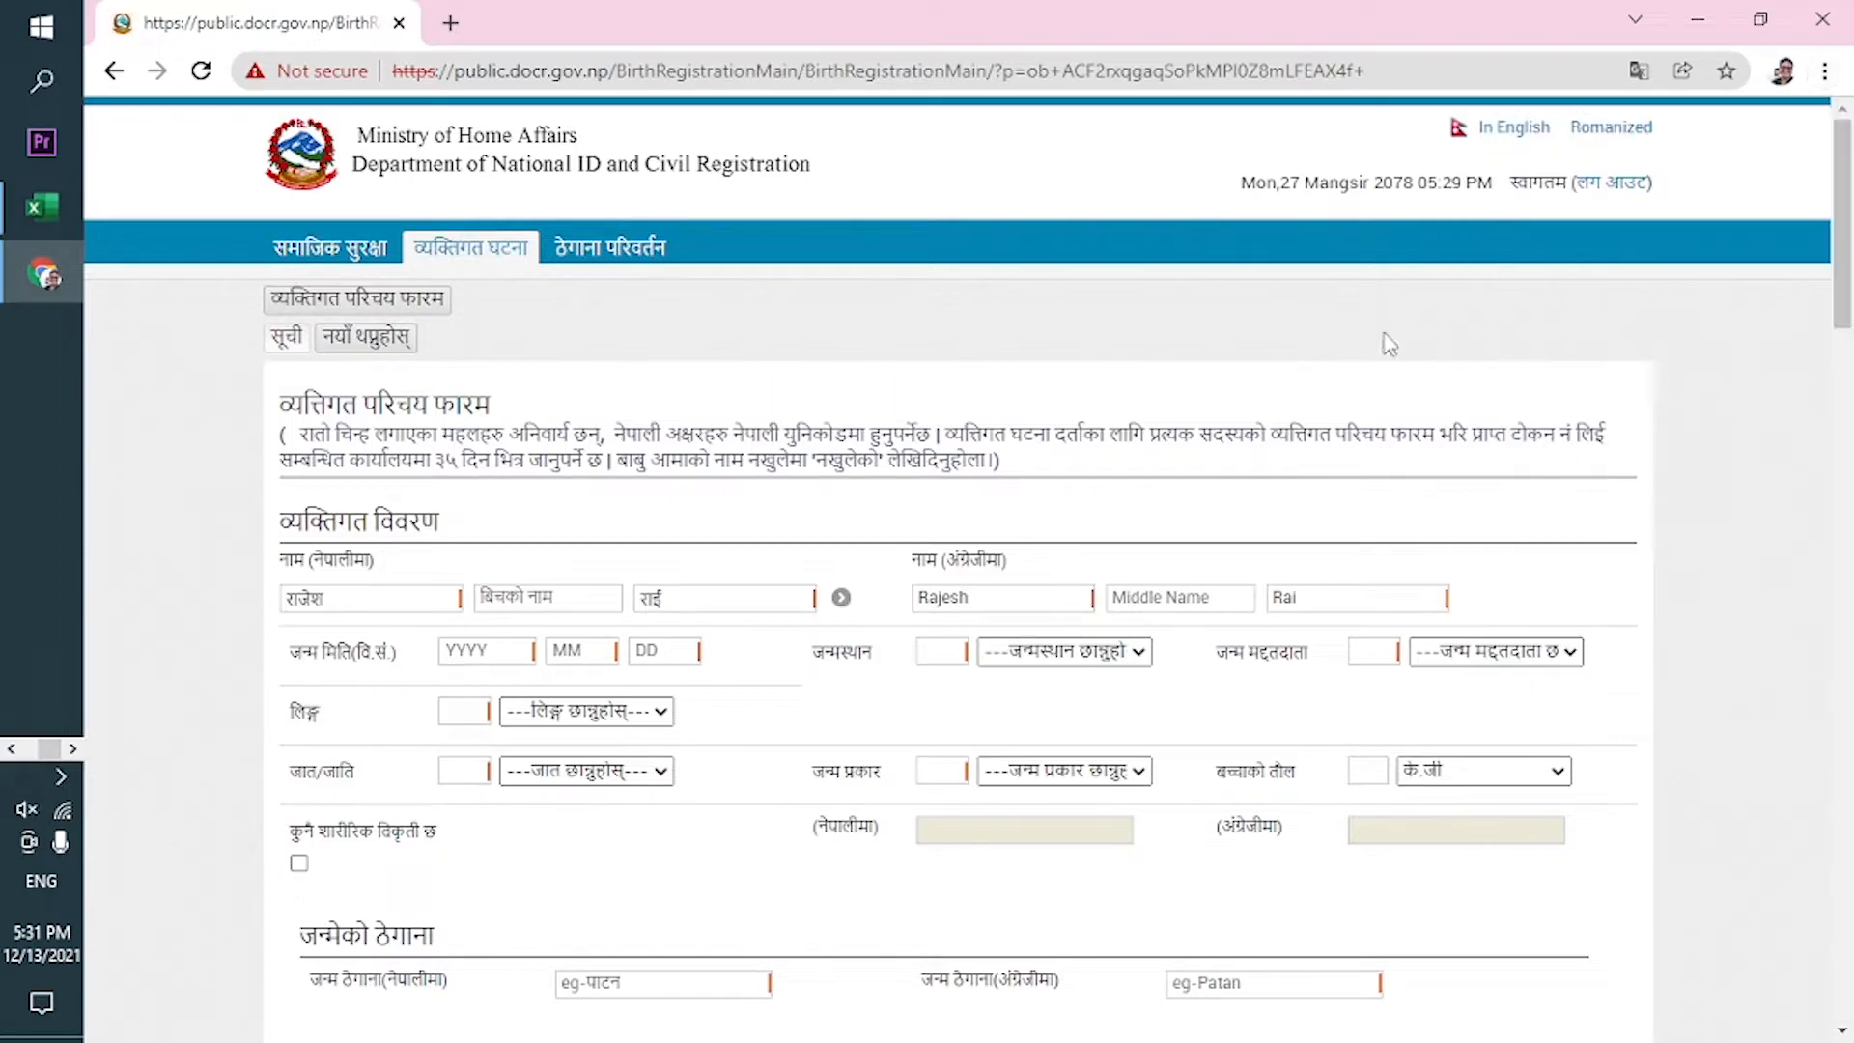
Enter the birth date as 2078-07-24.
drag(1840, 319, 1842, 379)
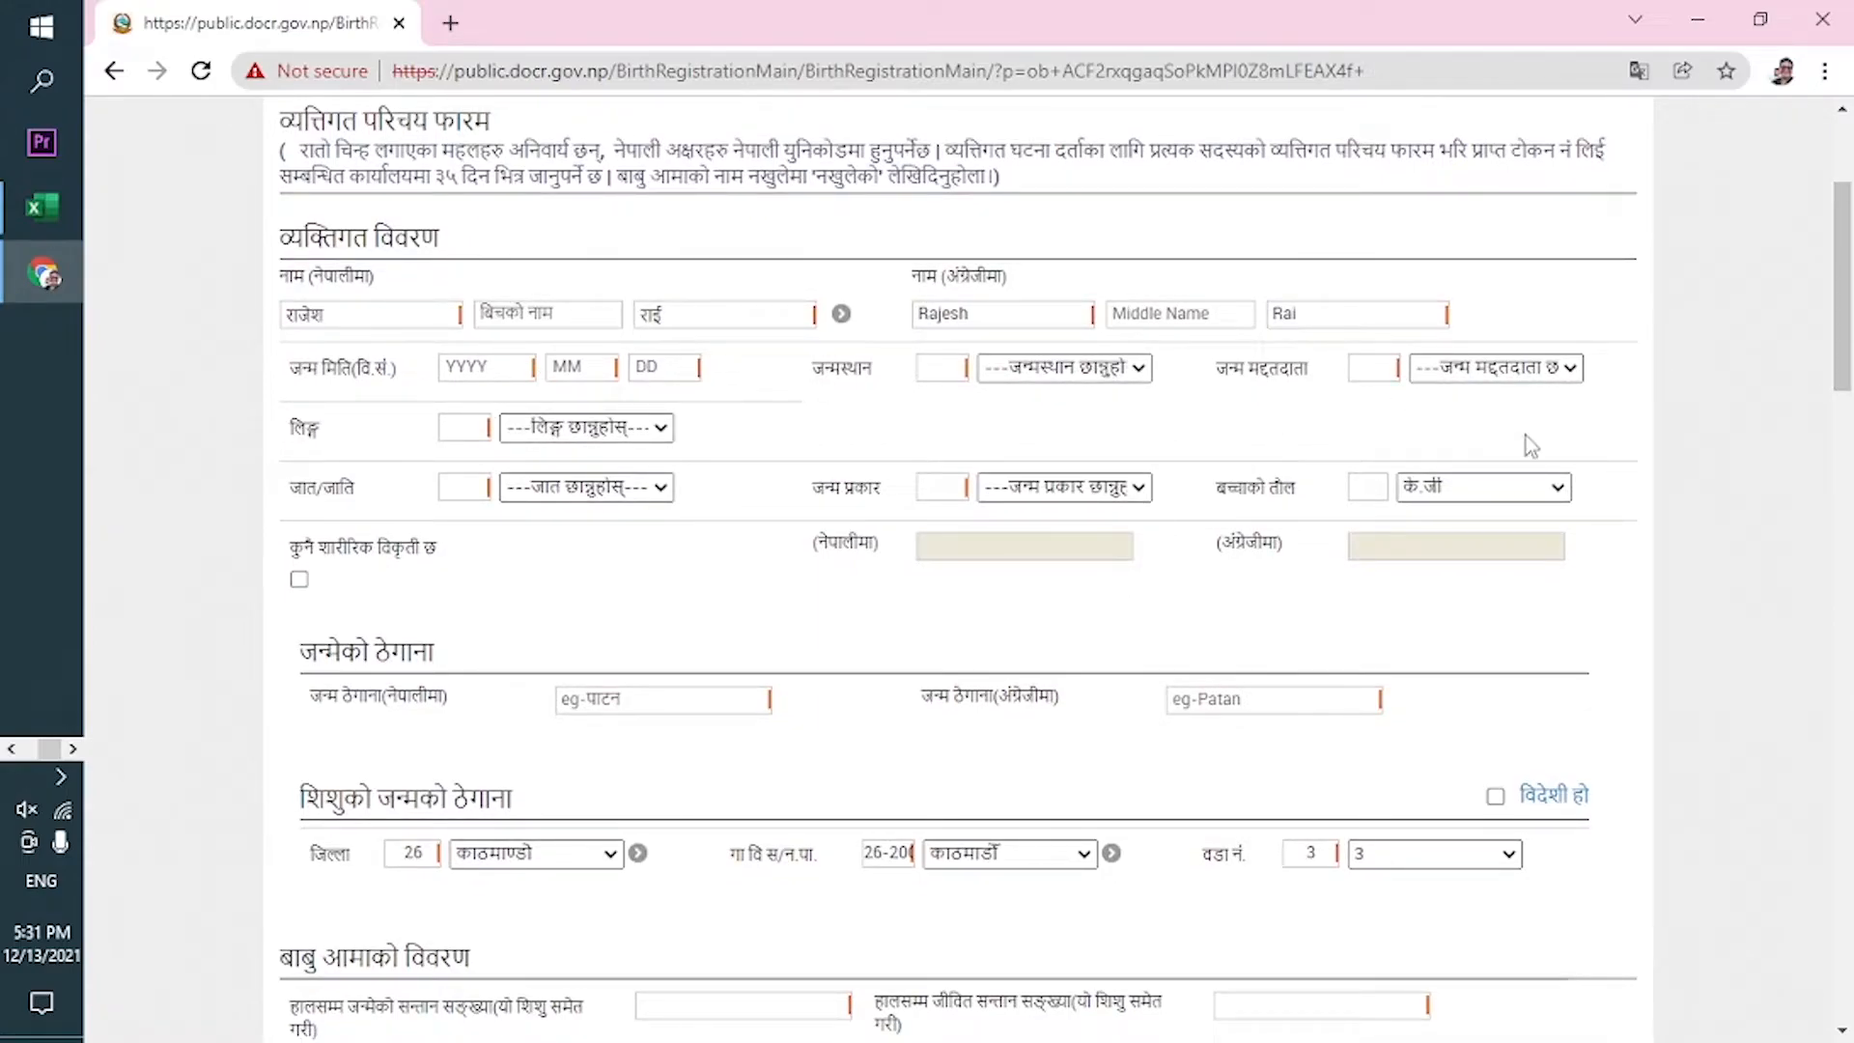
mouse_move(1851, 286)
mouse_down()
mouse_move(1851, 206)
mouse_move(1851, 257)
mouse_up()
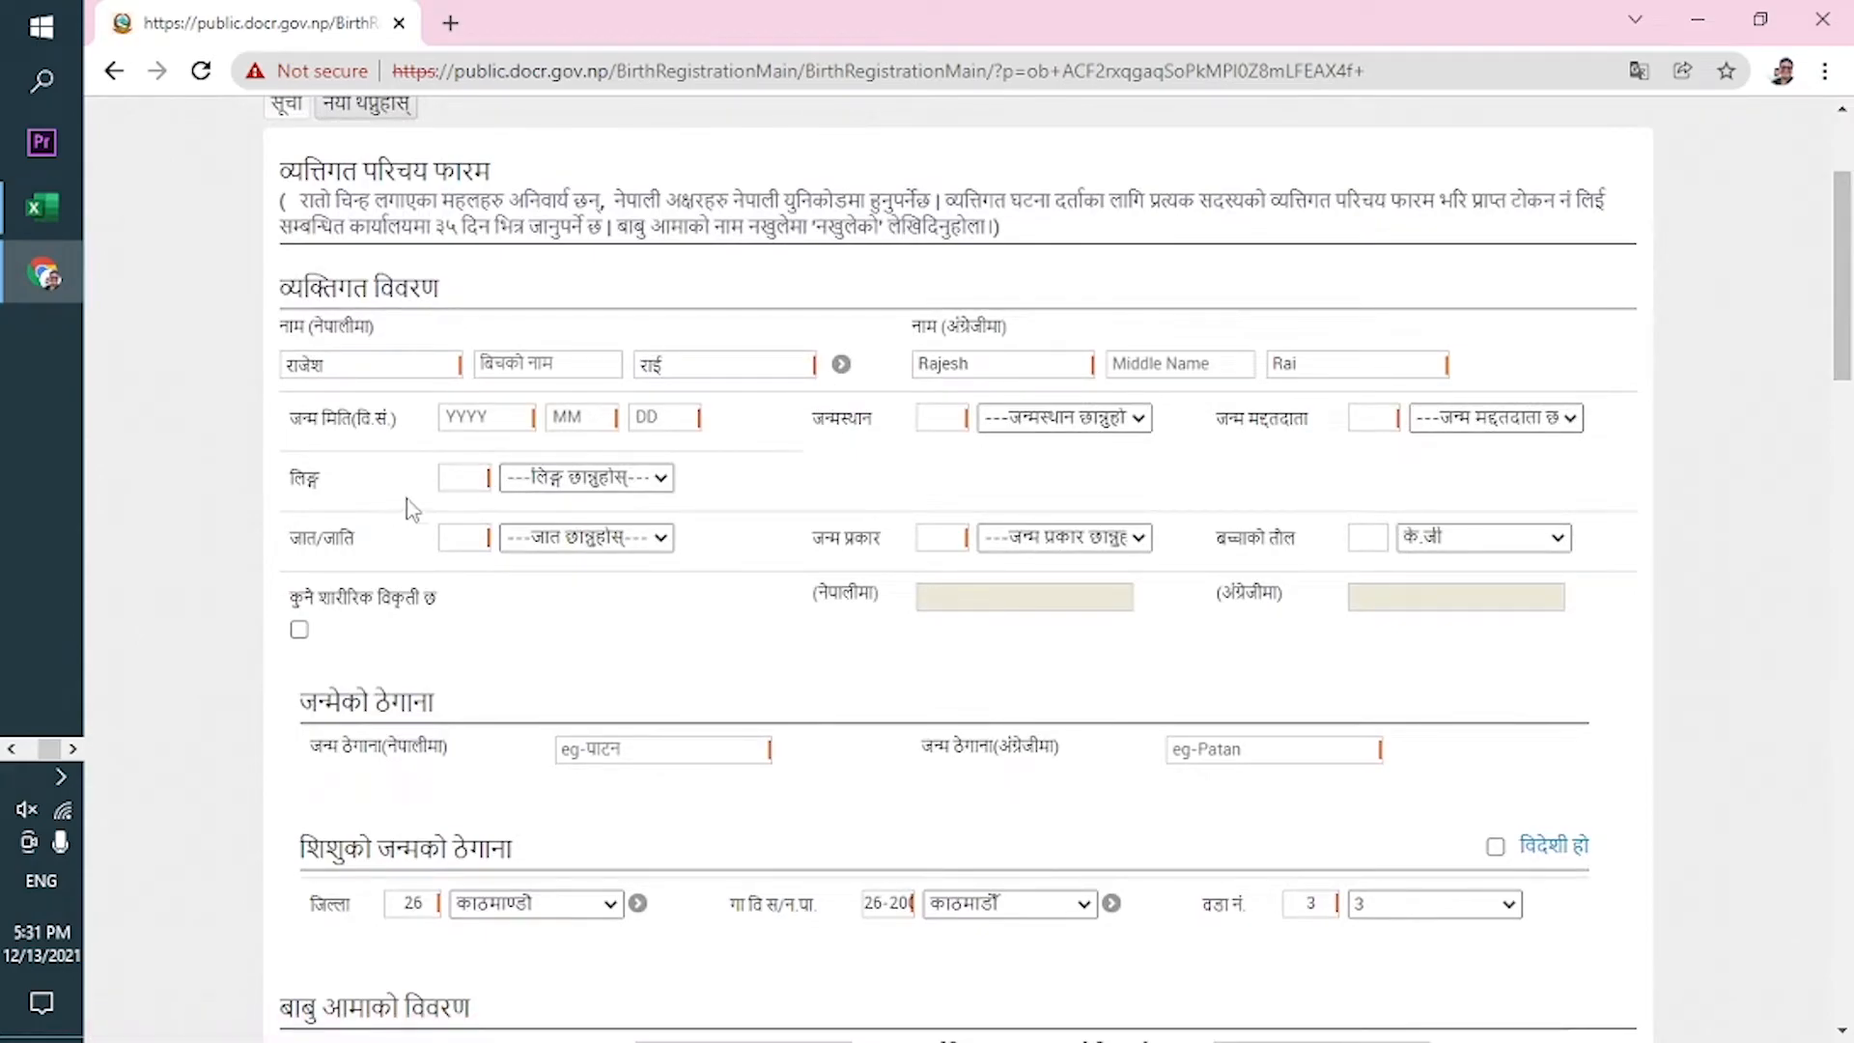
click(472, 422)
text(20)
text(780)
text(7)
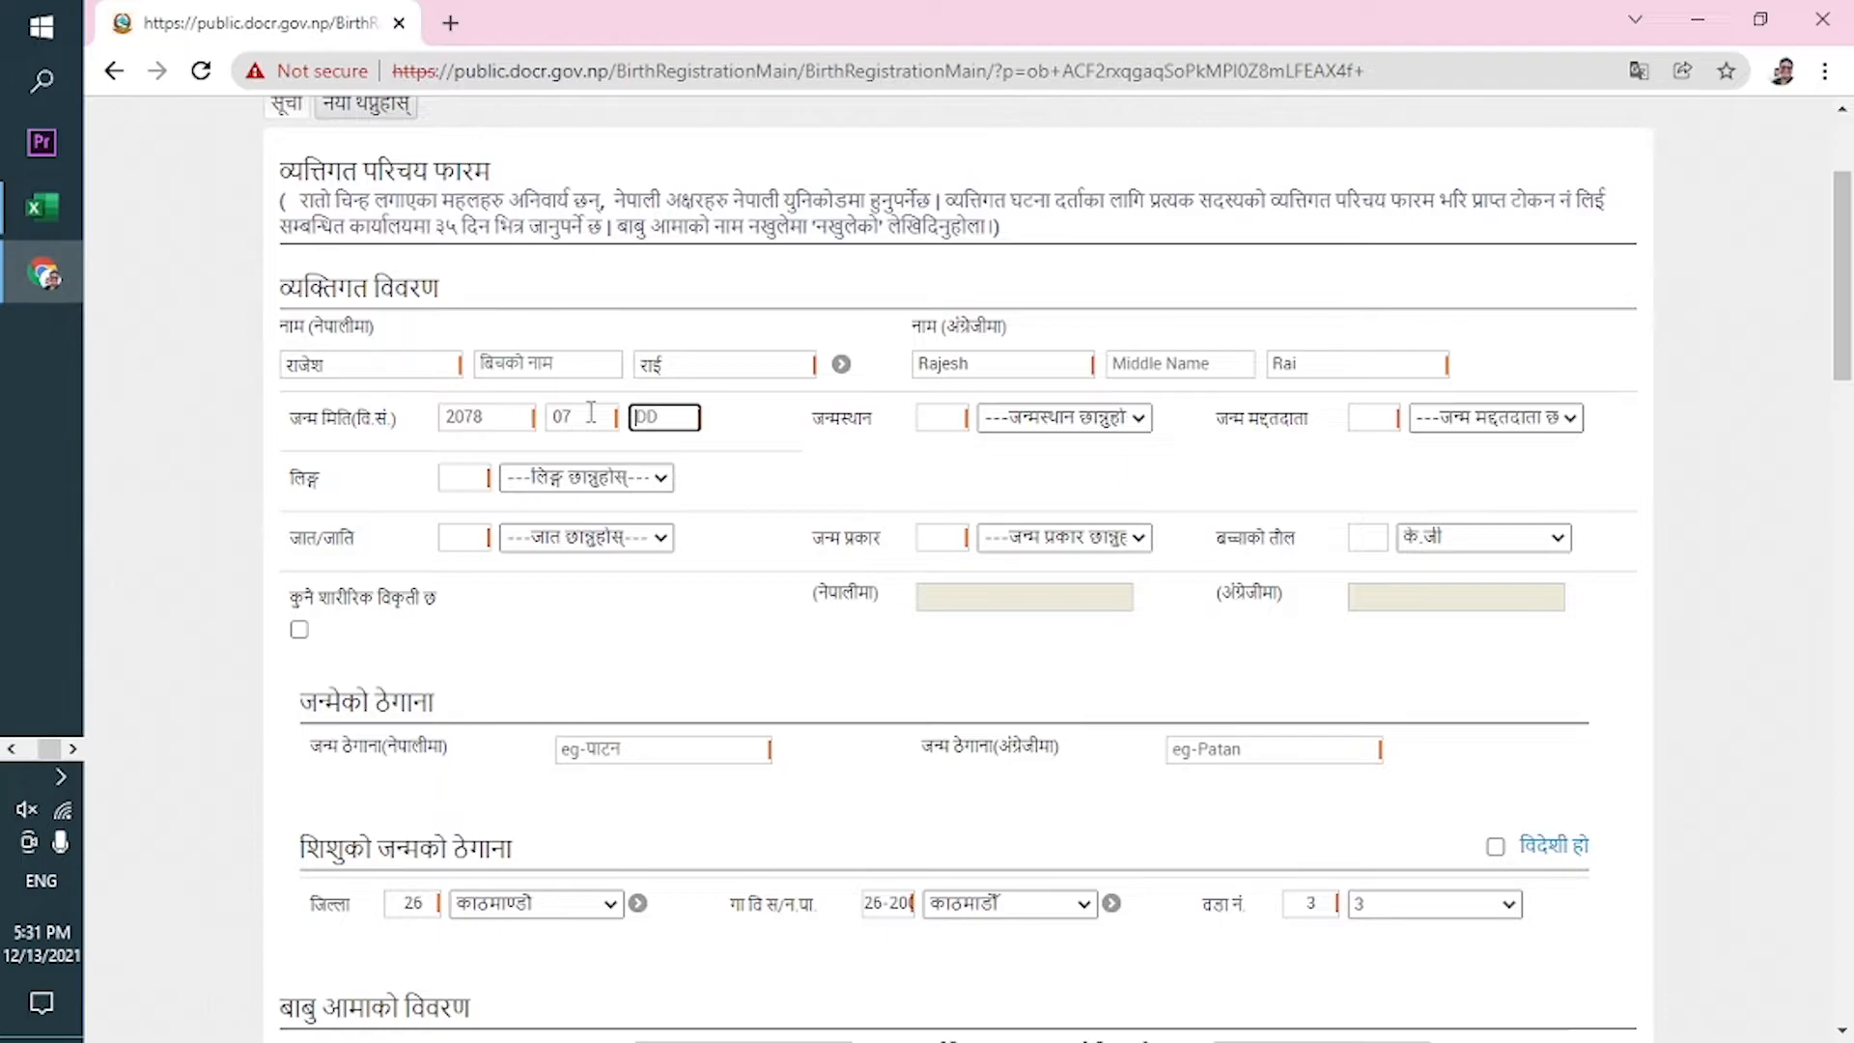
text(24)
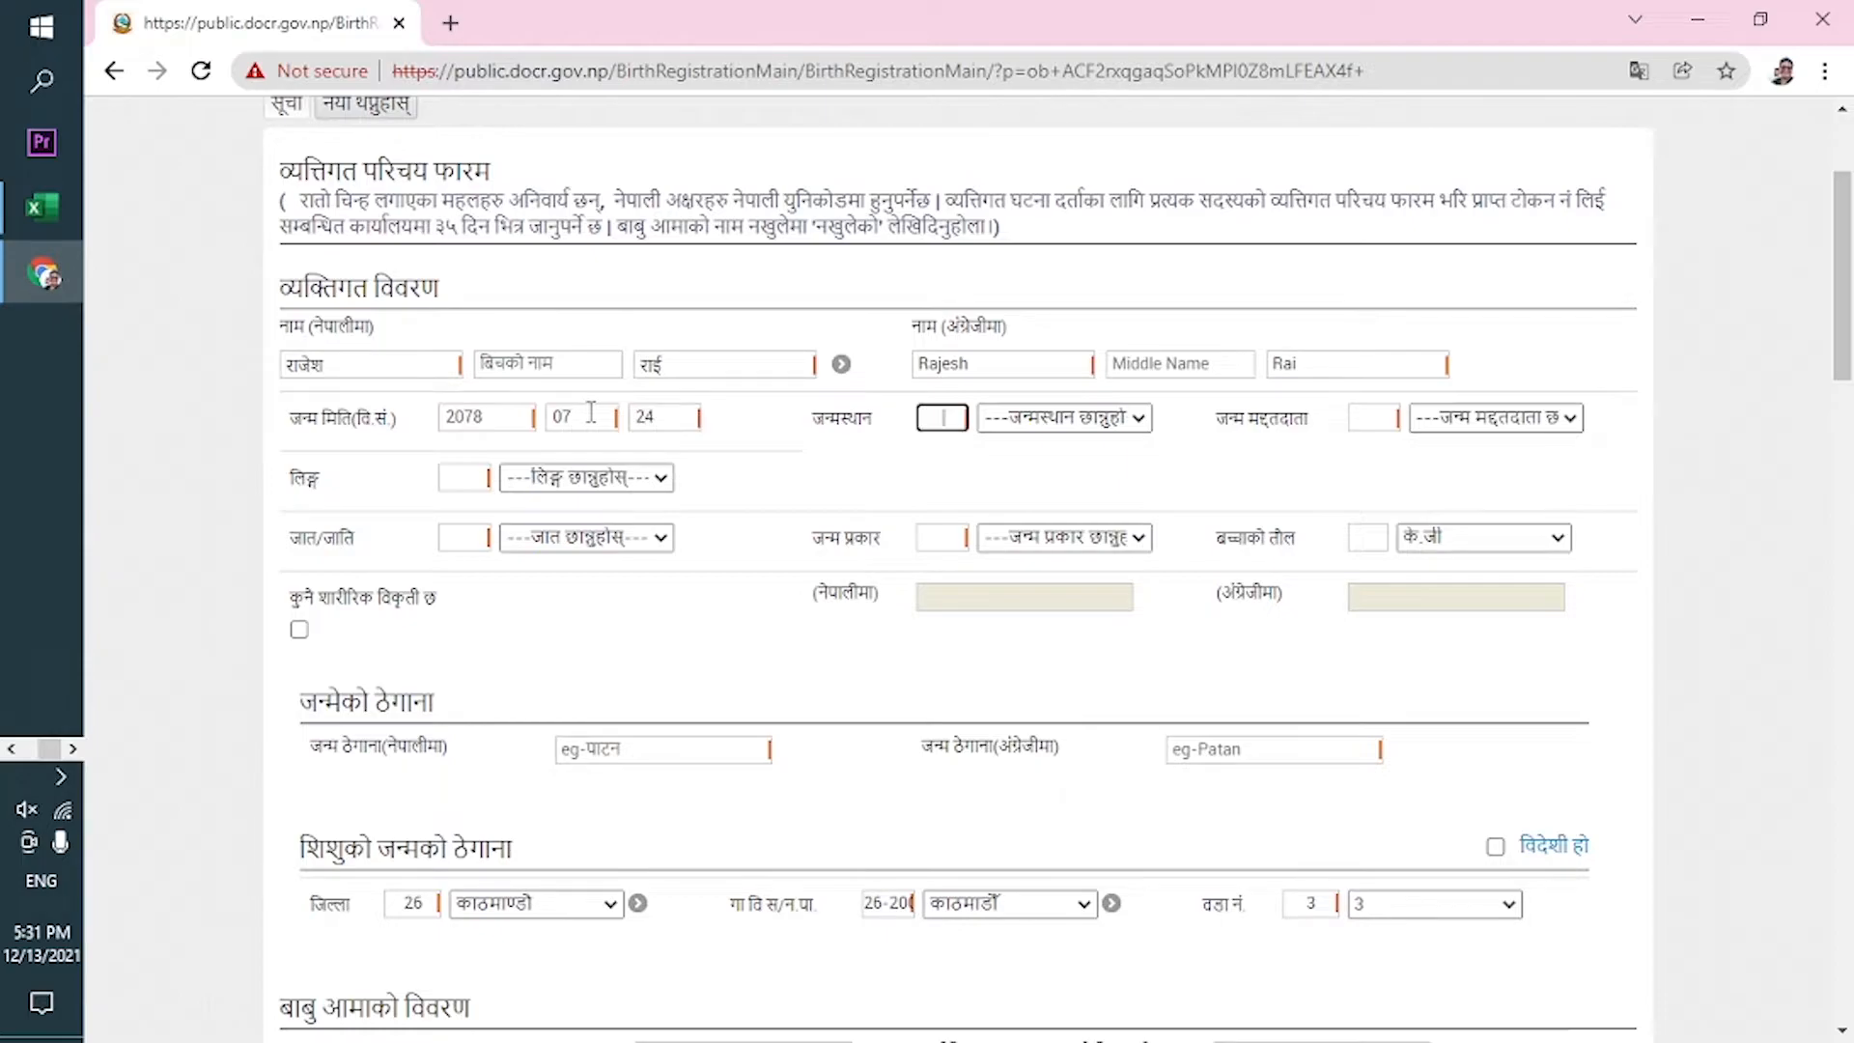
Set birthplace to hospital (अस्पताल), birth attendant to doctor (डाक्टर), and gender to पुरूष.
click(1036, 423)
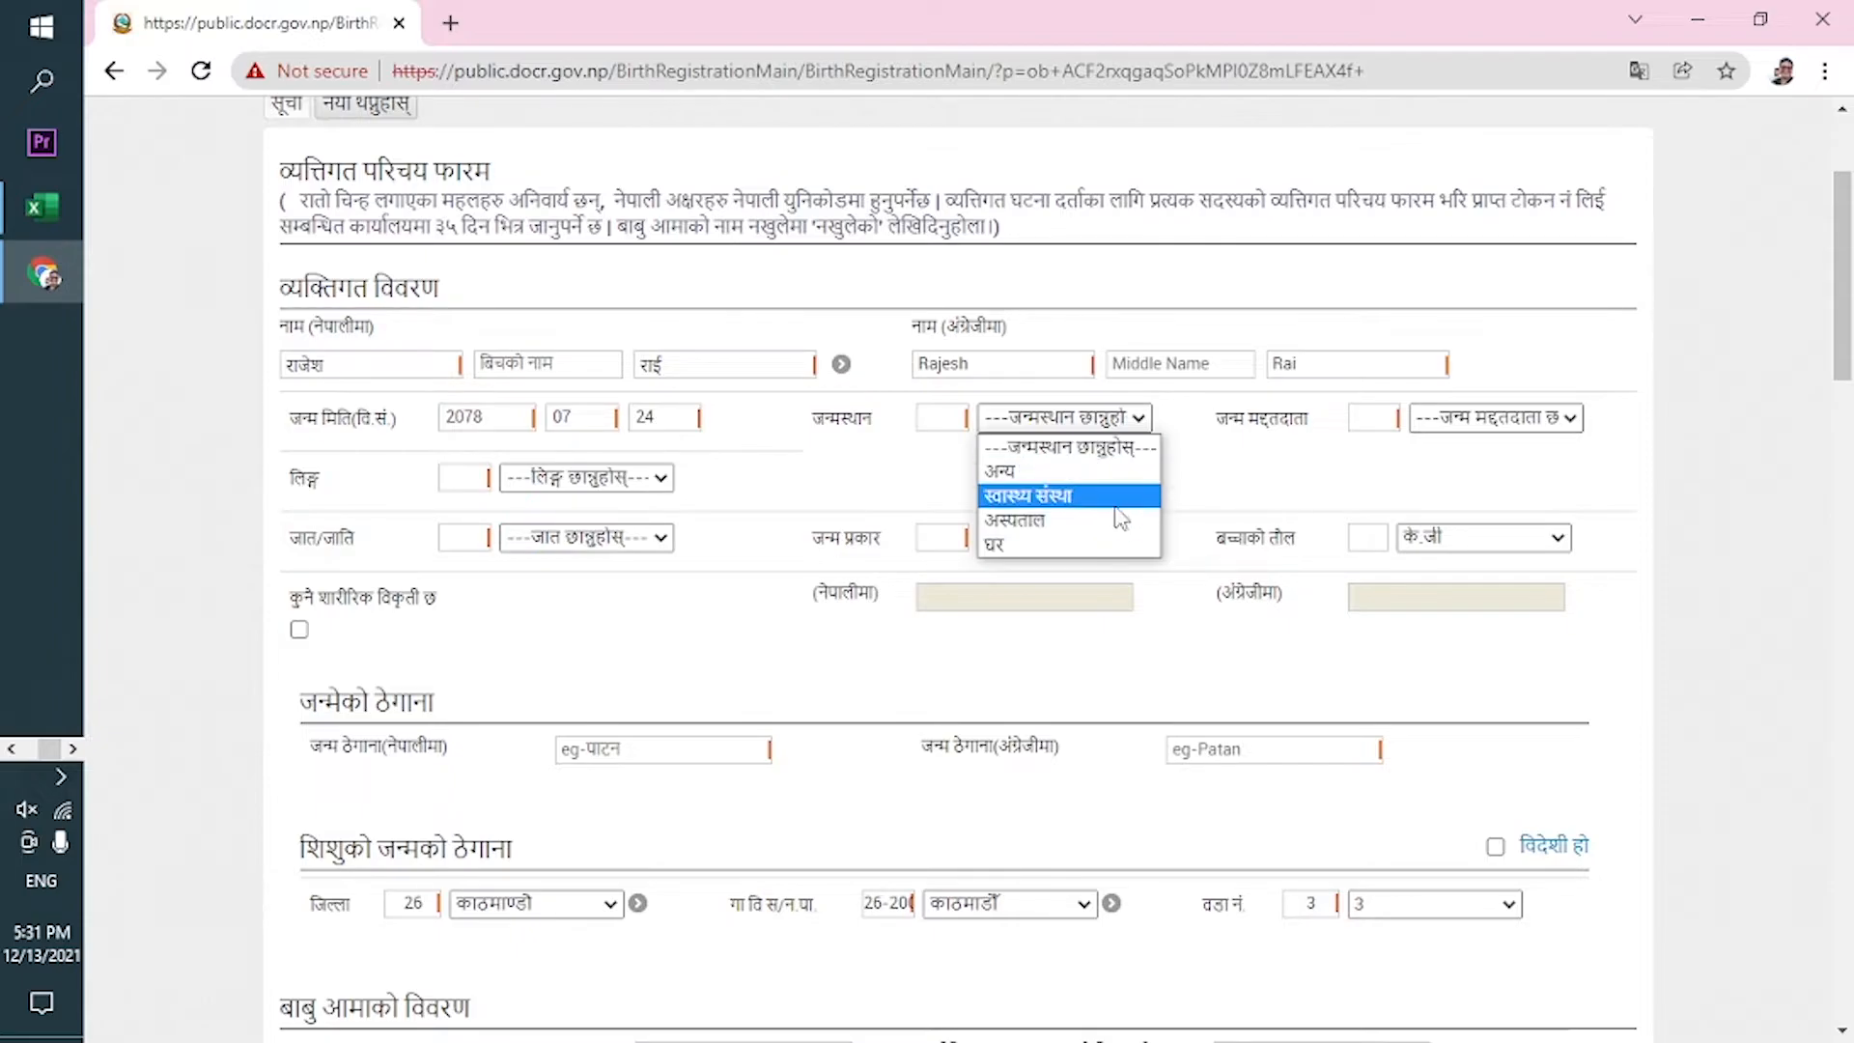
click(1062, 521)
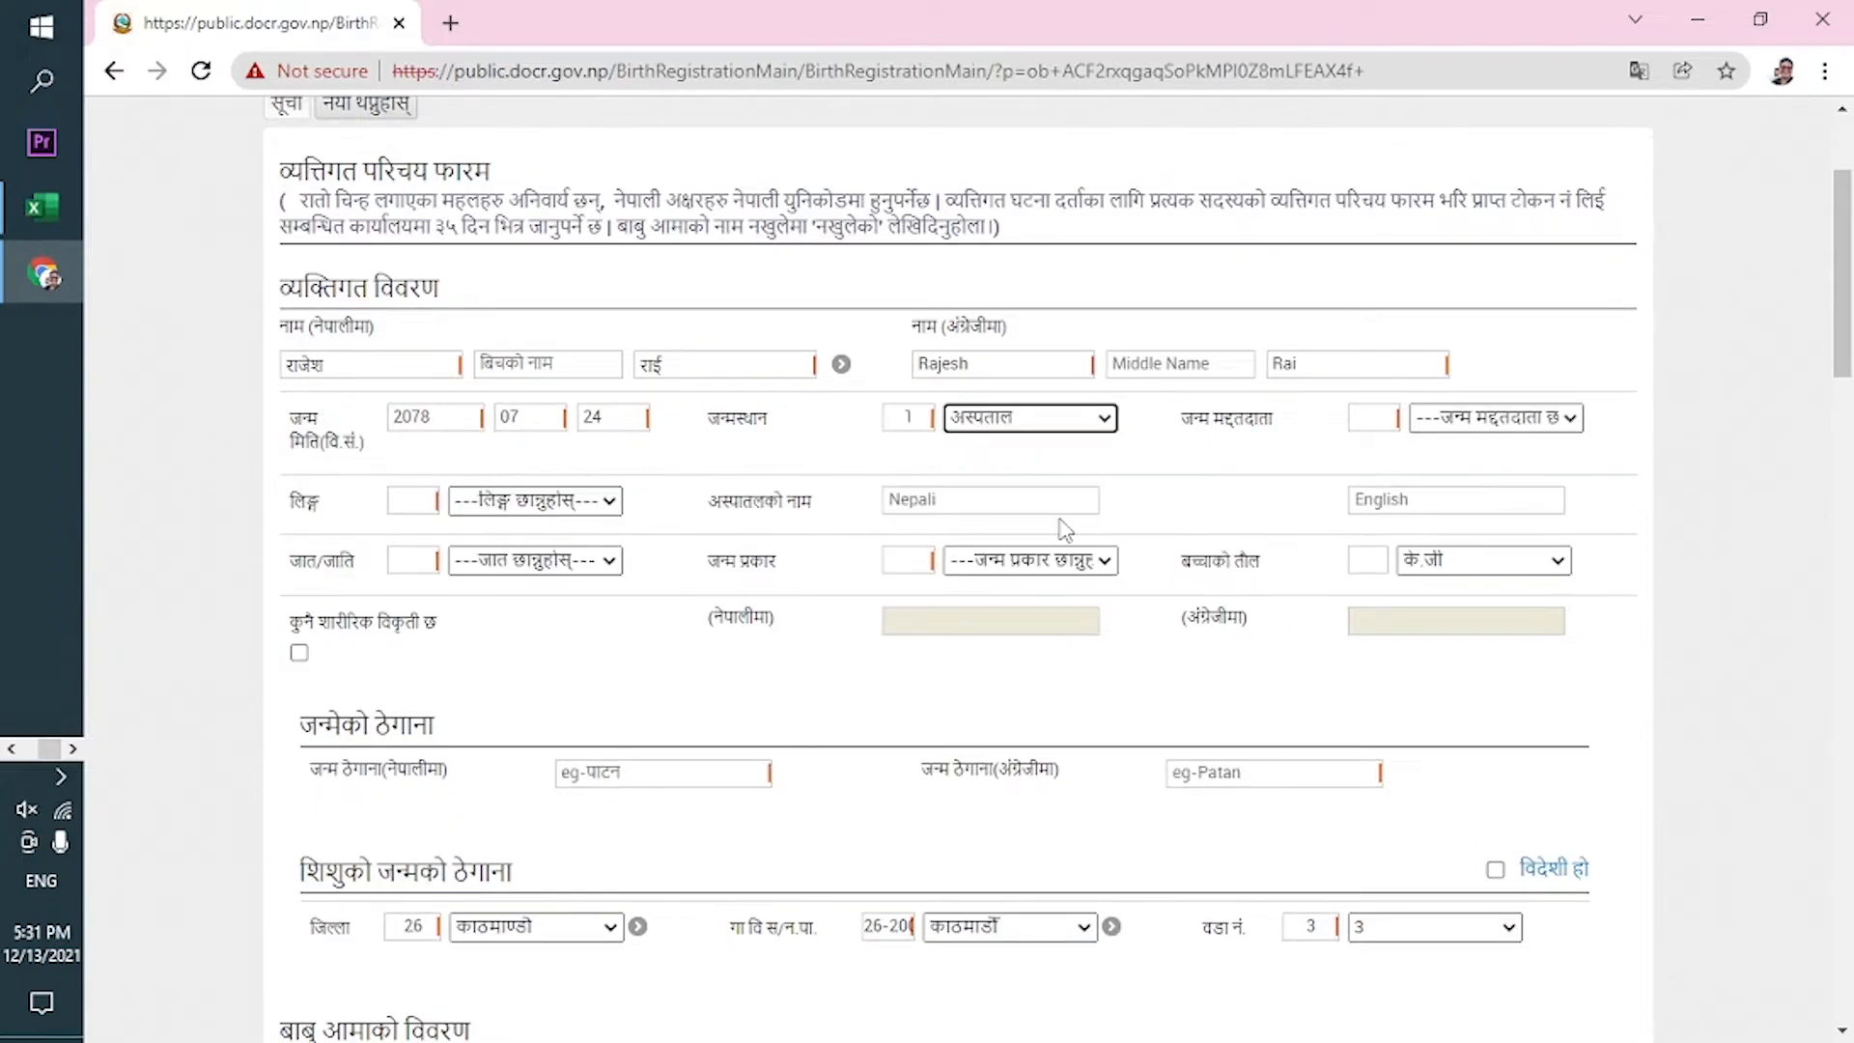
click(1462, 423)
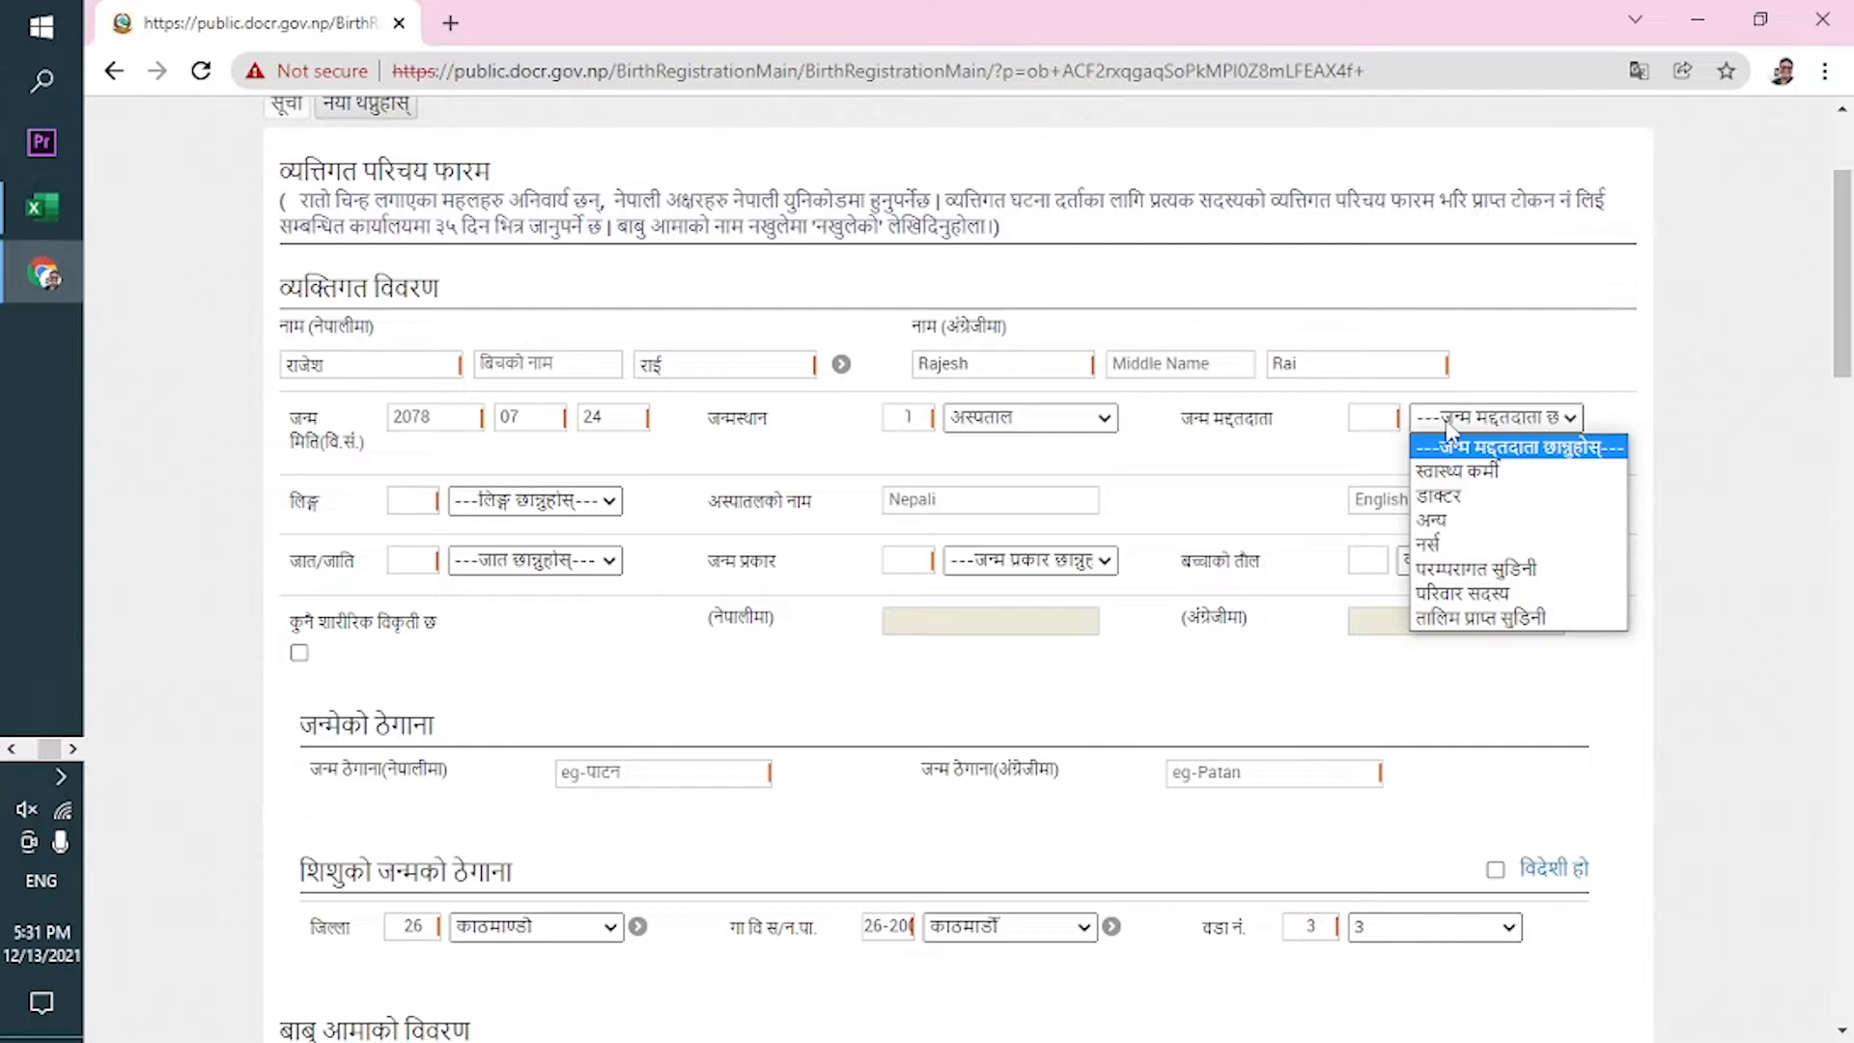
click(1492, 502)
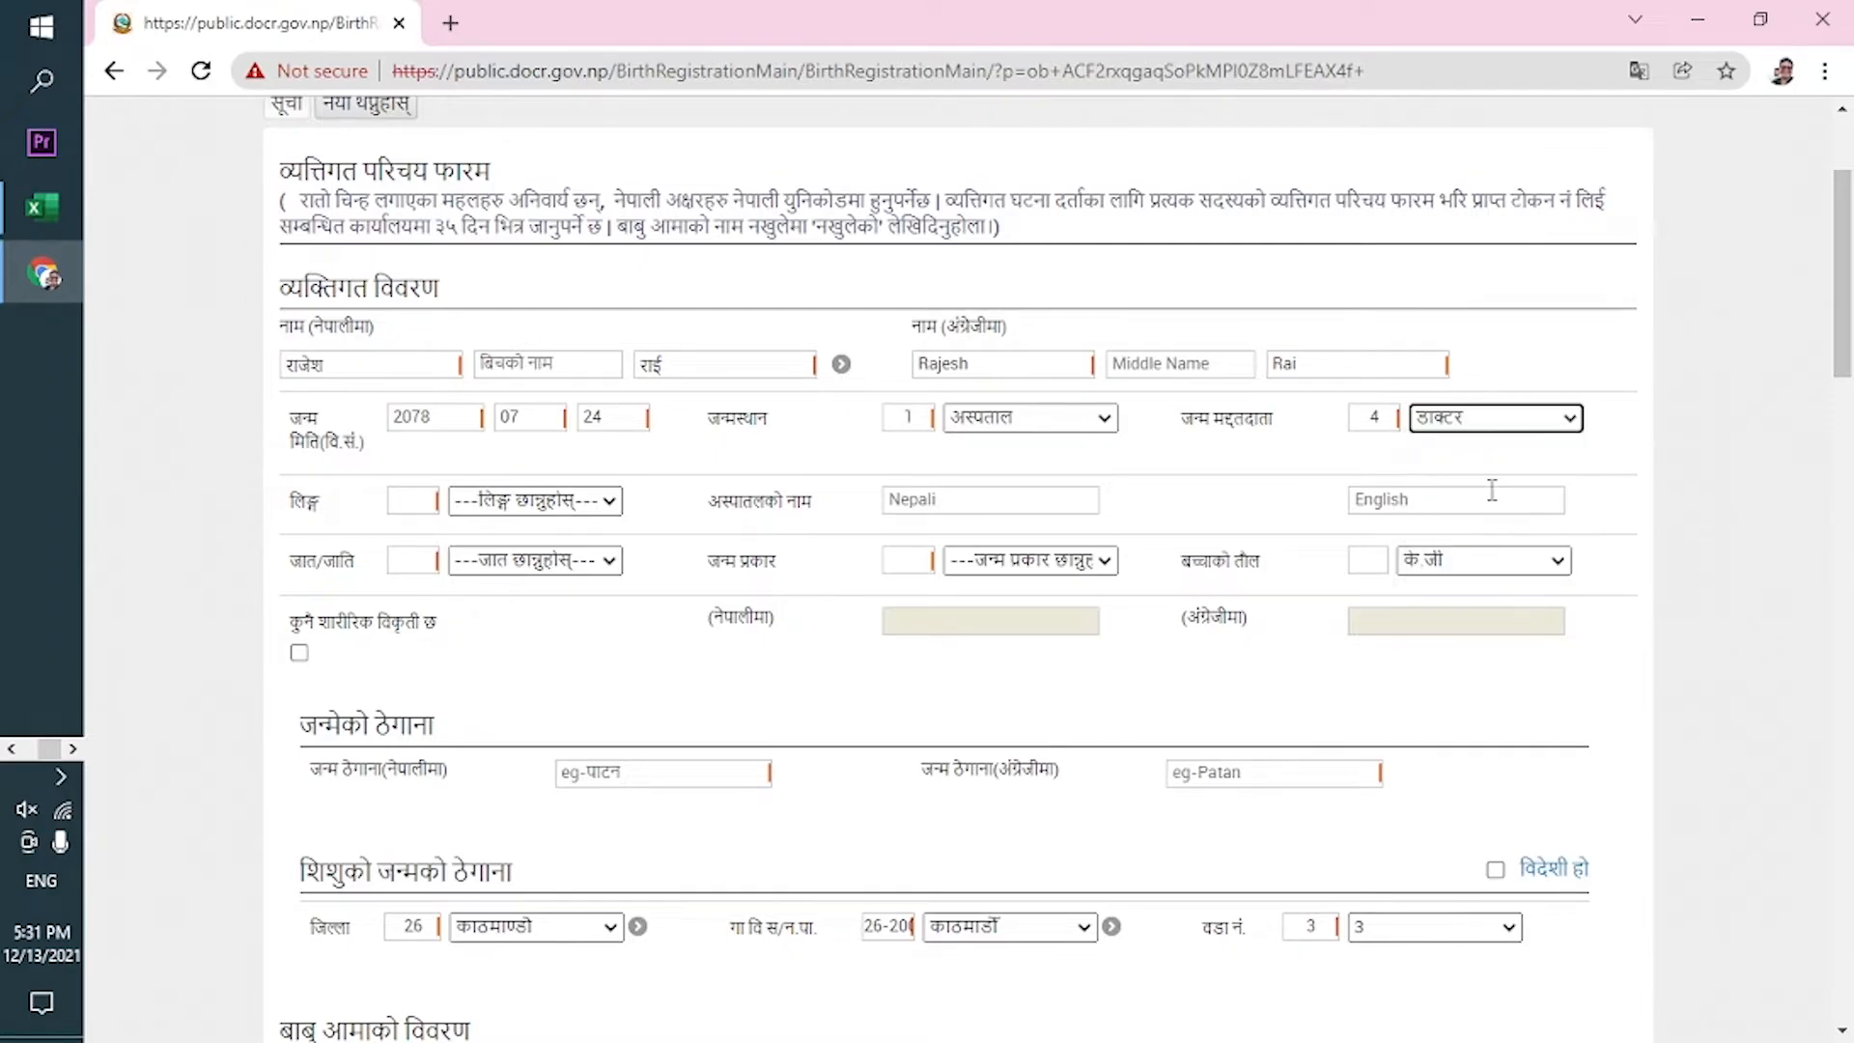
click(498, 504)
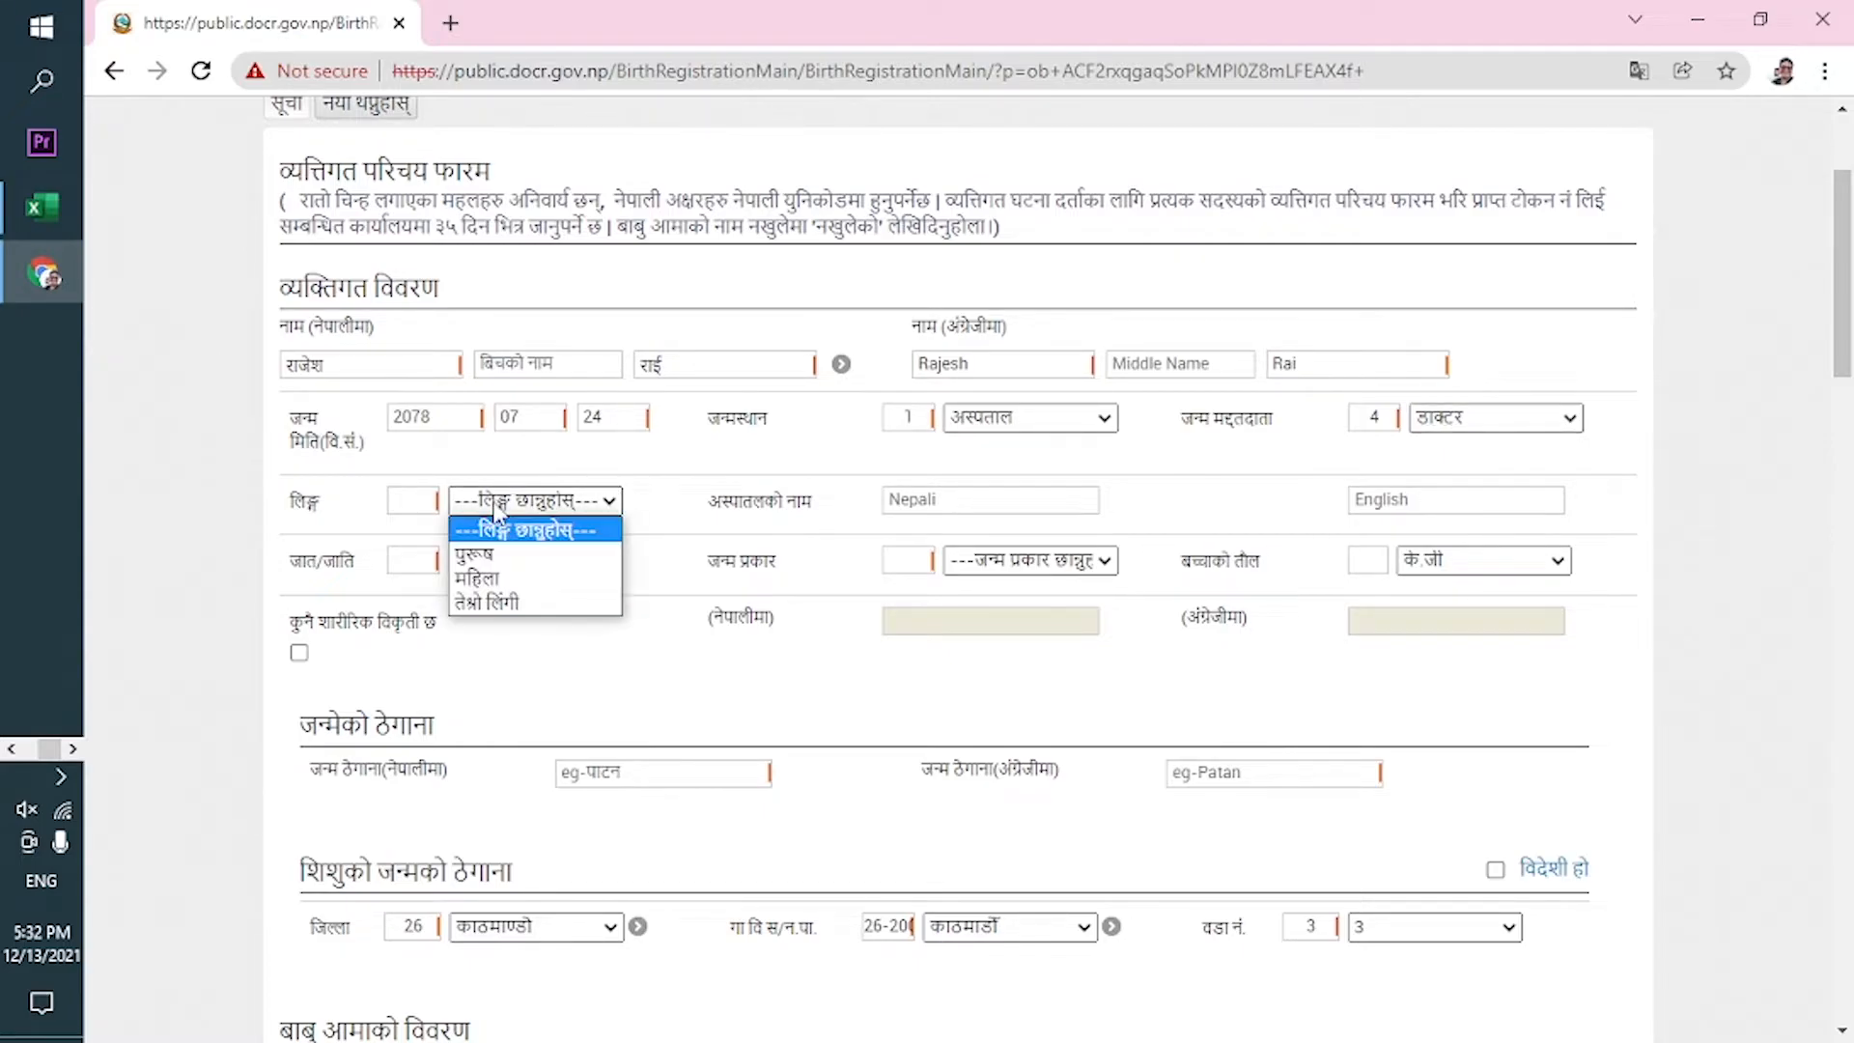
click(529, 555)
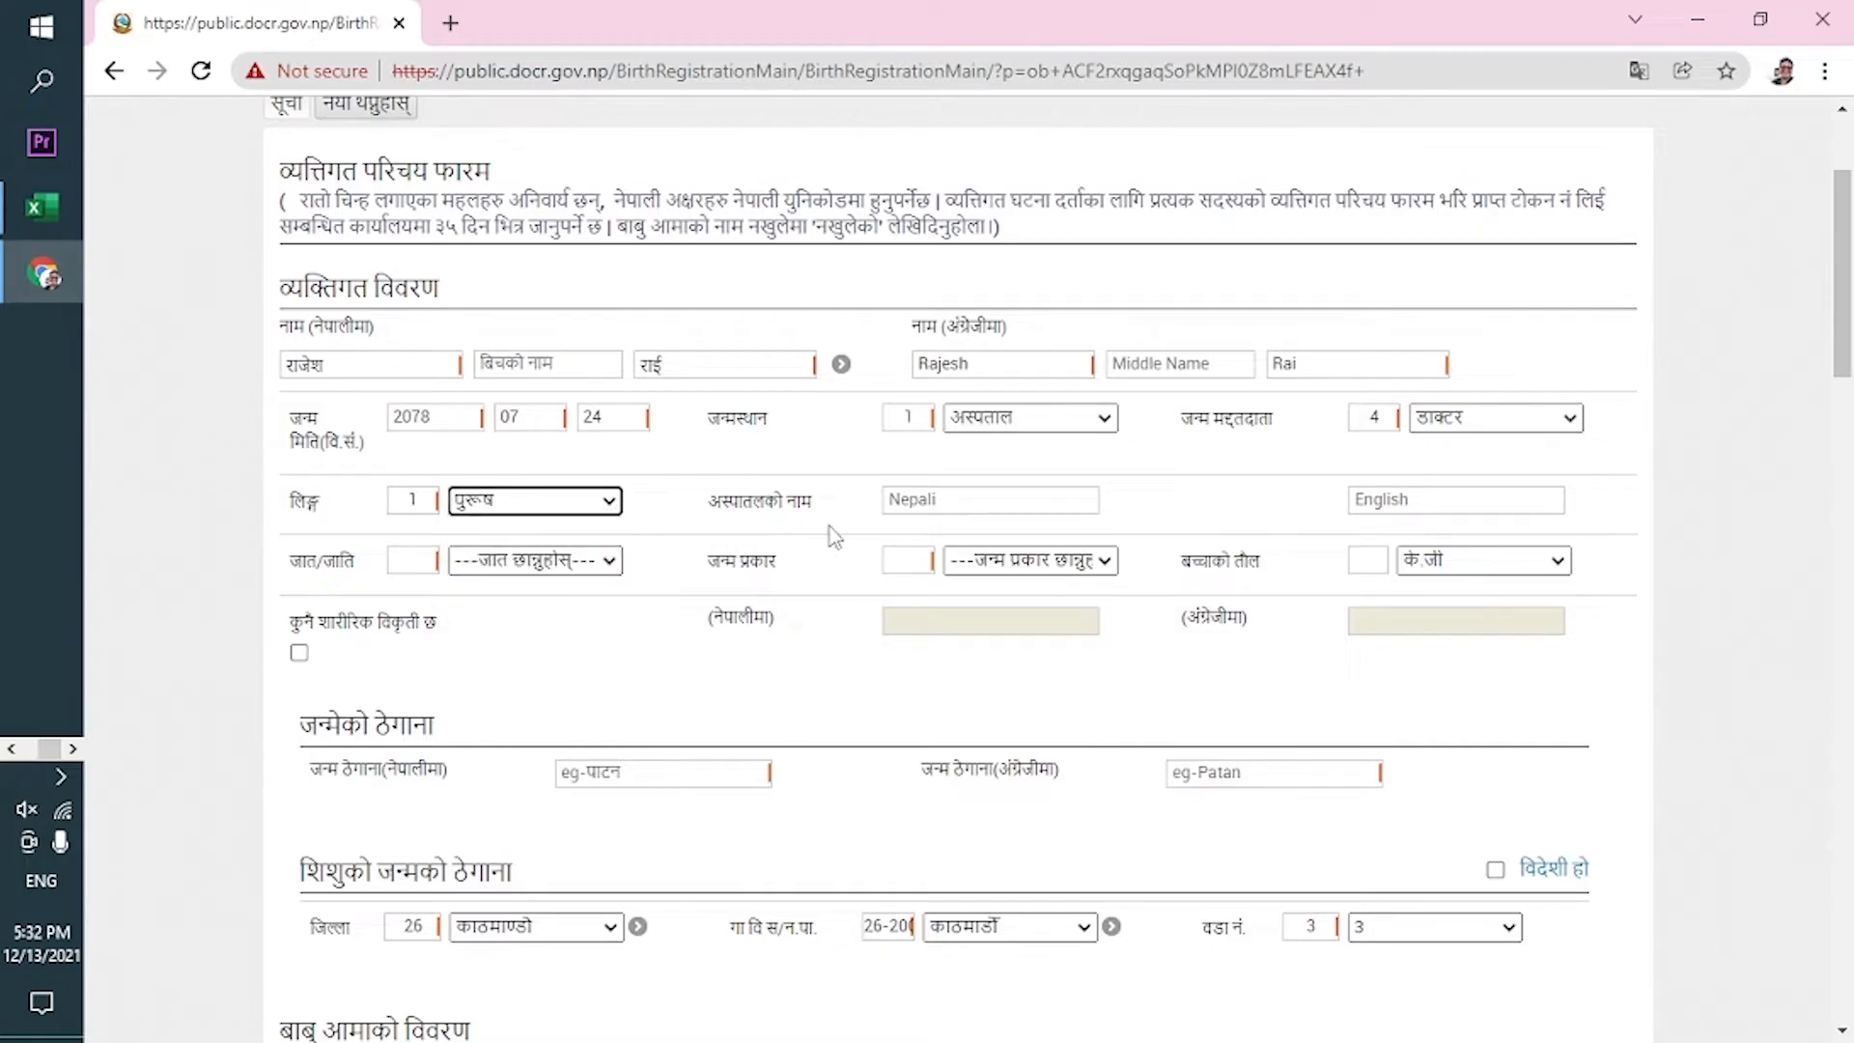
Enter the hospital name वि पि कोइराला मेमोरीयल in Nepali and BP Koirala Memorial in English.
click(977, 504)
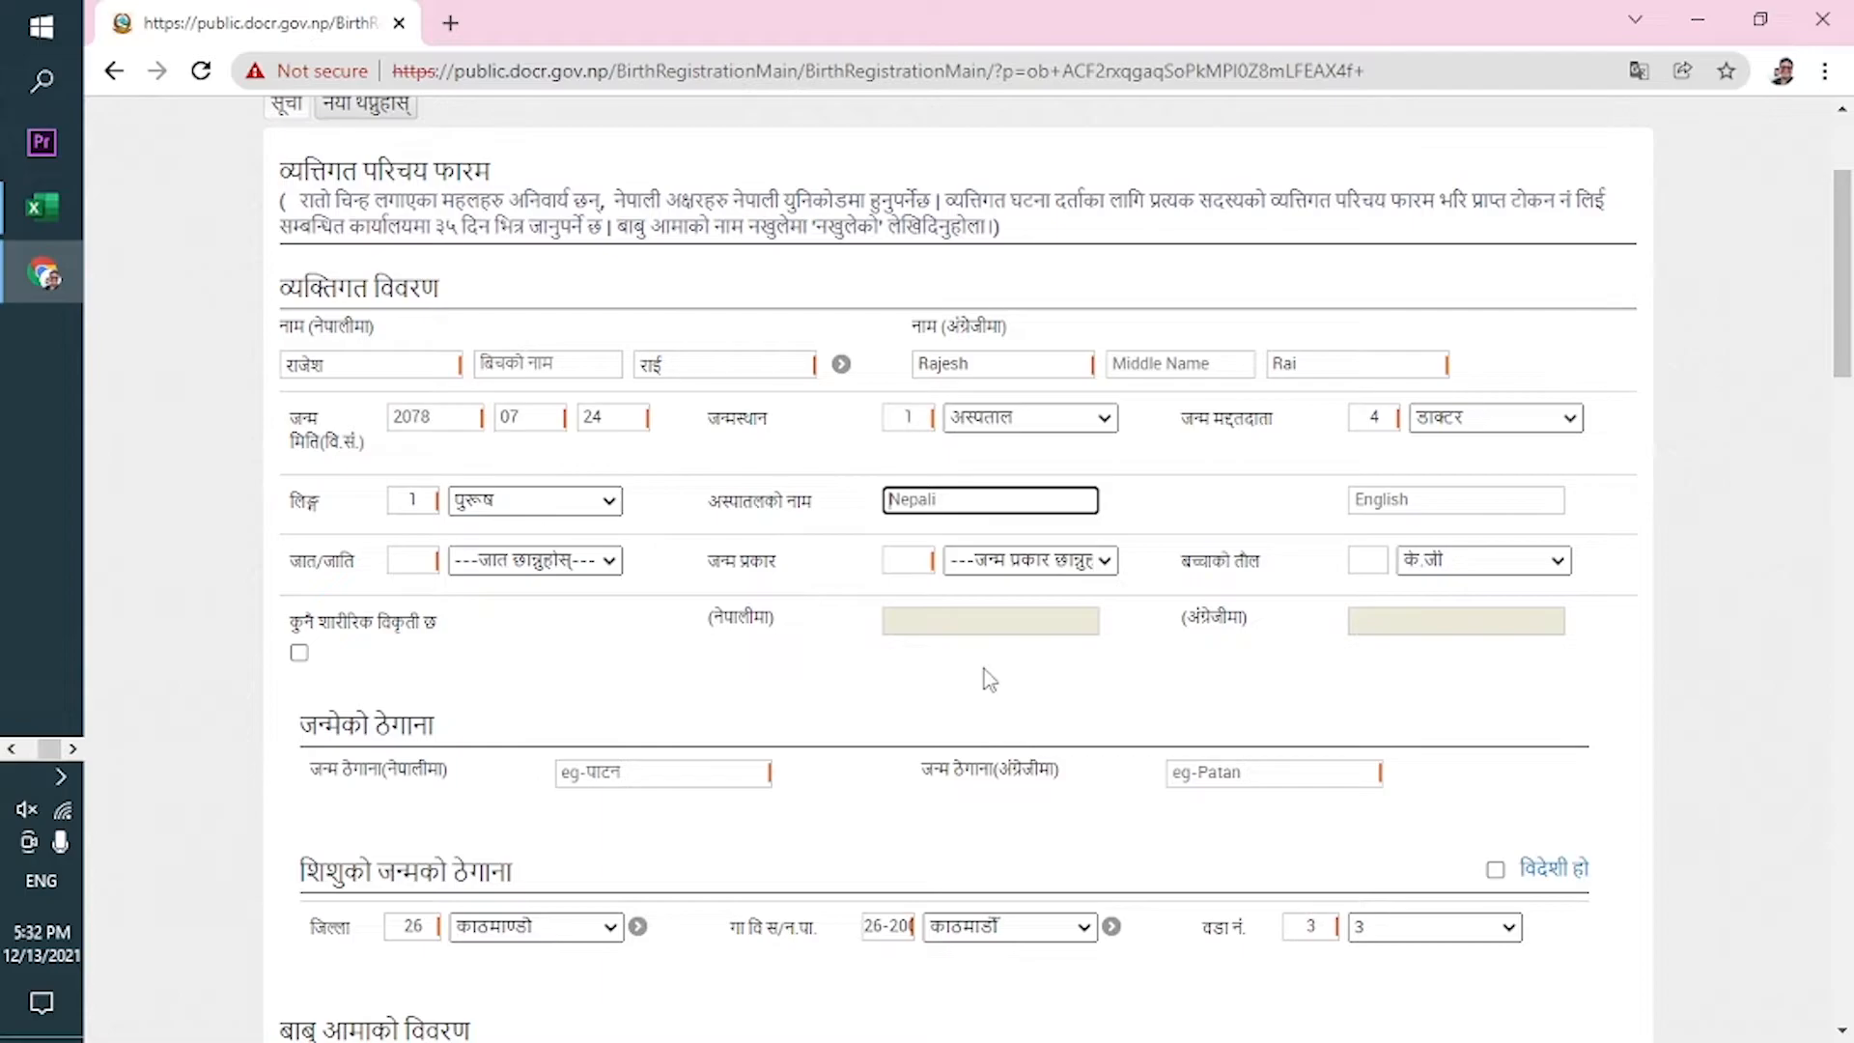
text(q)
key(BackSpace)
text(वि पि कोइराला मेमोरीयल)
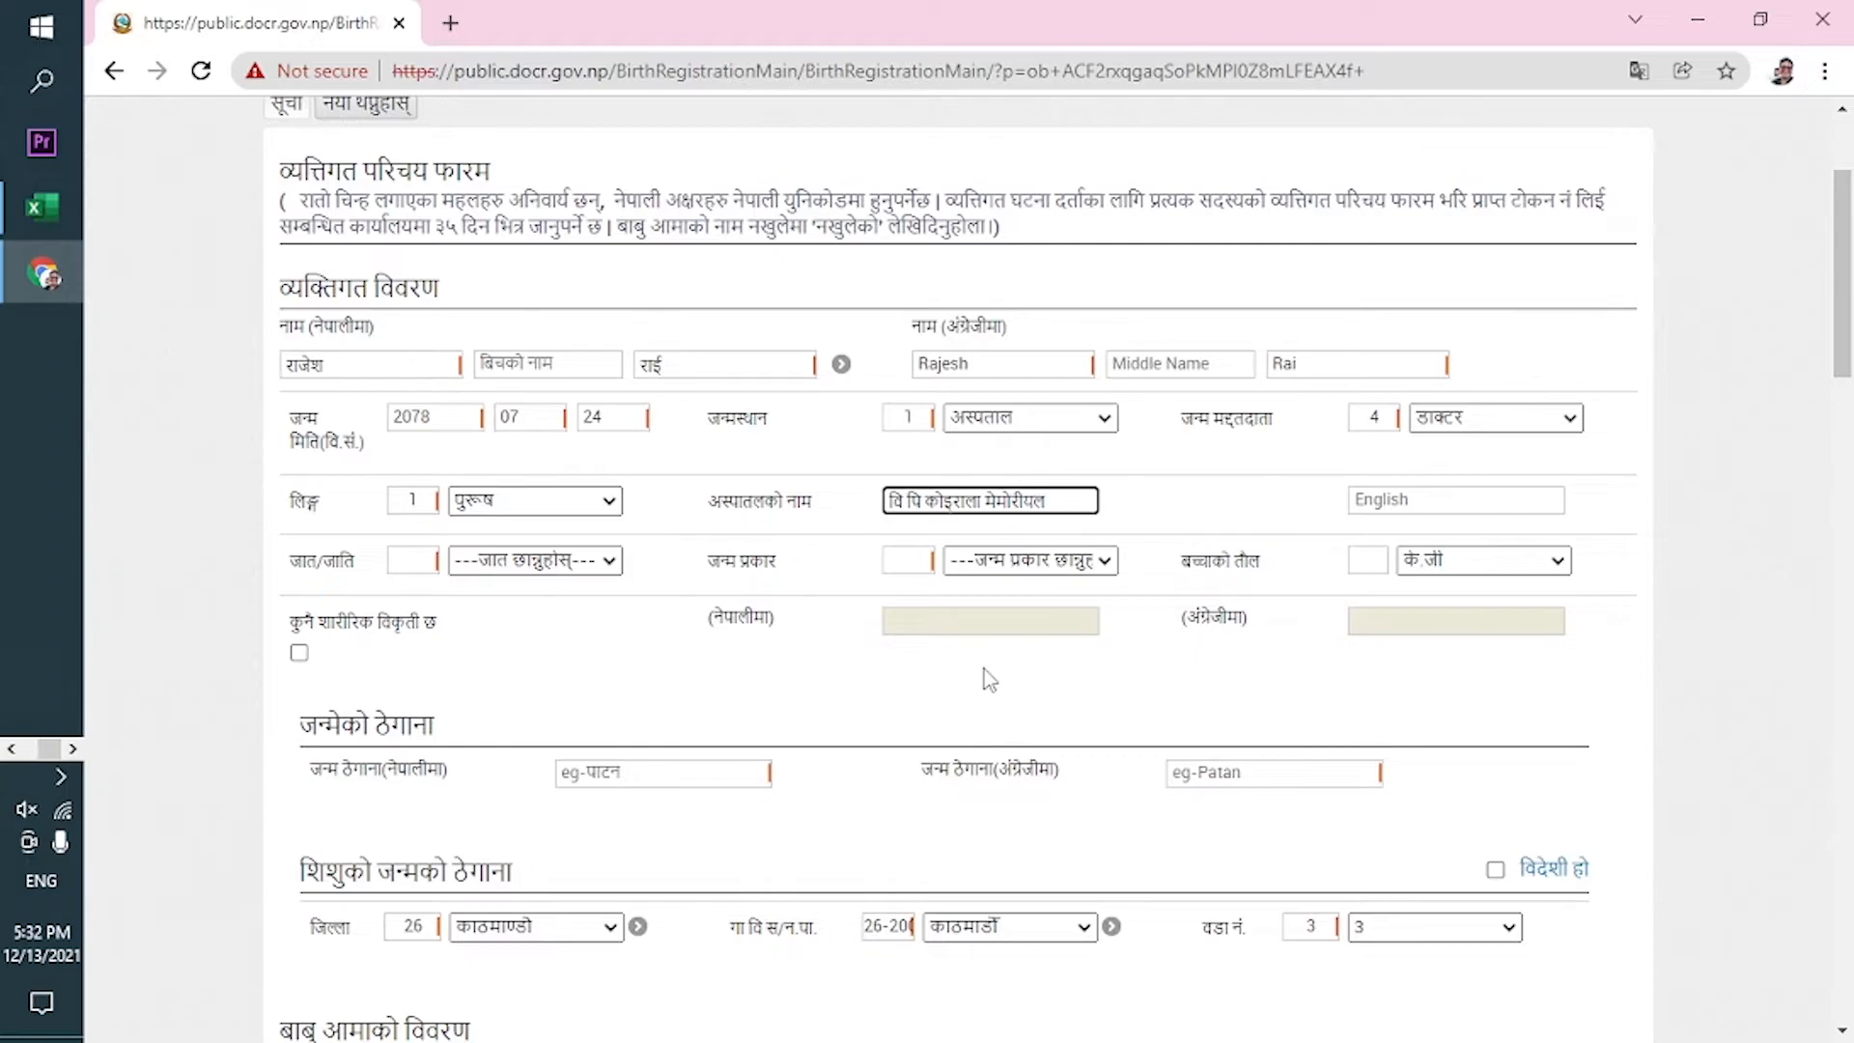
key(Tab)
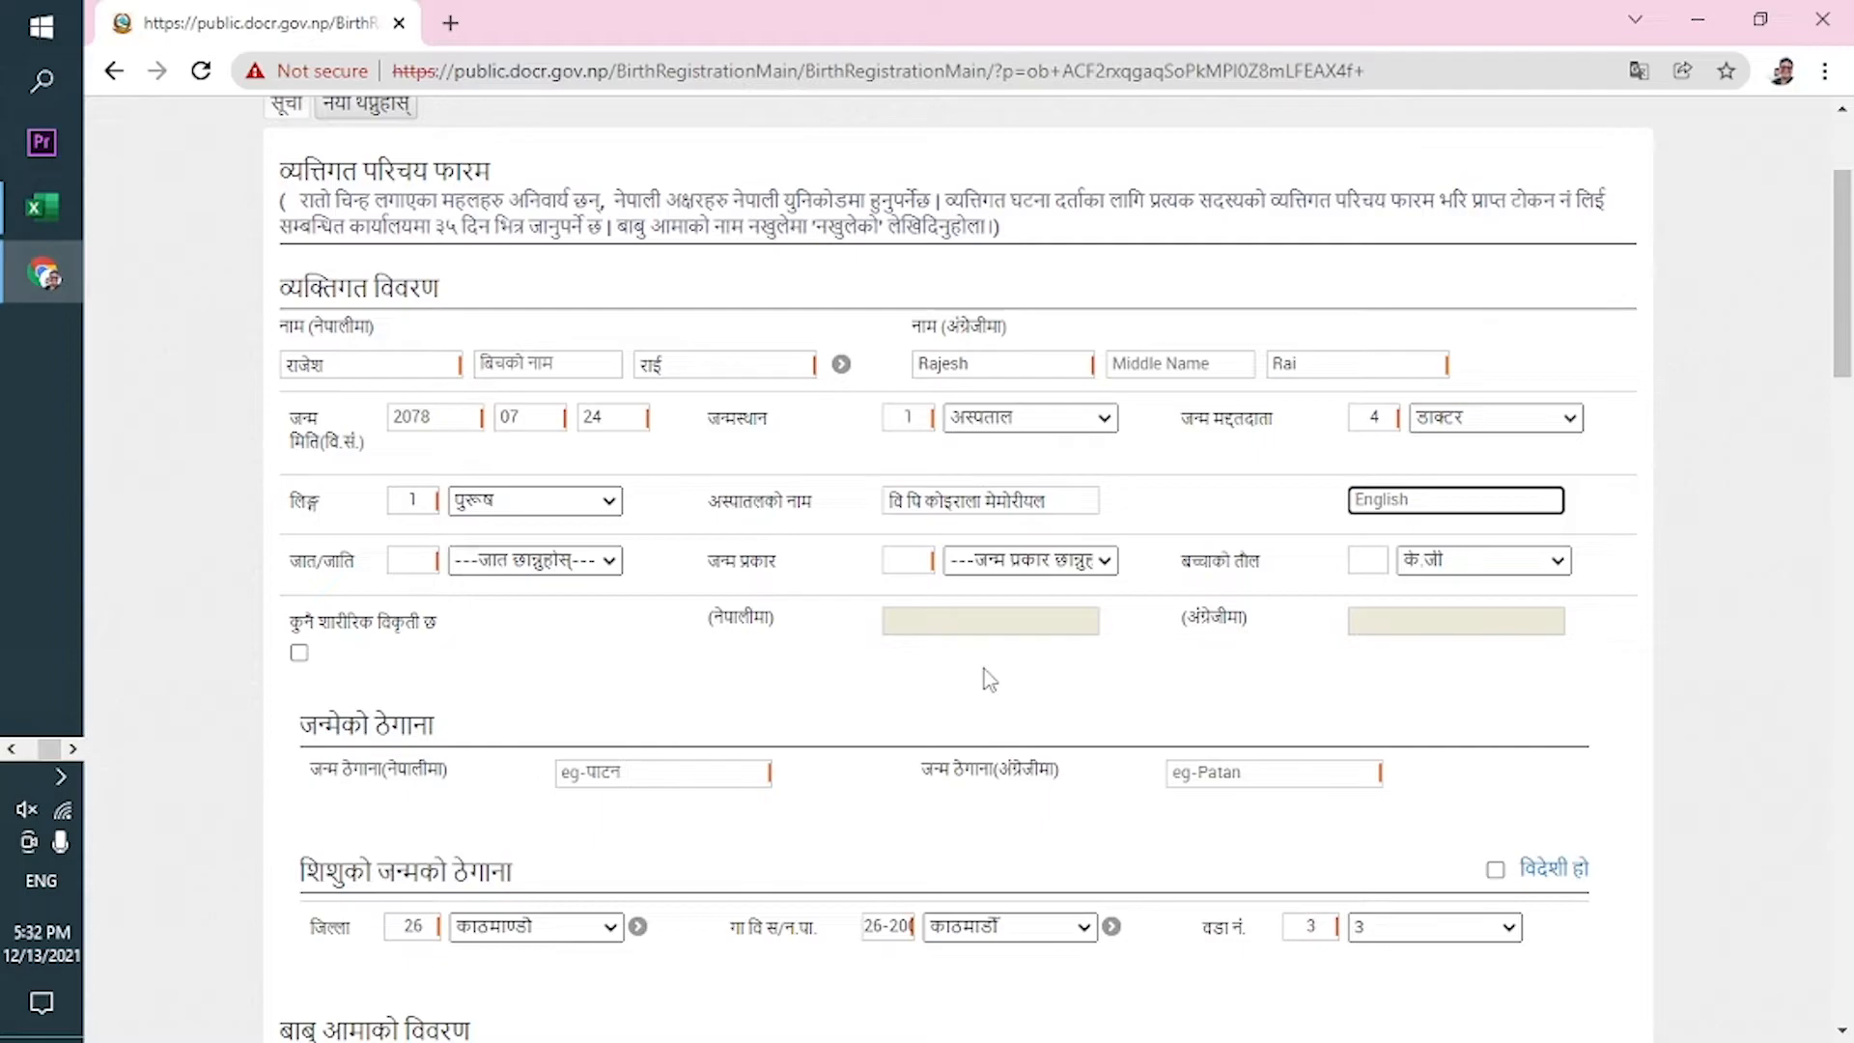
text(ब)
key(BackSpace)
text(BP Koirala Memorial)
Set the caste (जात/जाति) to राई.
click(574, 561)
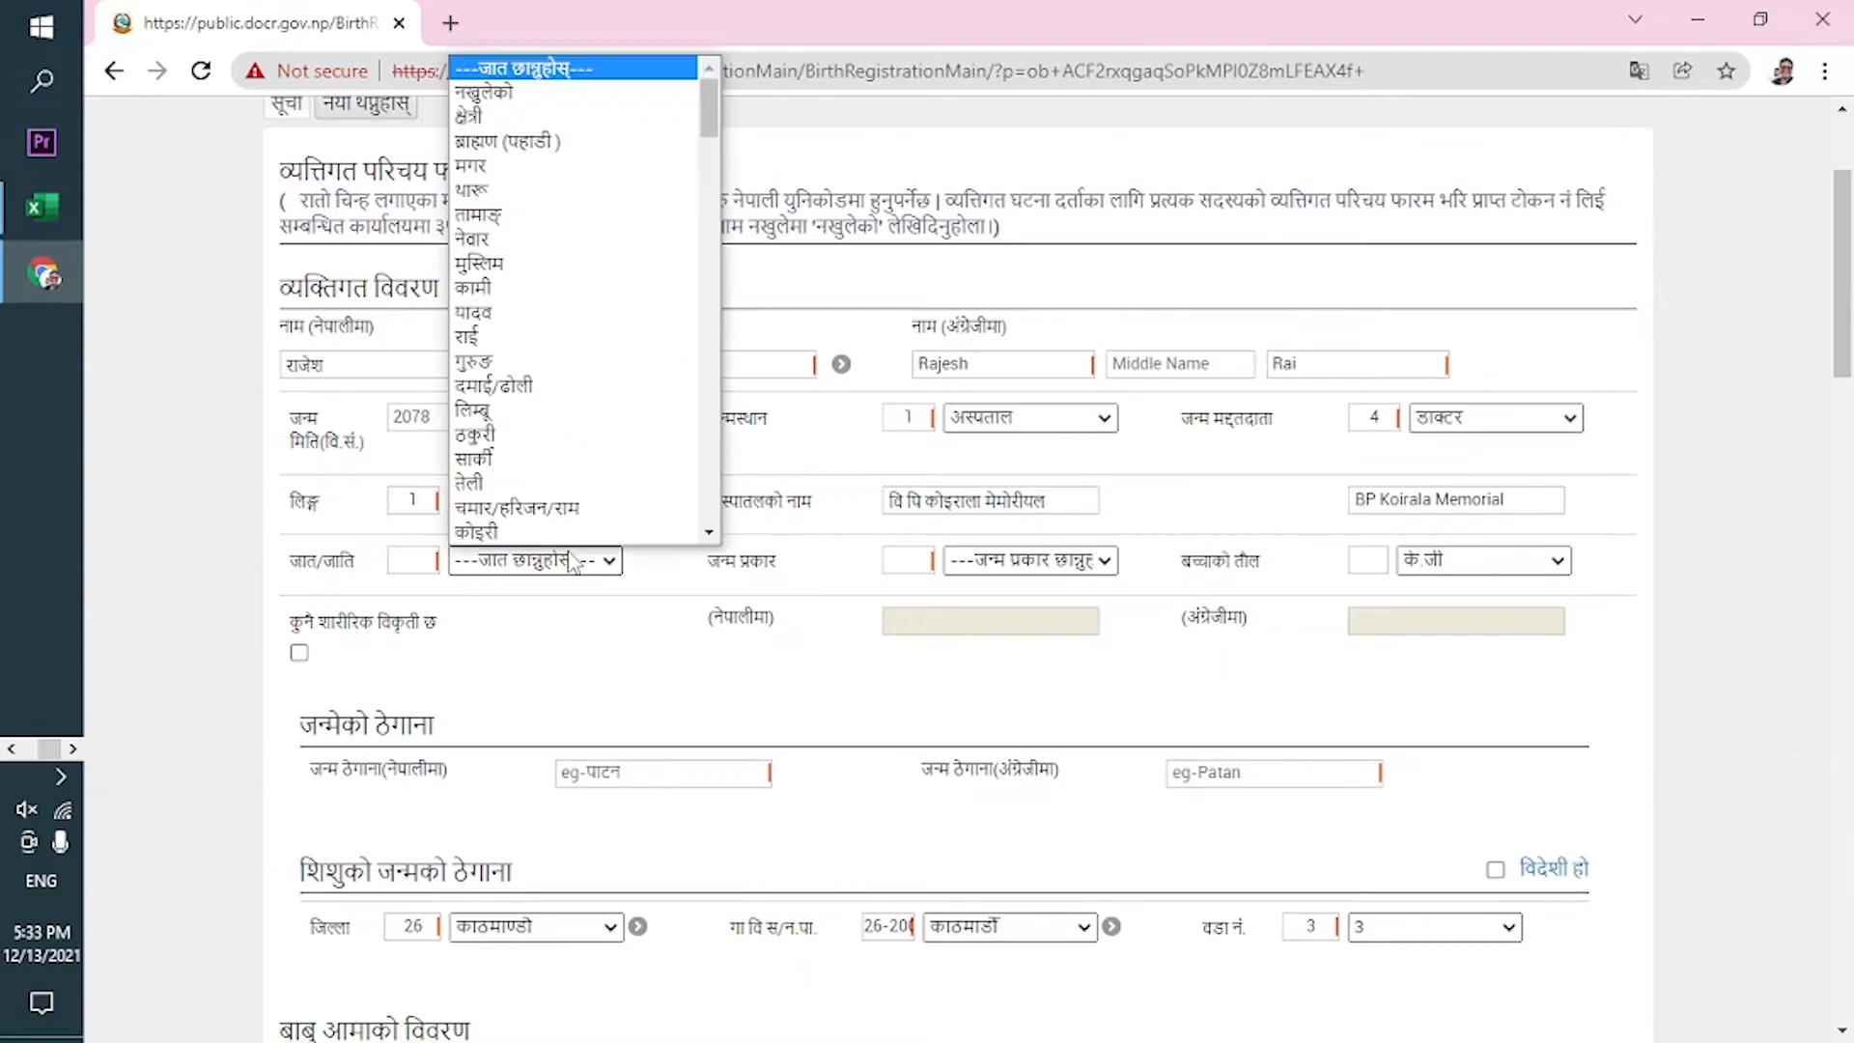
scroll(567, 476, down, 1)
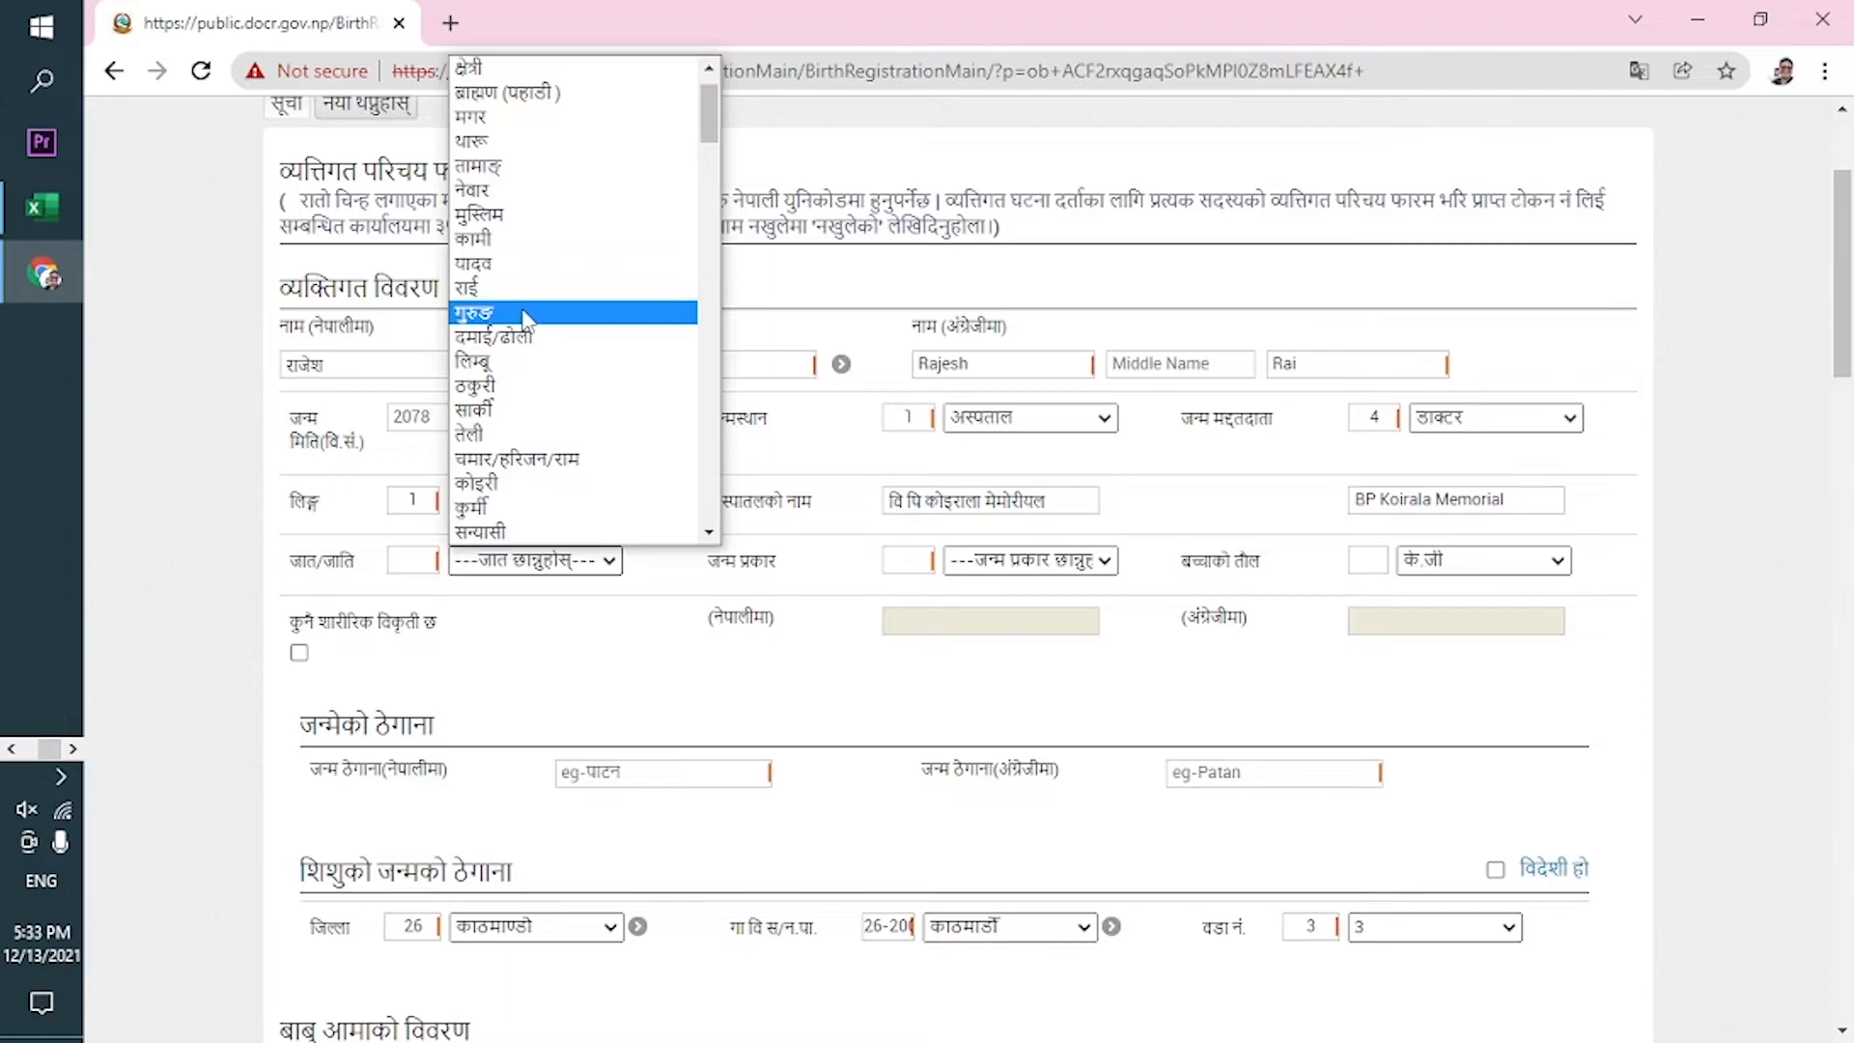
click(526, 294)
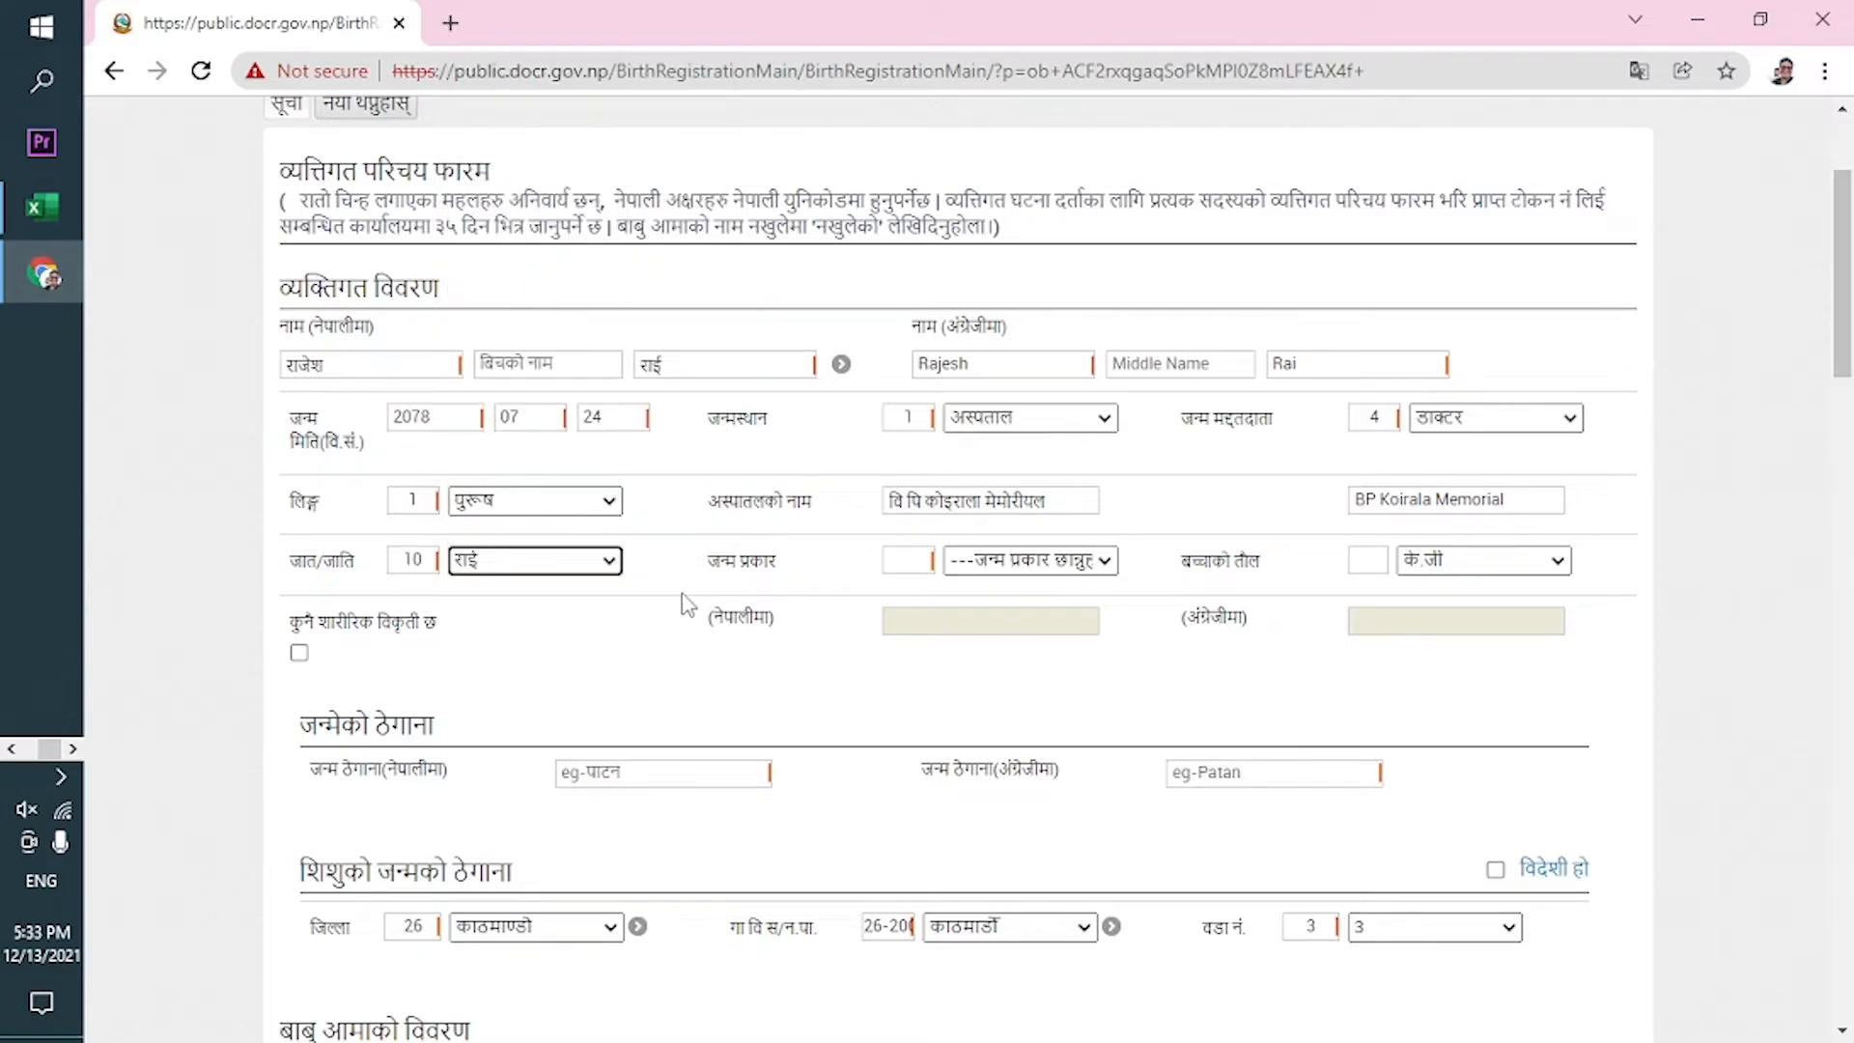
Mark the birth type as single (एकल) and enter baby weight 3.5 के.जी.
click(1010, 565)
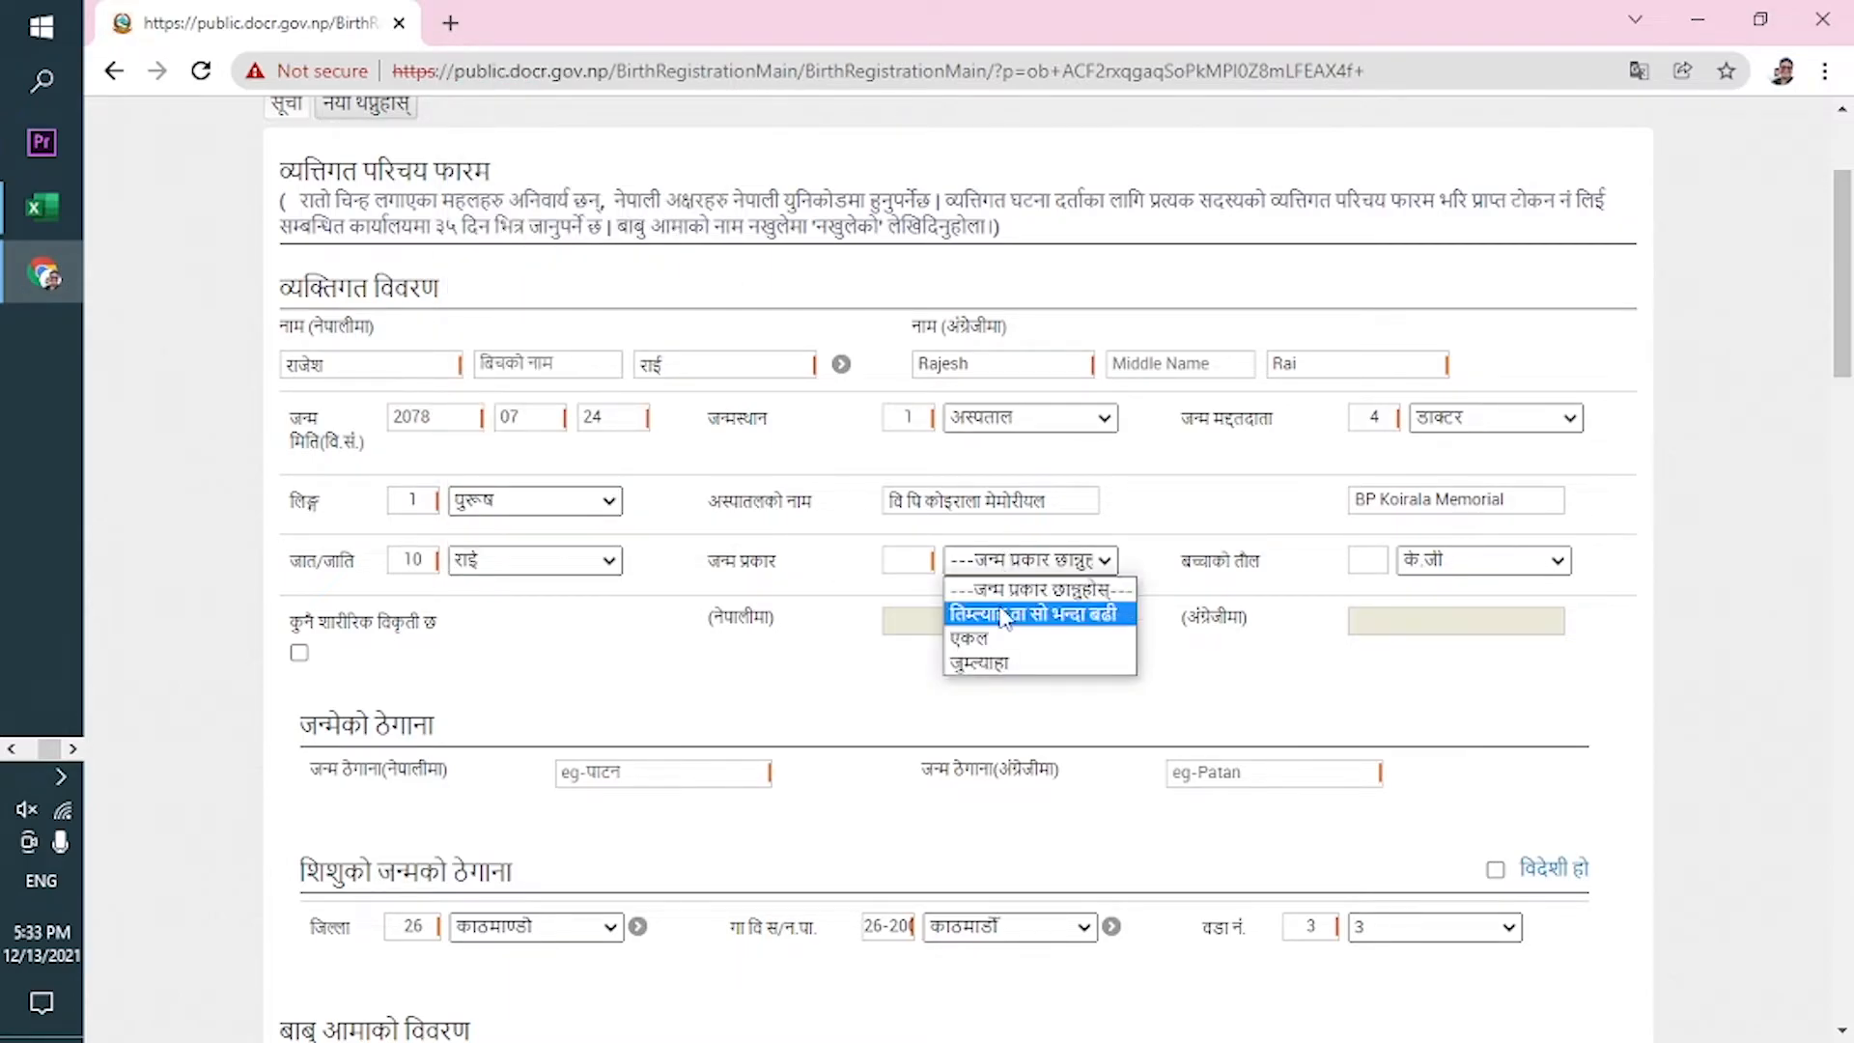
click(1036, 645)
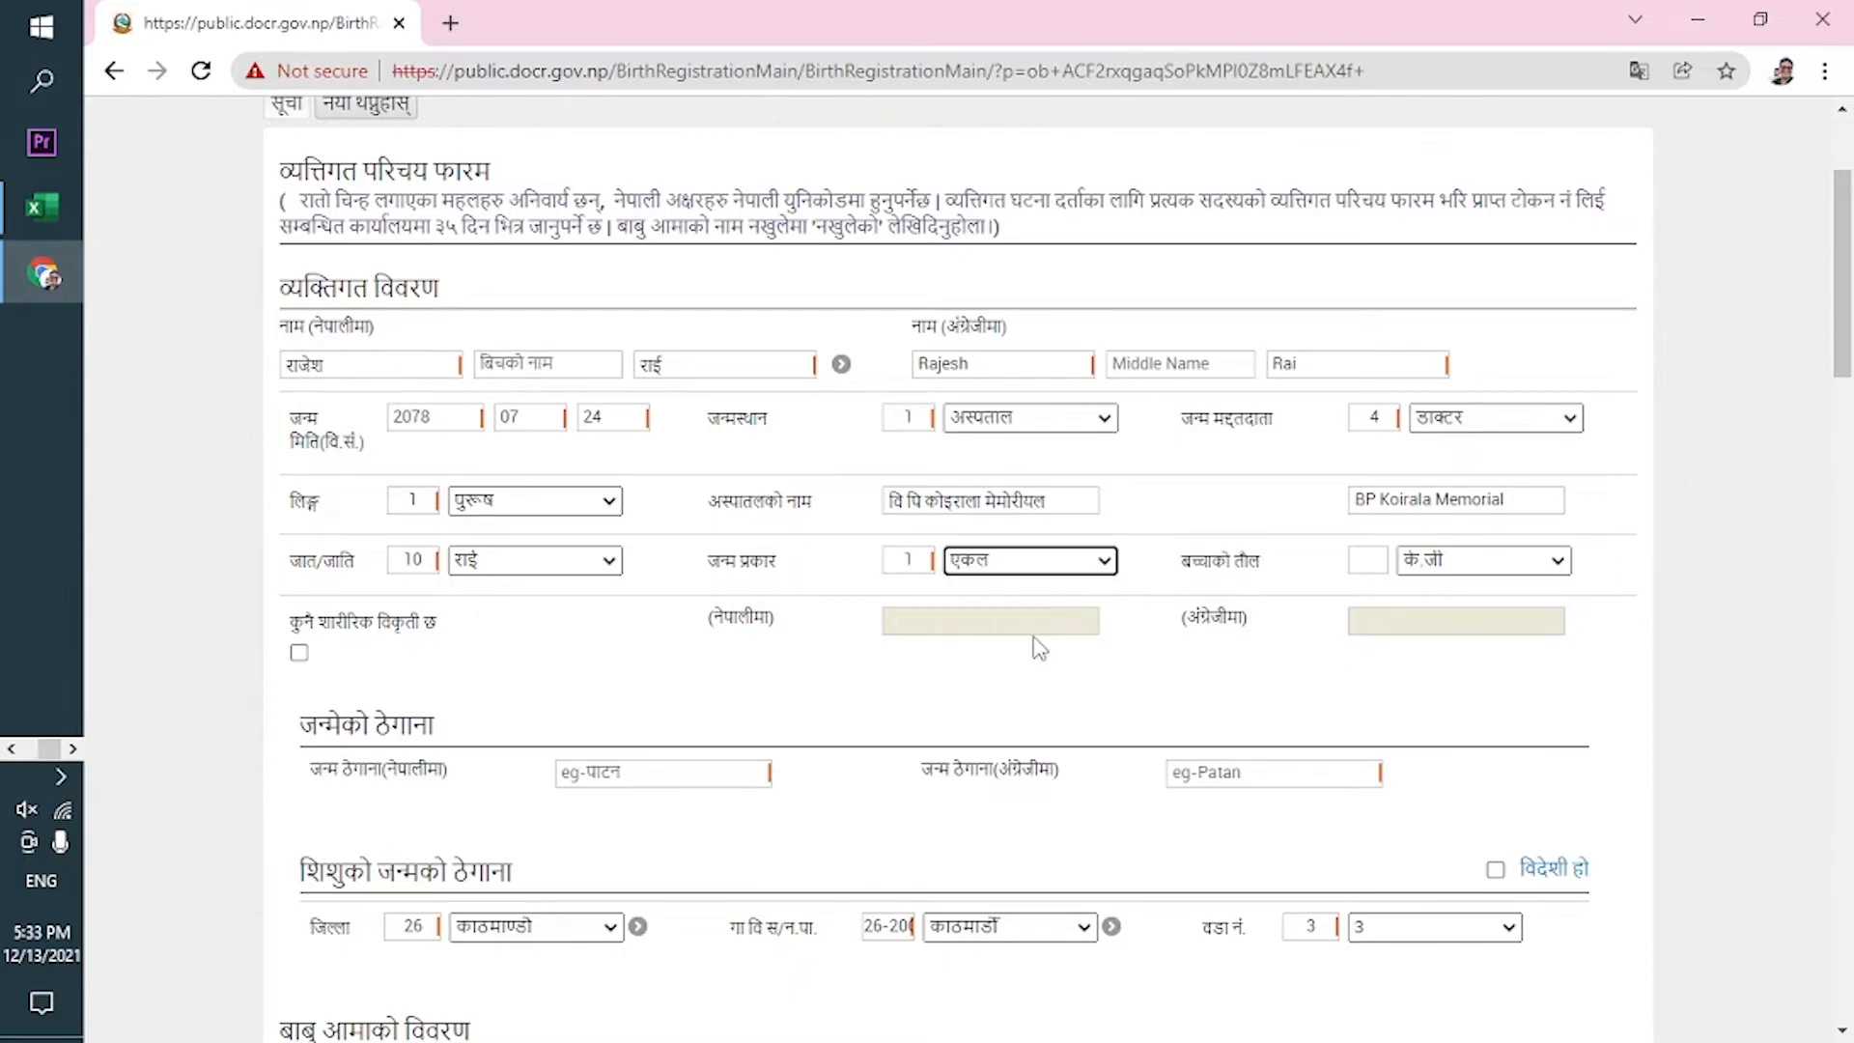
click(1467, 578)
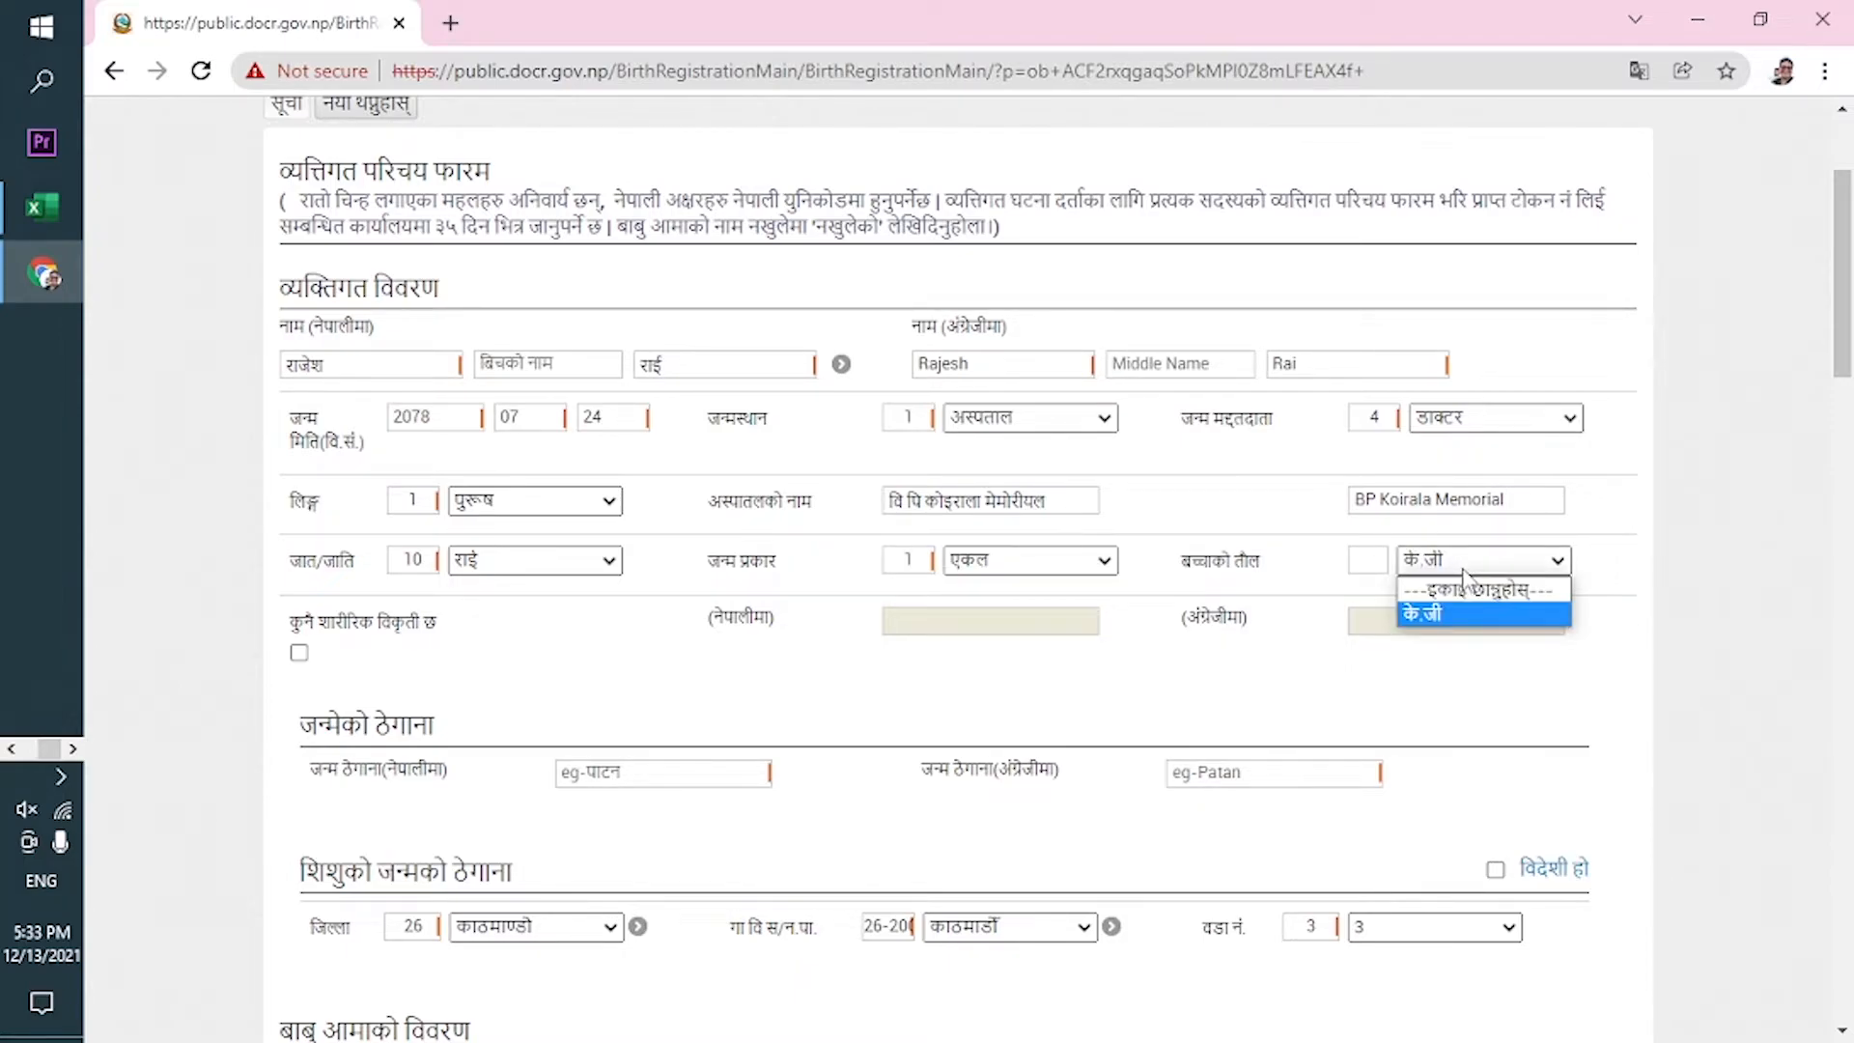
click(1375, 567)
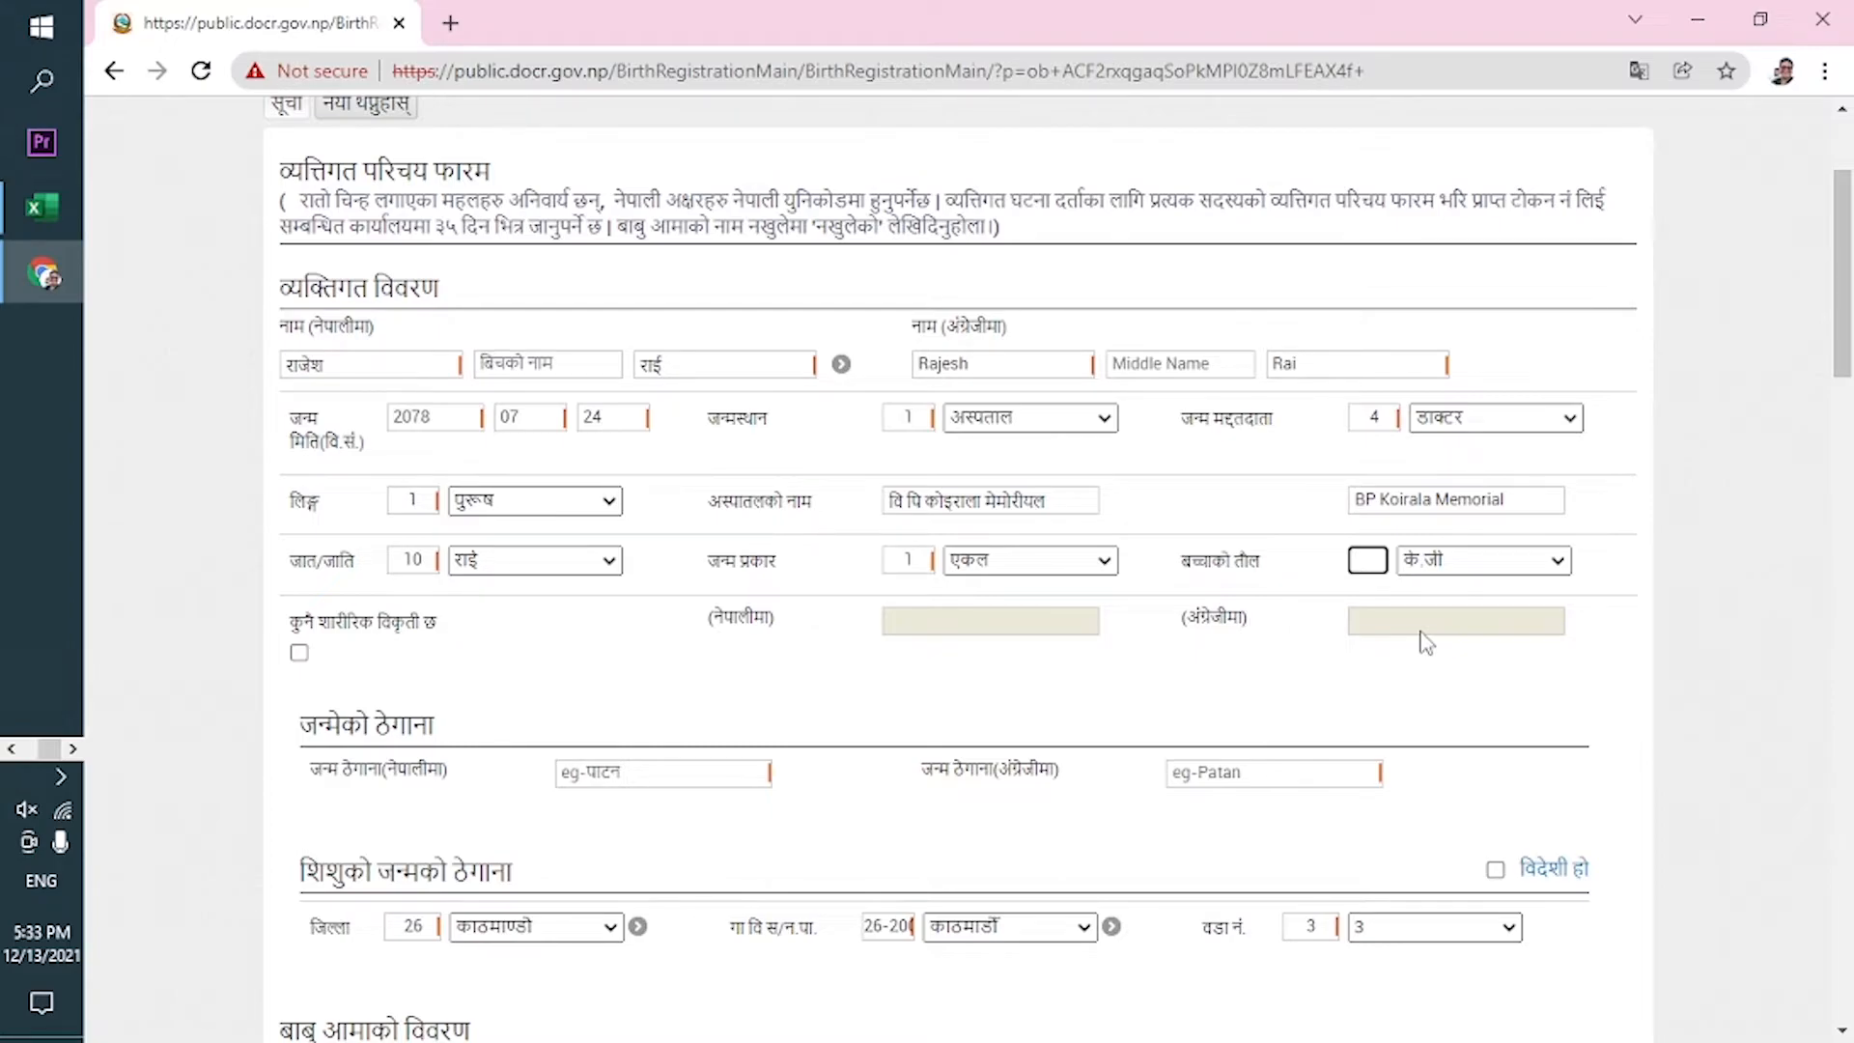
text(3.5)
click(453, 670)
Leave the physical deformity checkbox unchecked.
click(299, 654)
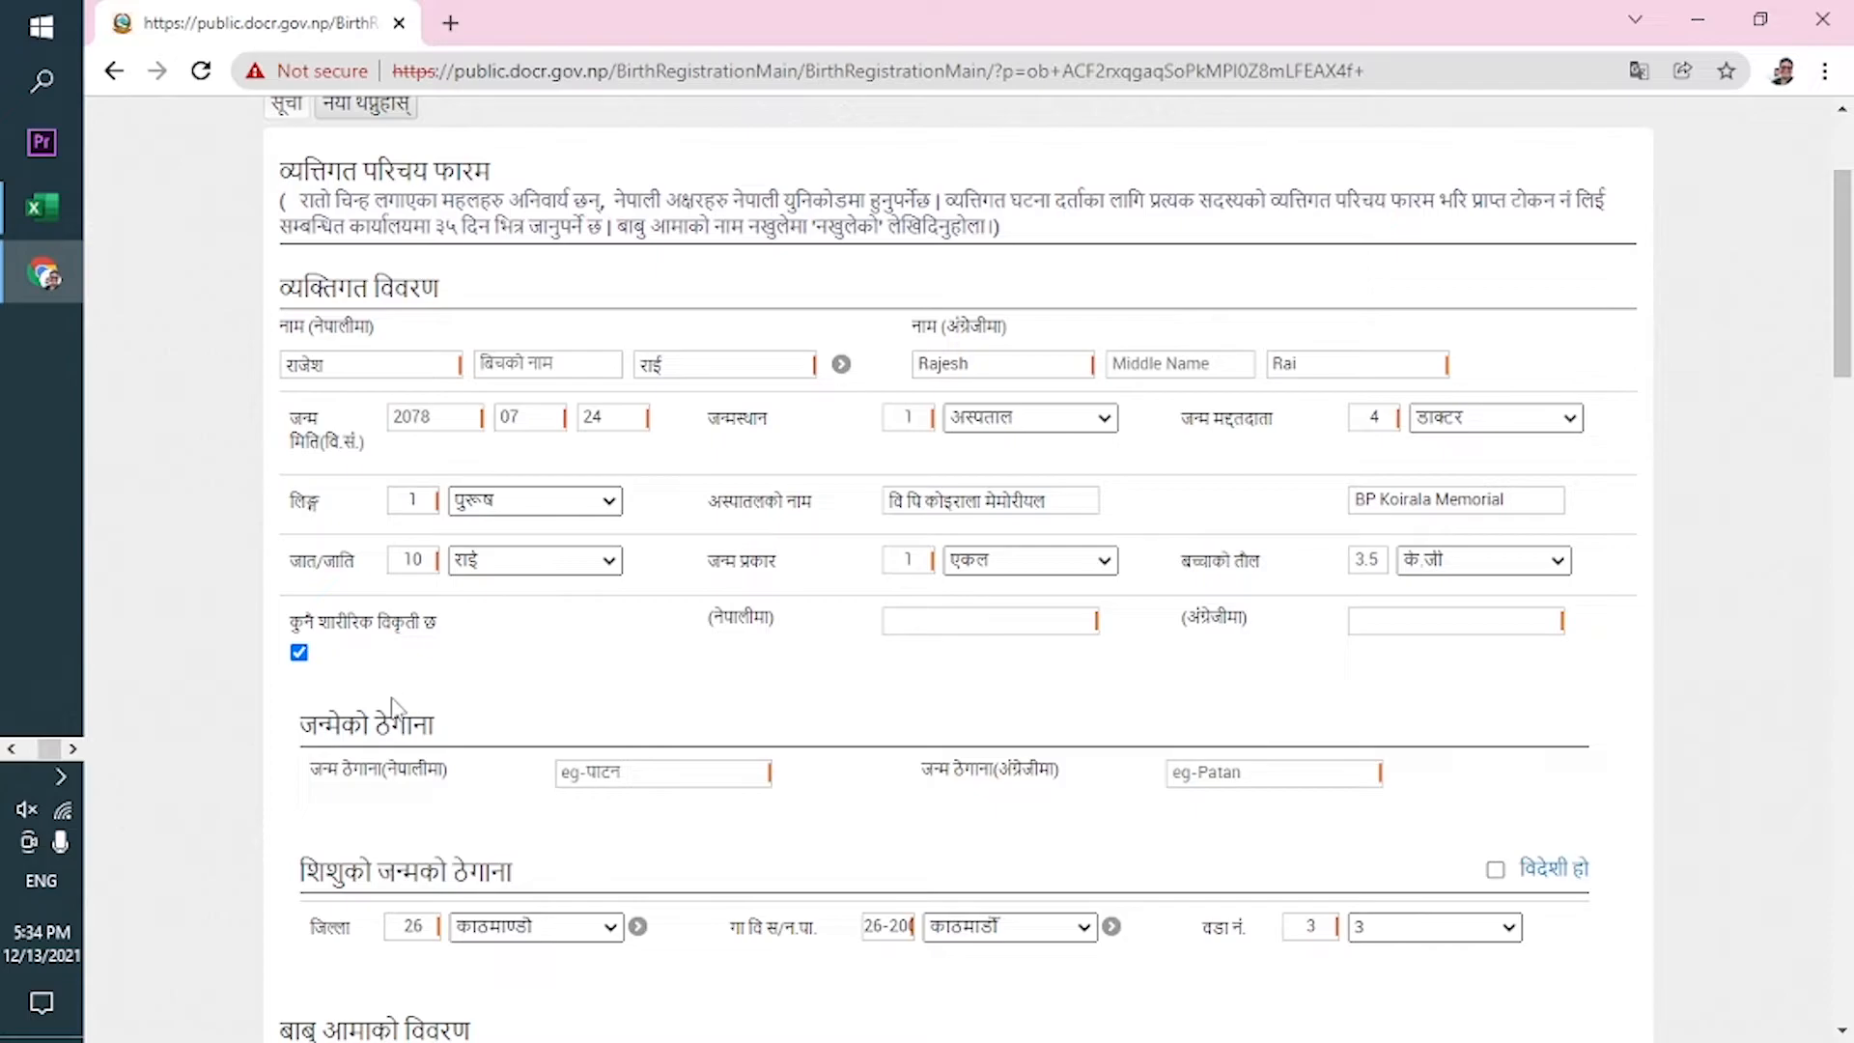
click(299, 657)
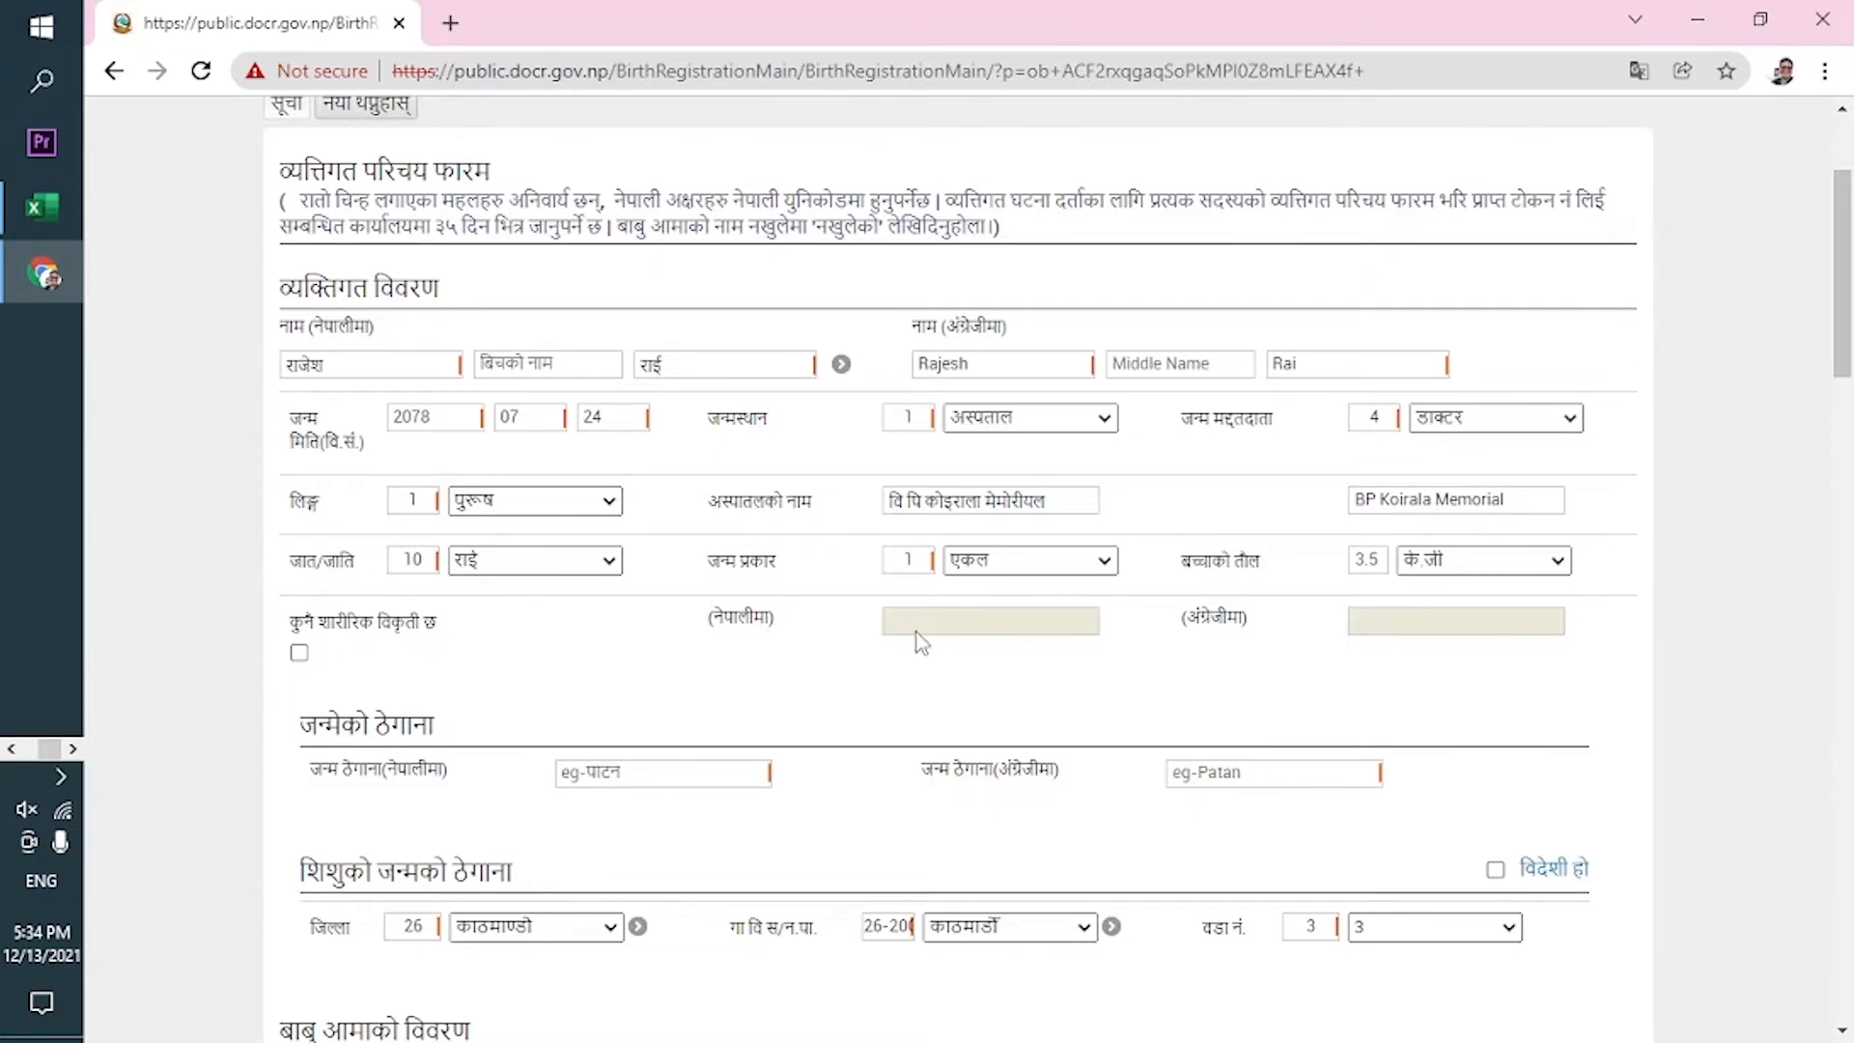
click(299, 654)
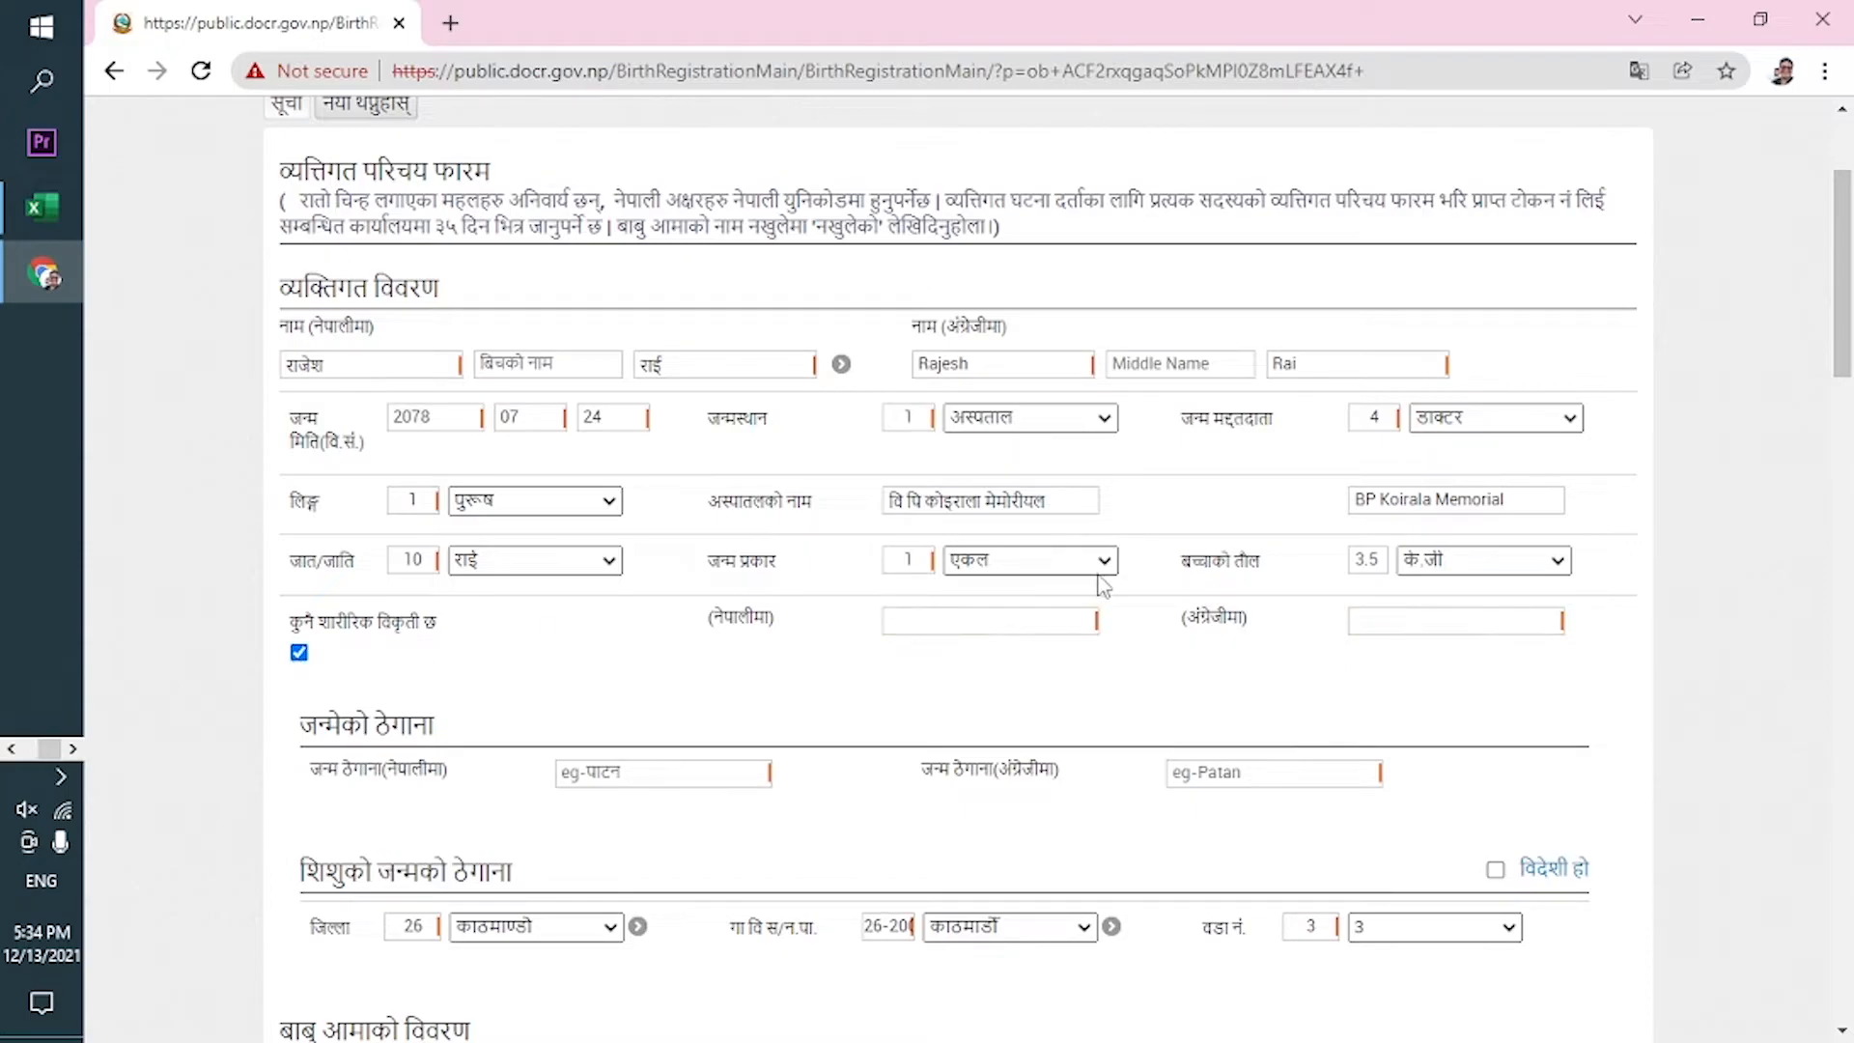
click(298, 659)
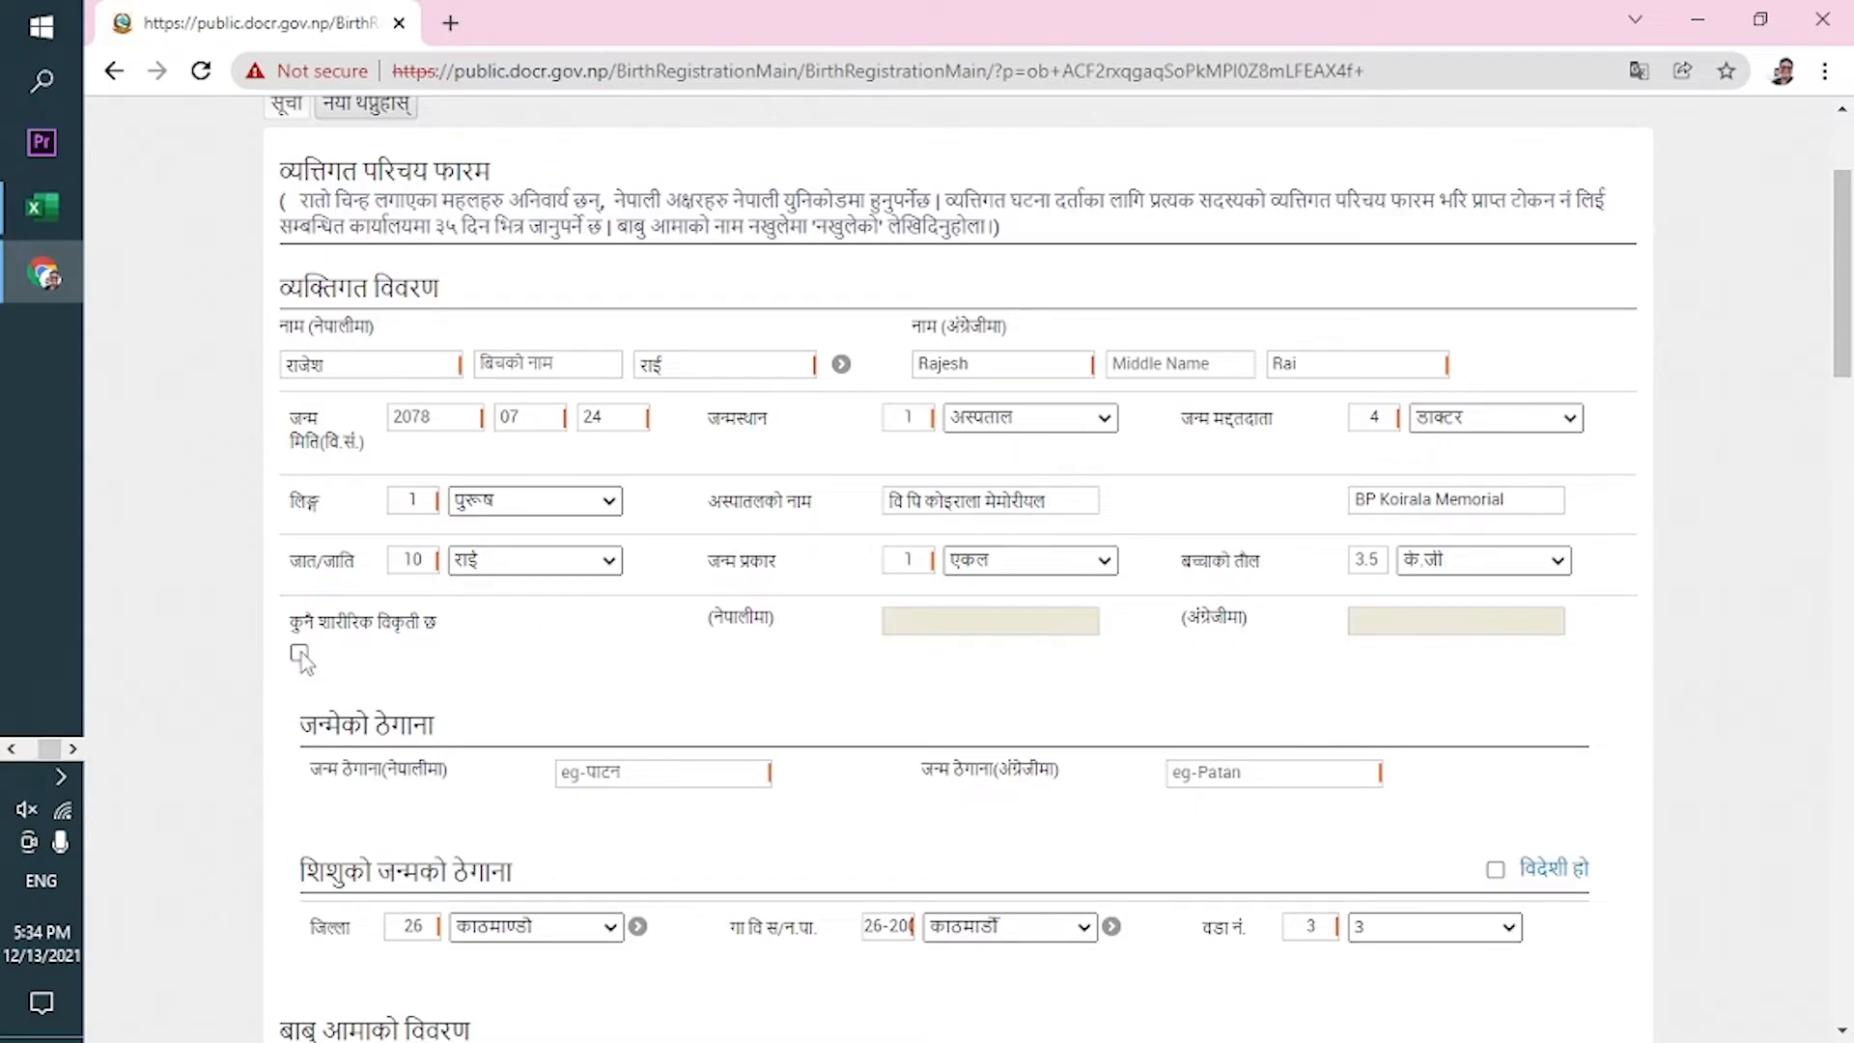
drag(1850, 320, 1850, 425)
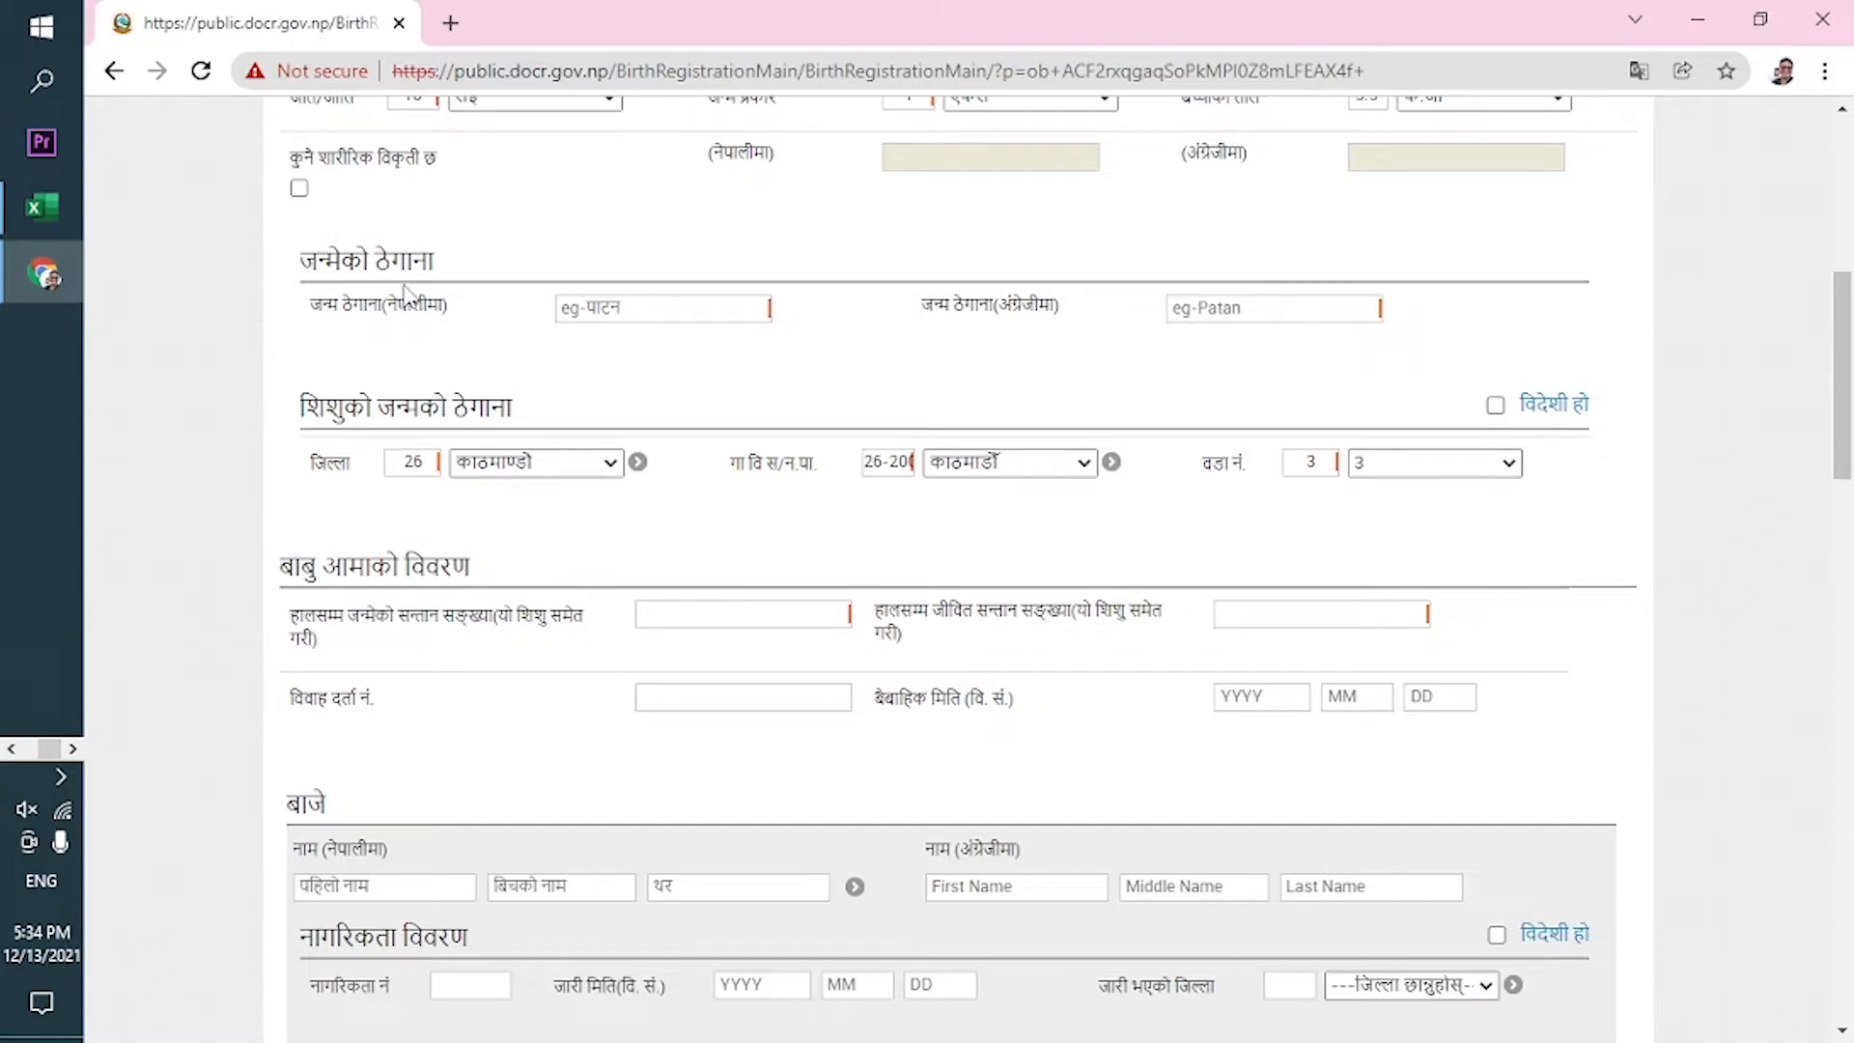
Enter the birthplace as धरान in Nepali and Dharan in English.
click(635, 310)
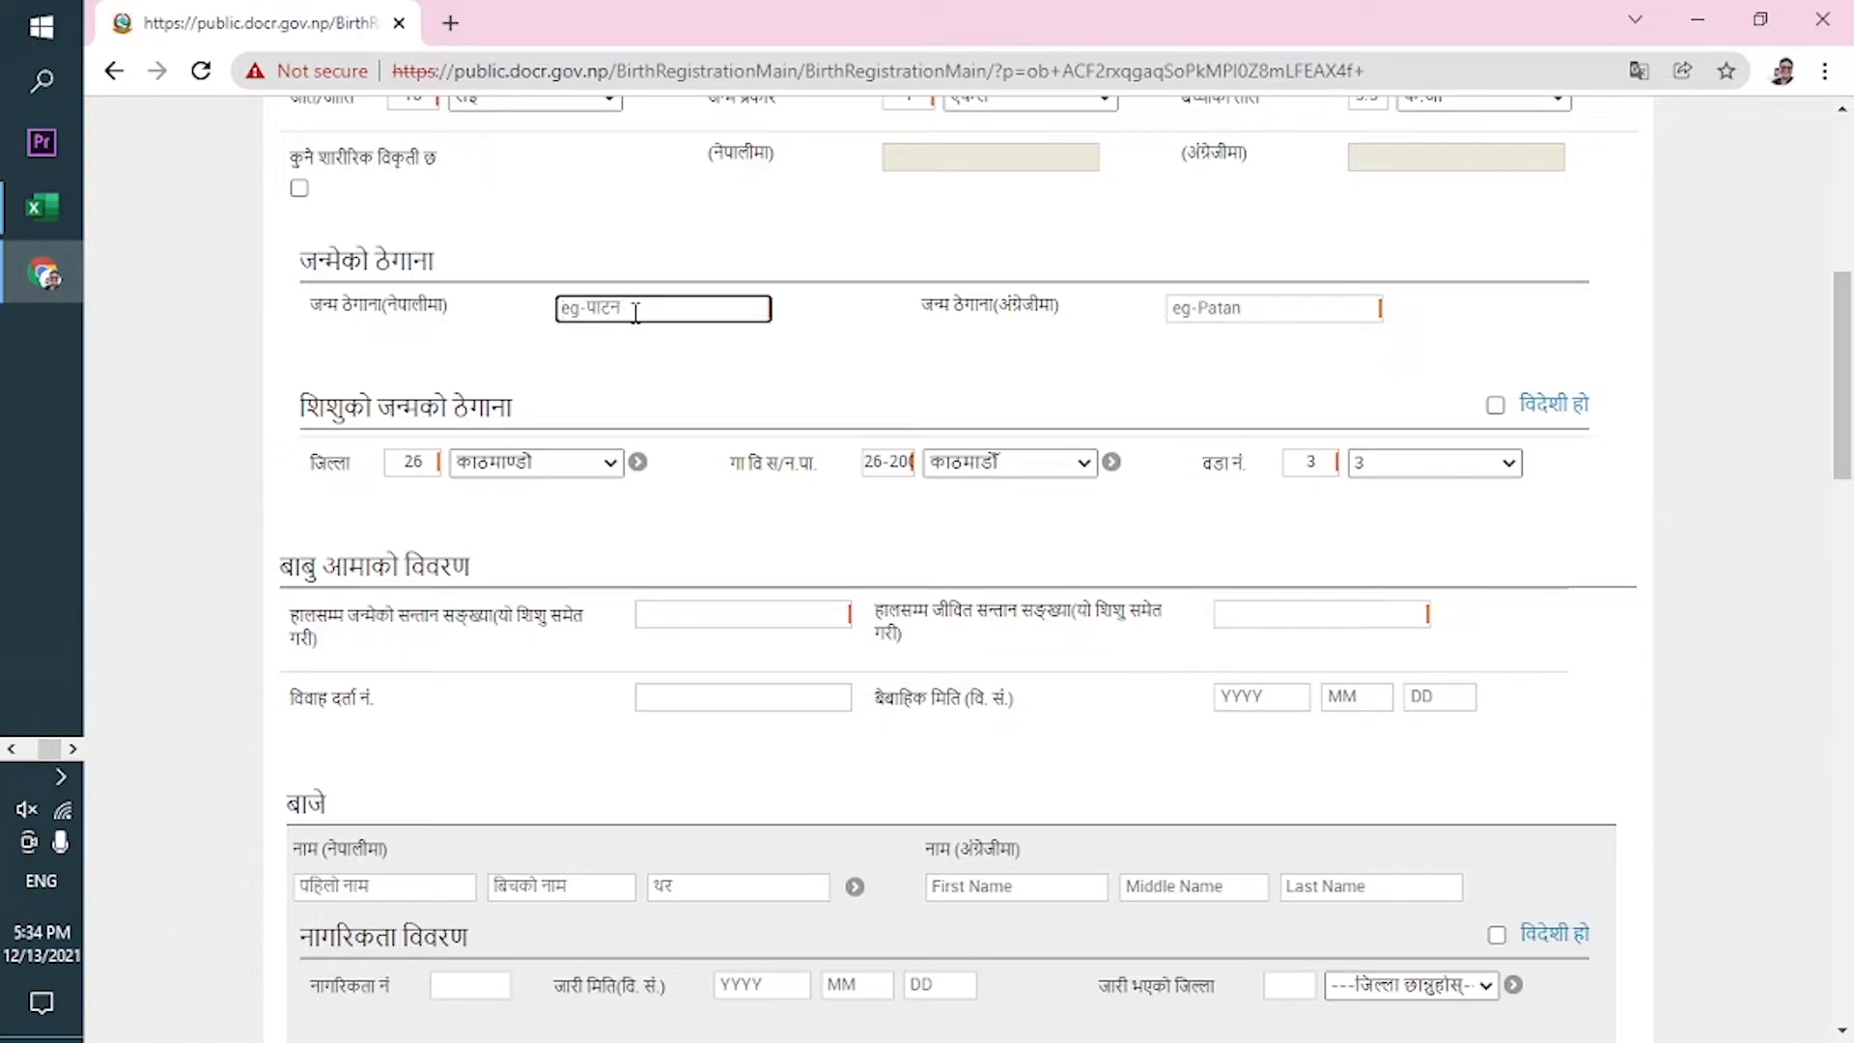
text(धरान)
key(Tab)
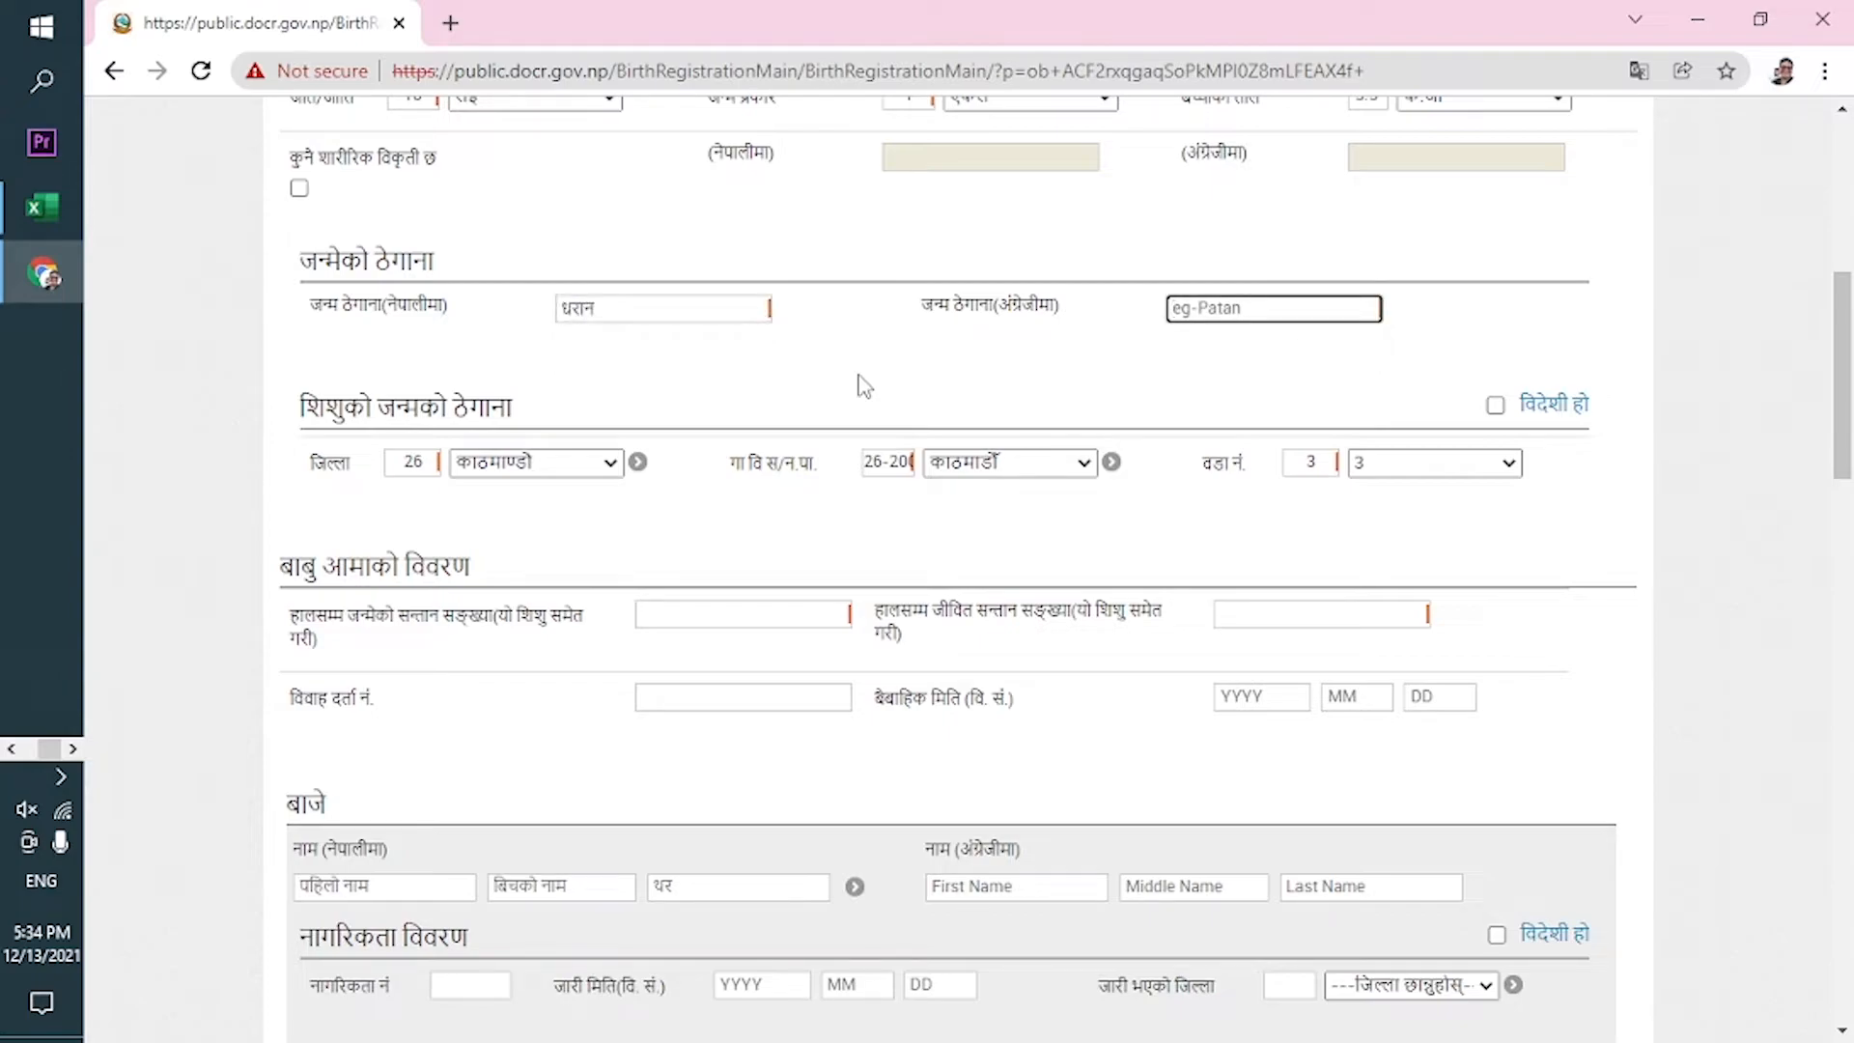
text(Dharan)
Change the birth-address district code from 26 to 8 (धनकुटा).
click(549, 473)
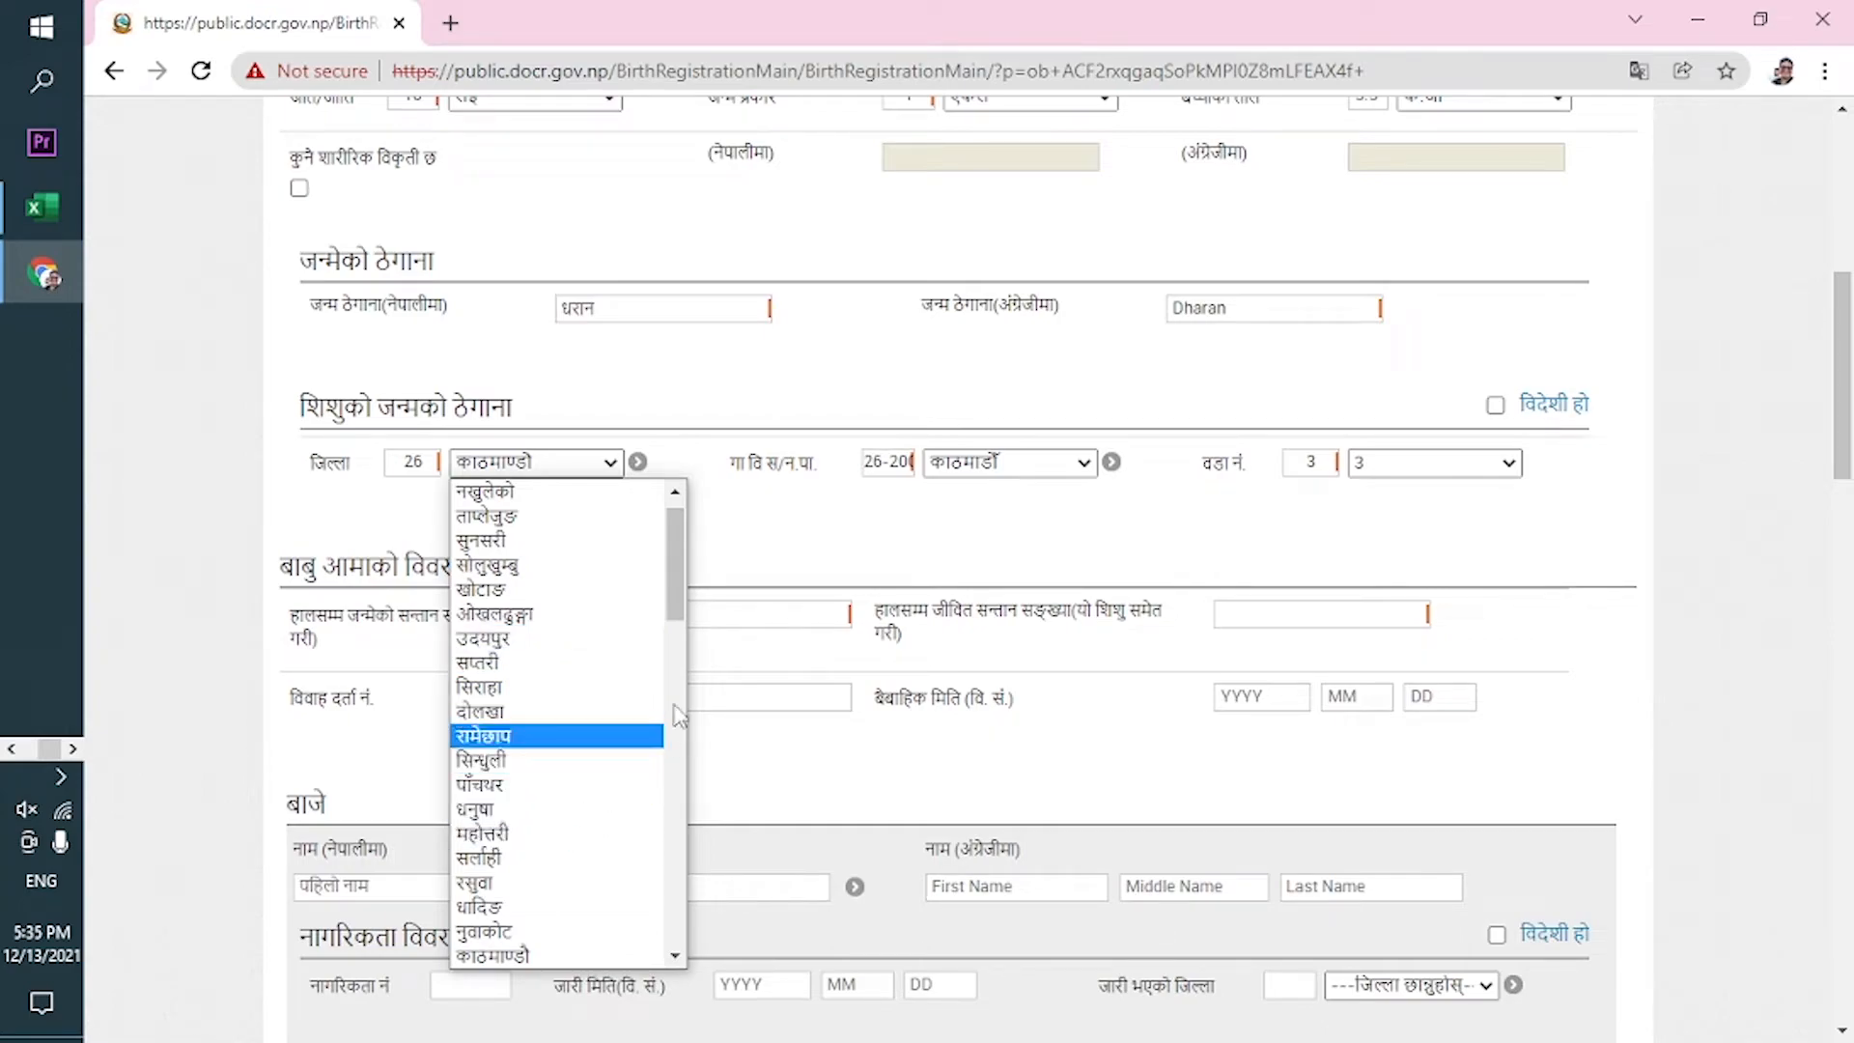
mouse_move(676, 618)
mouse_down()
mouse_move(731, 741)
mouse_move(695, 610)
mouse_up()
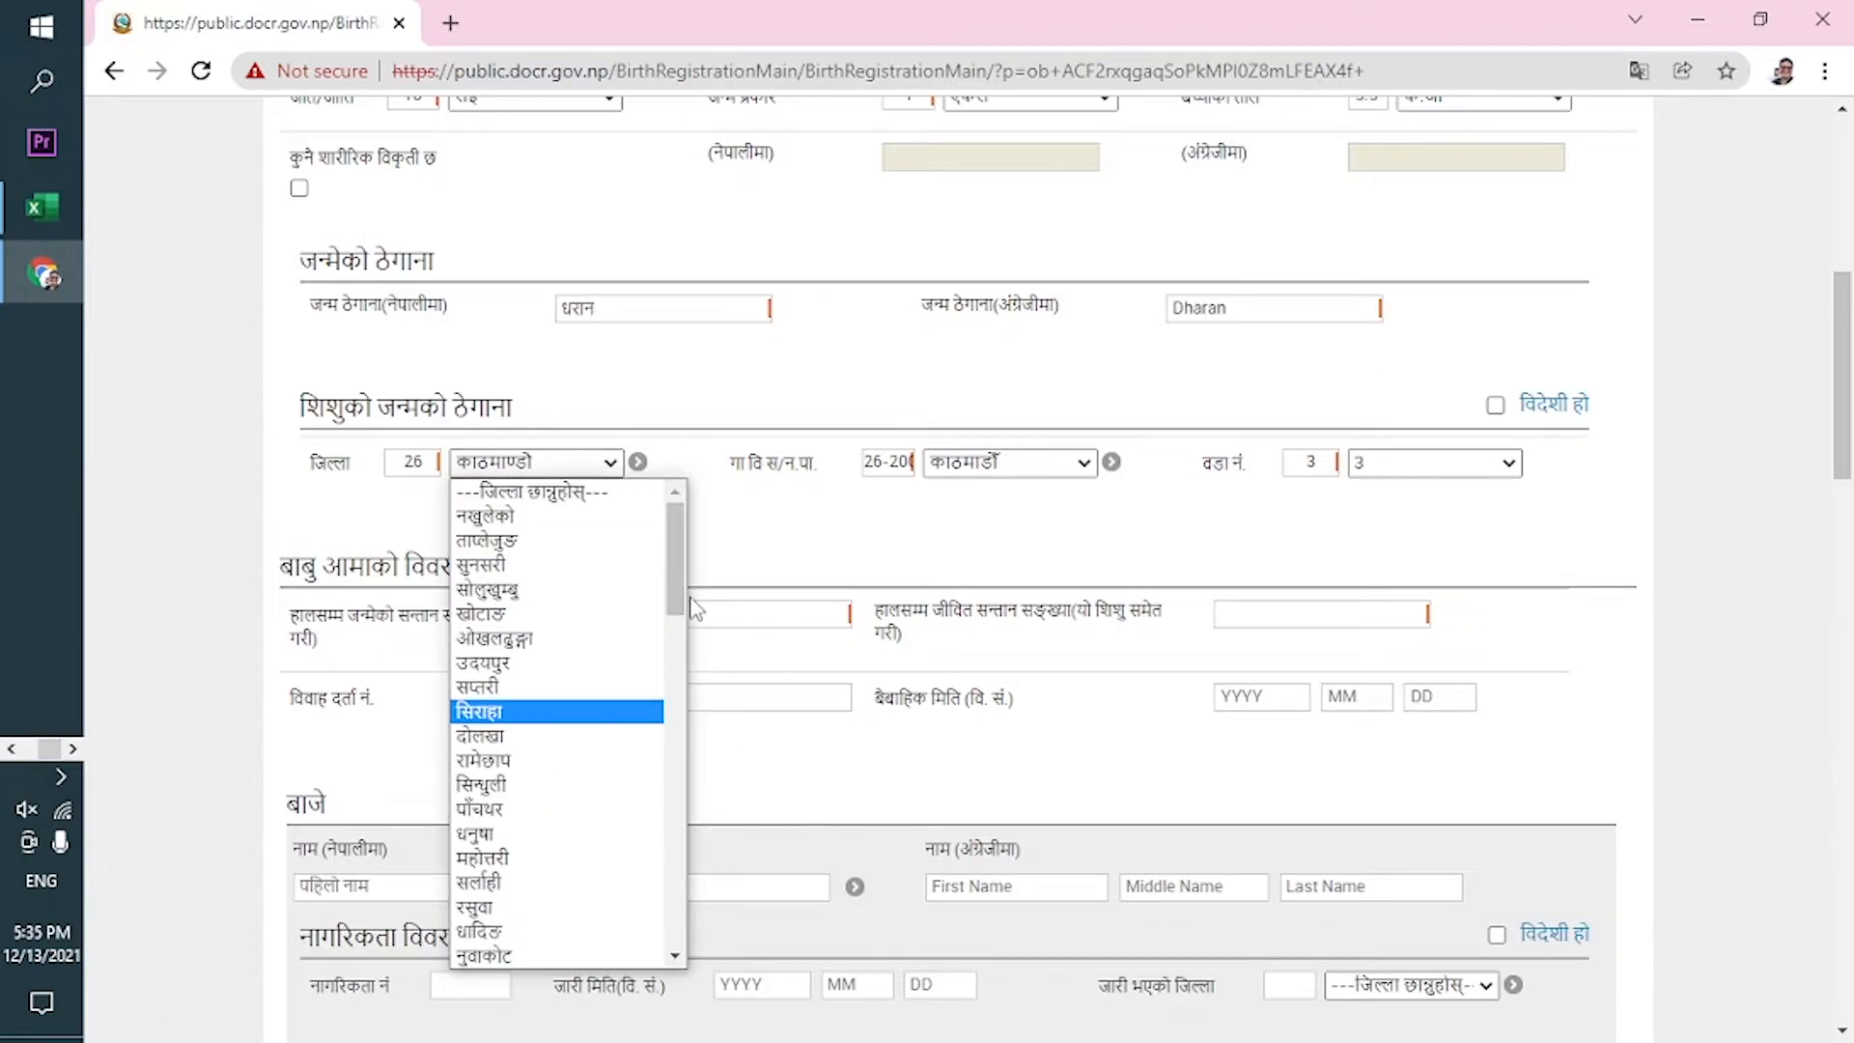
click(428, 463)
key(BackSpace)
key(BackSpace)
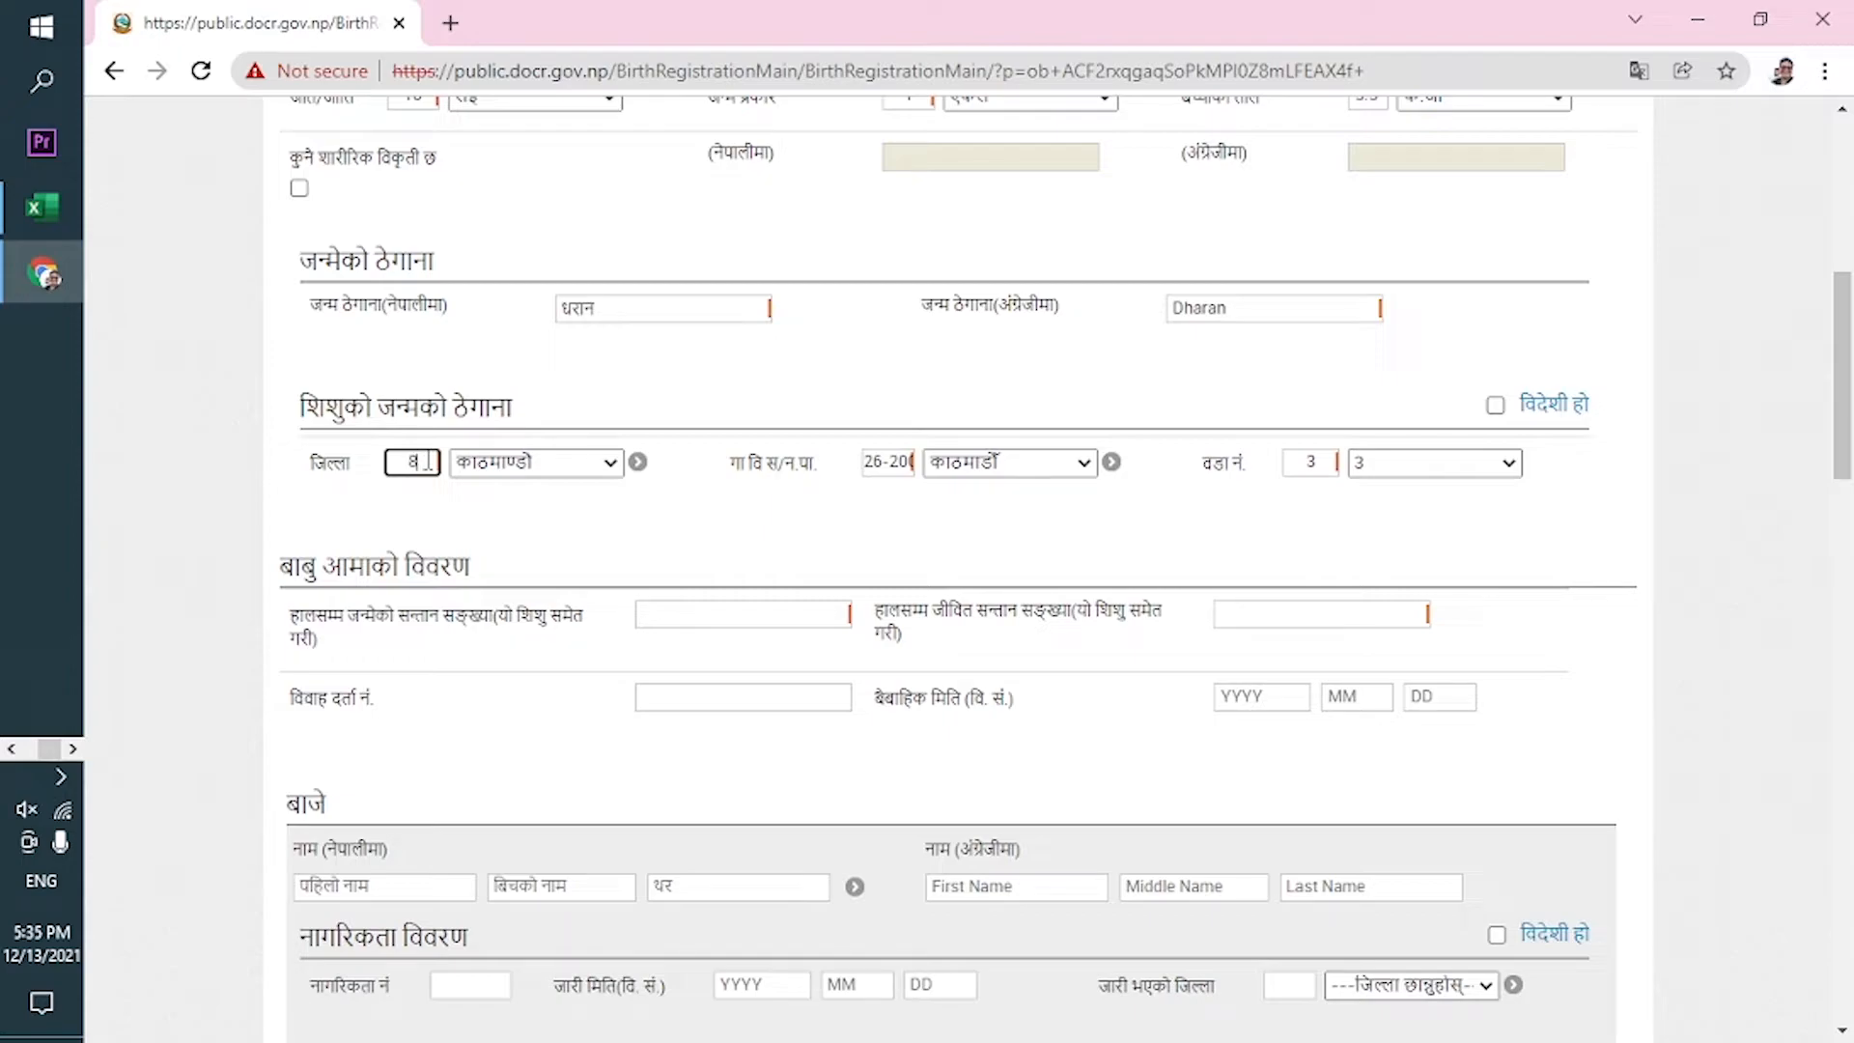
click(543, 511)
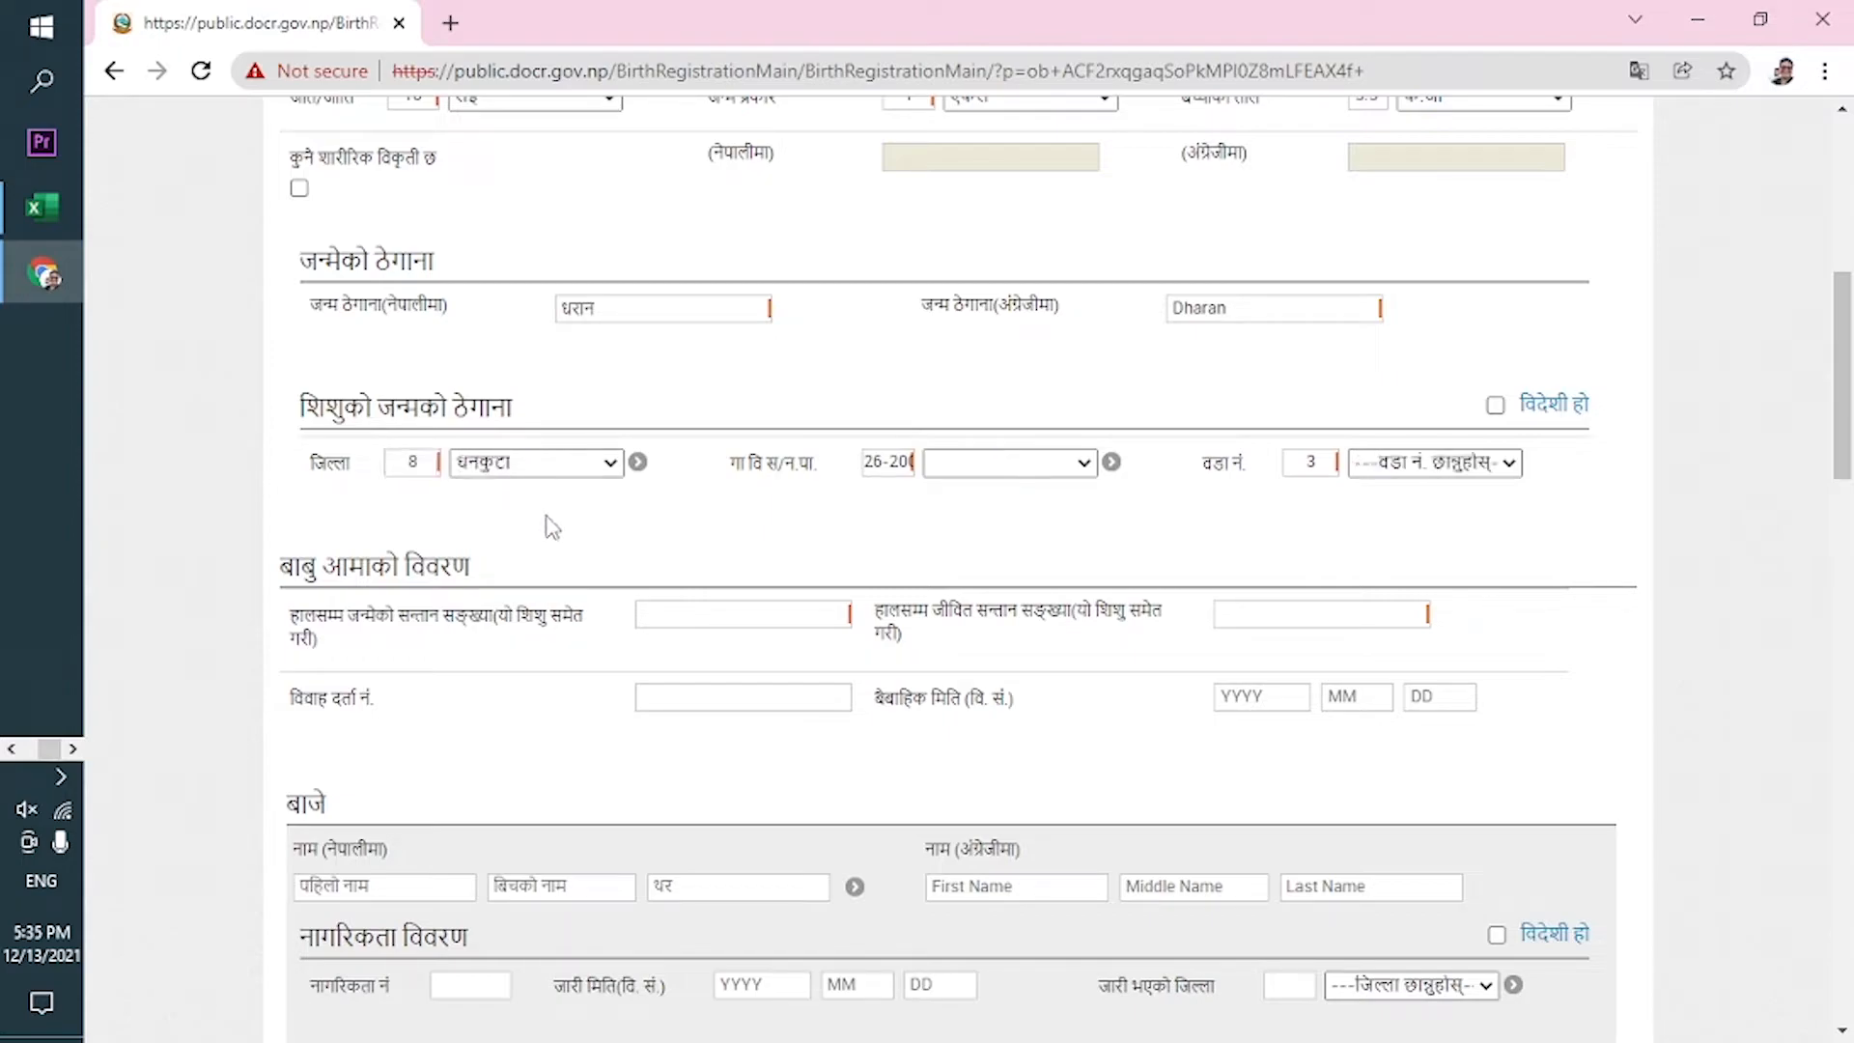
Choose धनकुटा as the municipality and ward number 3.
click(1043, 463)
click(793, 542)
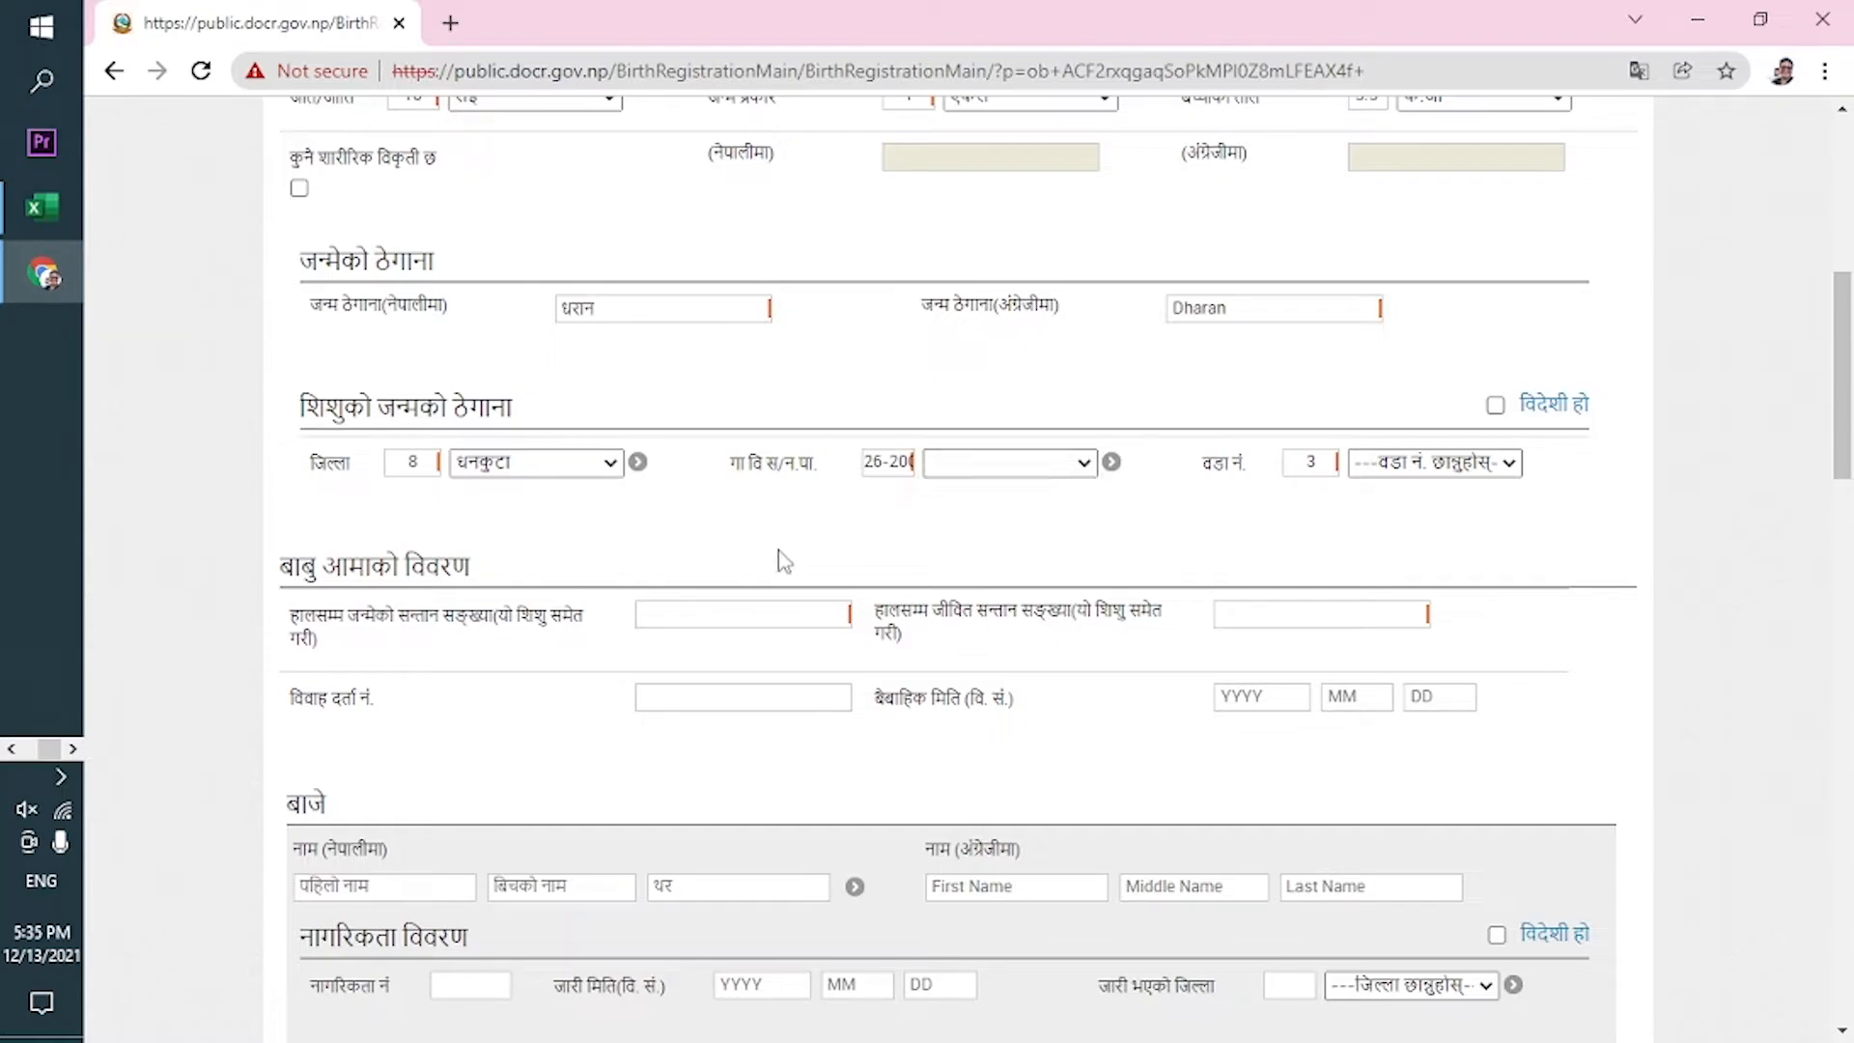
click(991, 468)
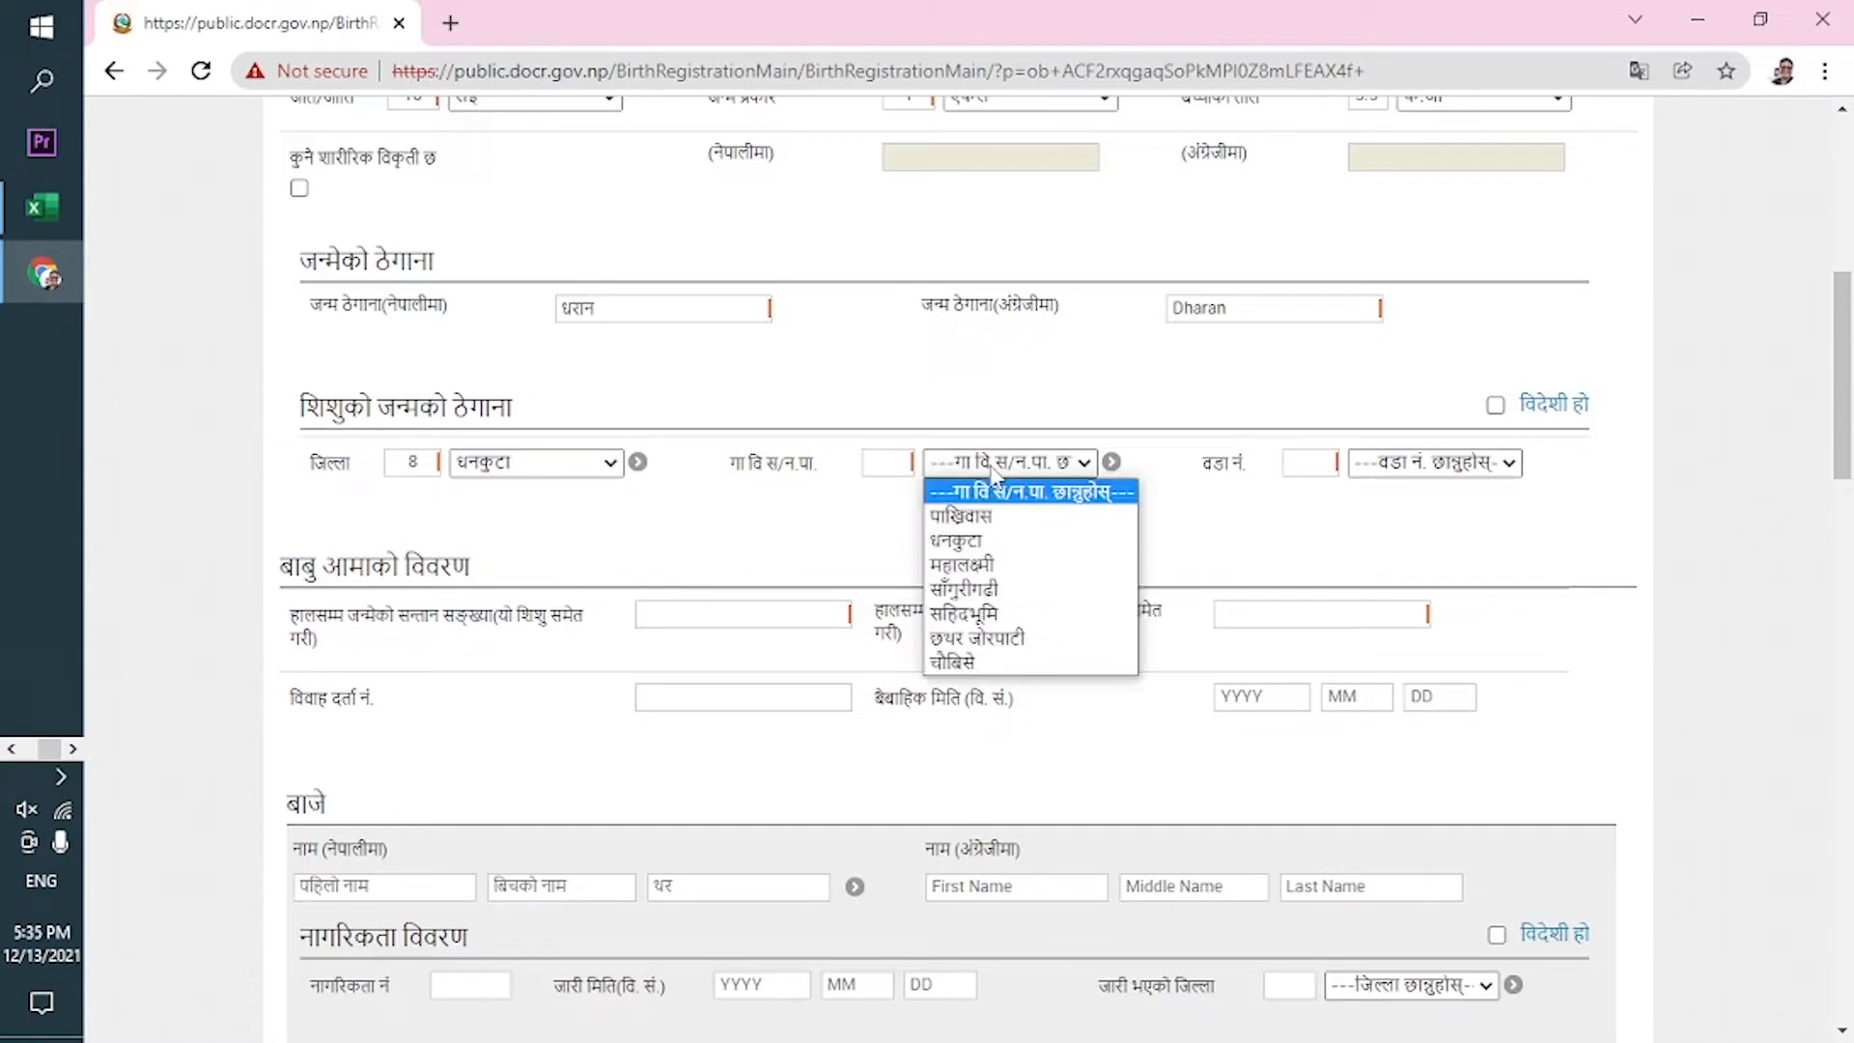
click(1018, 540)
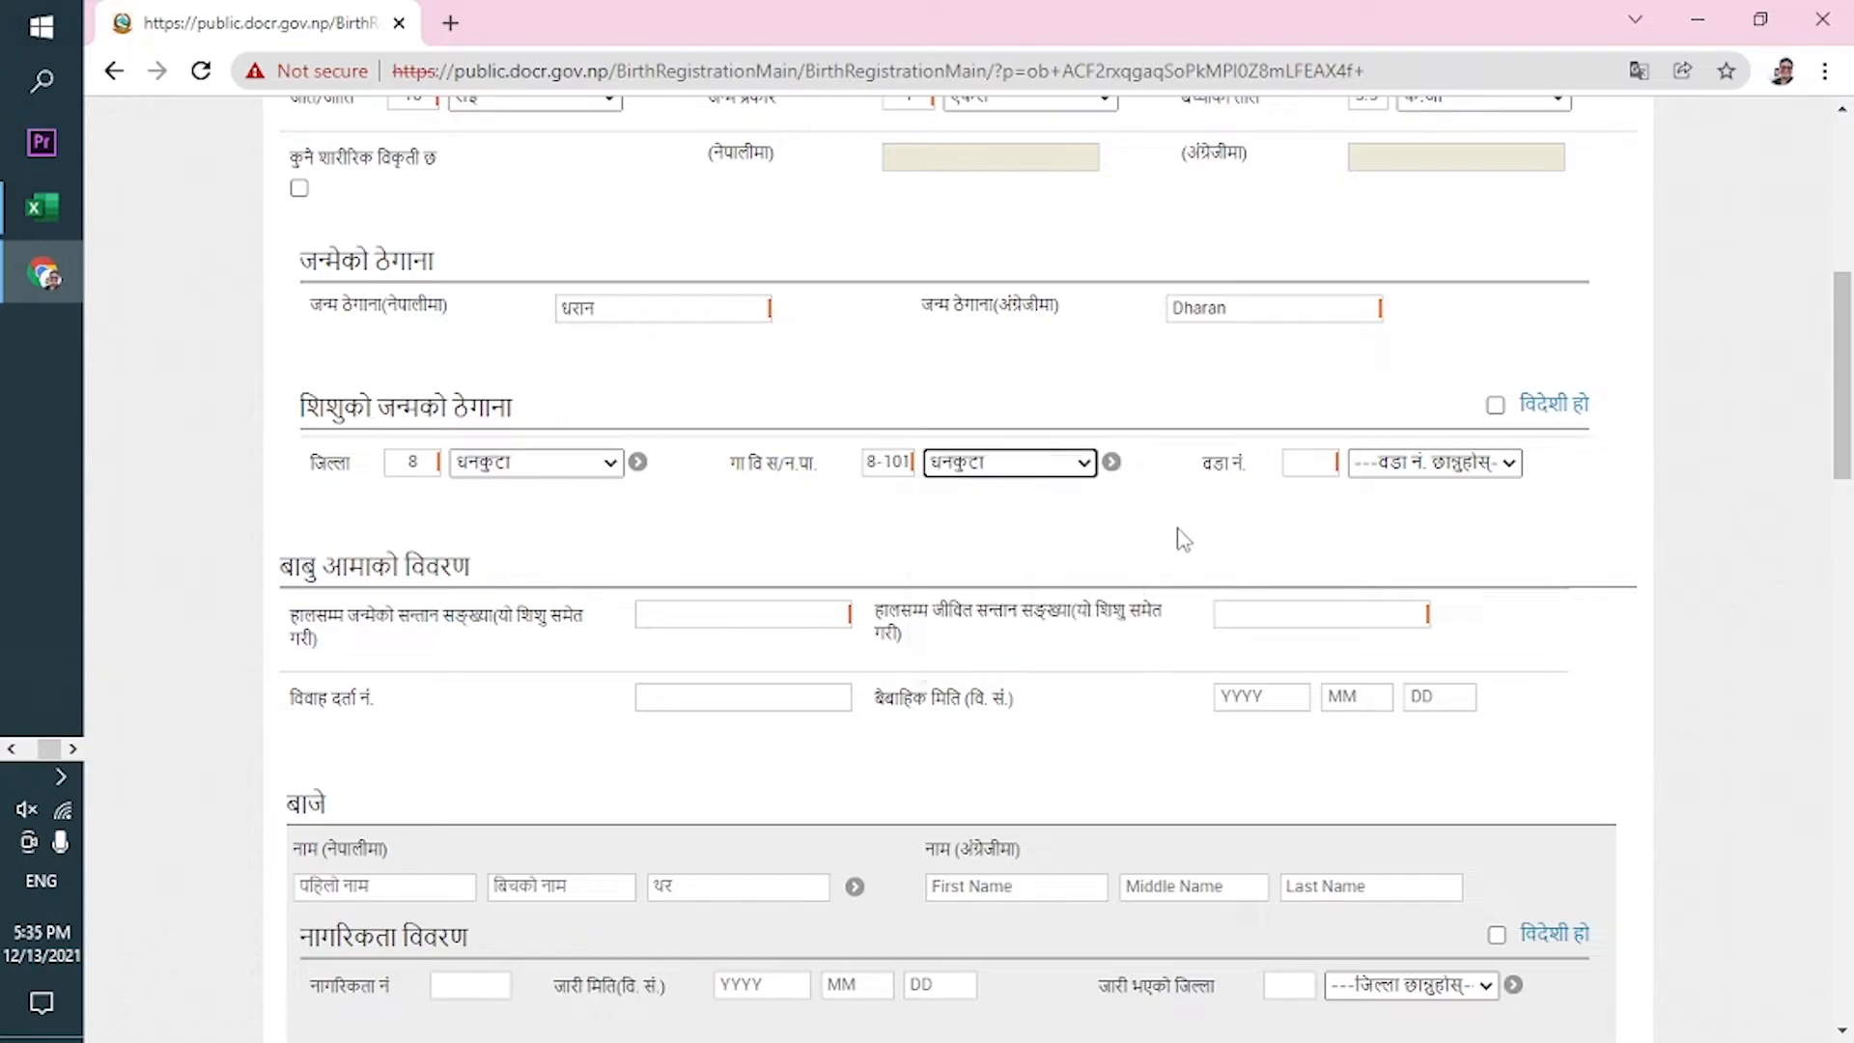
click(1371, 463)
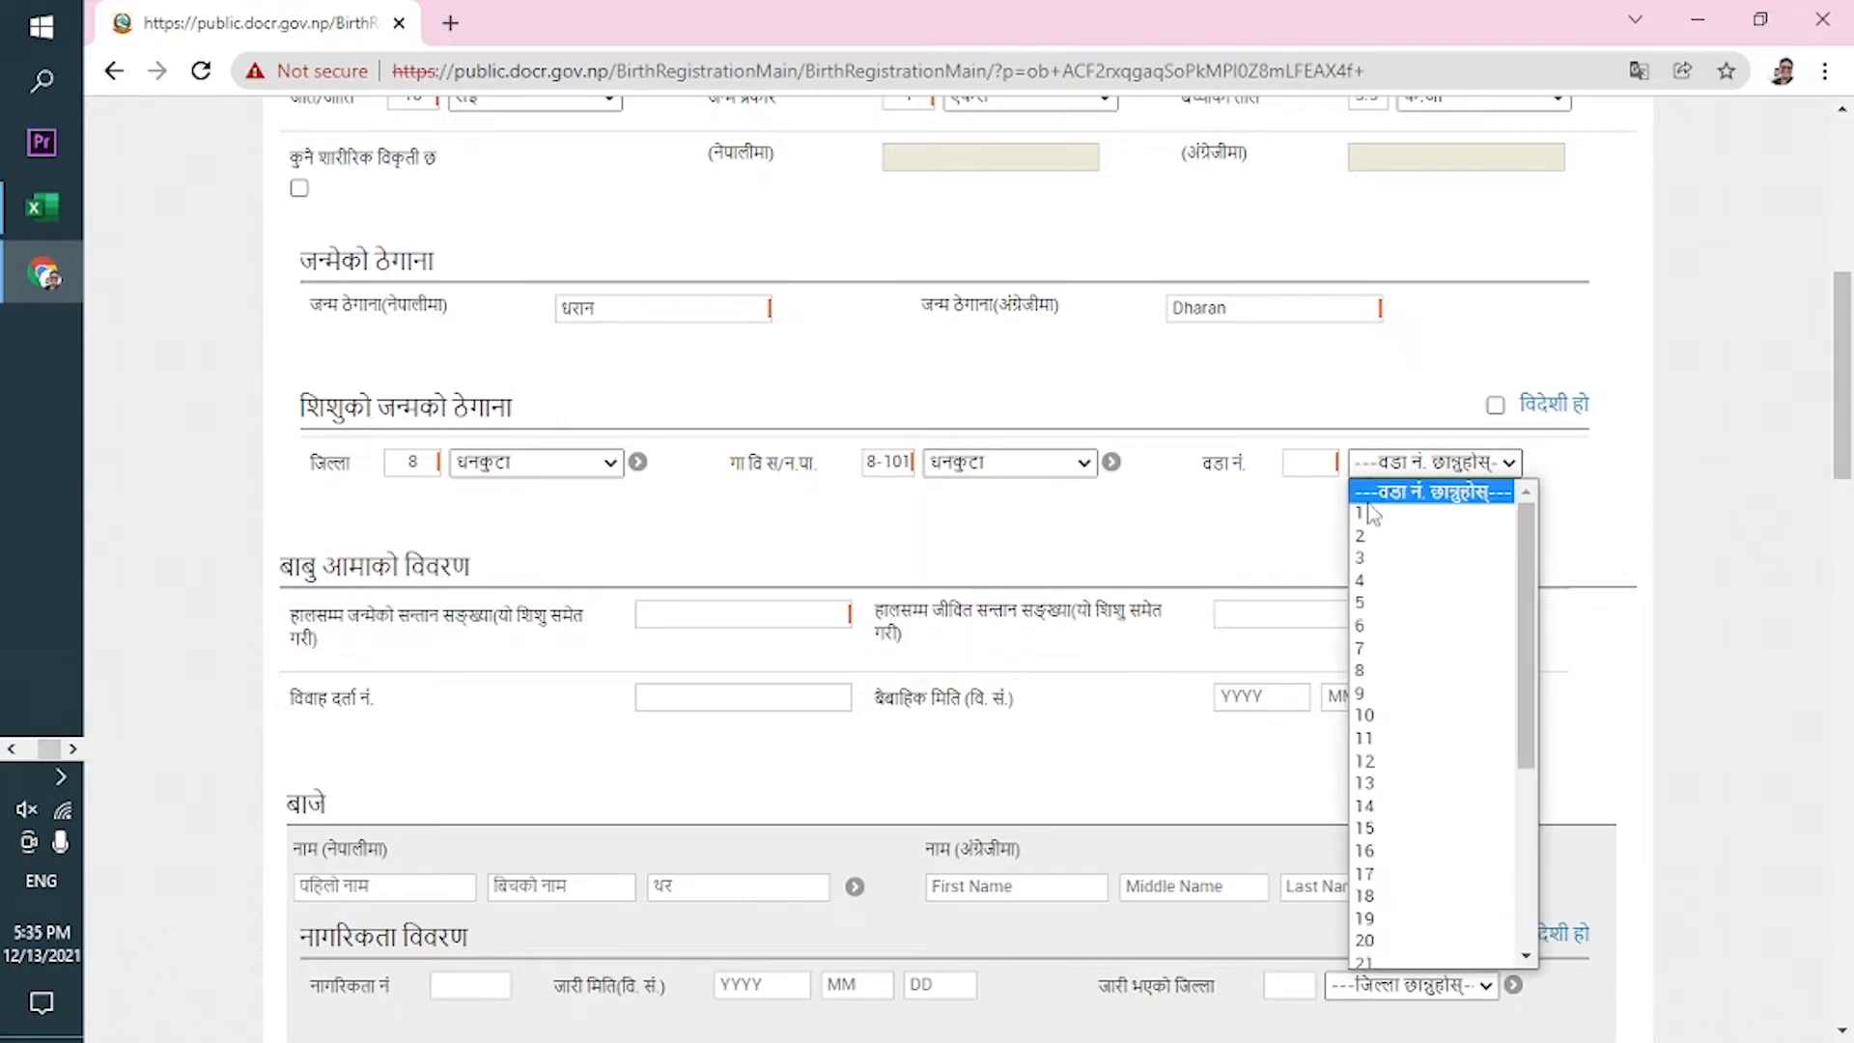
click(1379, 560)
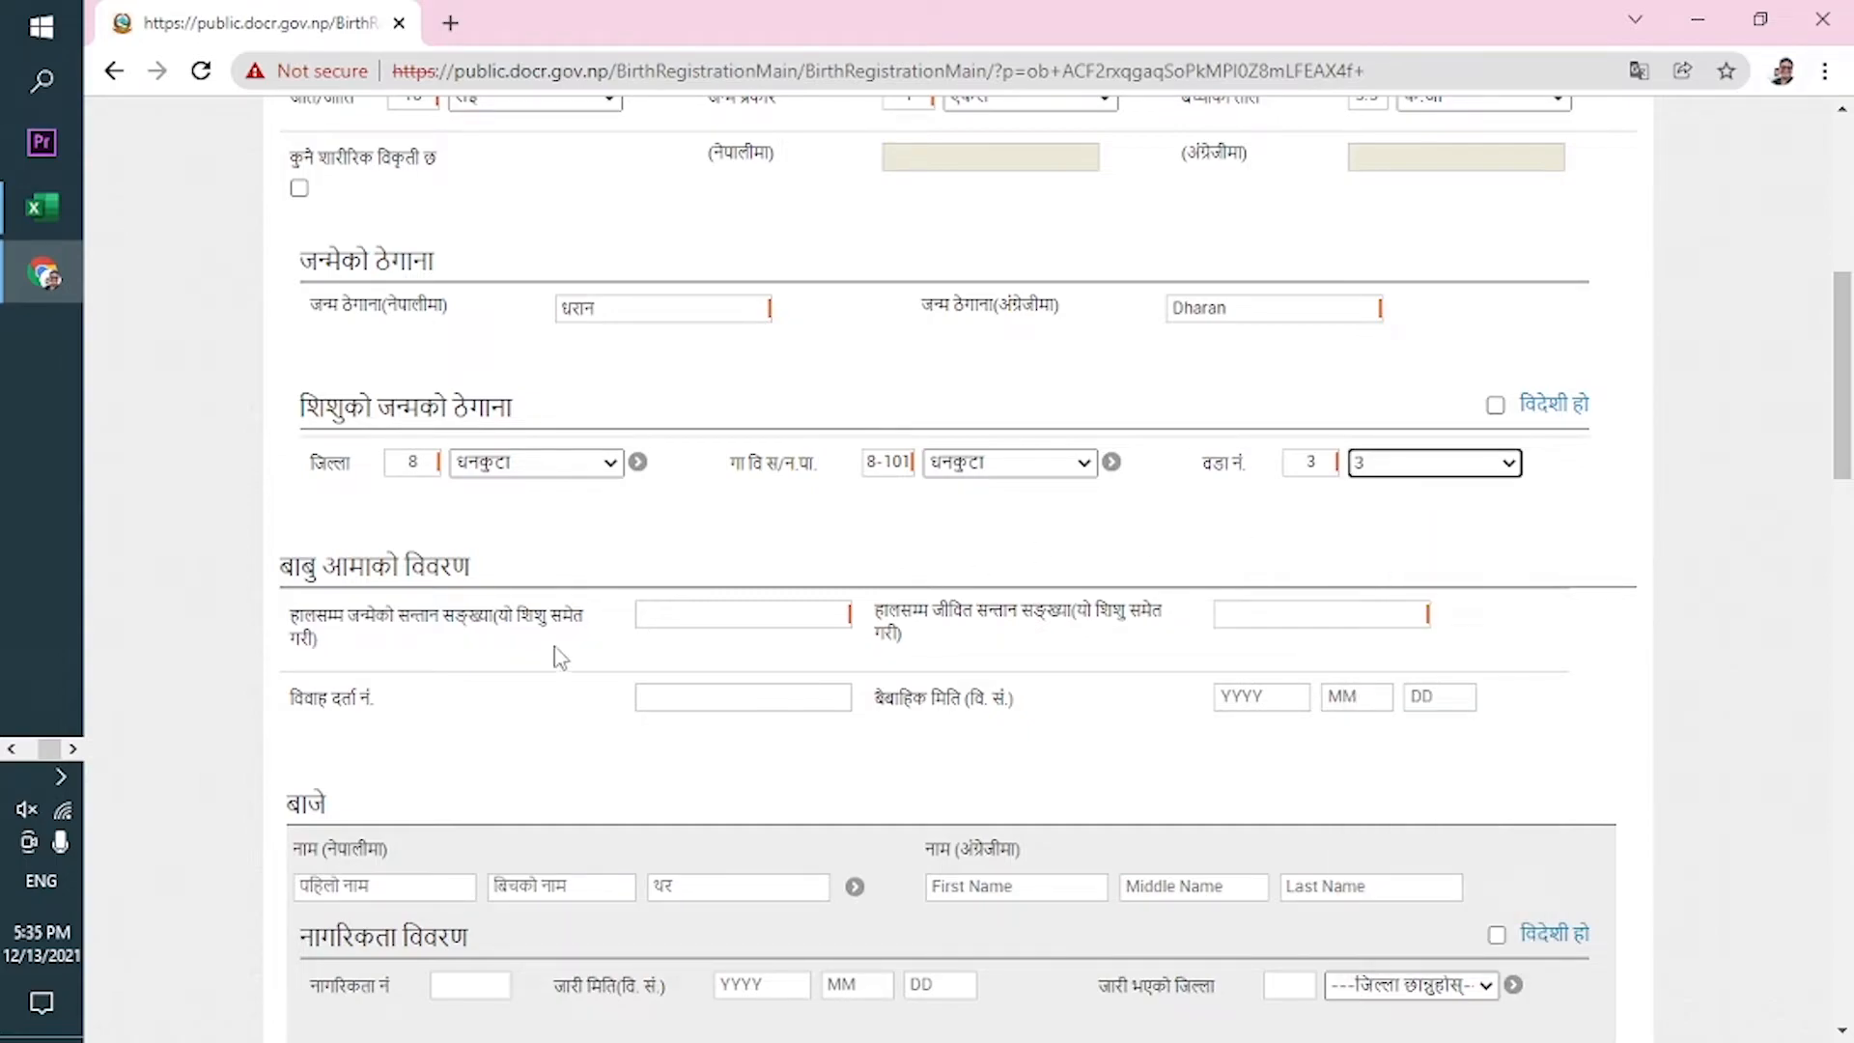
click(728, 619)
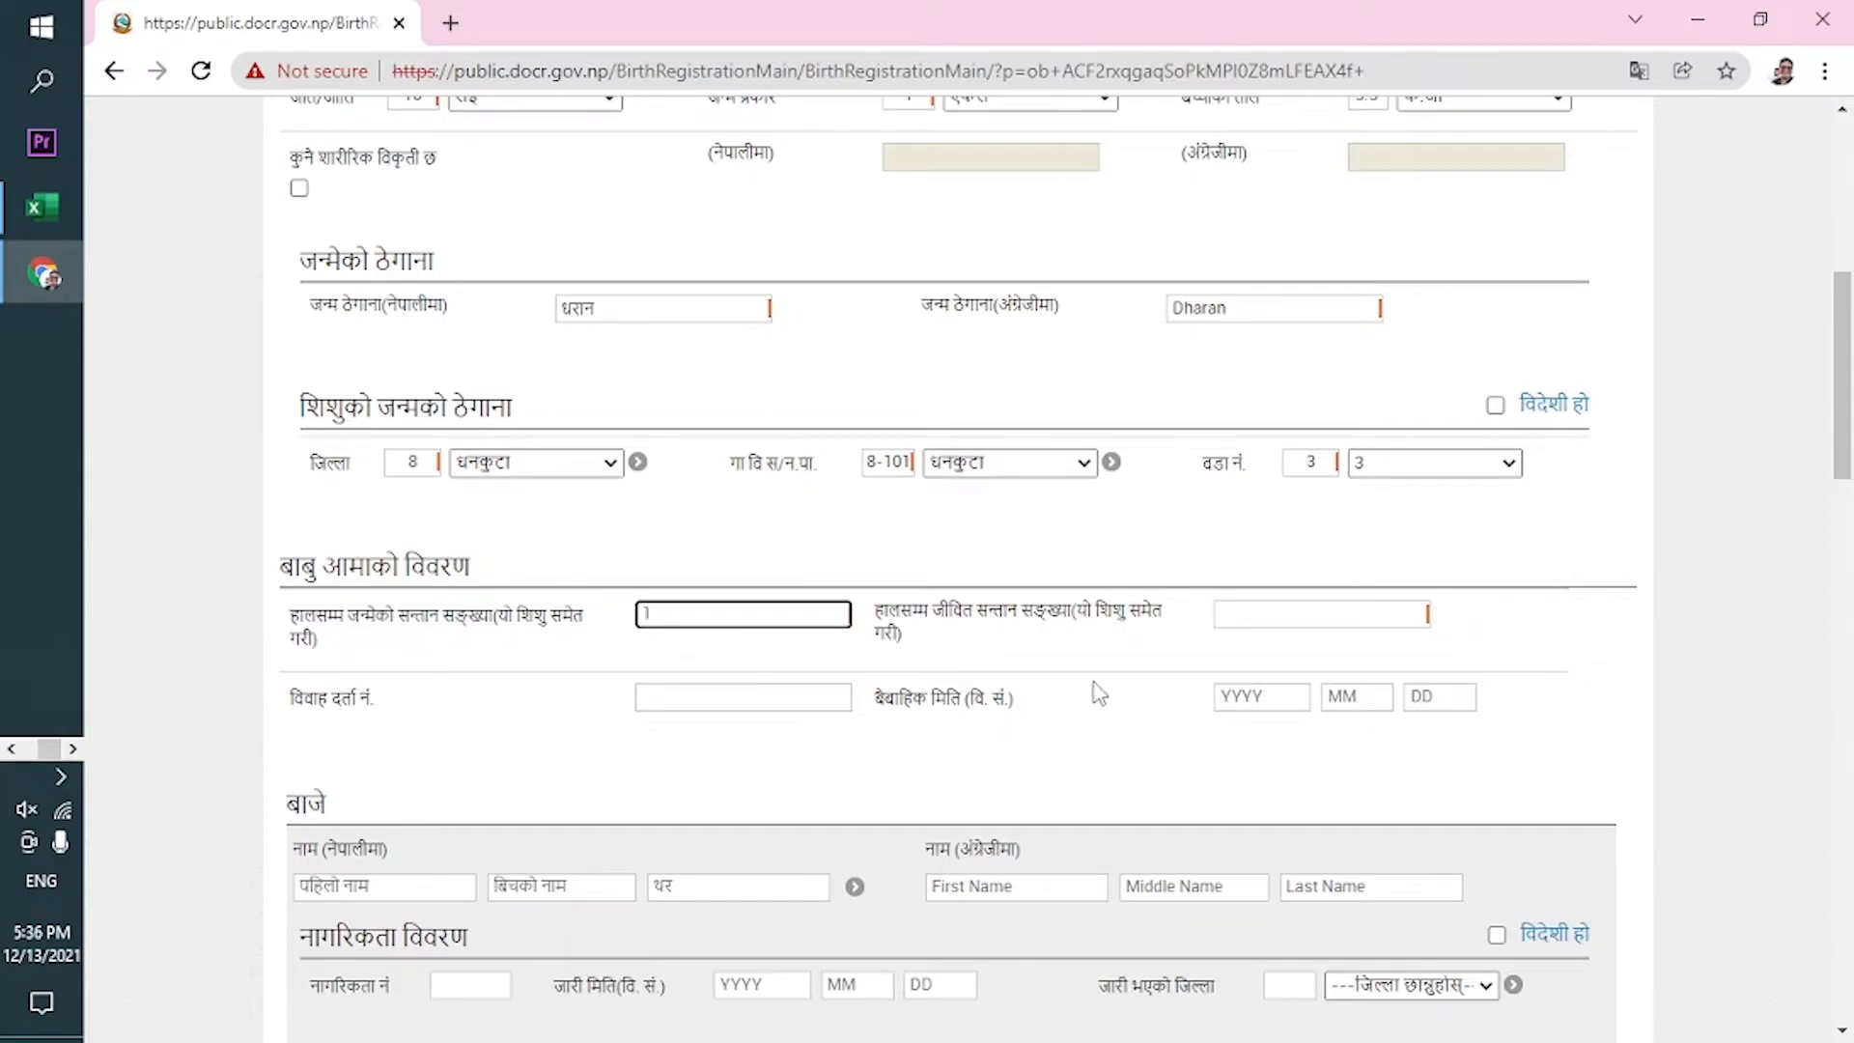
Enter 1 in both child-count boxes, the marriage registration number, and marriage date 2077-03-14.
click(1297, 616)
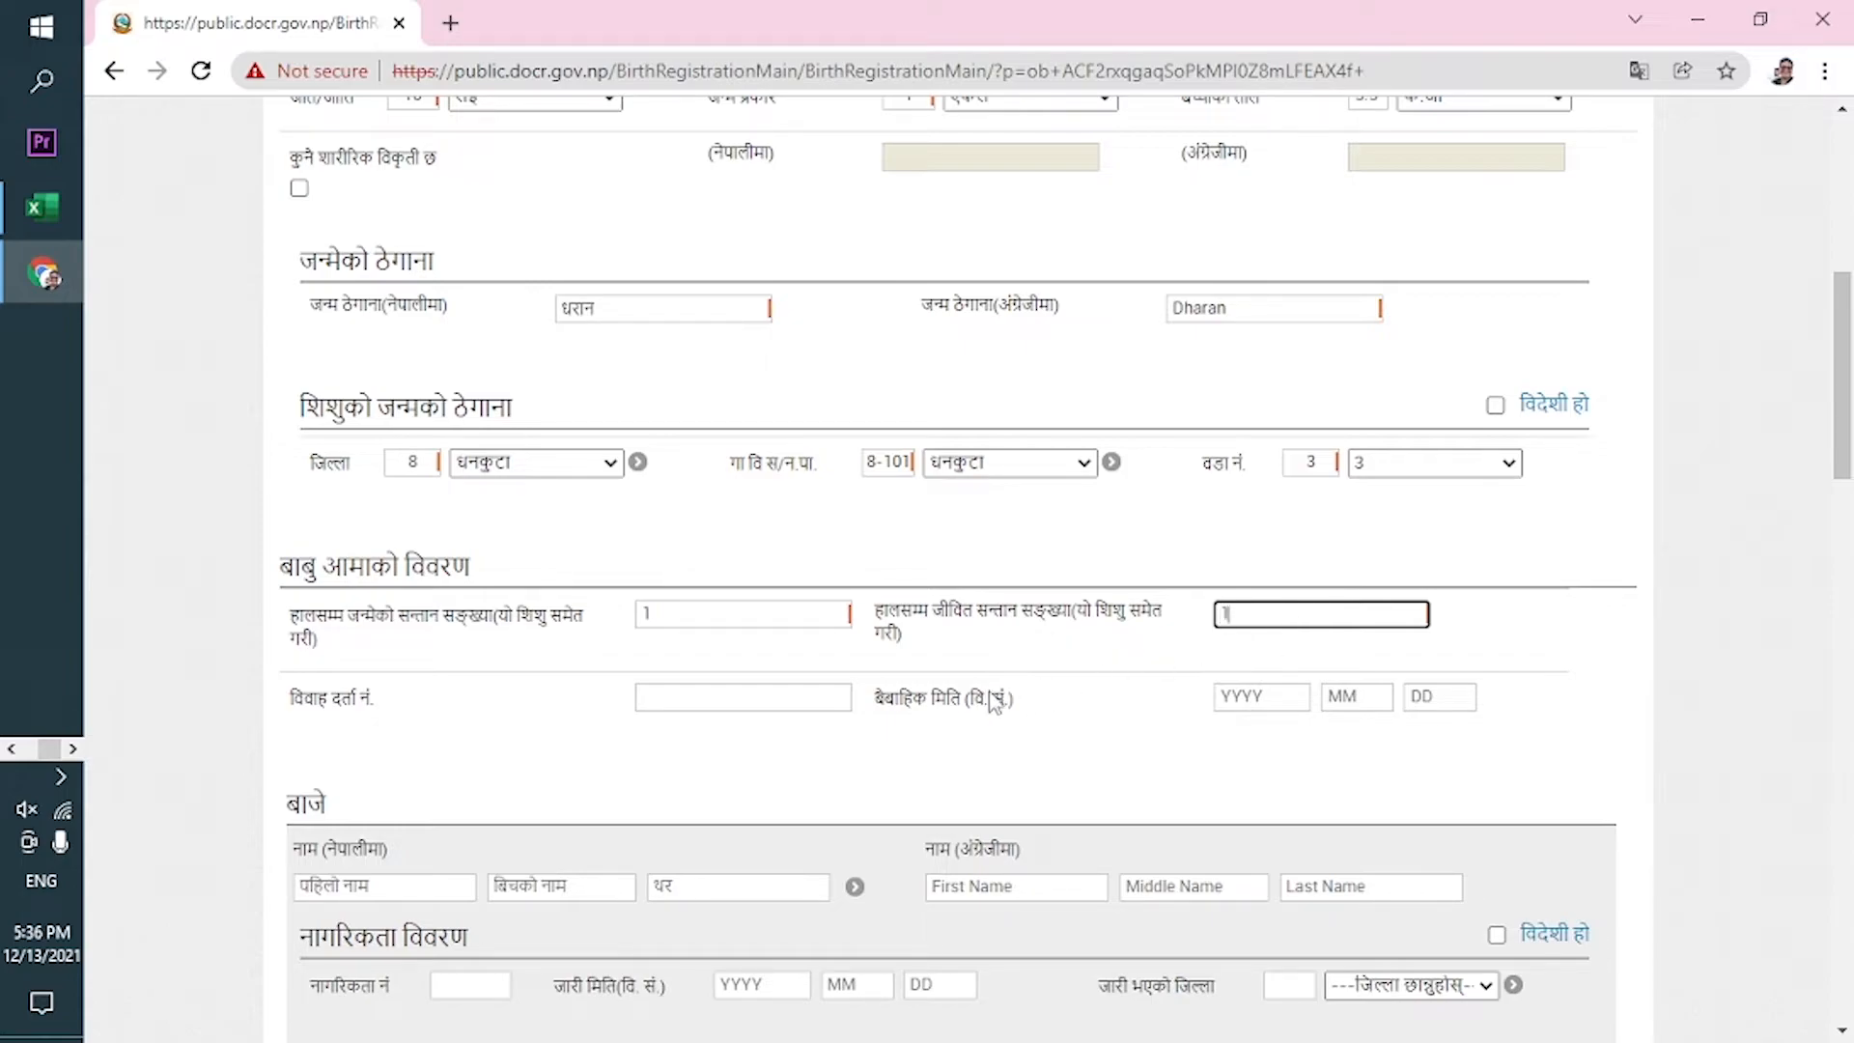
click(922, 772)
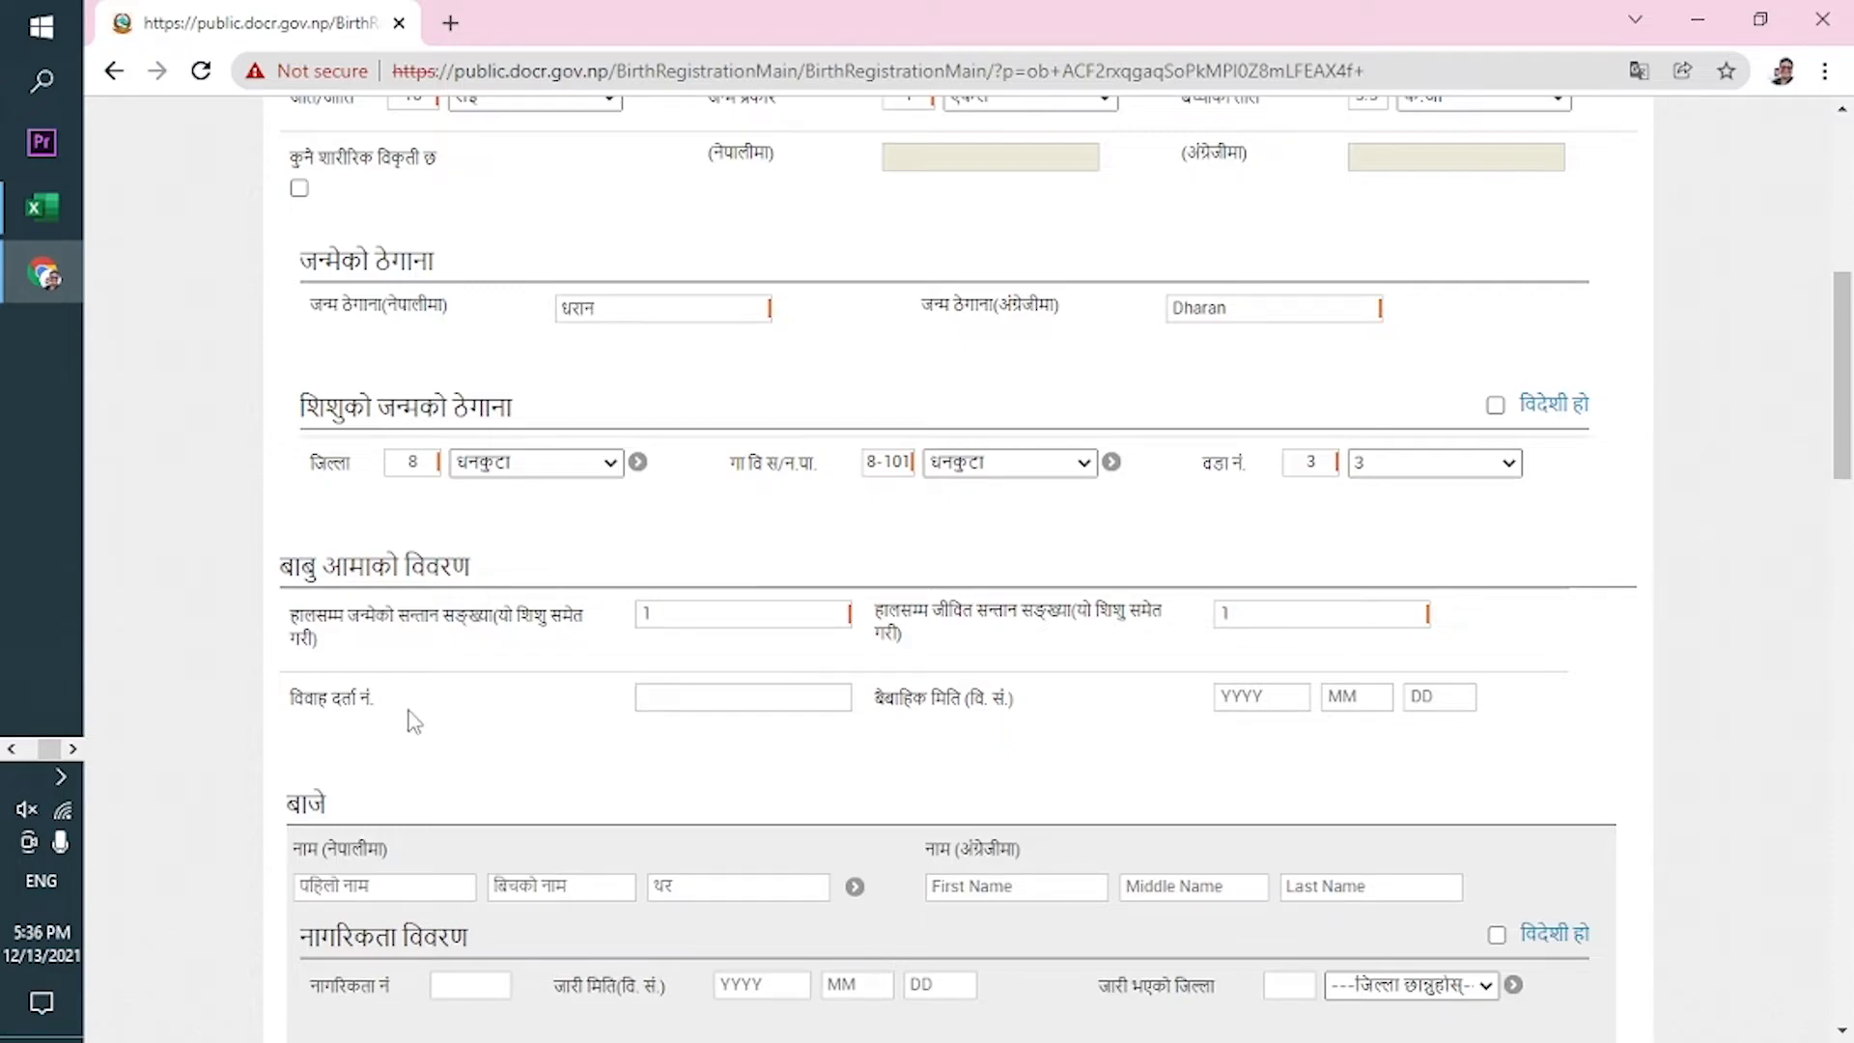
click(682, 695)
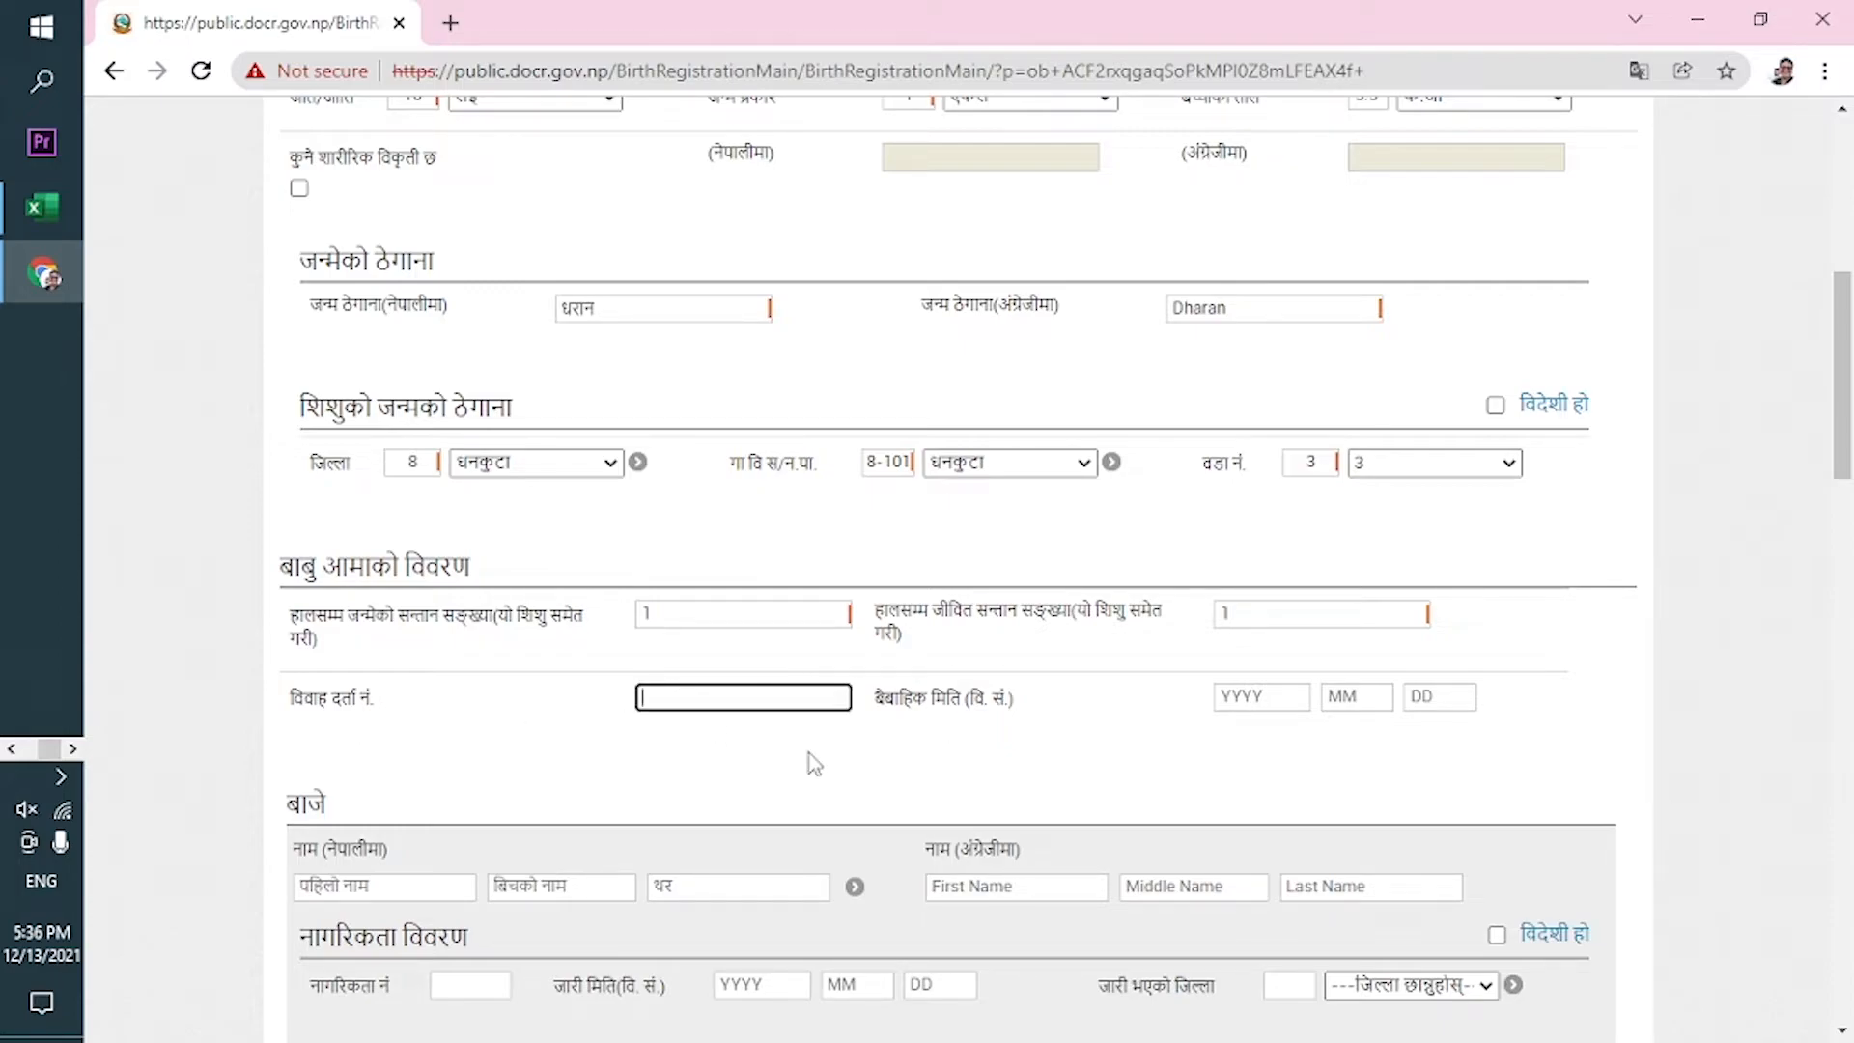
click(1270, 706)
text(20)
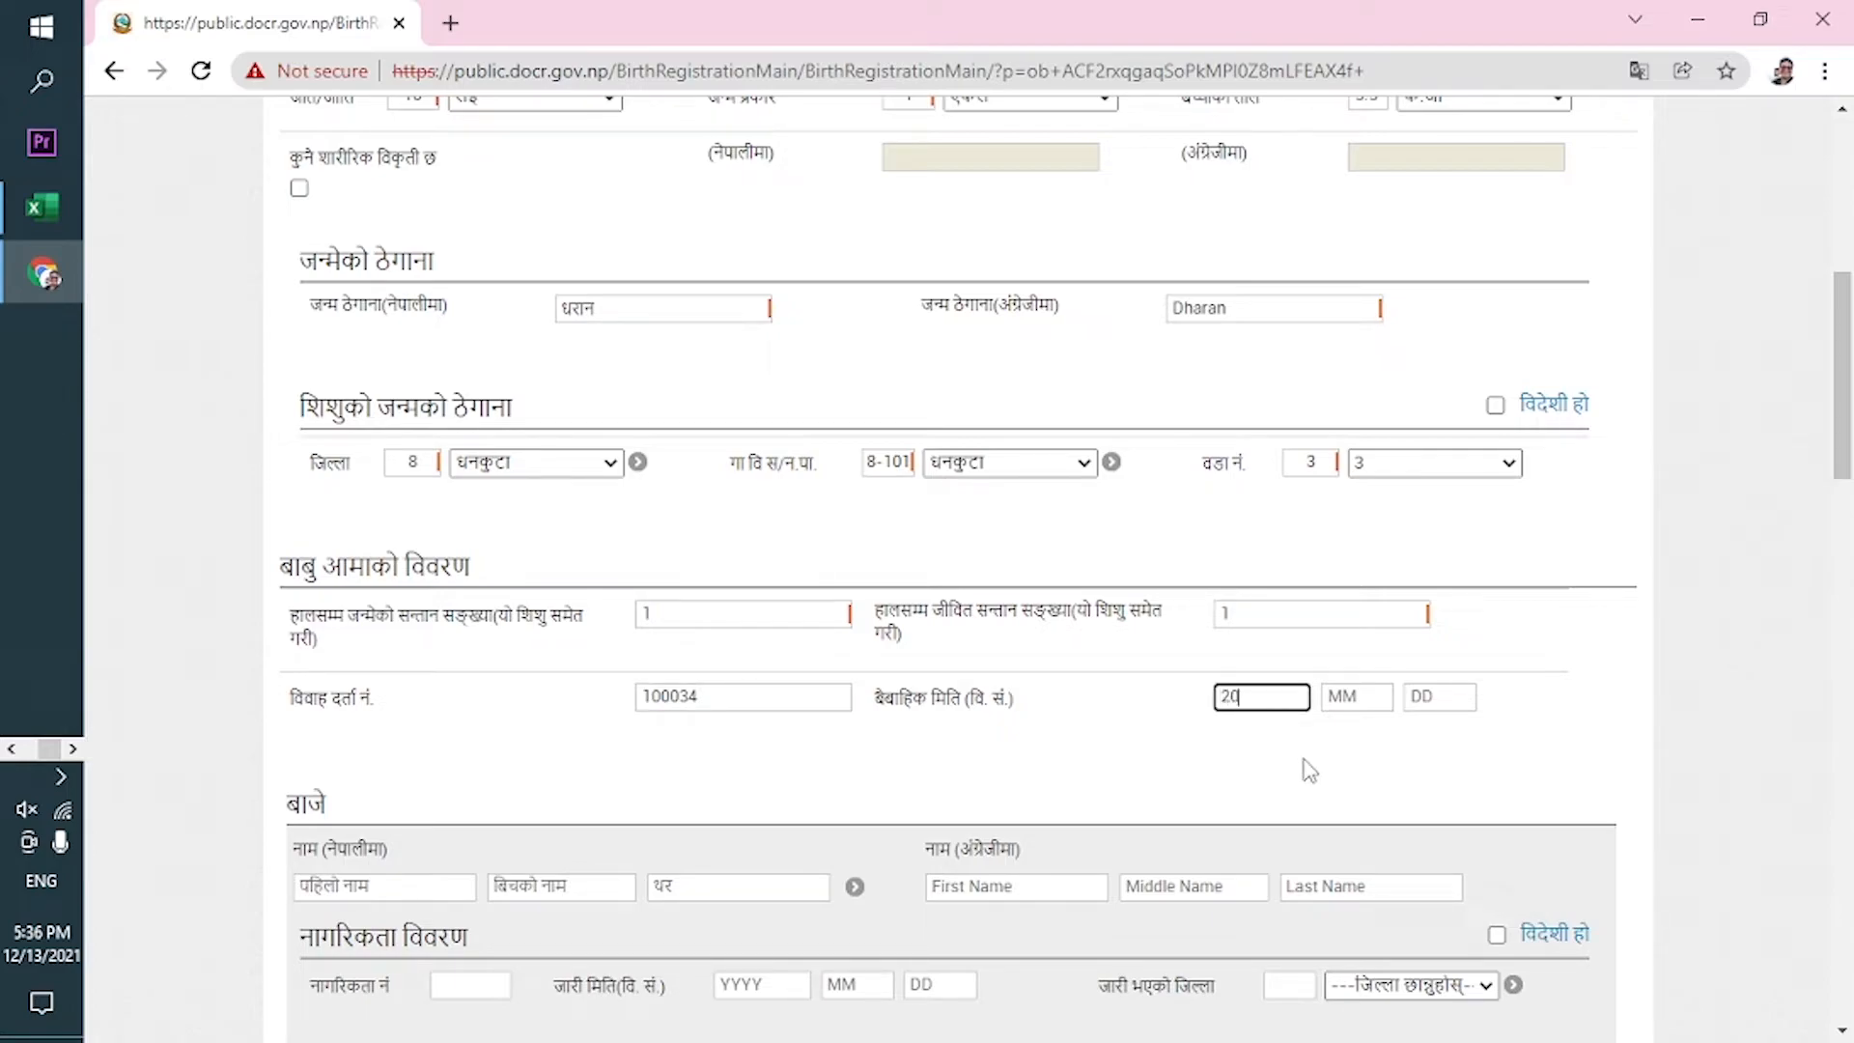
text(77 )
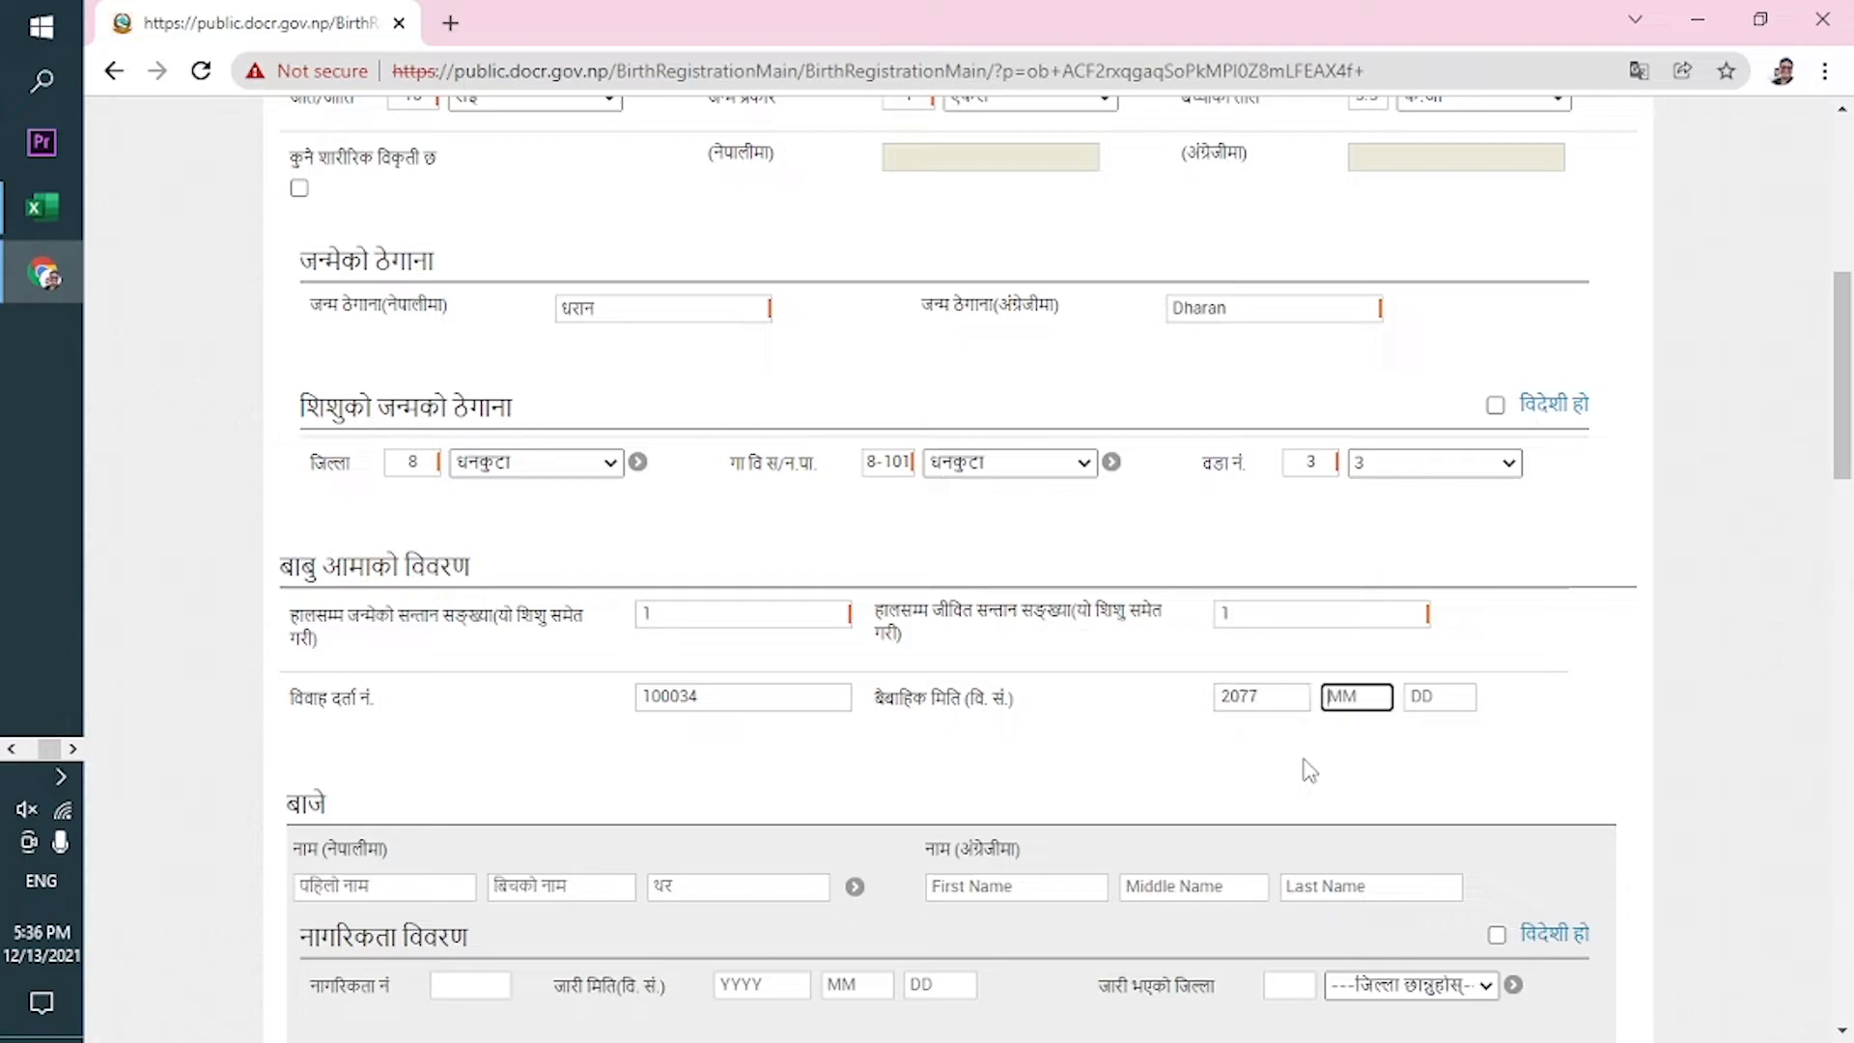
text(03 14)
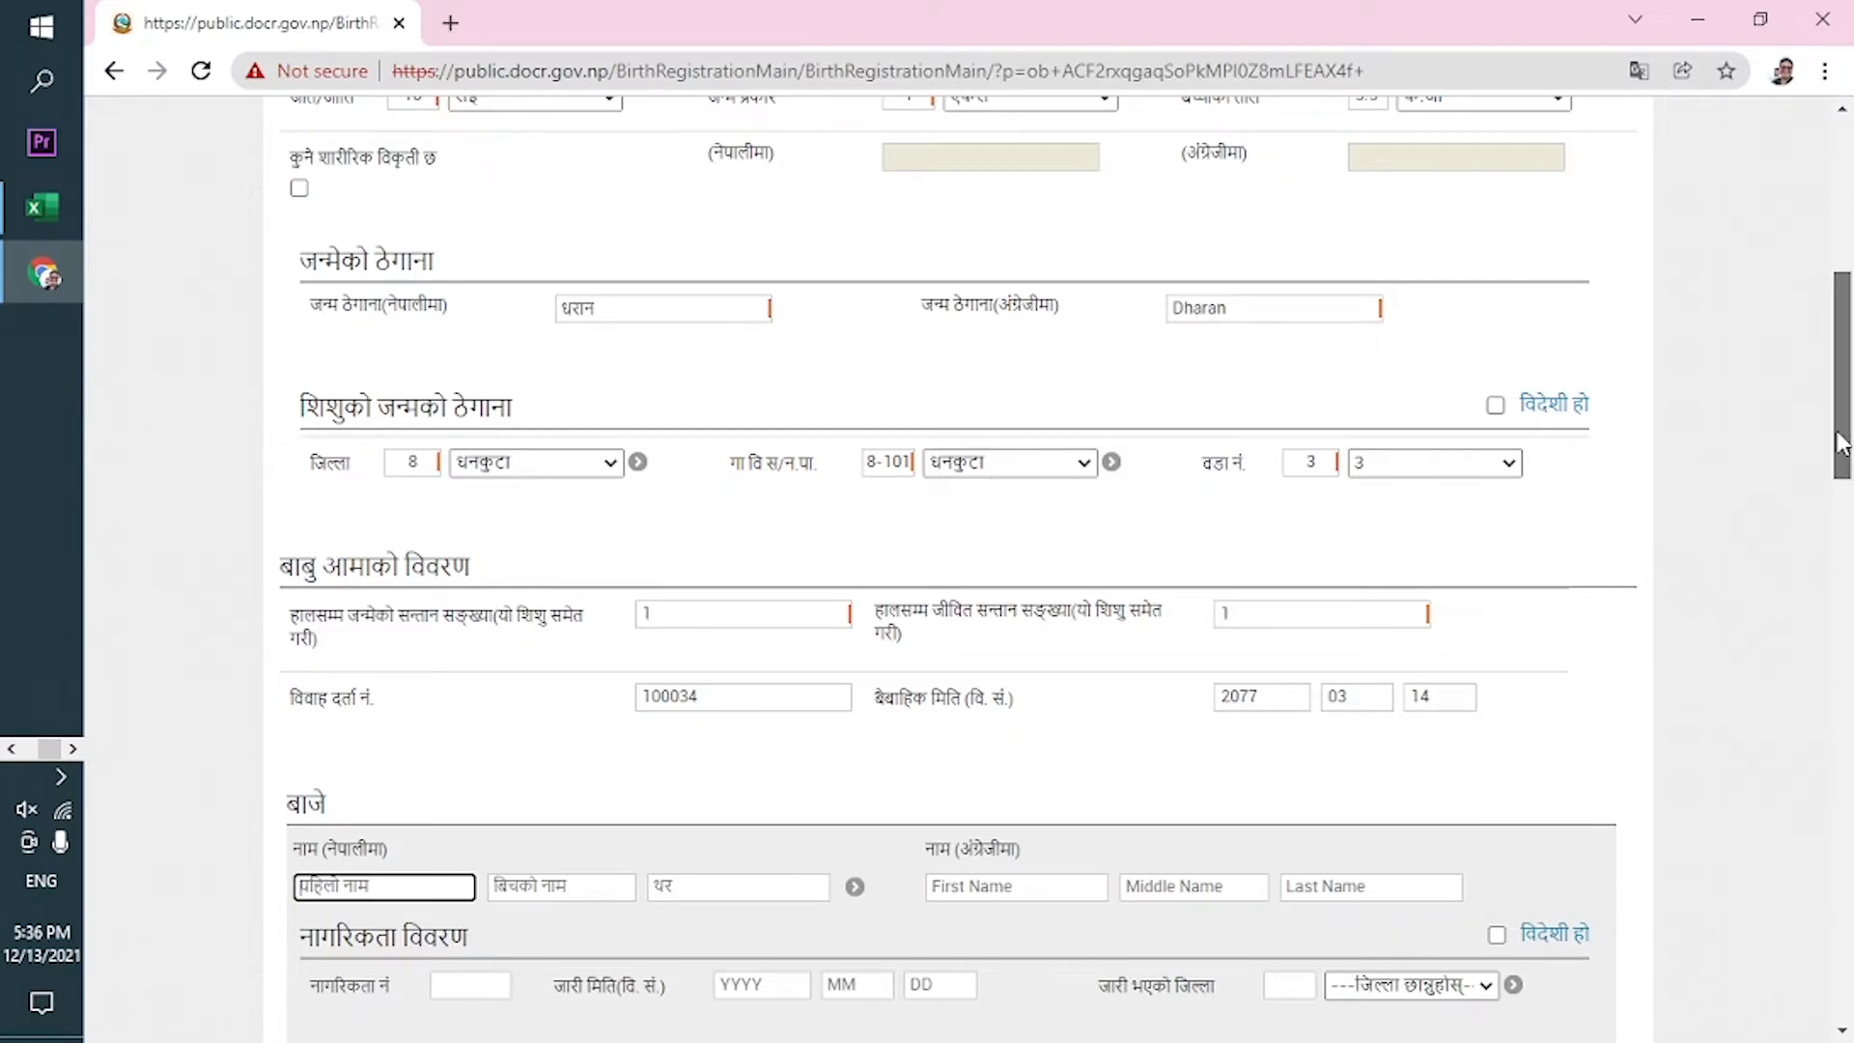
Type the grandfather's first, middle and surname in Nepali in the बाजे section.
drag(1840, 444, 1840, 517)
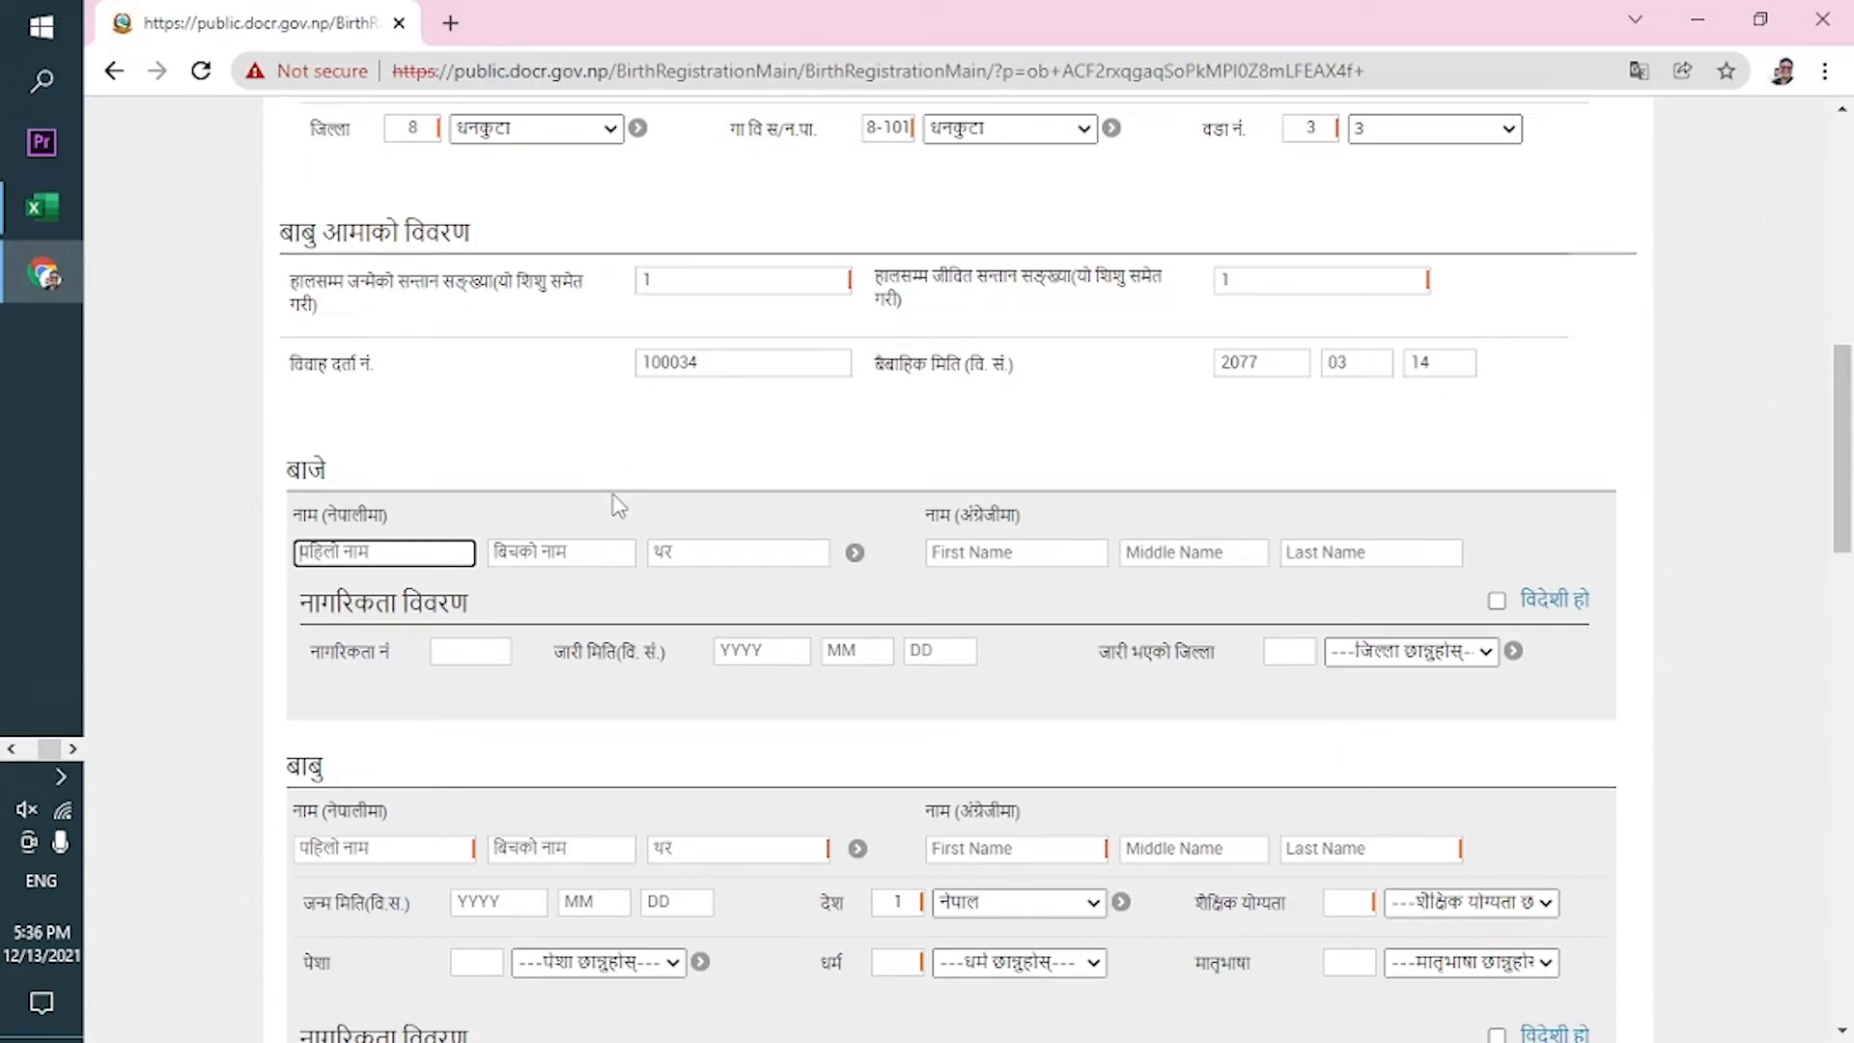
key(Tab)
key(Tab)
Enter the grandfather's English first, middle and last names, leaving his citizenship number blank.
key(Tab)
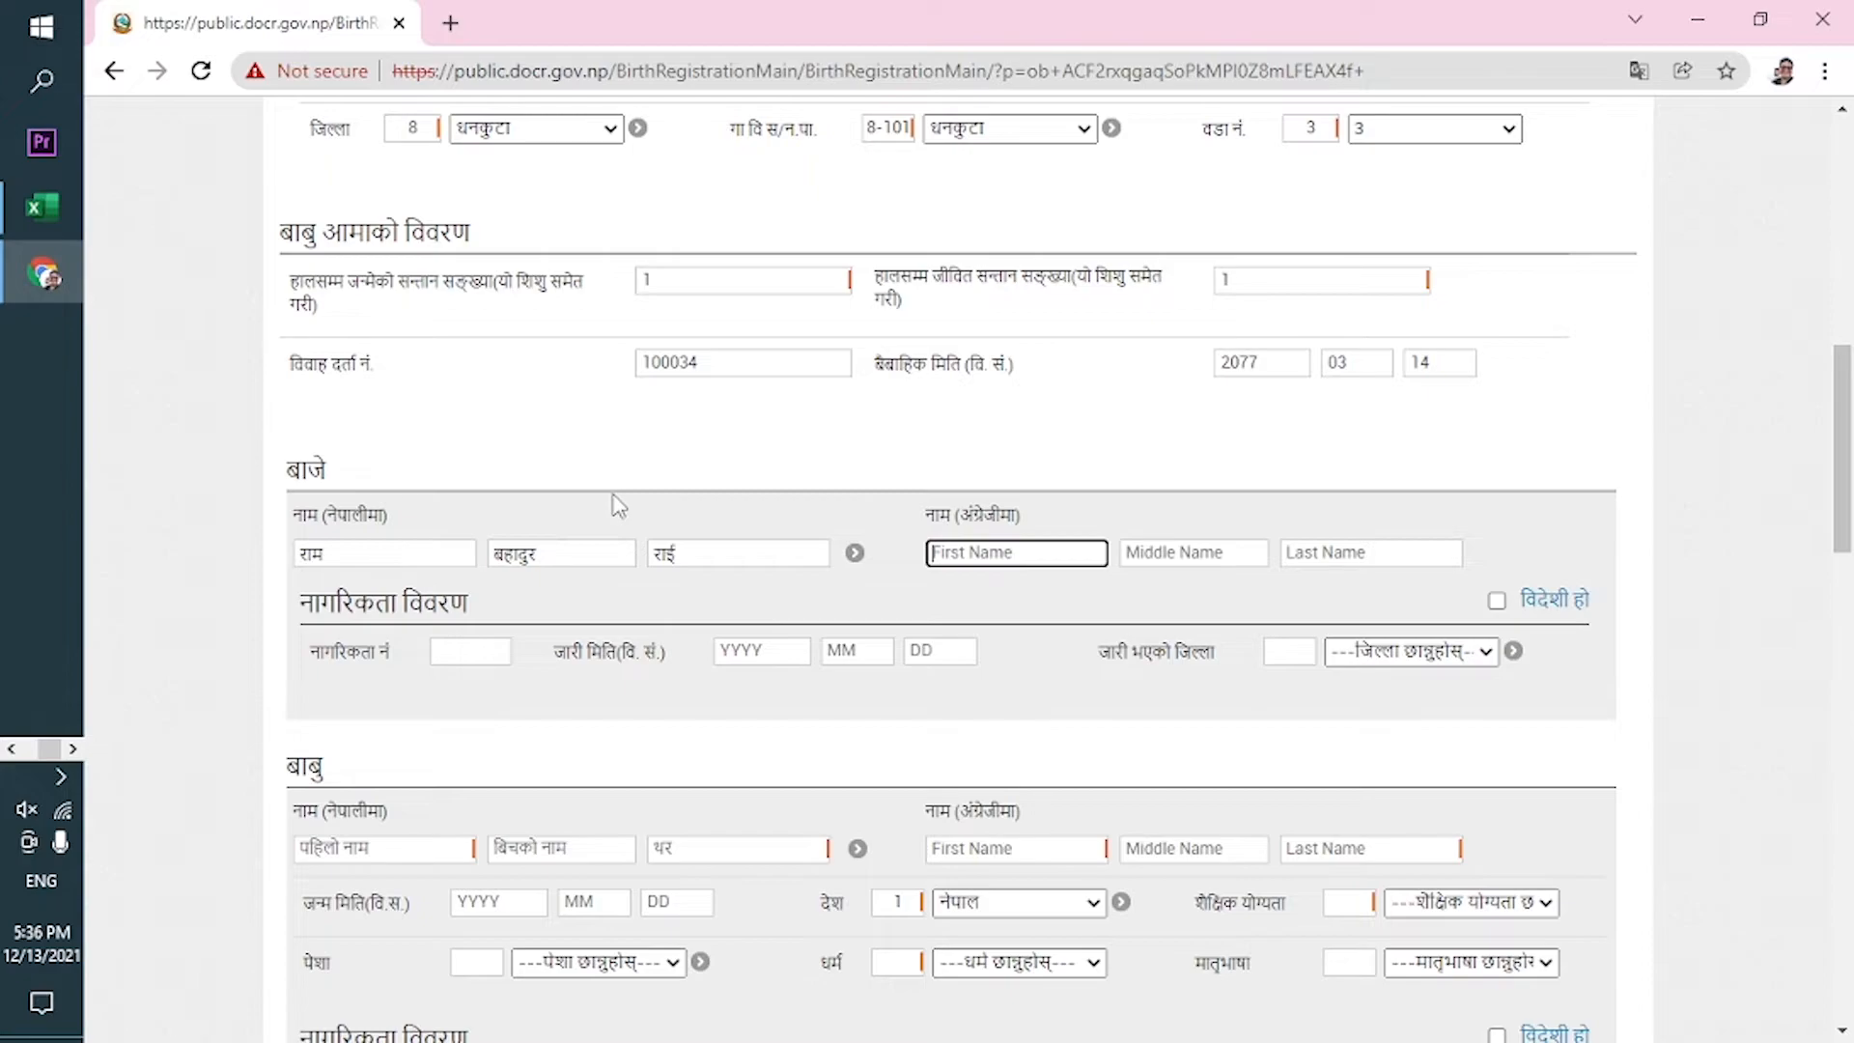
key(Tab)
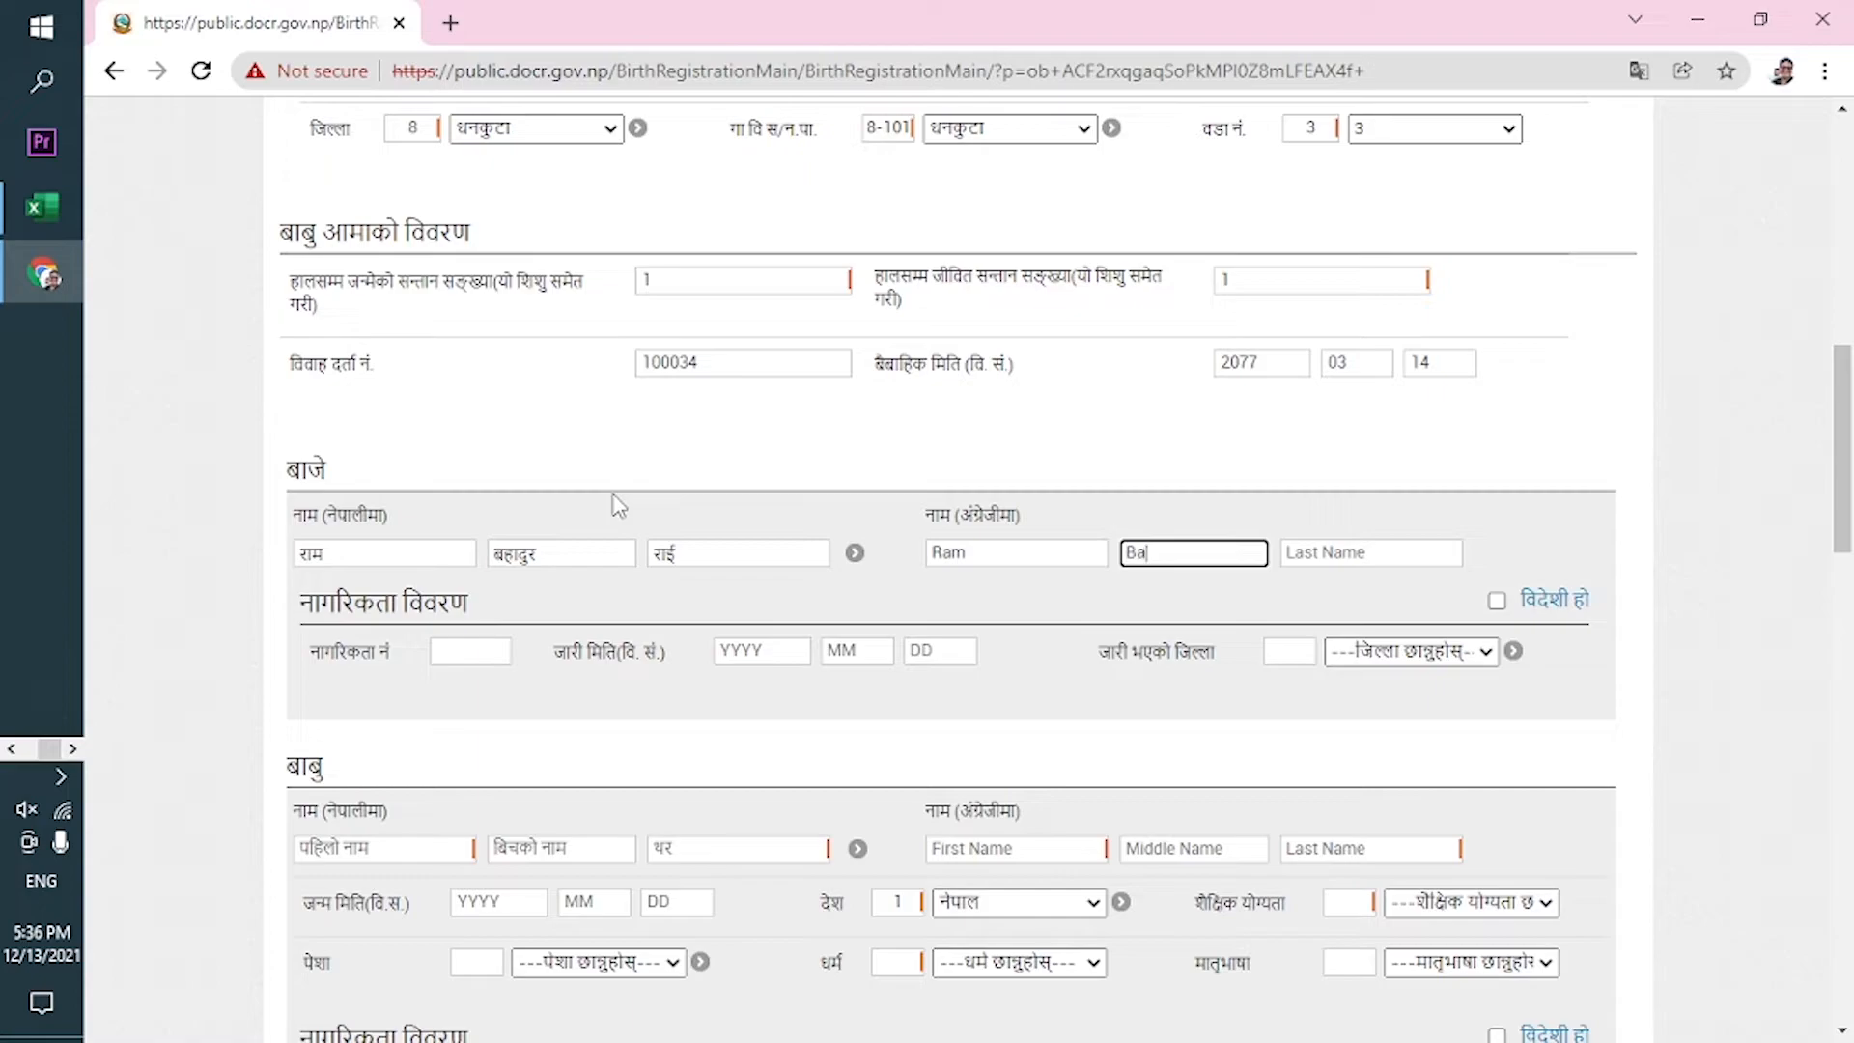
key(Tab)
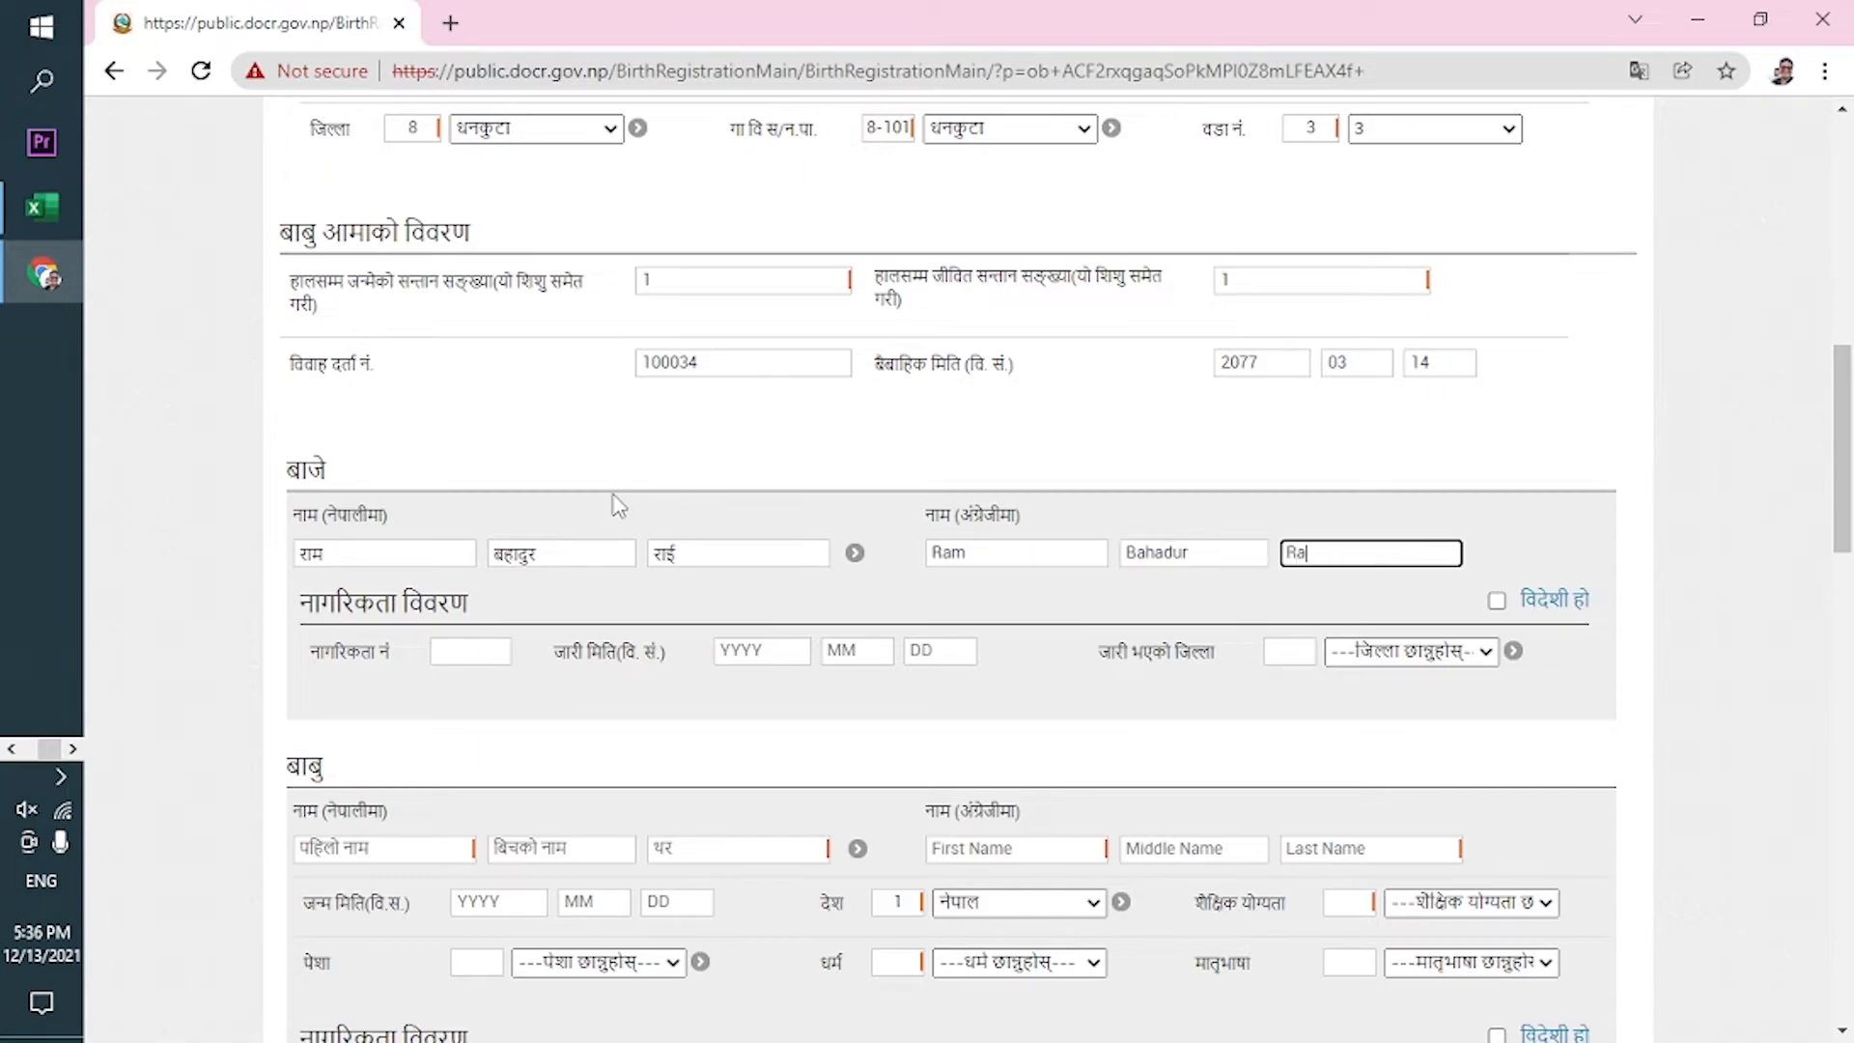
key(Tab)
click(459, 653)
click(801, 669)
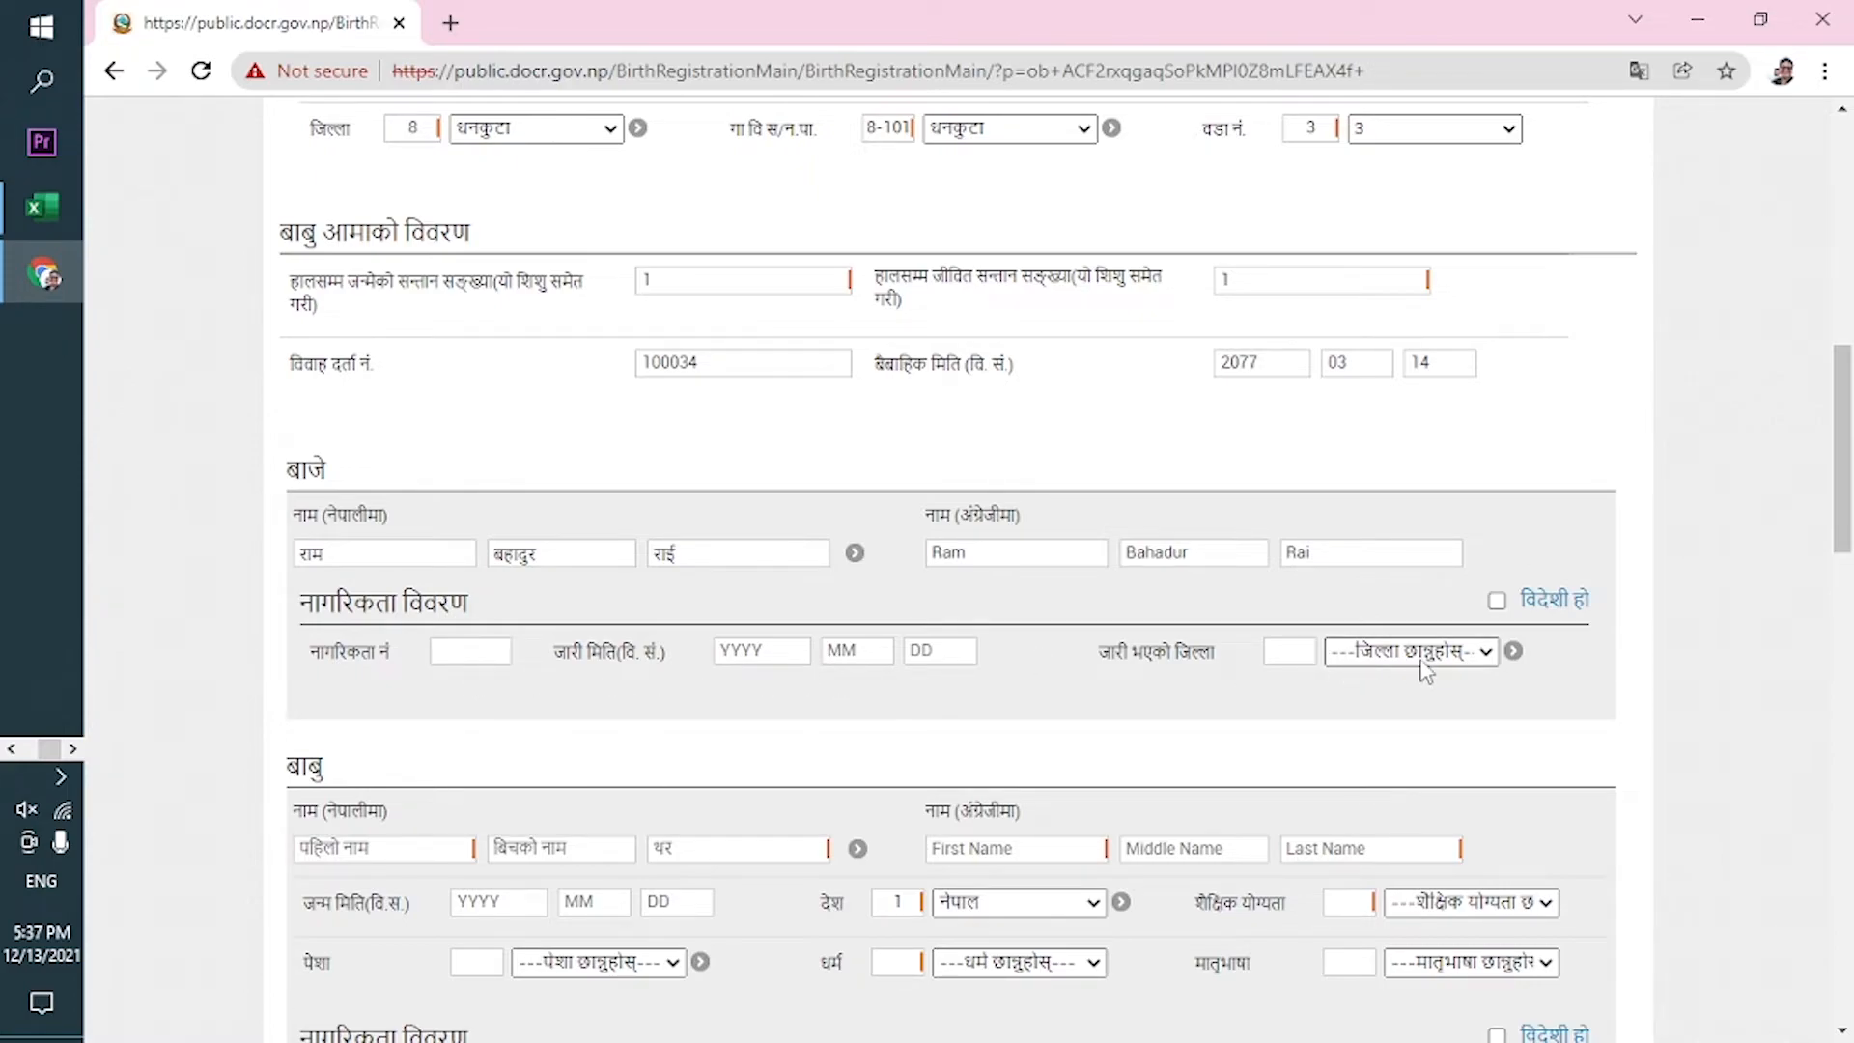
drag(1847, 489, 1848, 521)
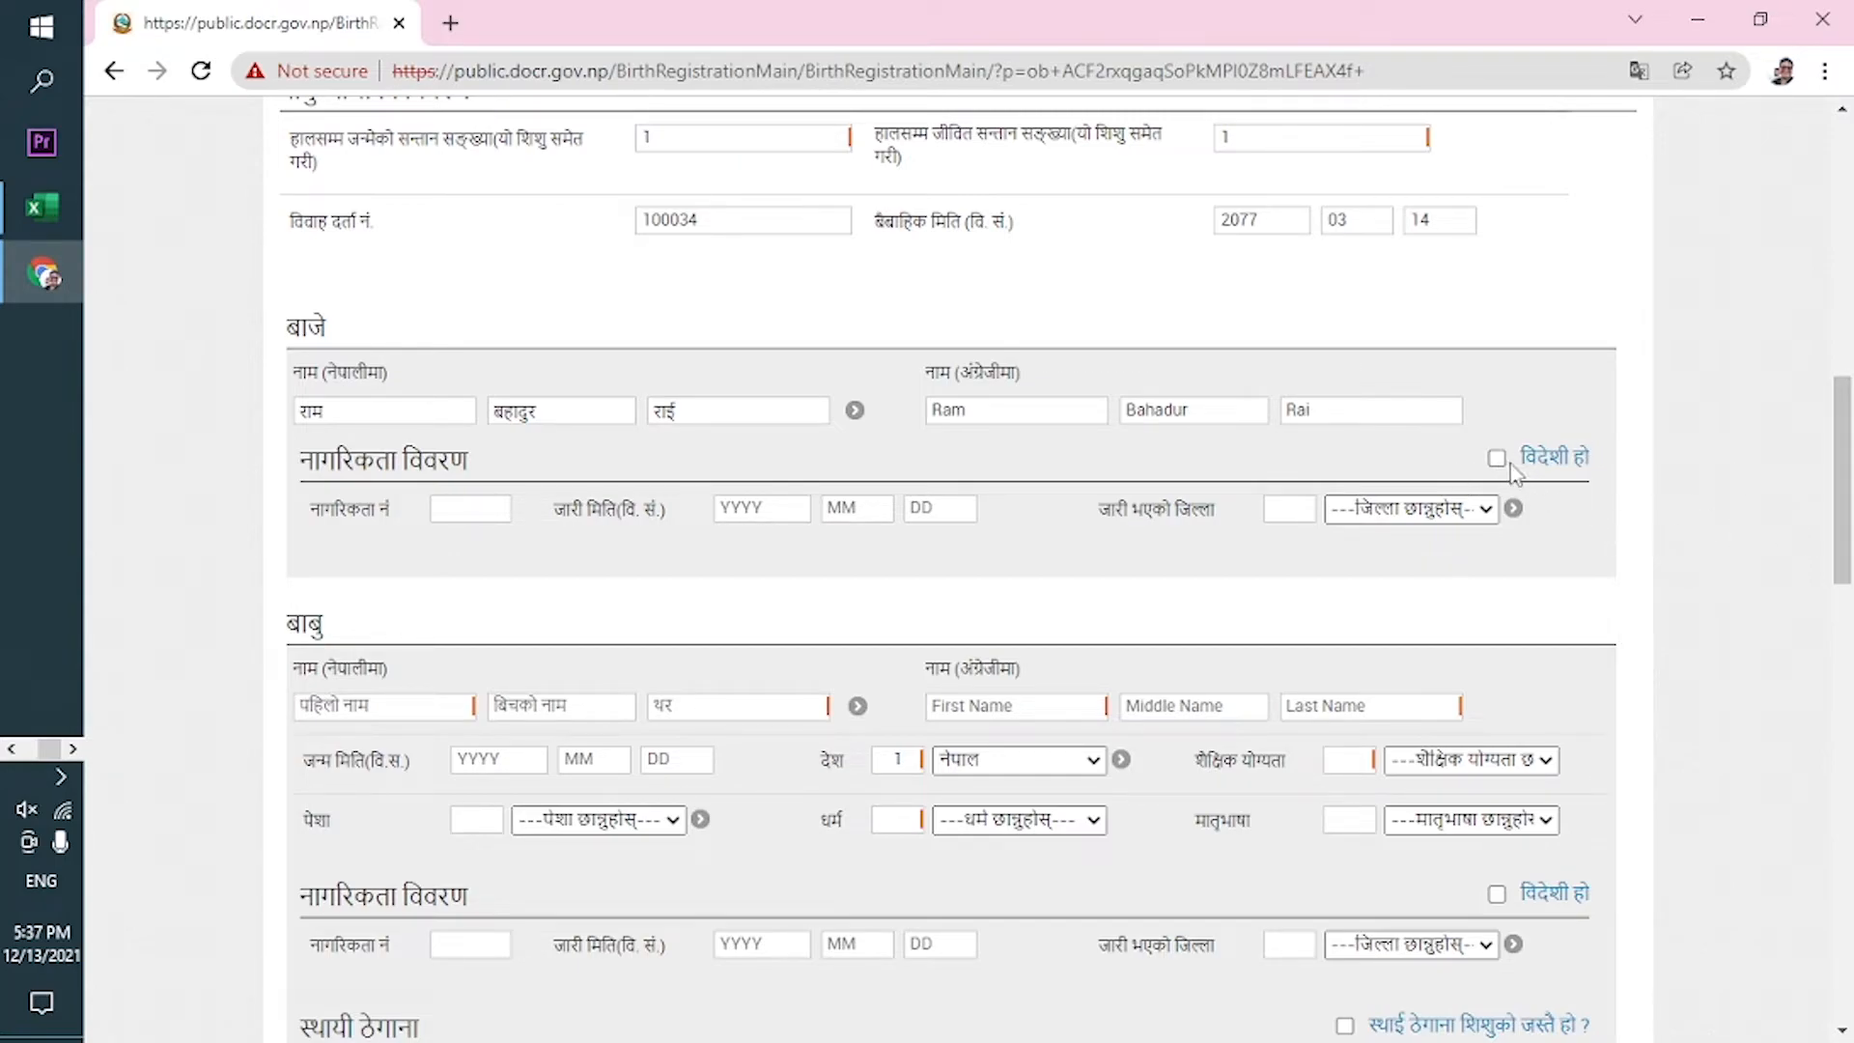
Enter the father's first name and surname in Nepali, correcting a typo in the surname.
scroll(1840, 483, down, 2)
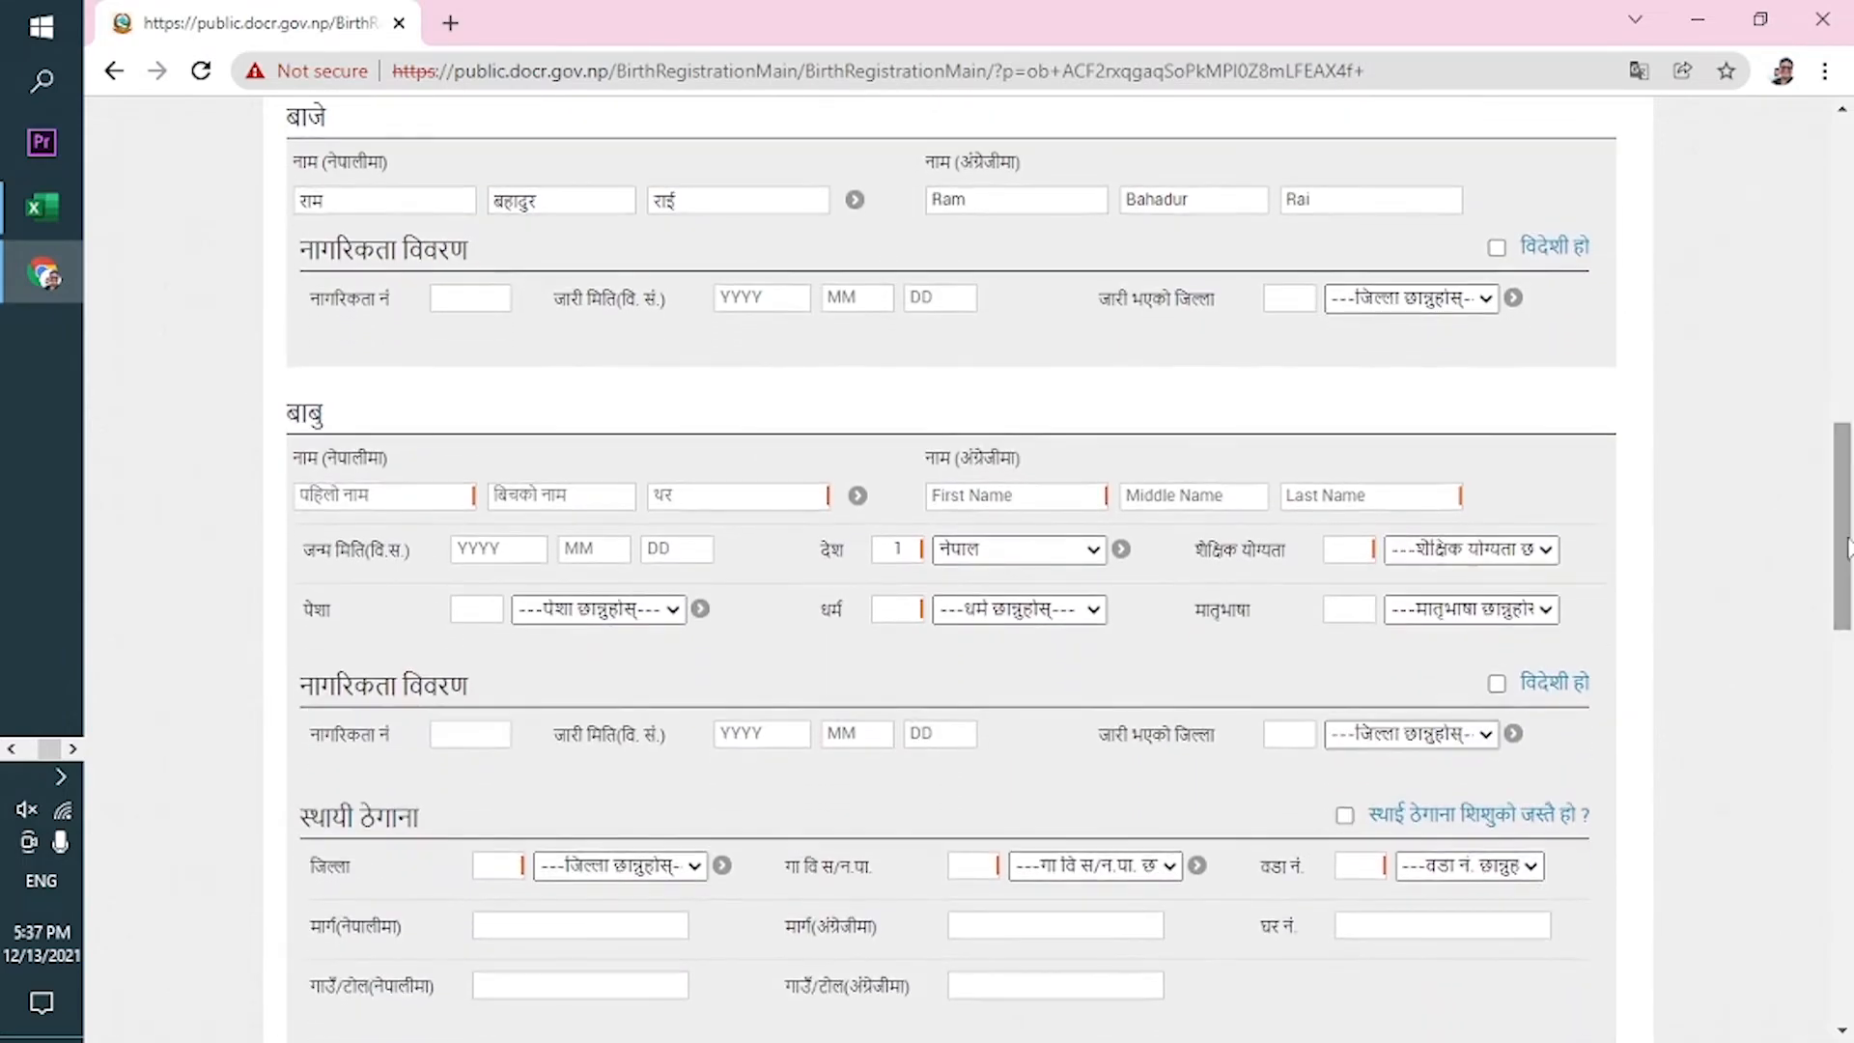
click(398, 493)
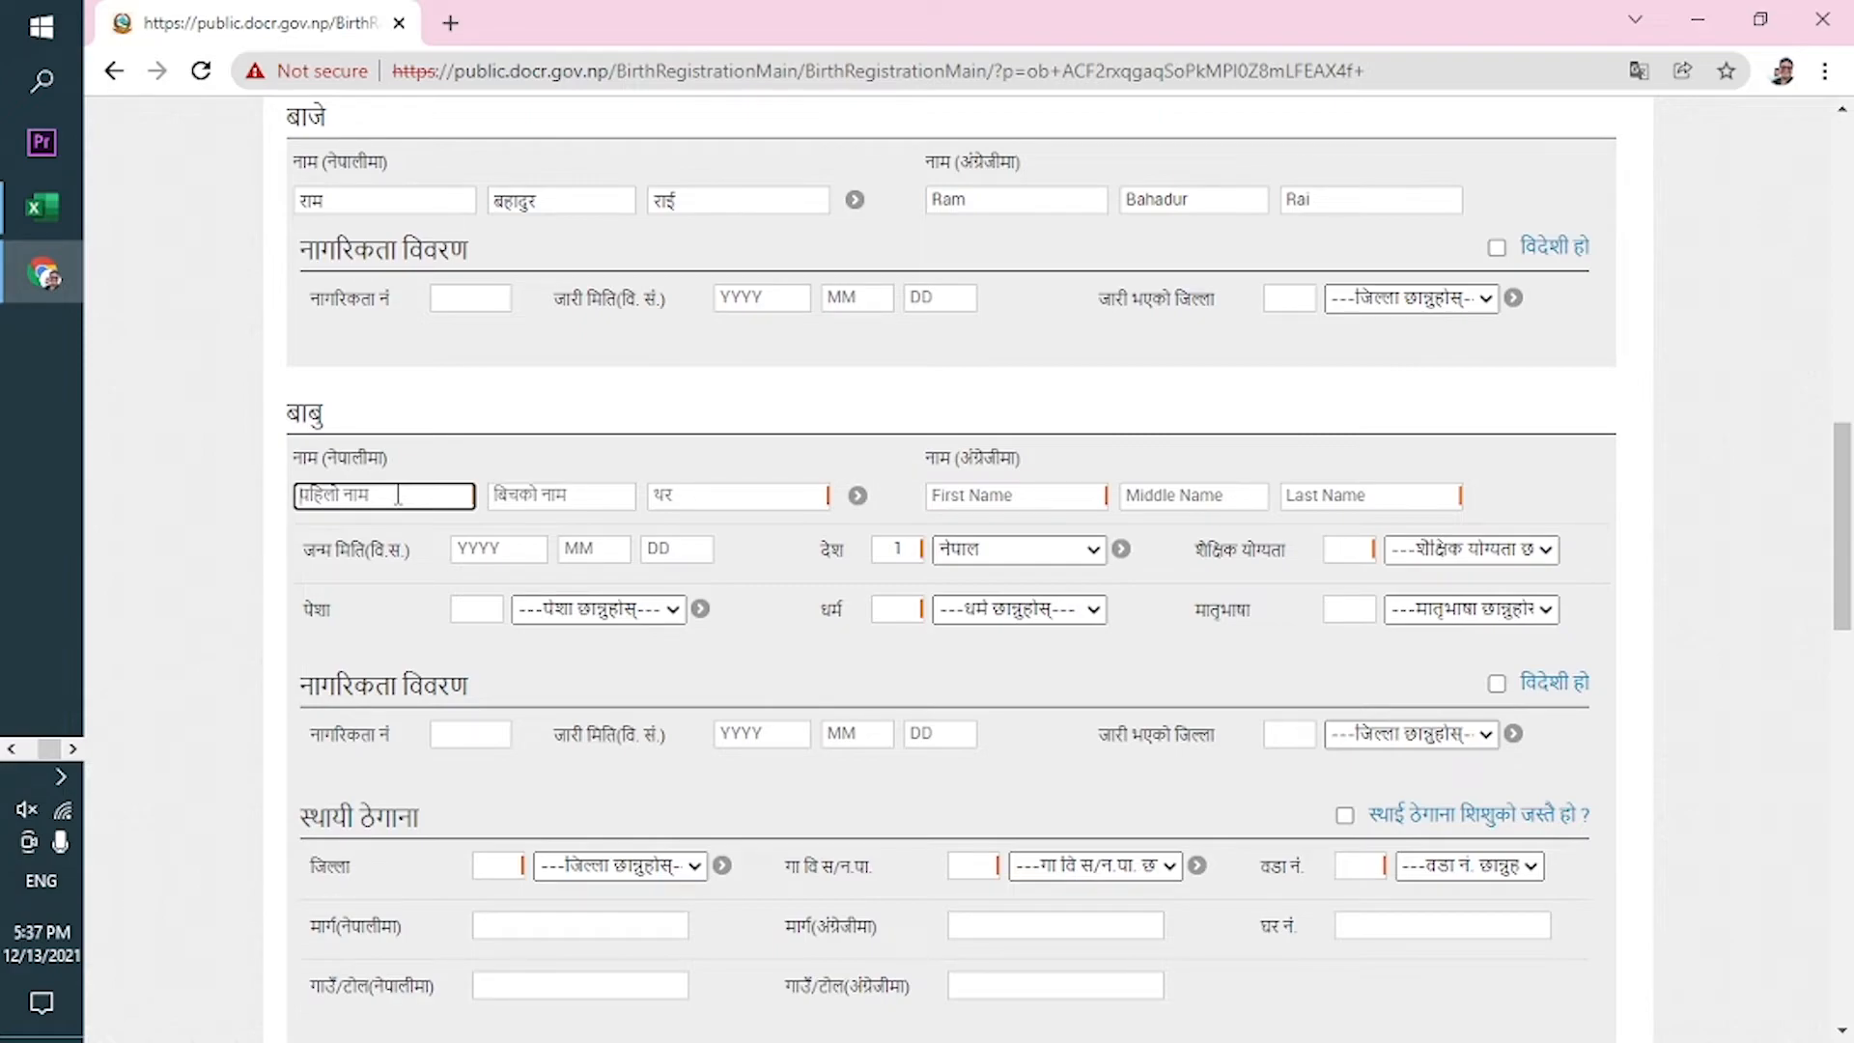
text(स)
key(BackSpace)
text(शा)
text(िल)
key(Tab)
key(Tab)
text(राइए)
key(Tab)
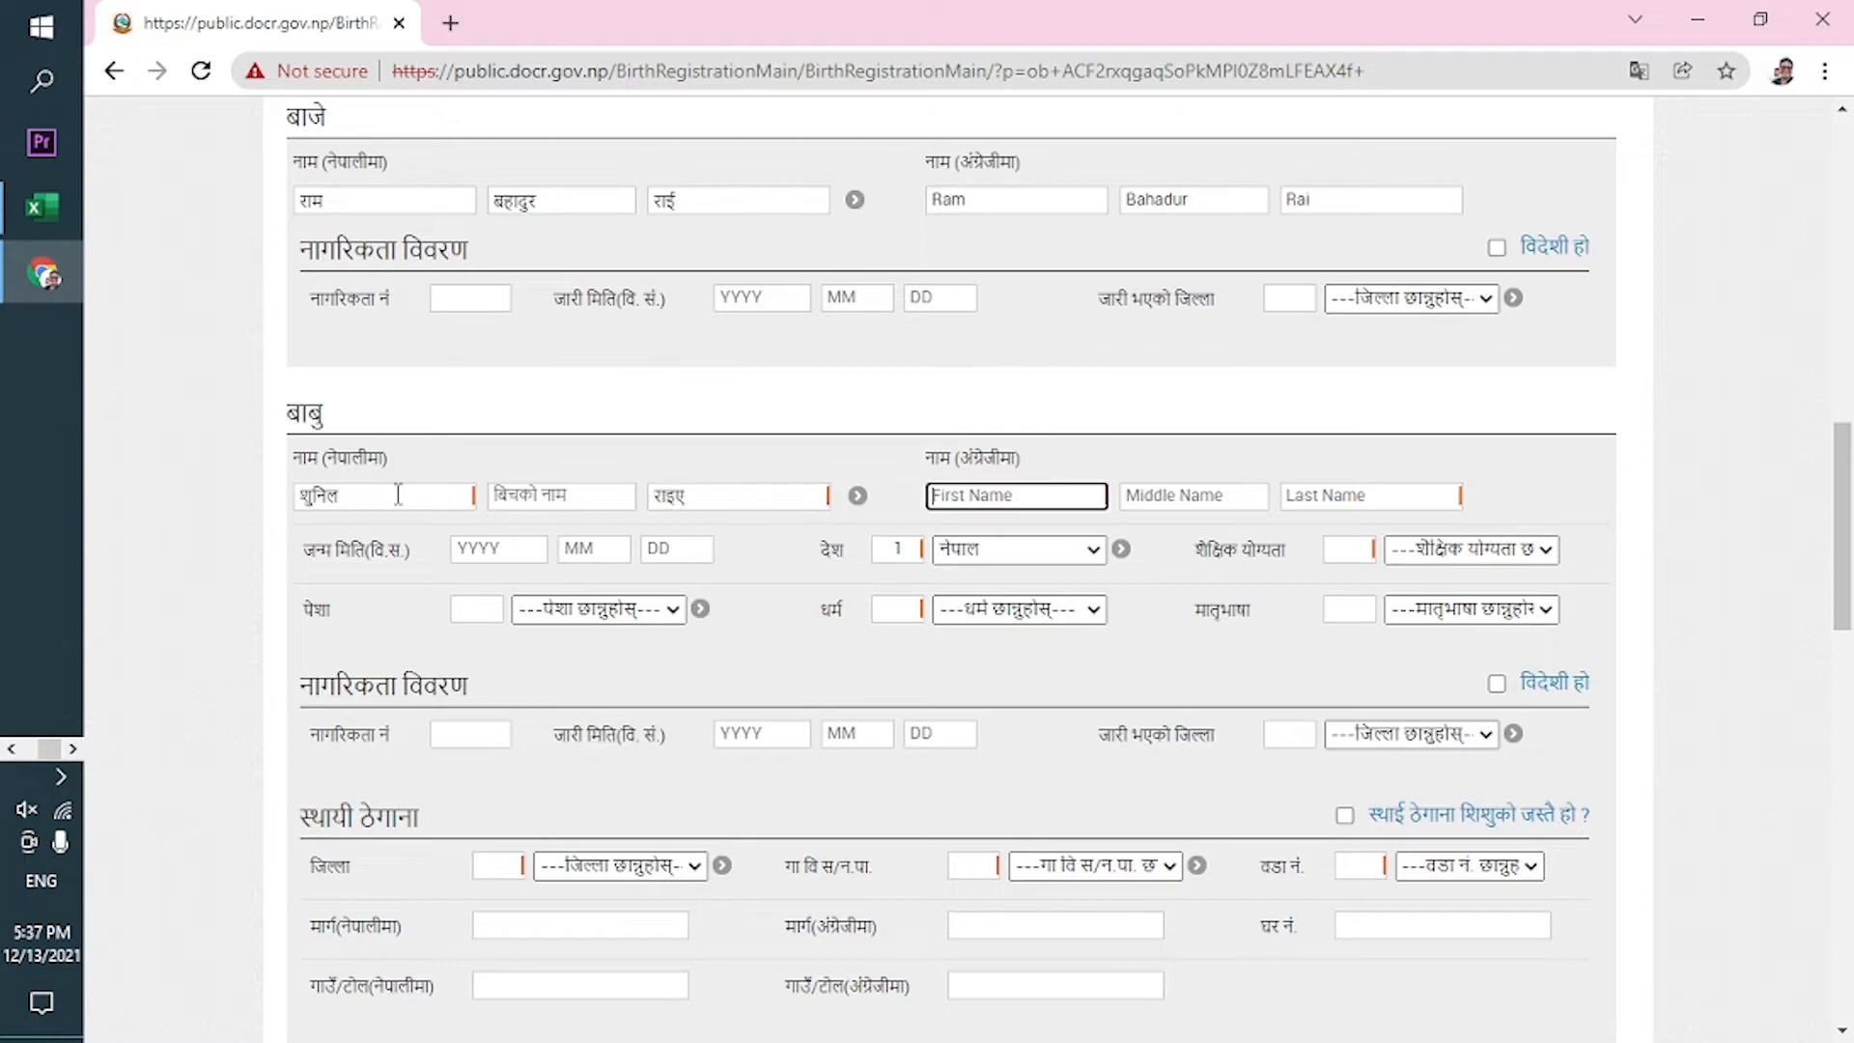
click(728, 499)
key(BackSpace)
key(BackSpace)
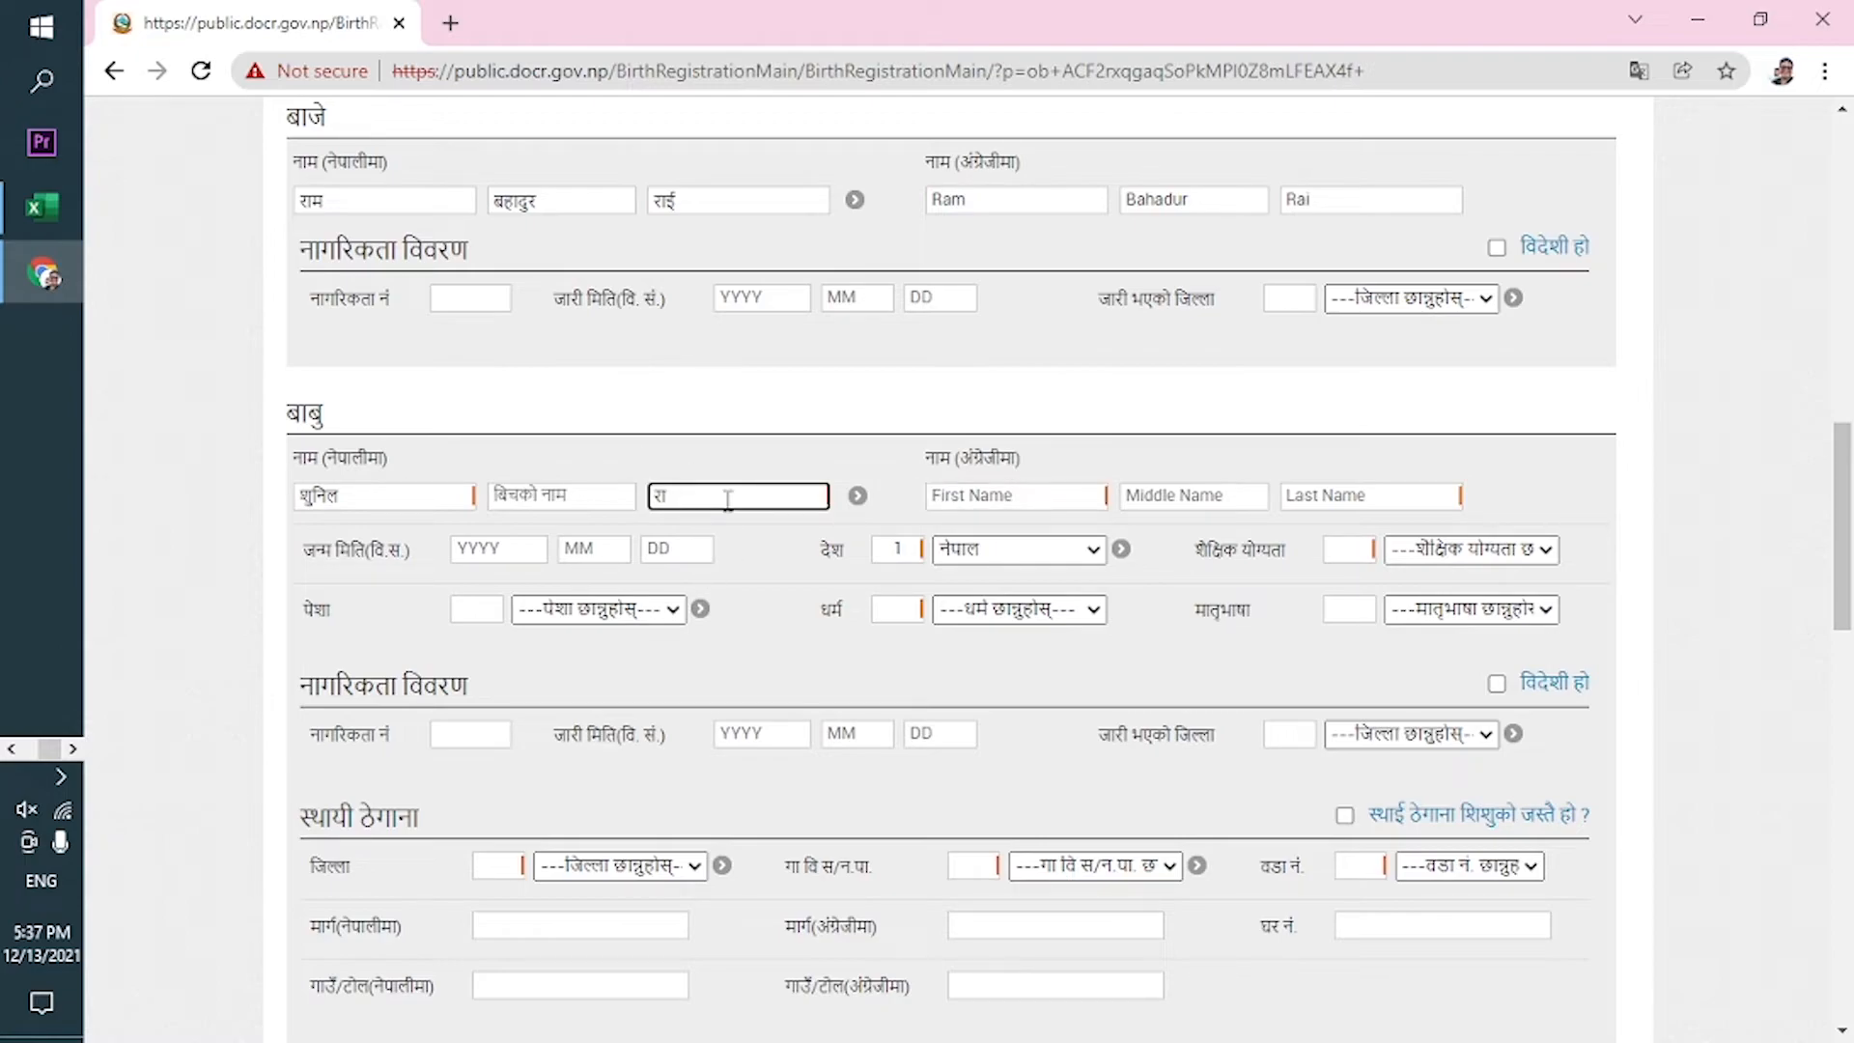
text(इई)
key(Tab)
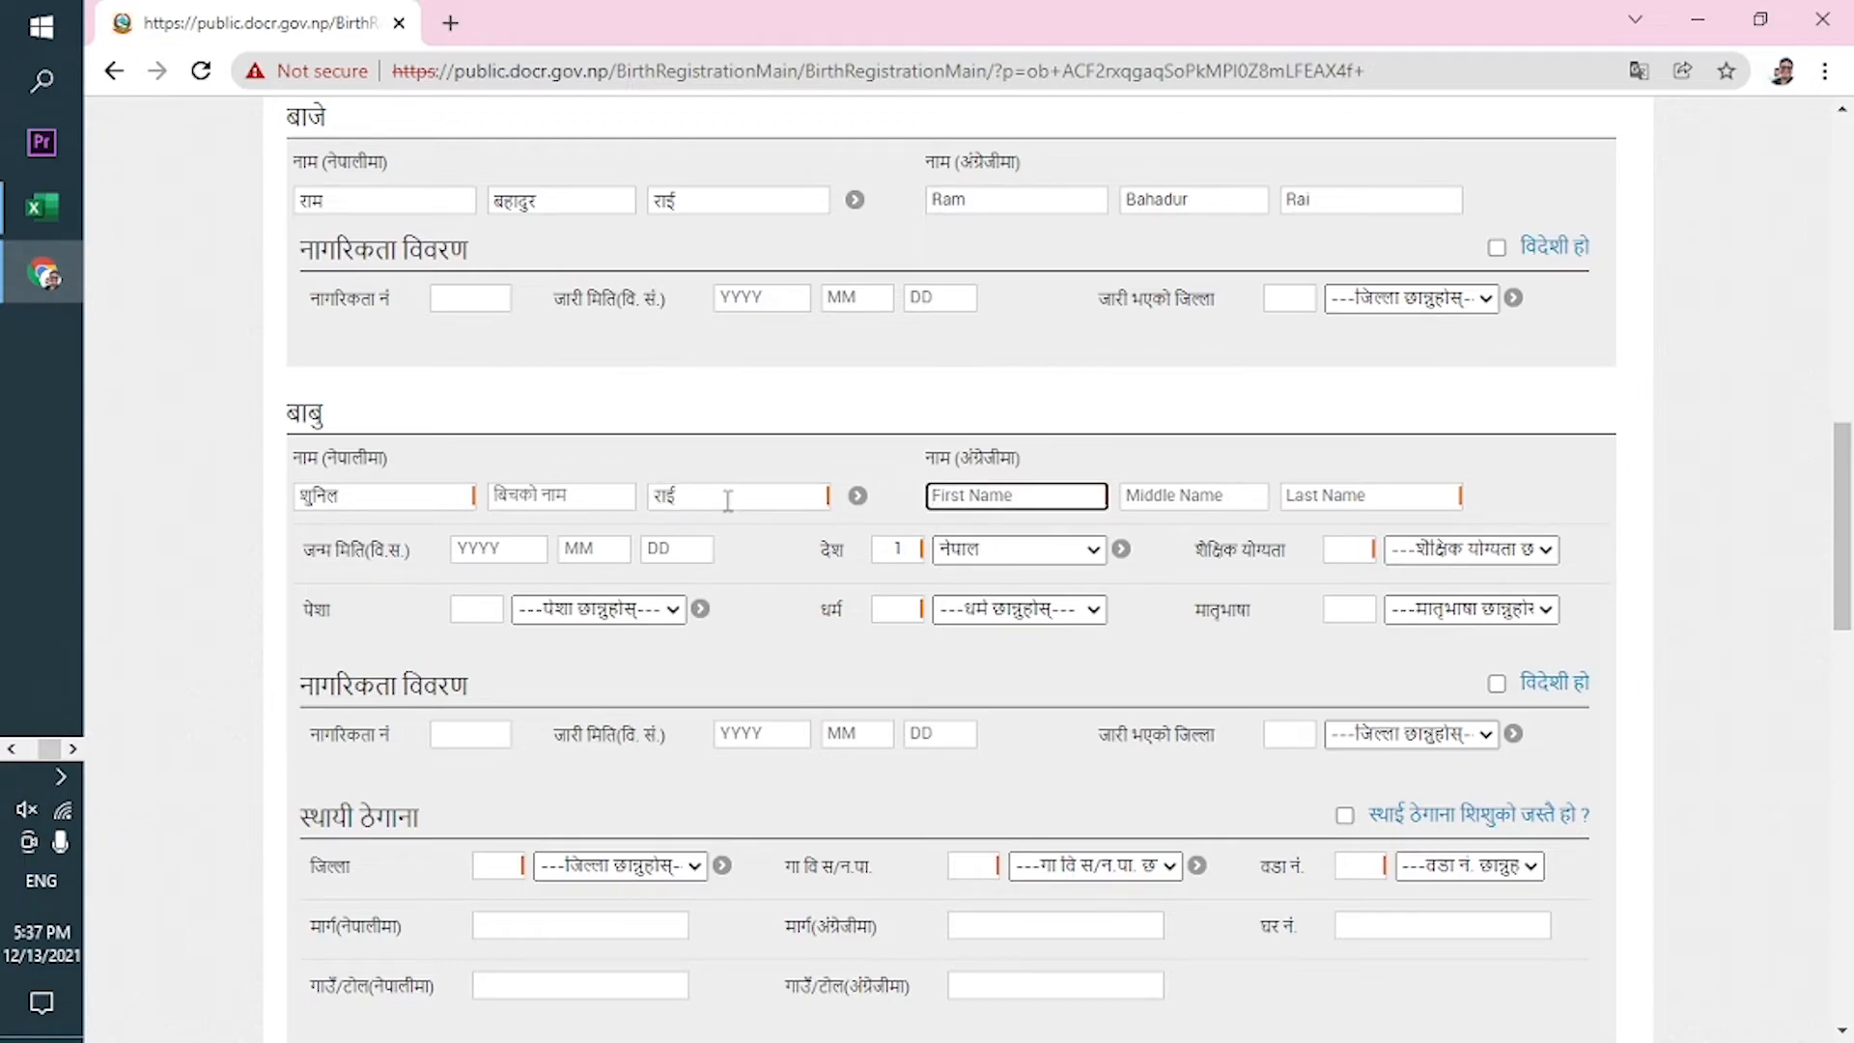
Fill in the father's English first and last names and birth date 2053-01-13.
key(Tab)
key(Tab)
key(Tab)
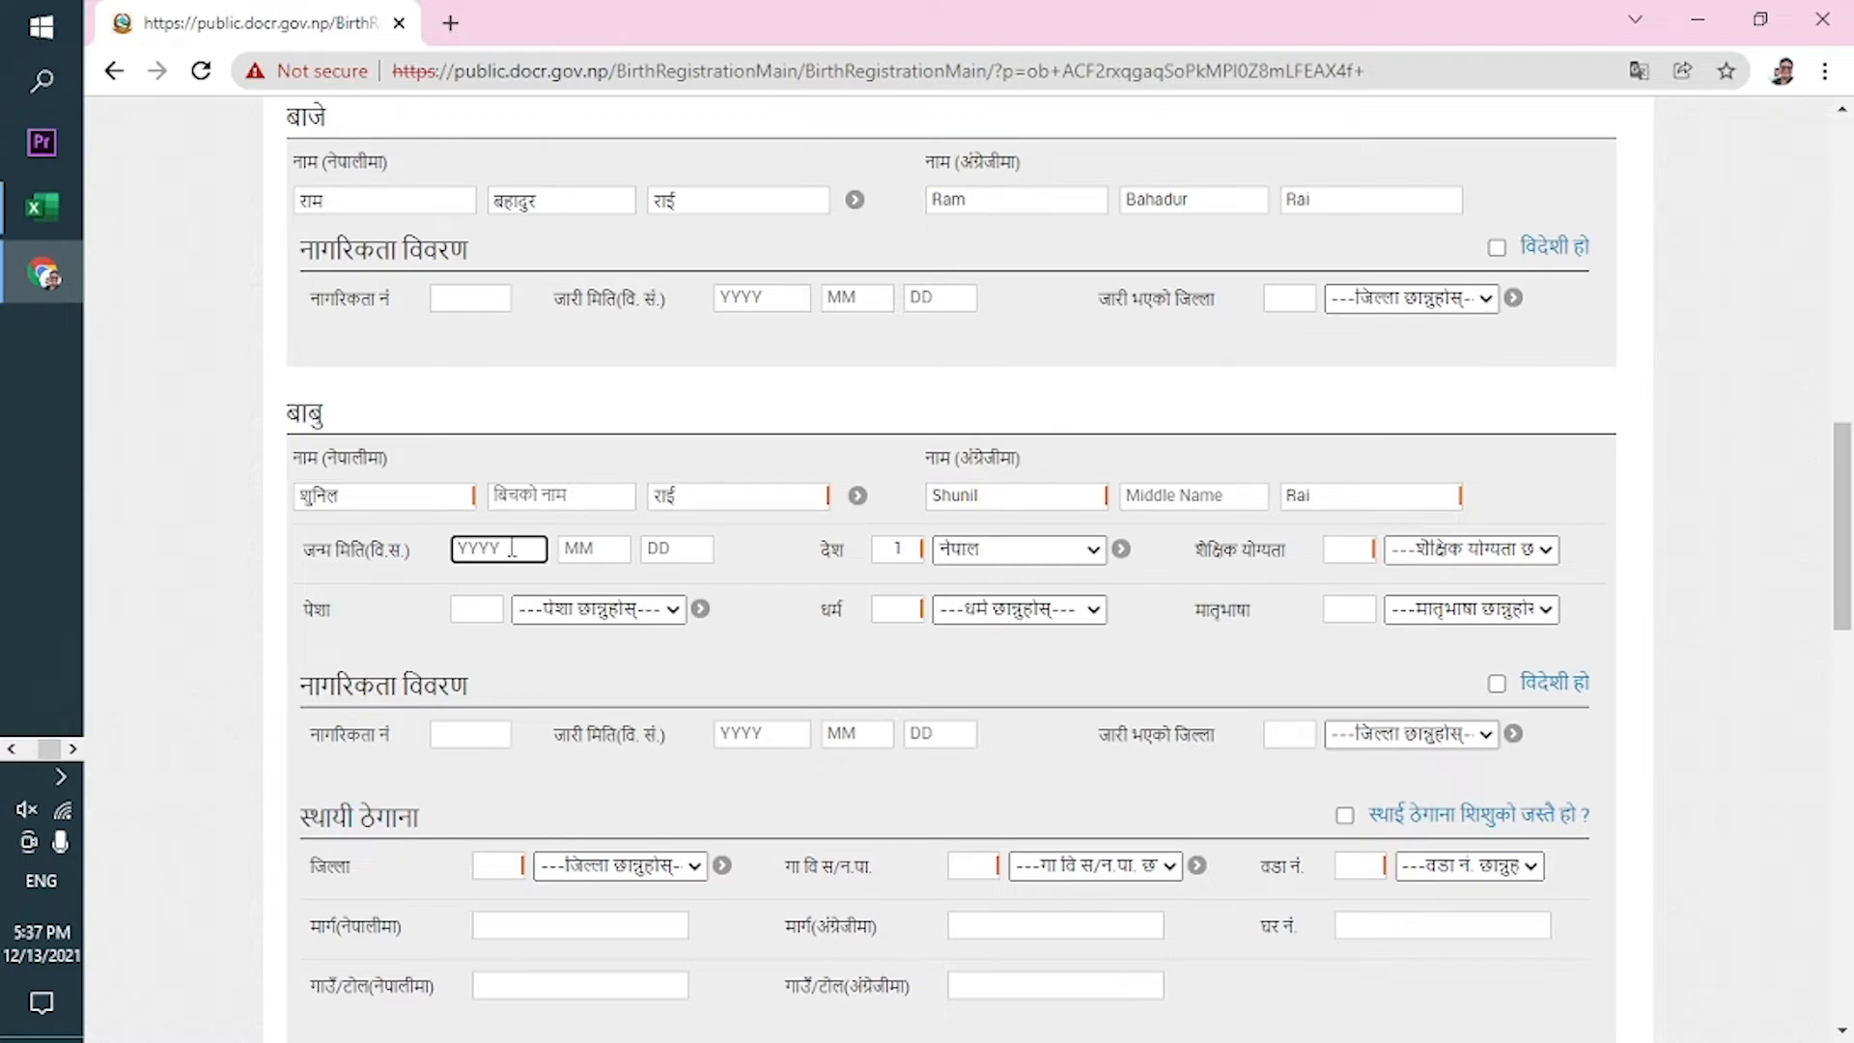
text(205)
text(3)
text(01)
text(1)
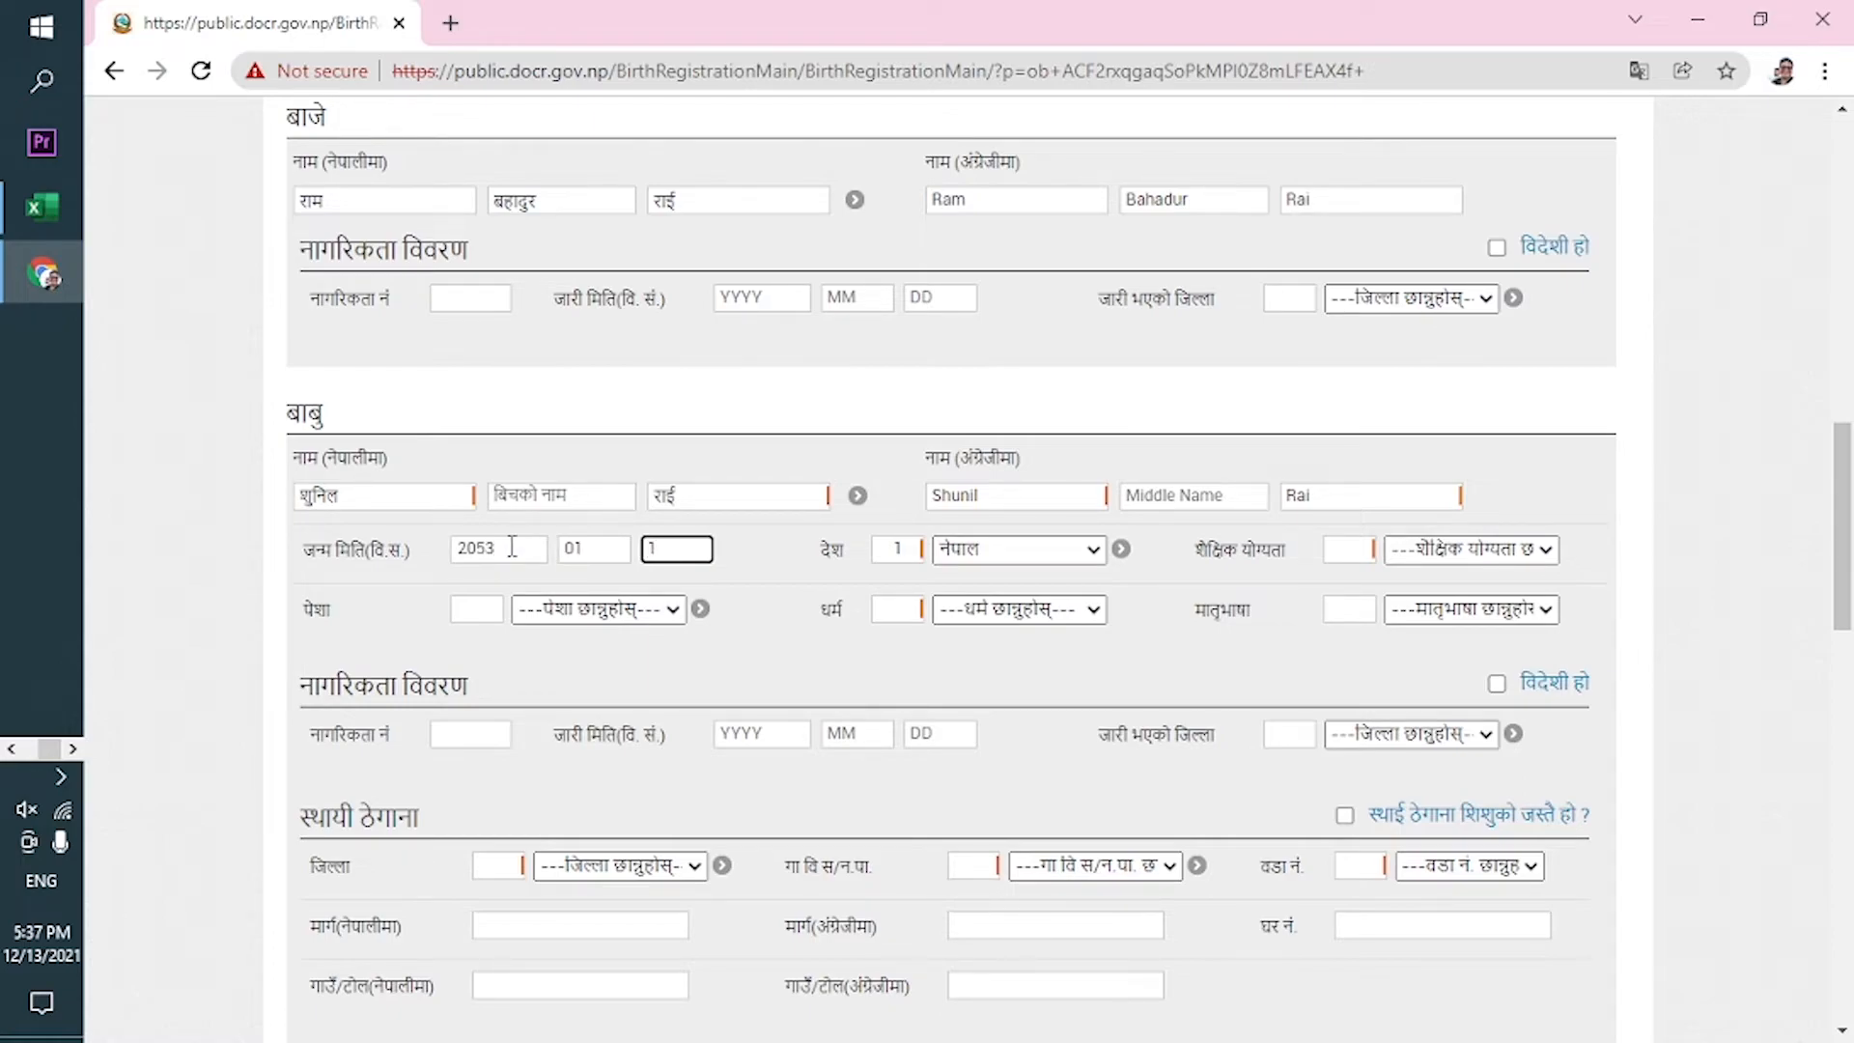
text(3)
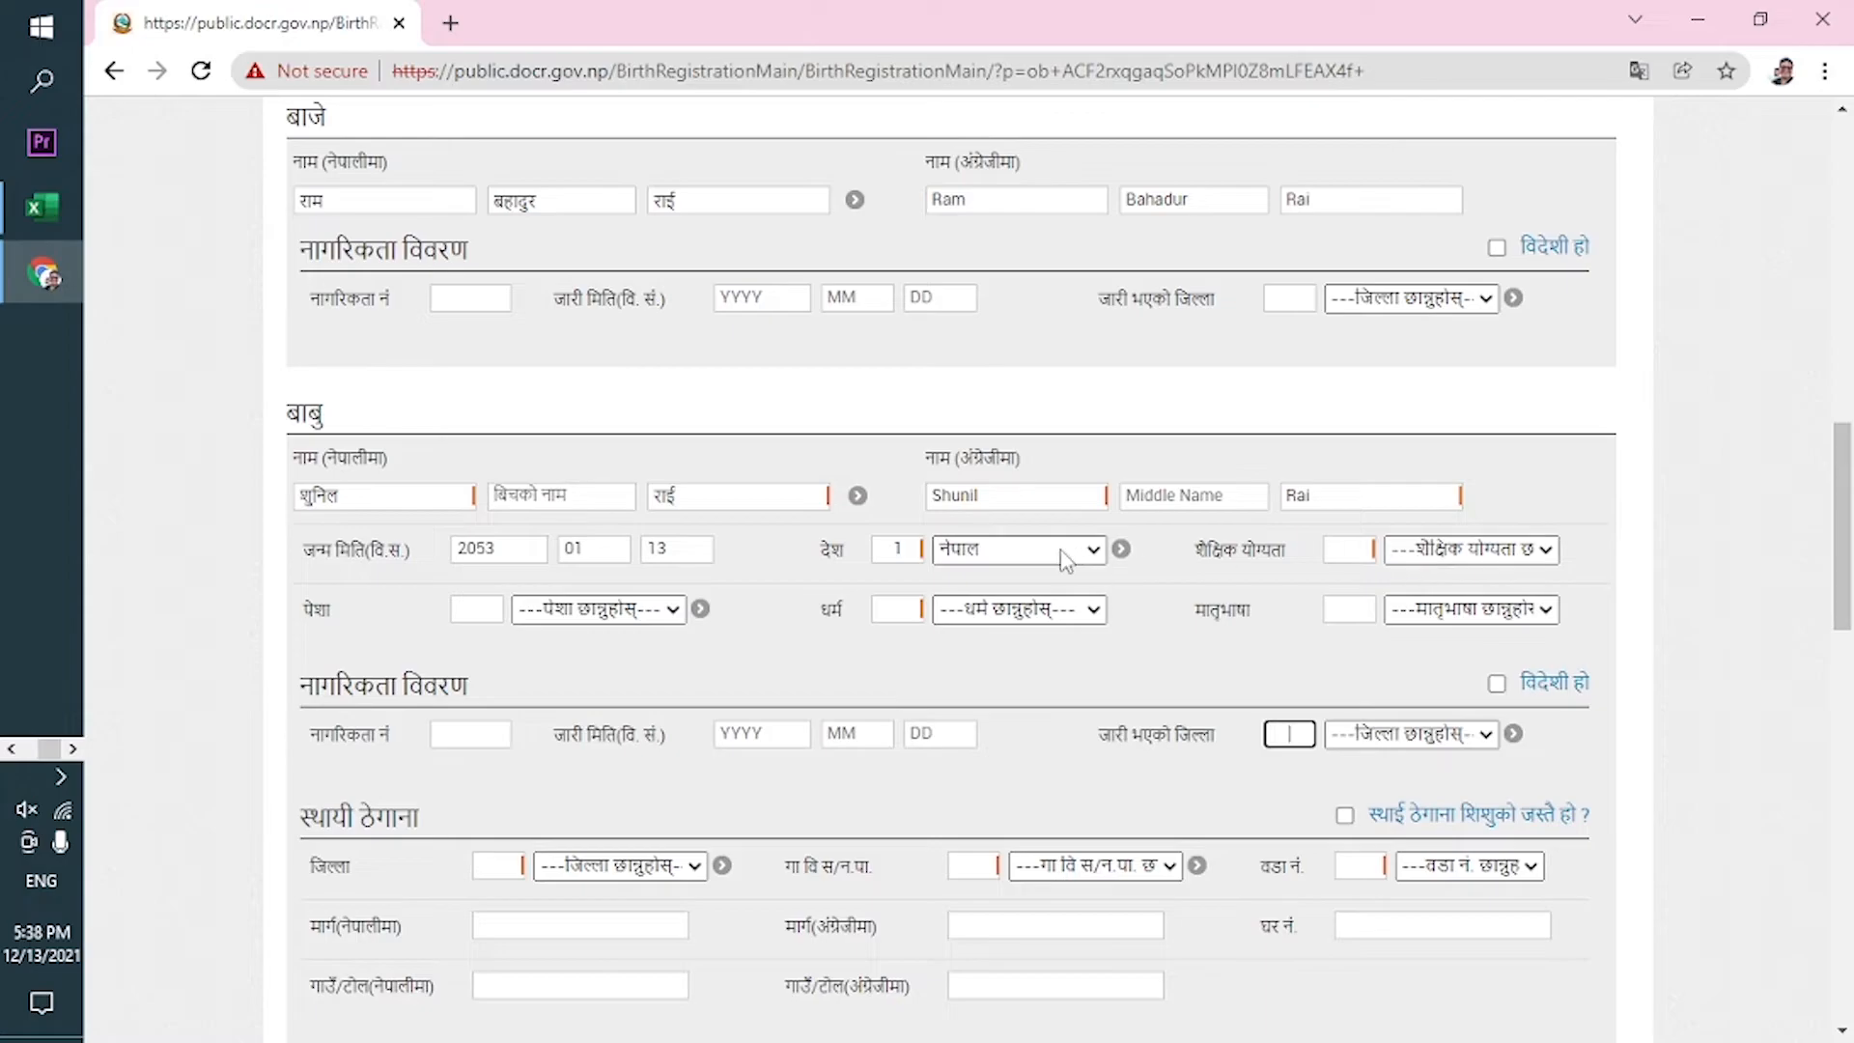
Choose स्नातकोत्तर education, सरकारी सेवा occupation, किराँत religion and राई mother tongue for the father.
click(1415, 565)
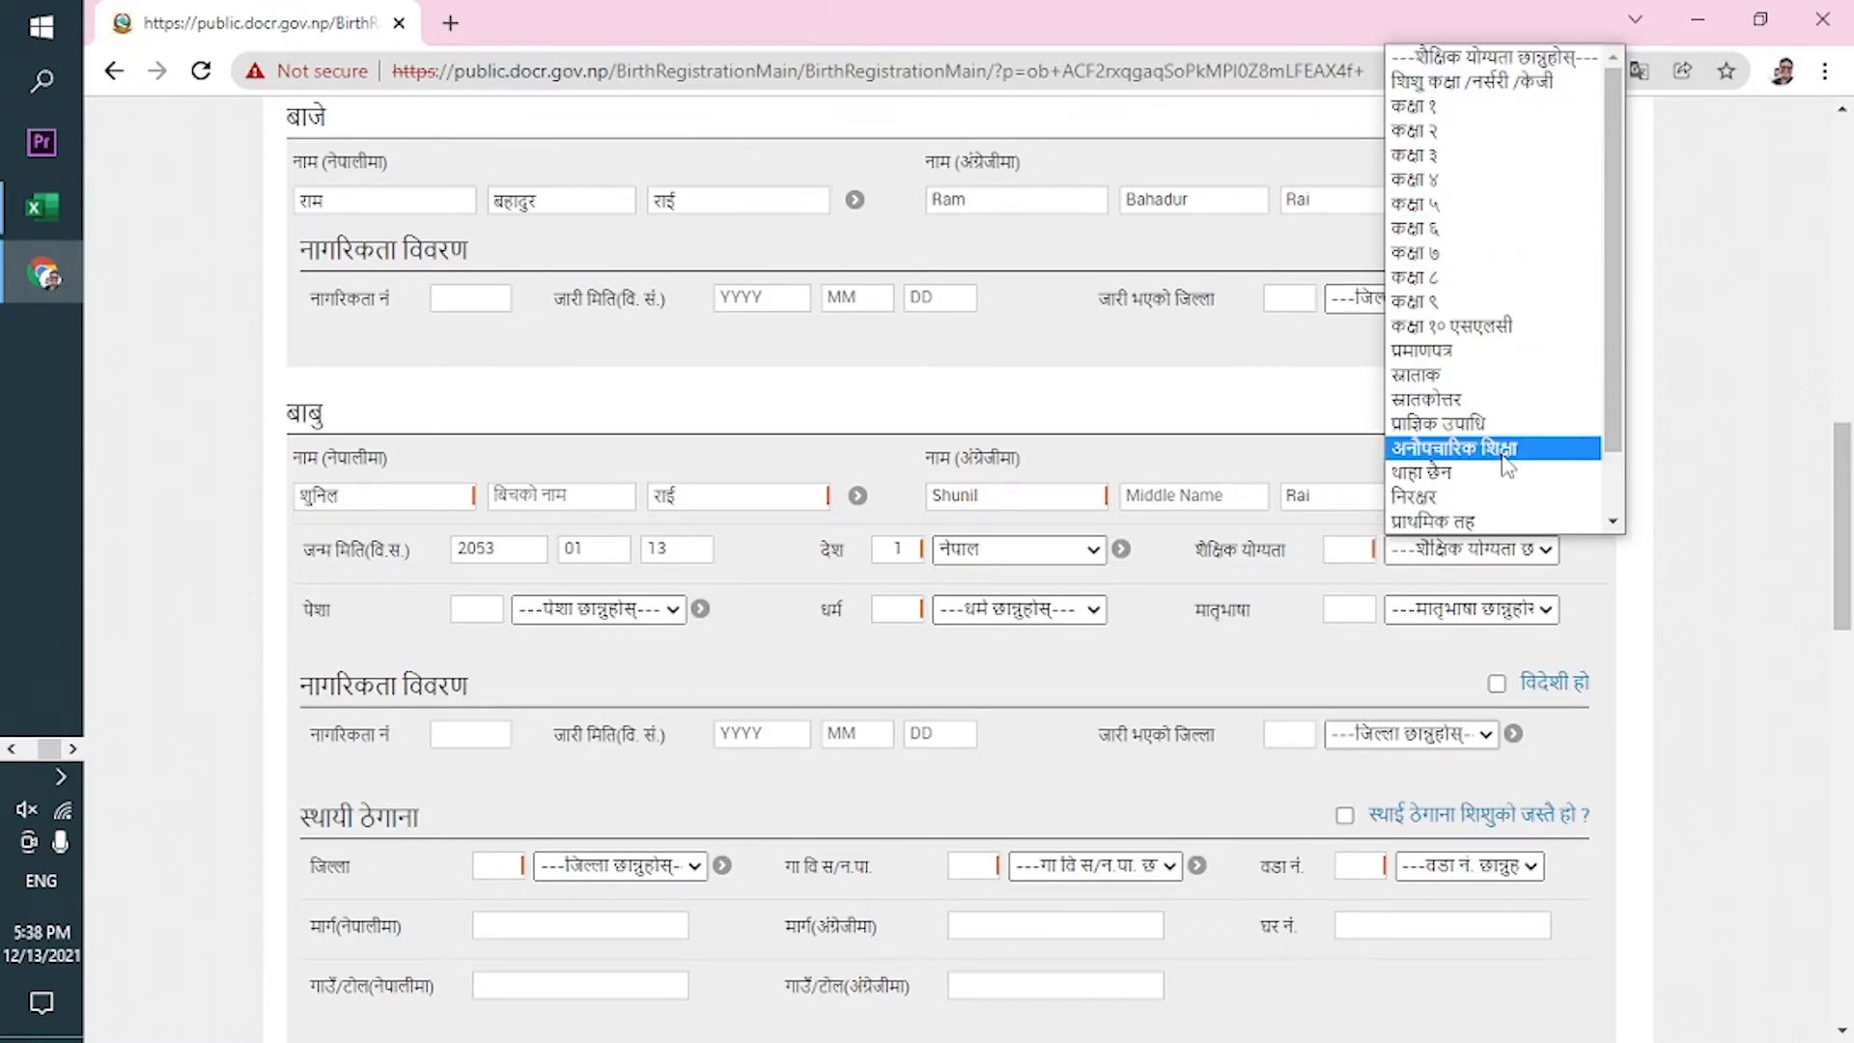
click(1463, 399)
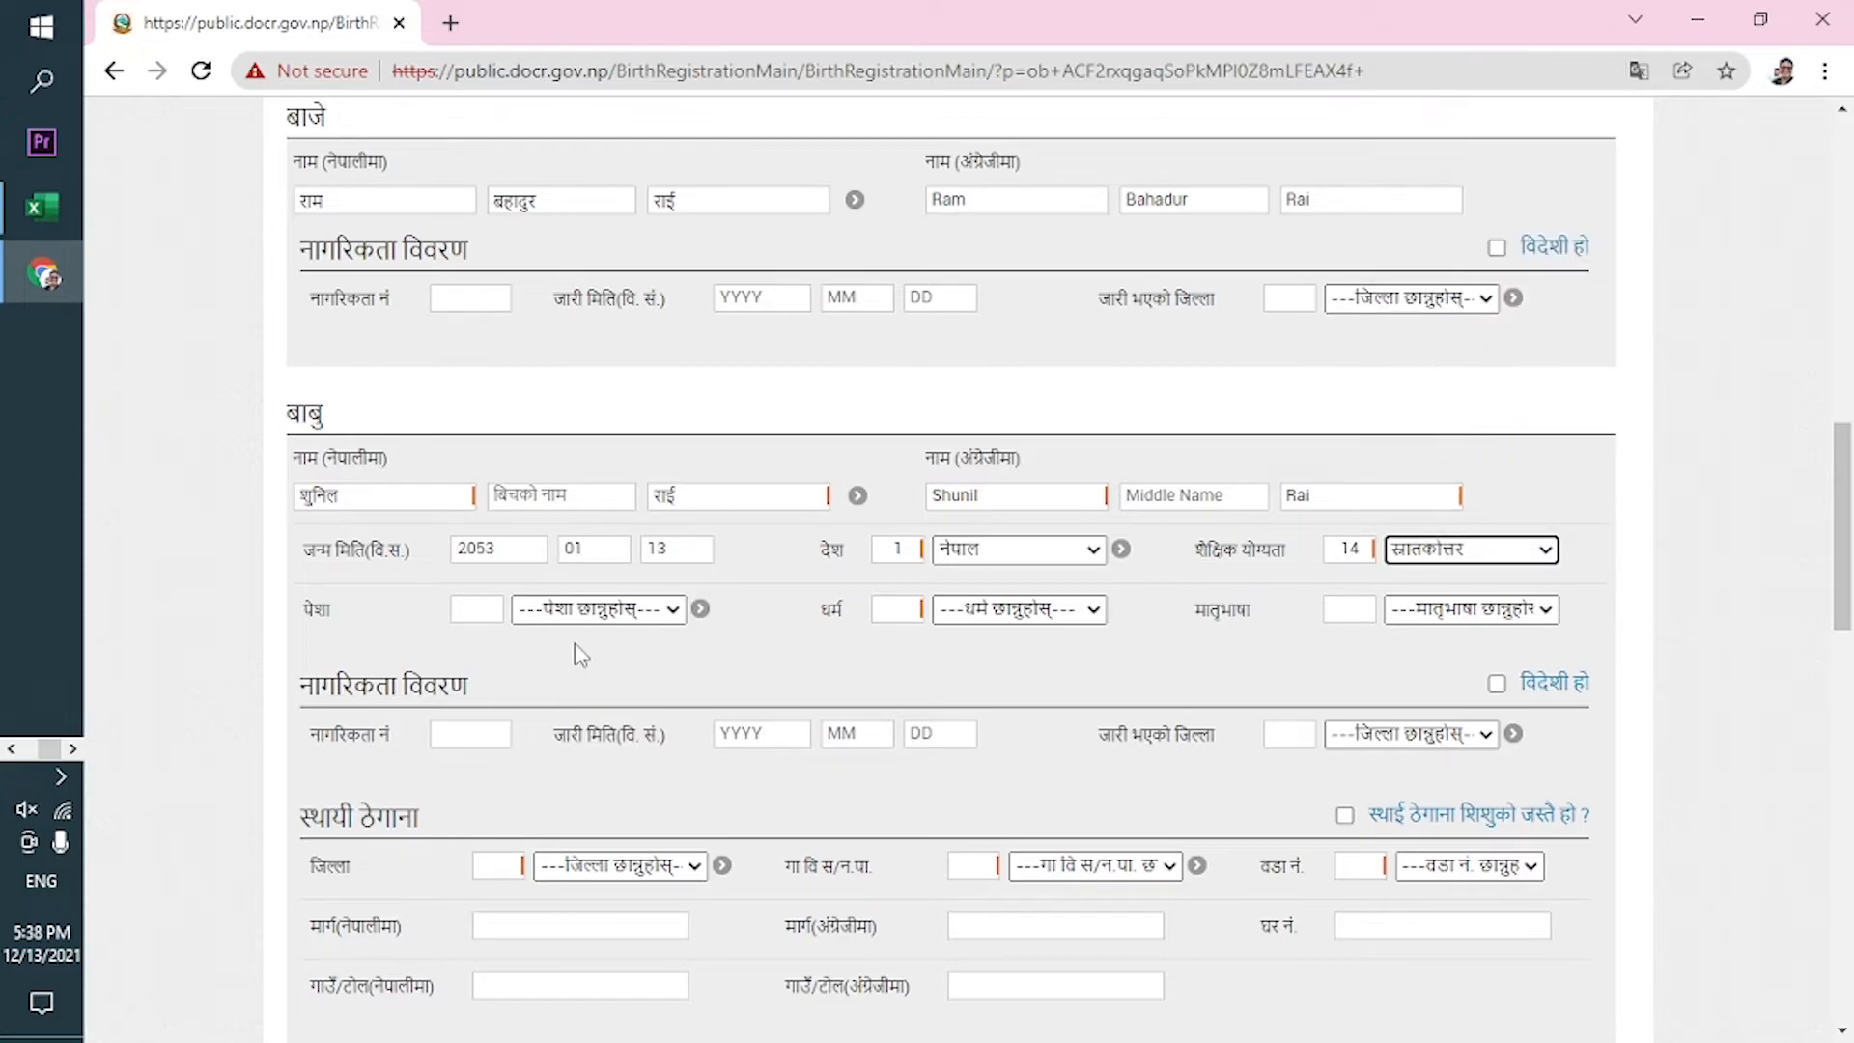
click(575, 612)
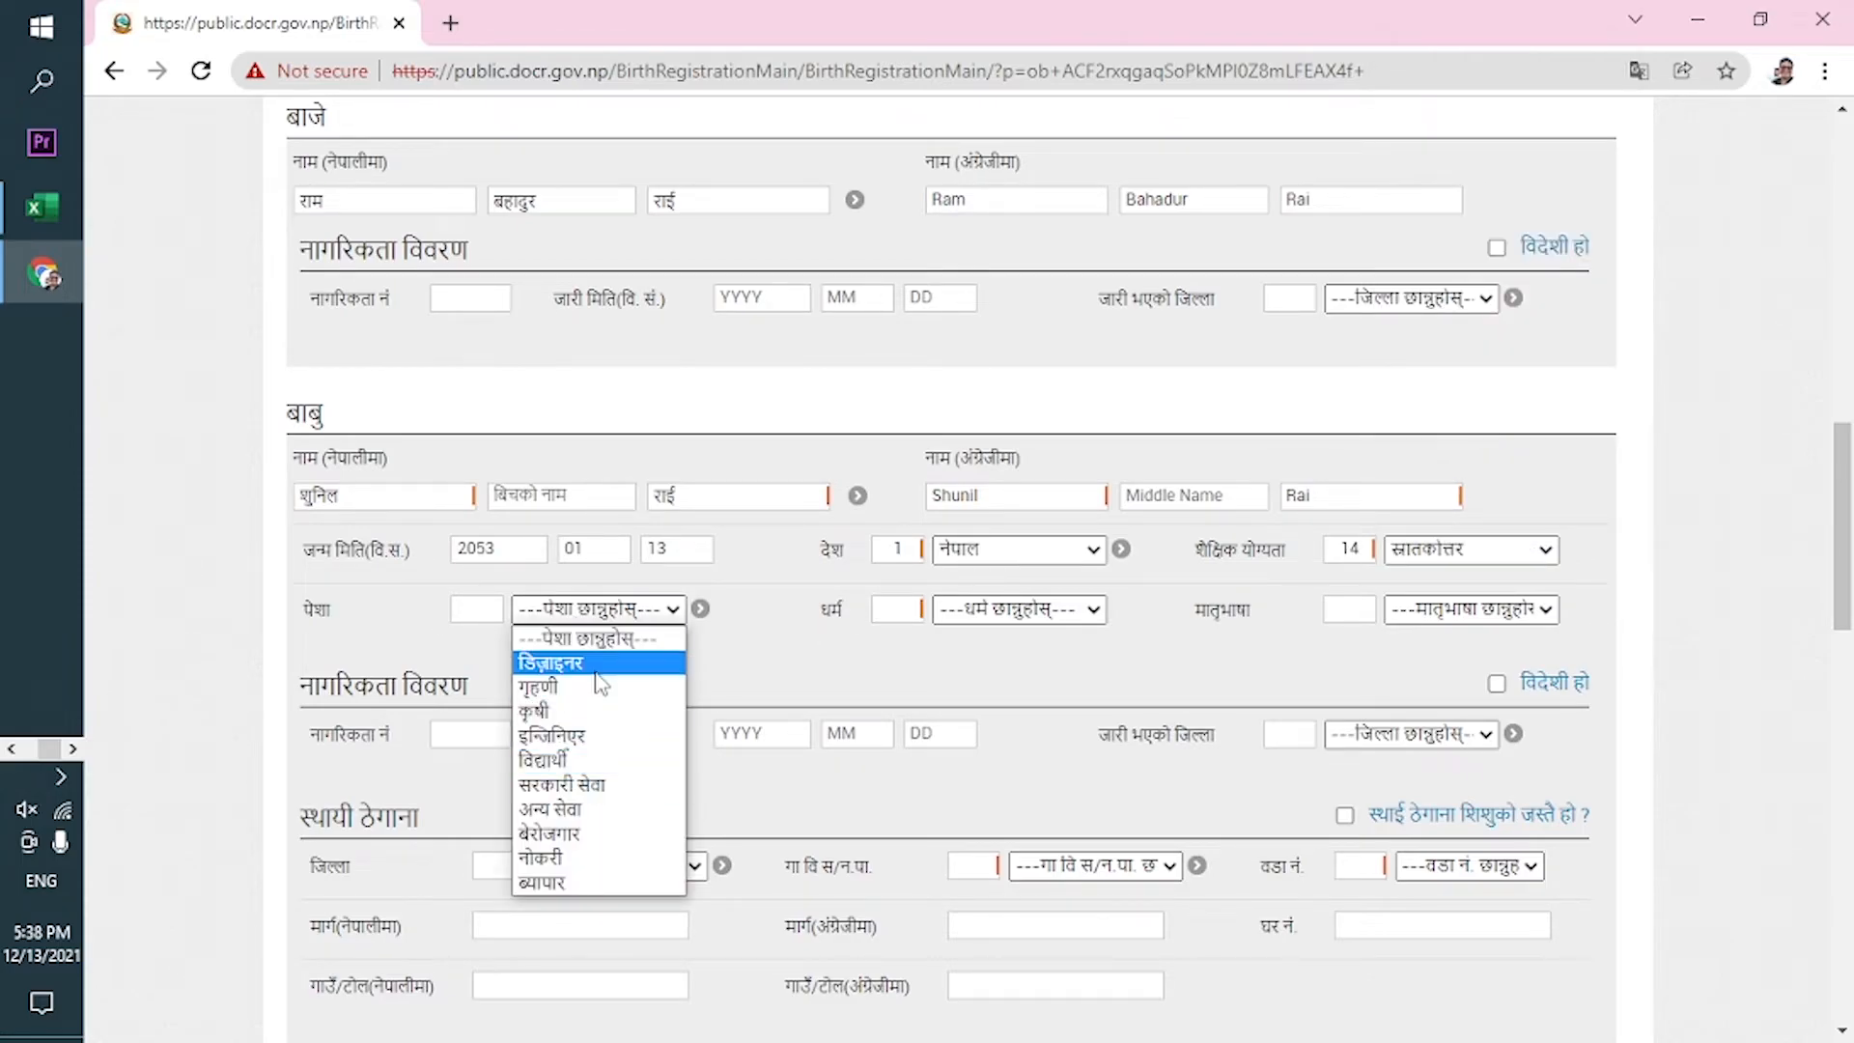
click(592, 785)
click(1072, 609)
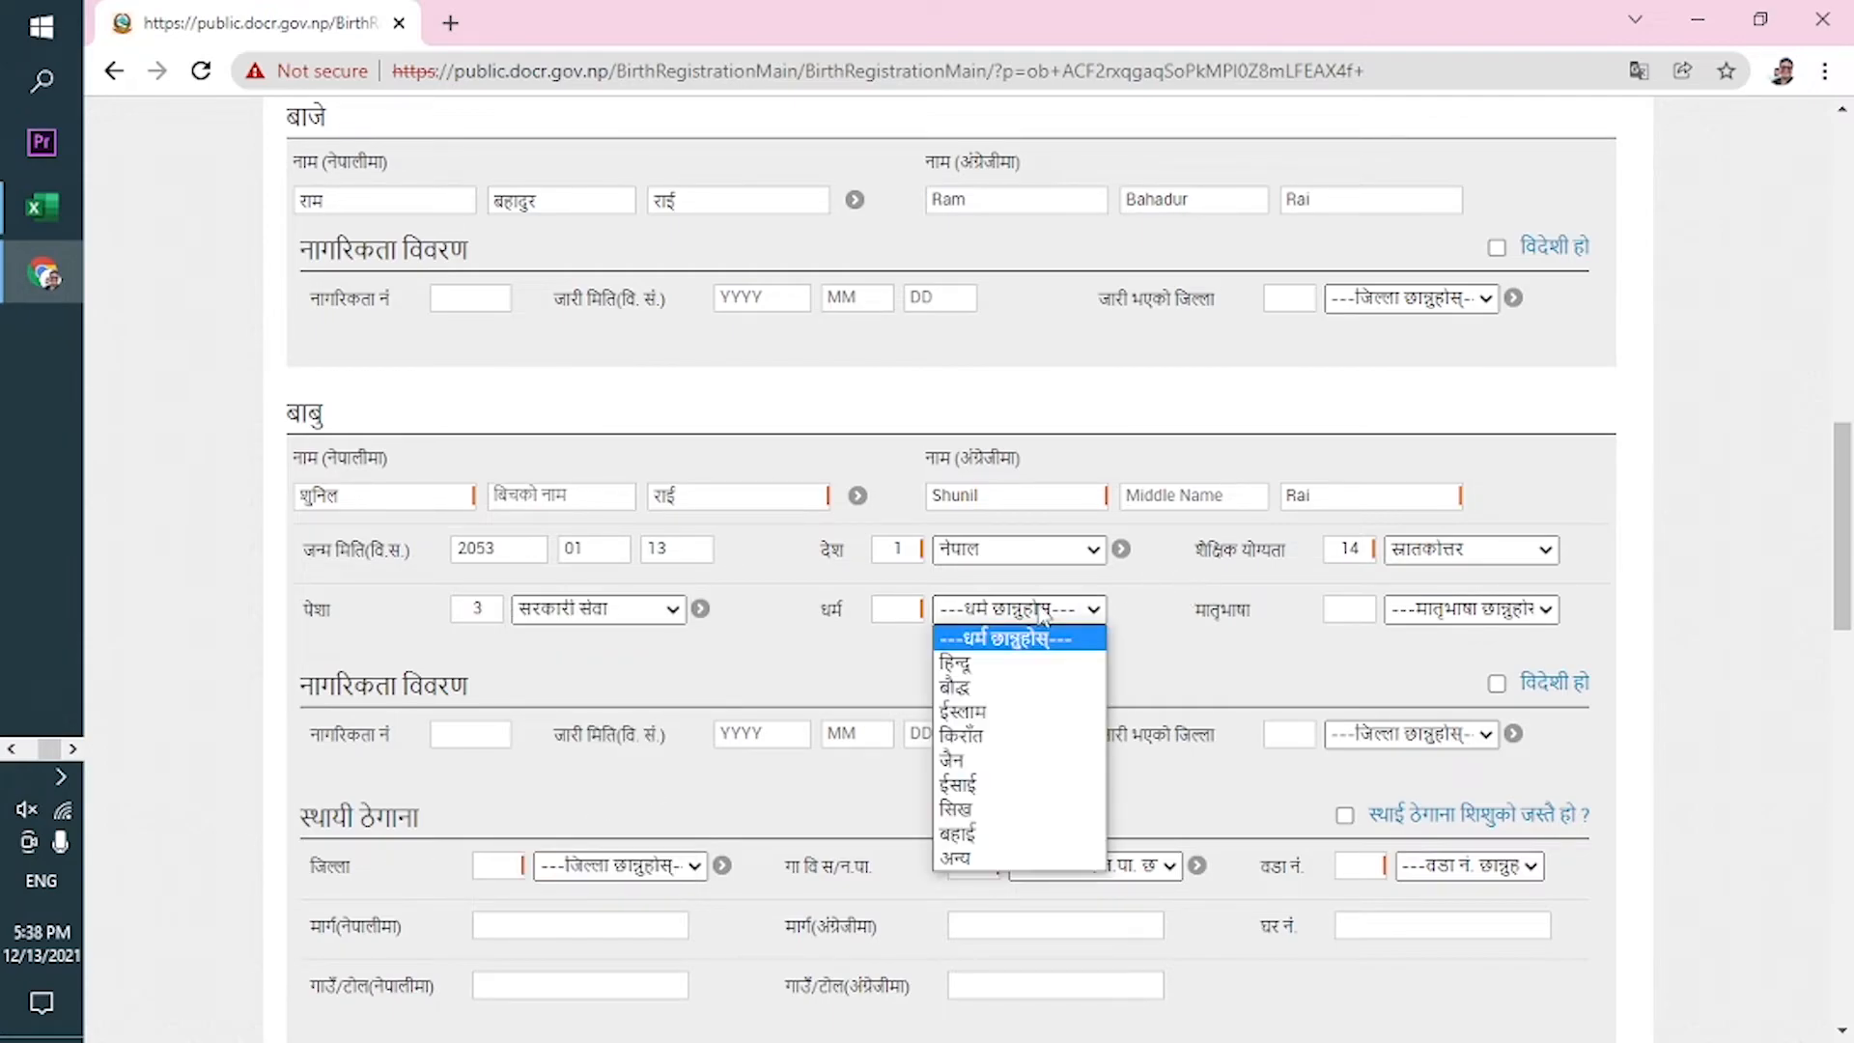
click(997, 740)
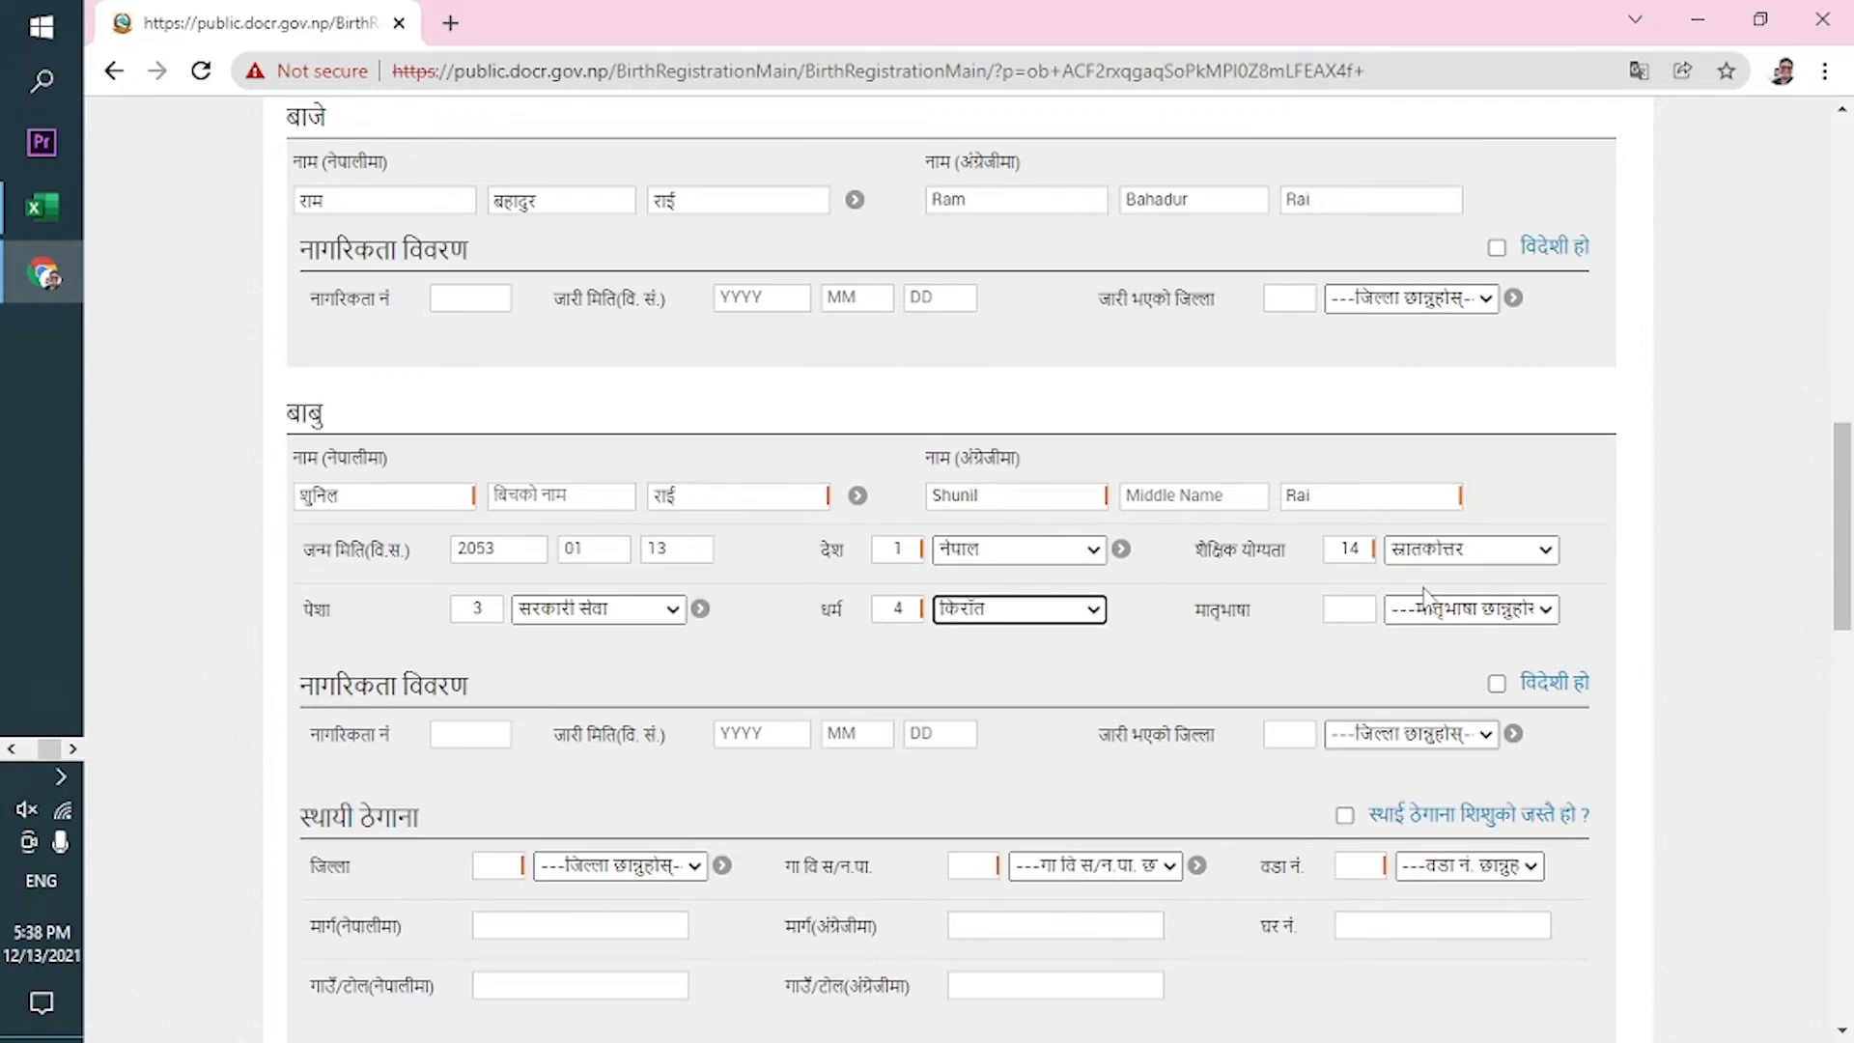
click(1458, 618)
scroll(1428, 260, down, 1)
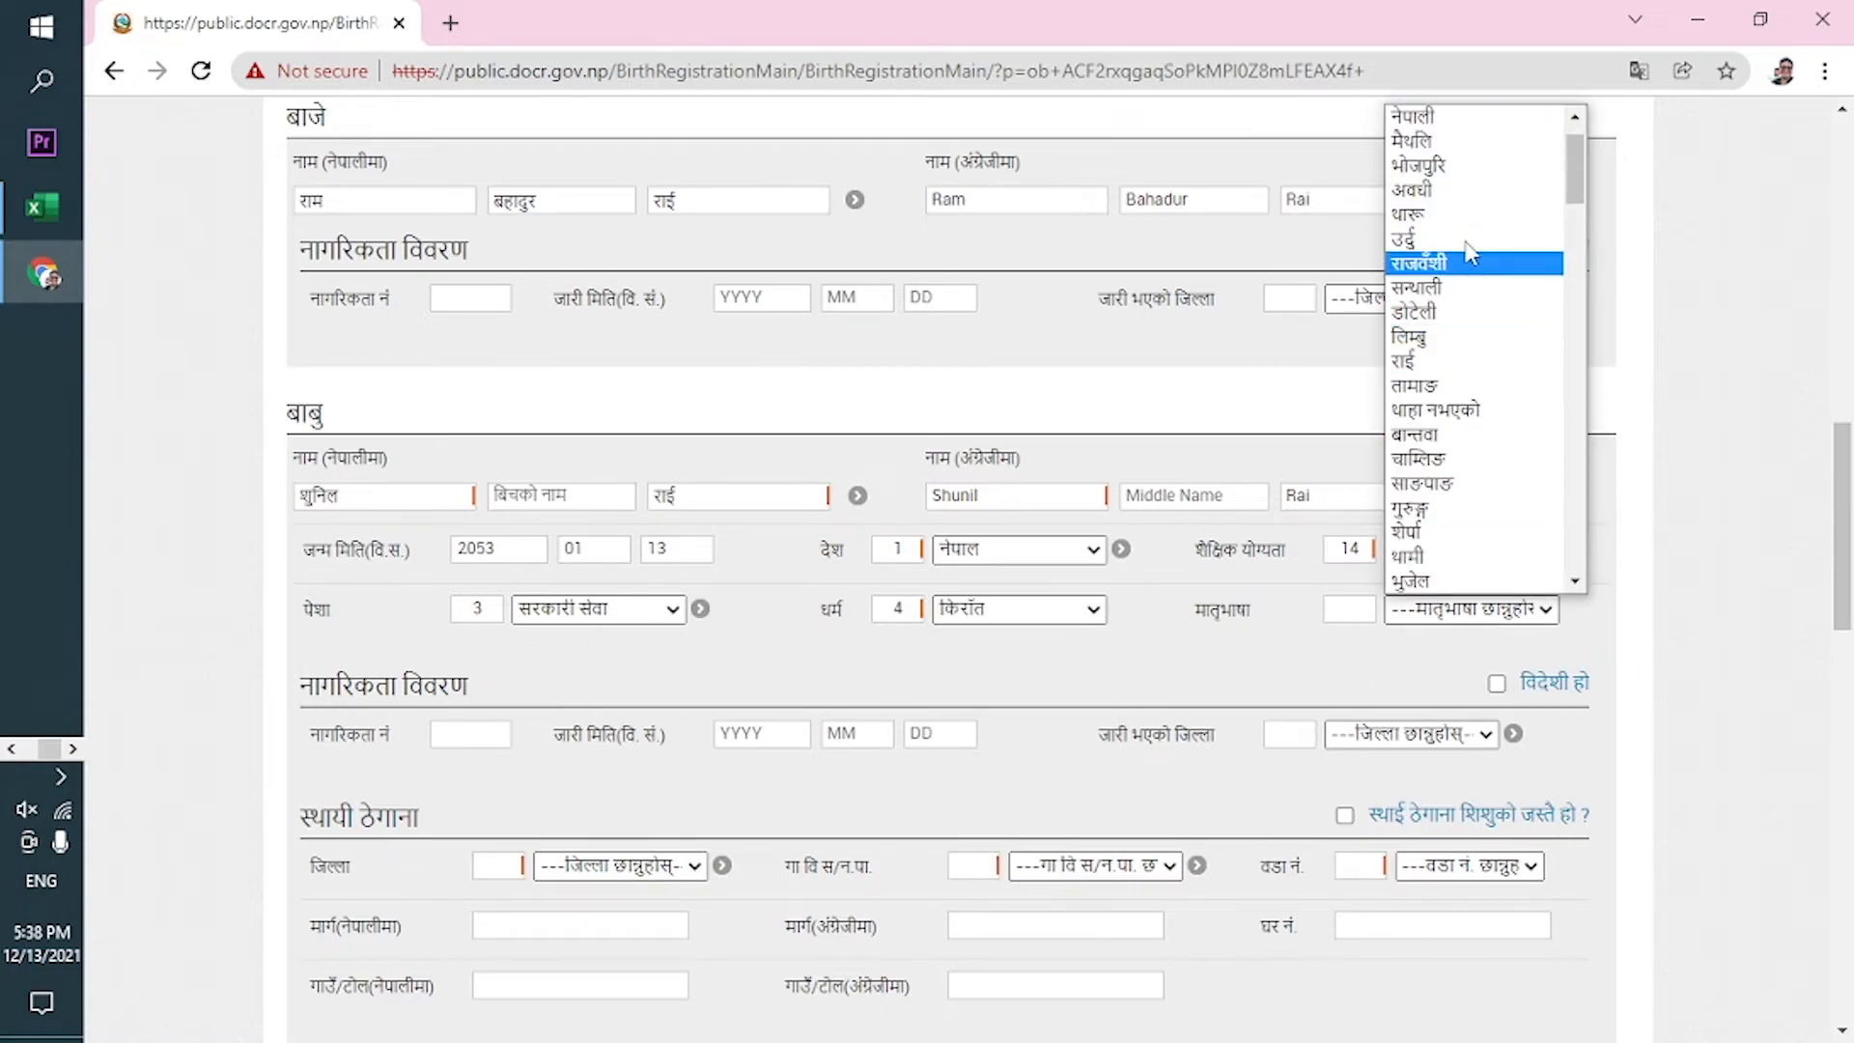
click(1451, 363)
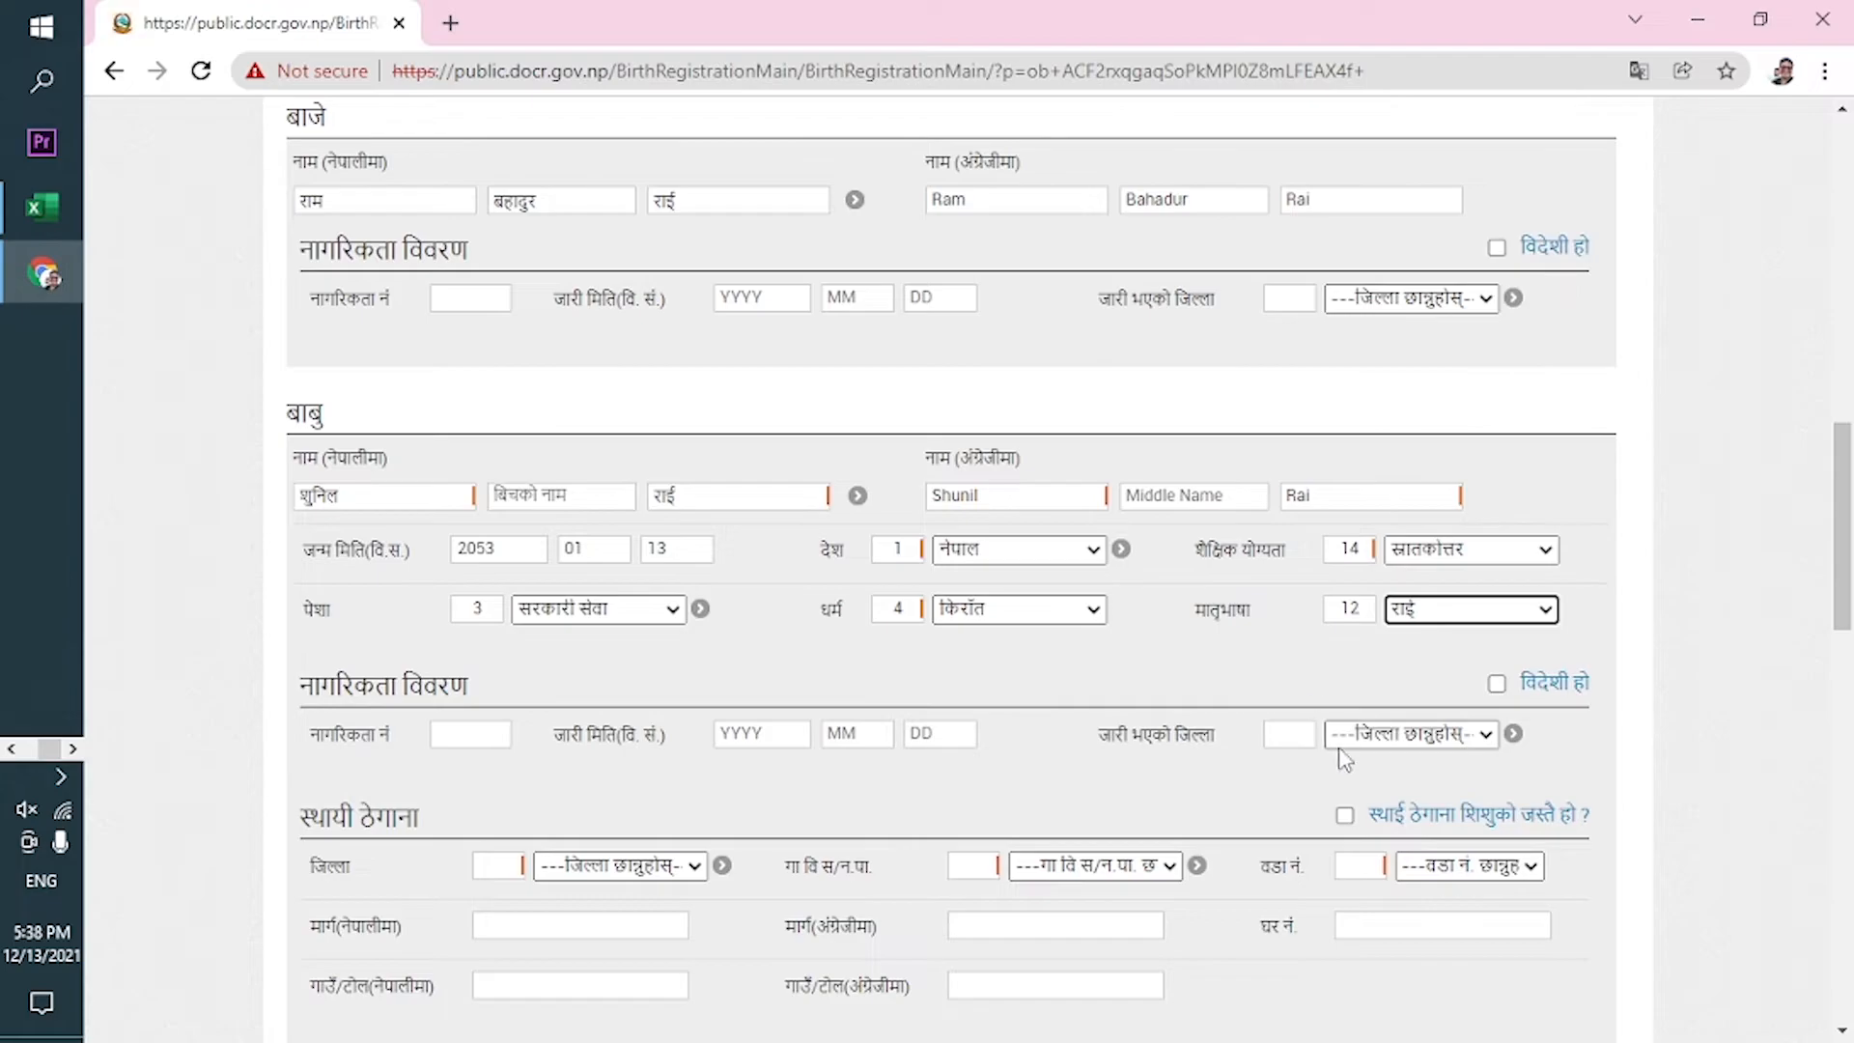
Enter the father's citizenship number and issue date 2077-02-13.
scroll(1828, 483, down, 3)
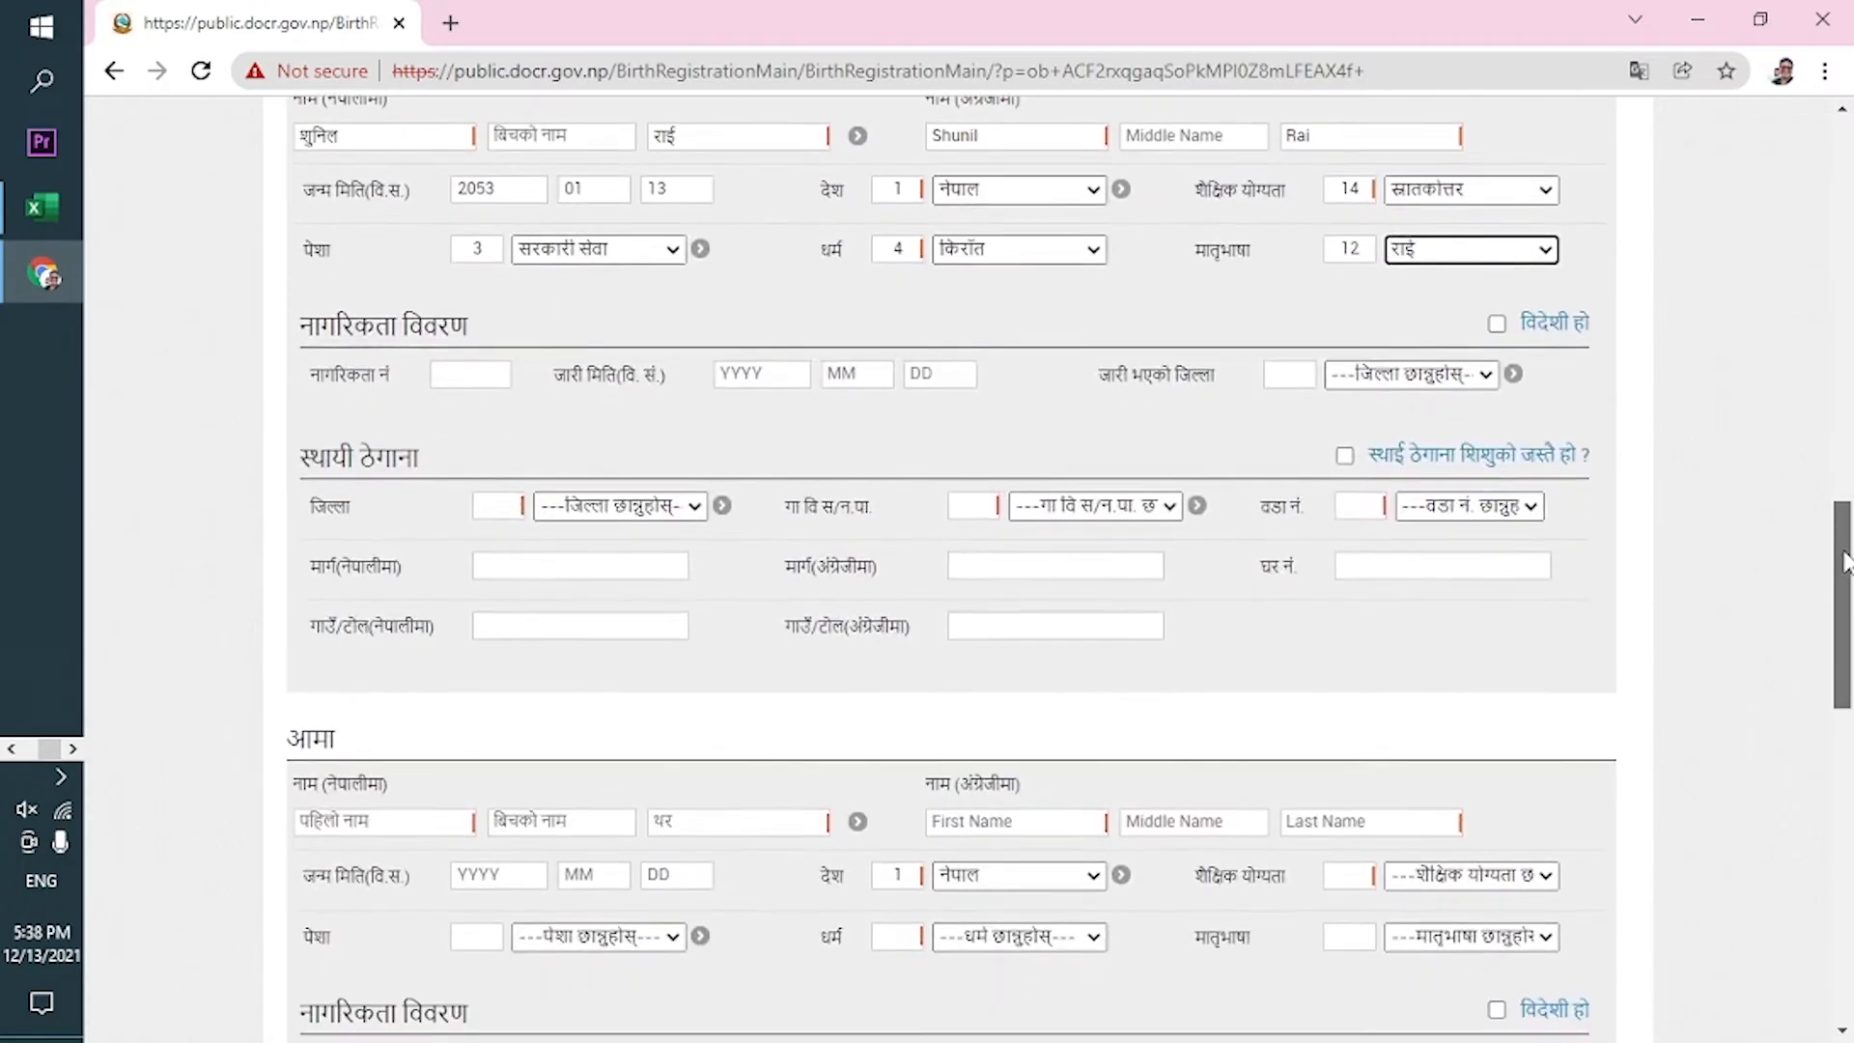
click(468, 367)
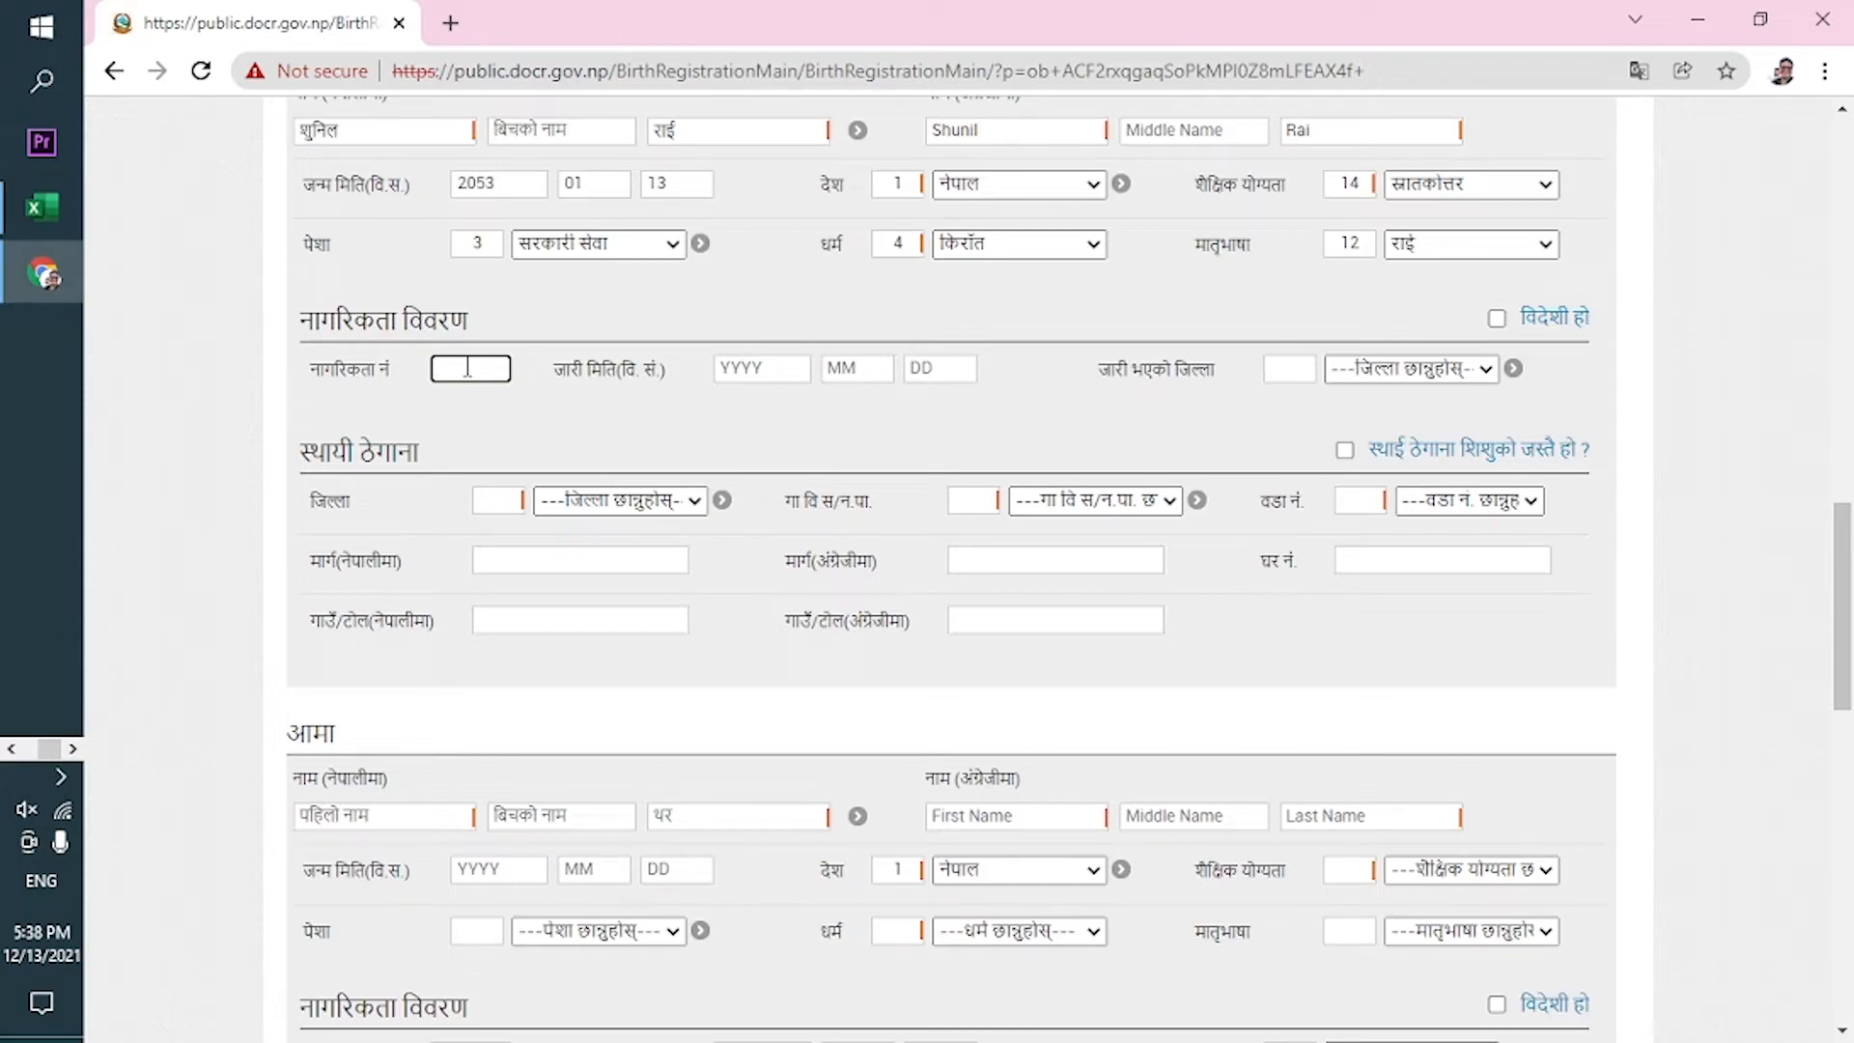
click(762, 375)
text(20)
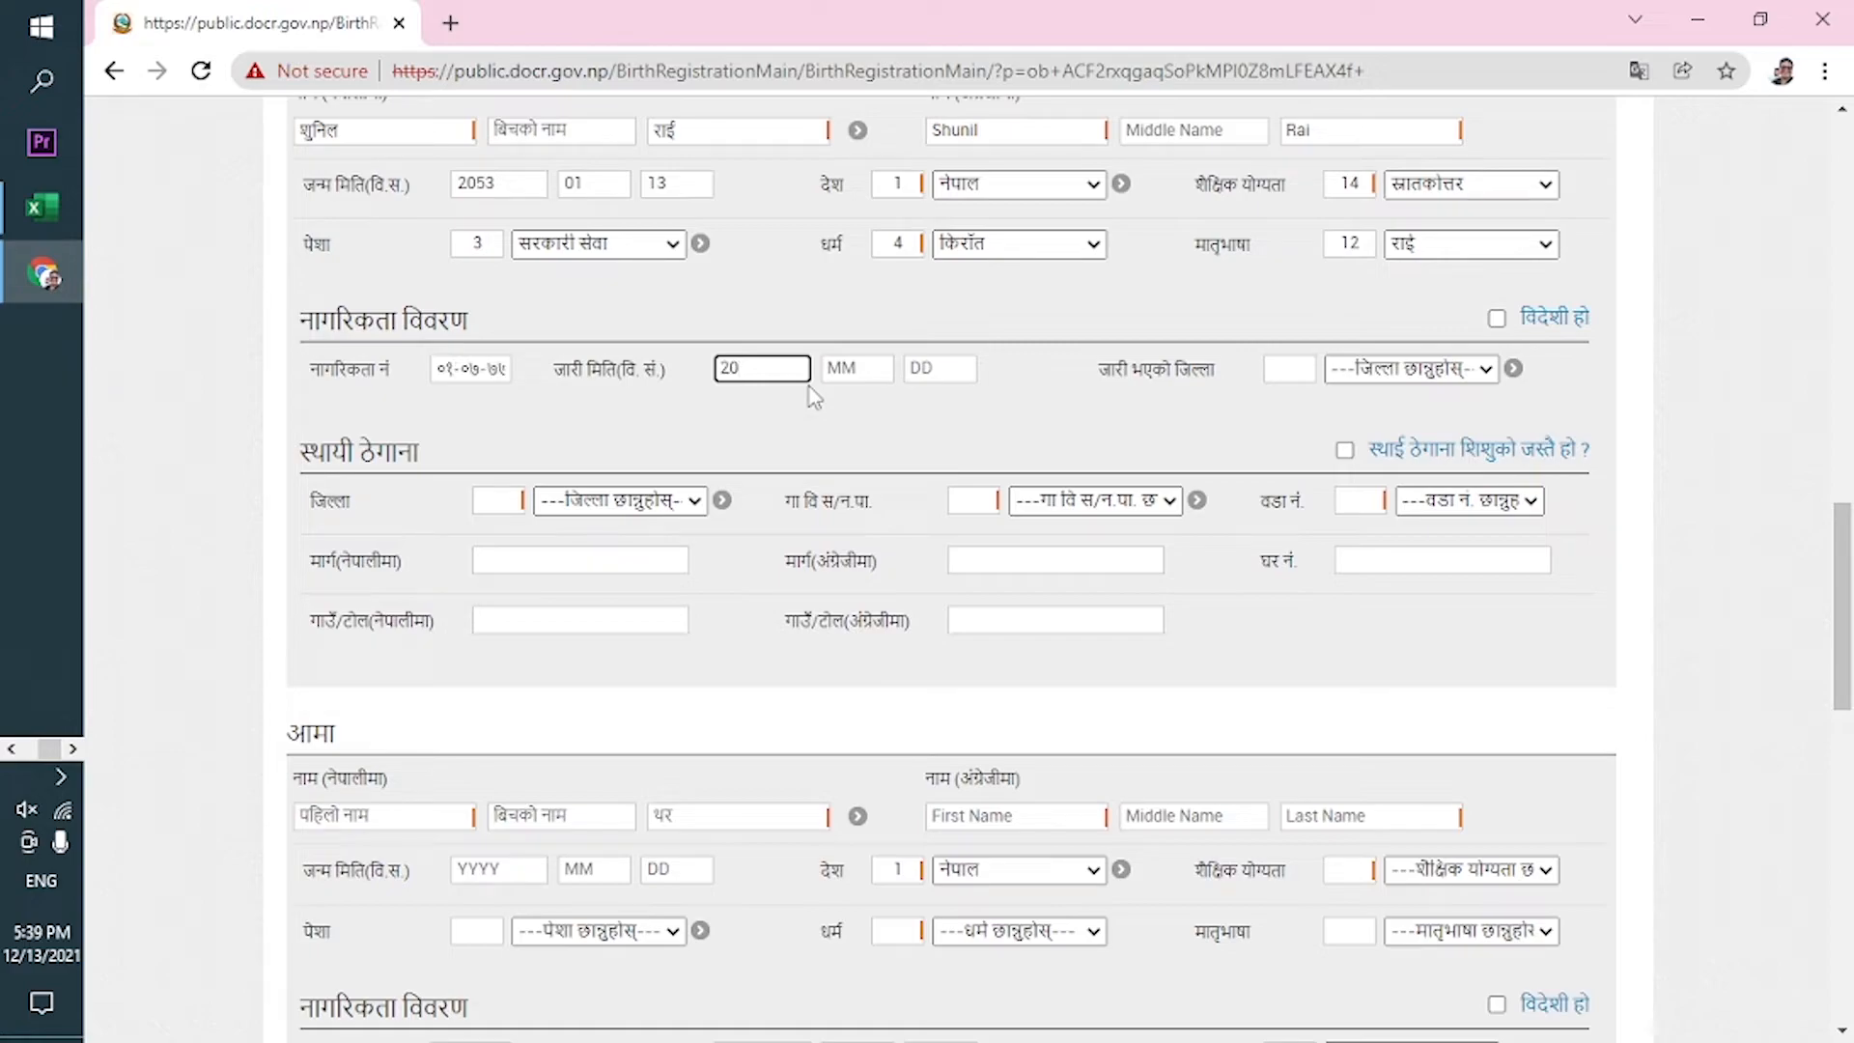
text(770213)
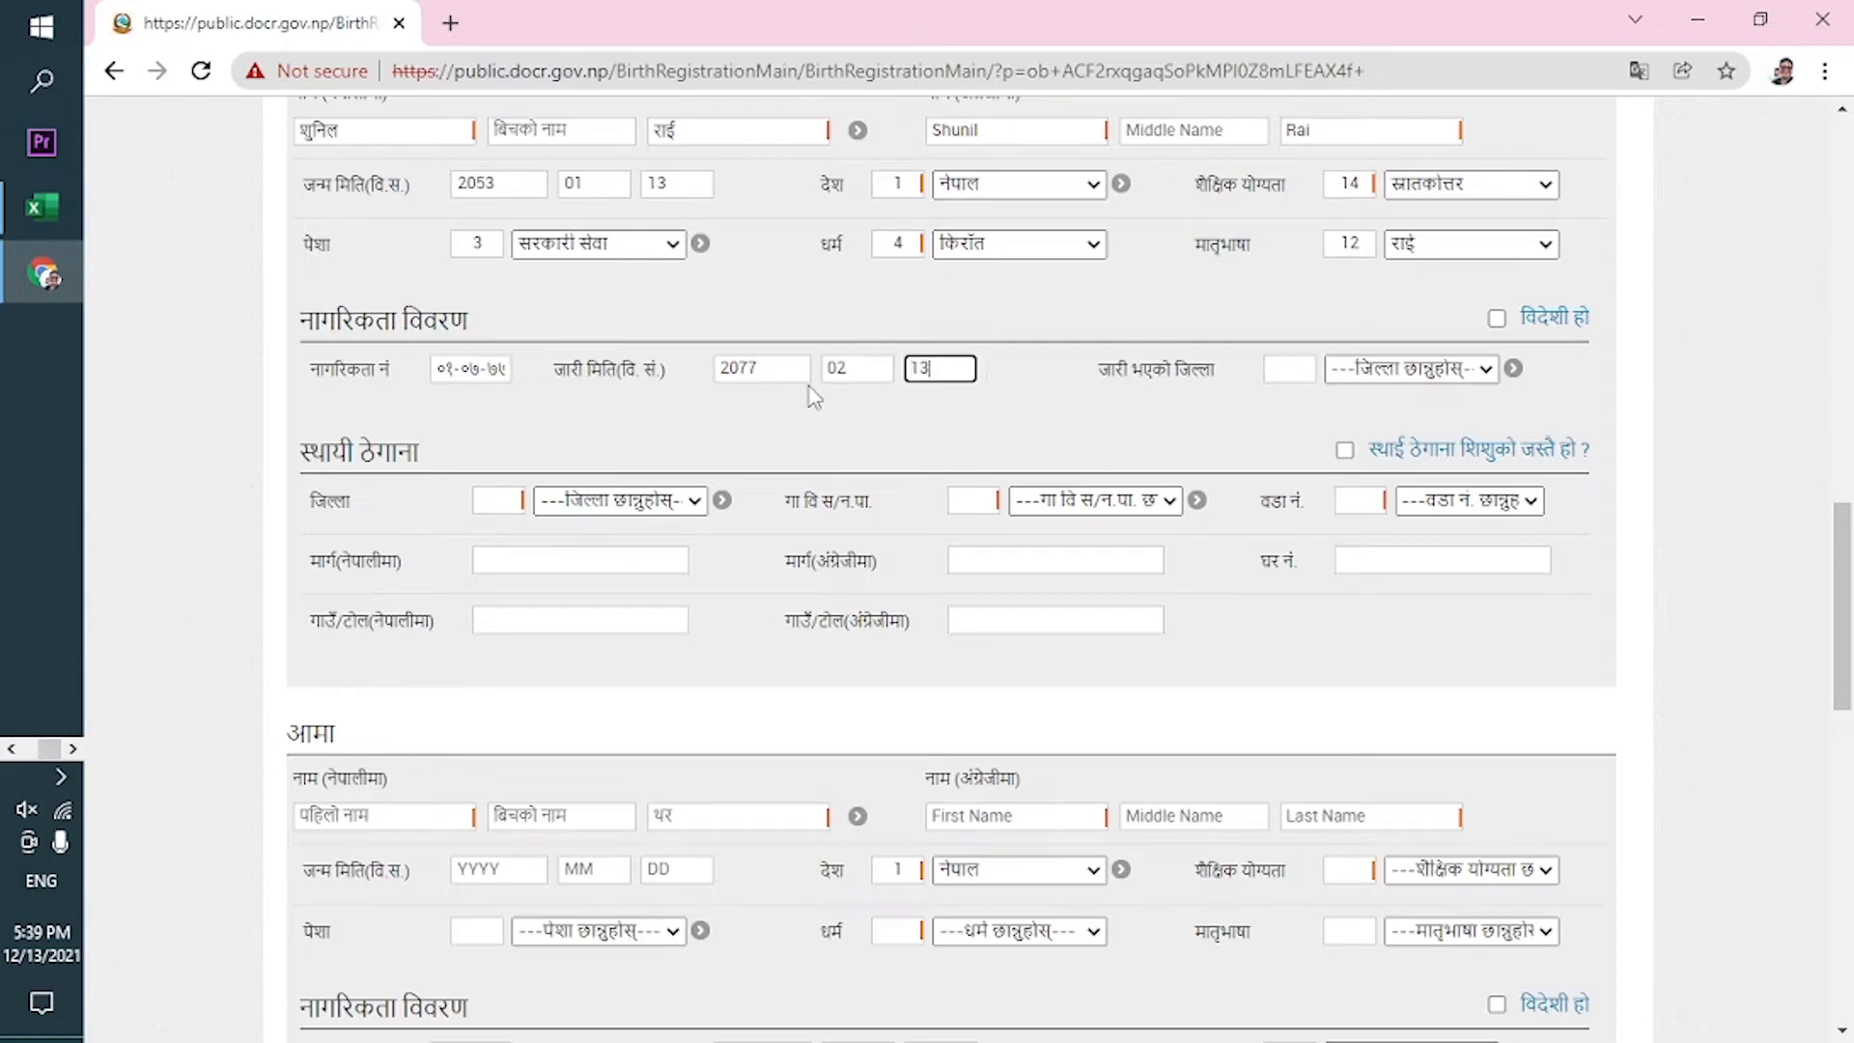
Set the citizenship issuing district to धनकुटा using district code 8.
click(1425, 369)
key(Down)
key(Down)
key(Down)
key(Down)
key(Down)
key(Down)
key(Down)
key(Down)
key(Down)
key(Down)
click(1289, 369)
click(1295, 413)
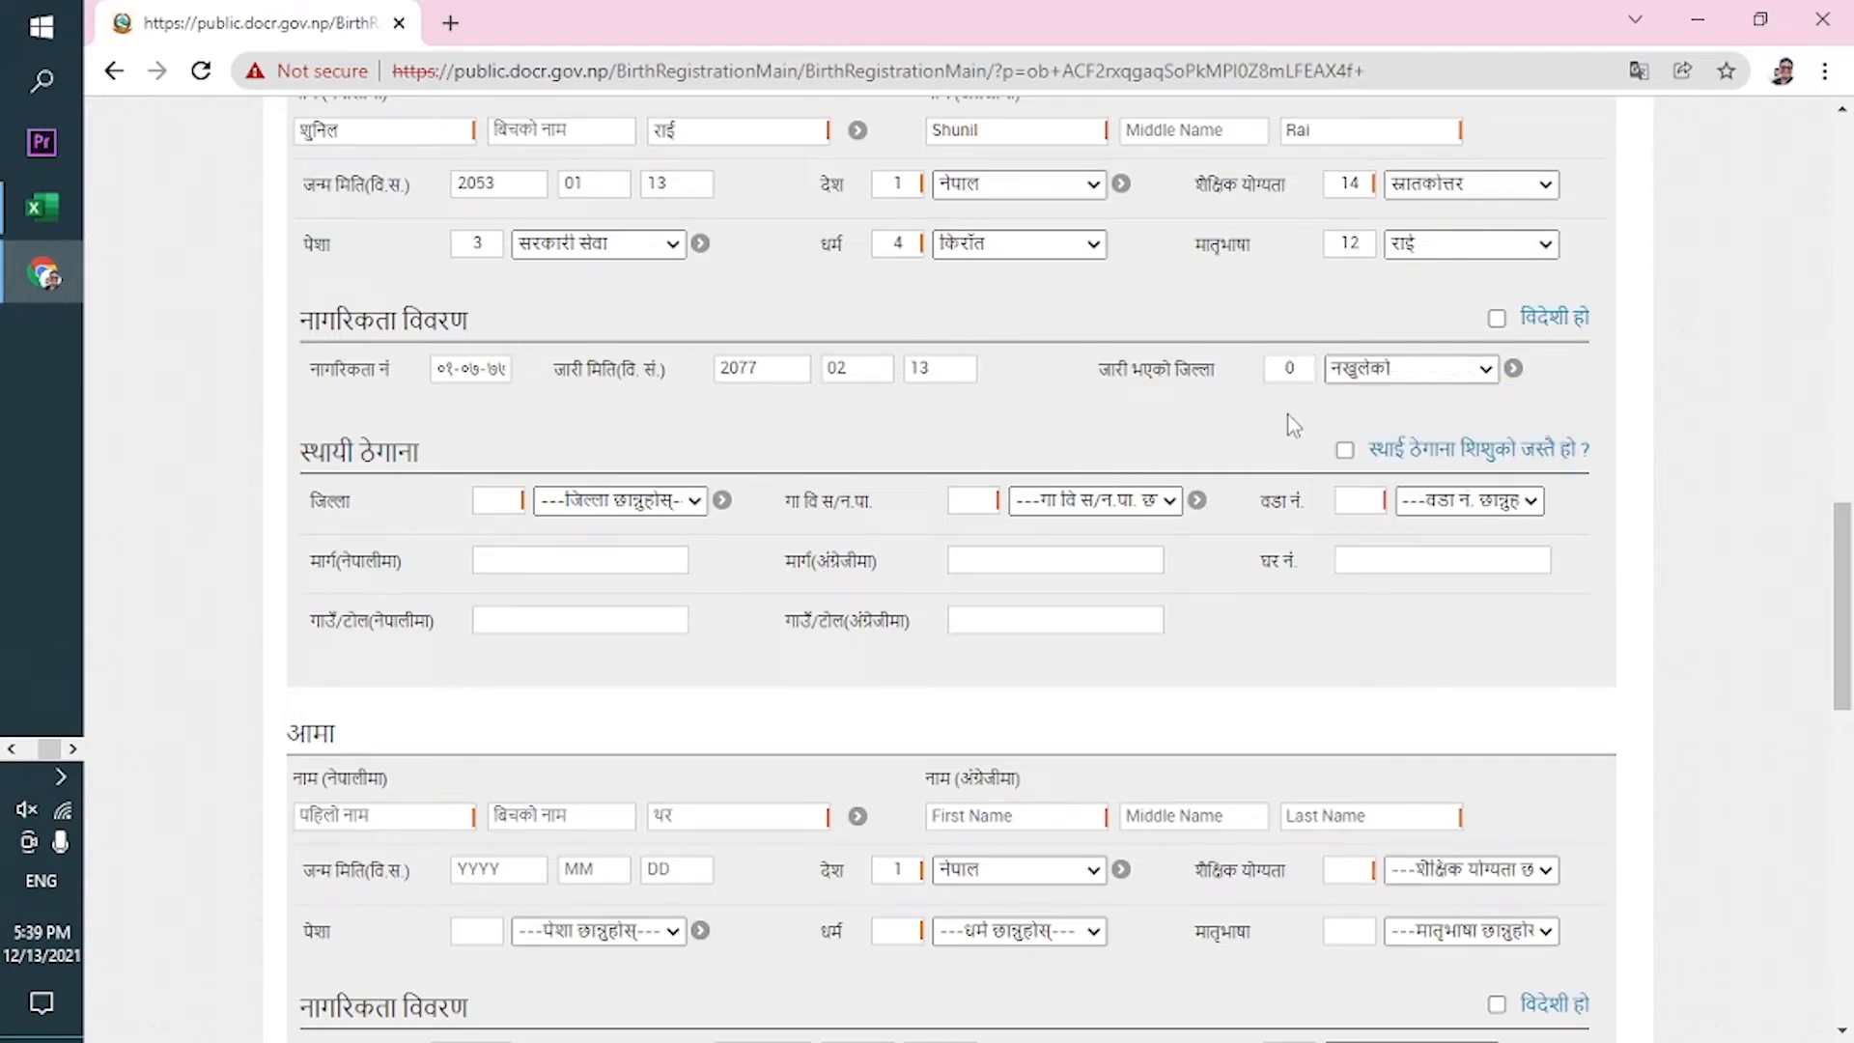
click(1297, 359)
click(1302, 425)
Set the father's permanent address: district code 8 धनकुटा, municipality धनकुटा, ward 3.
click(606, 504)
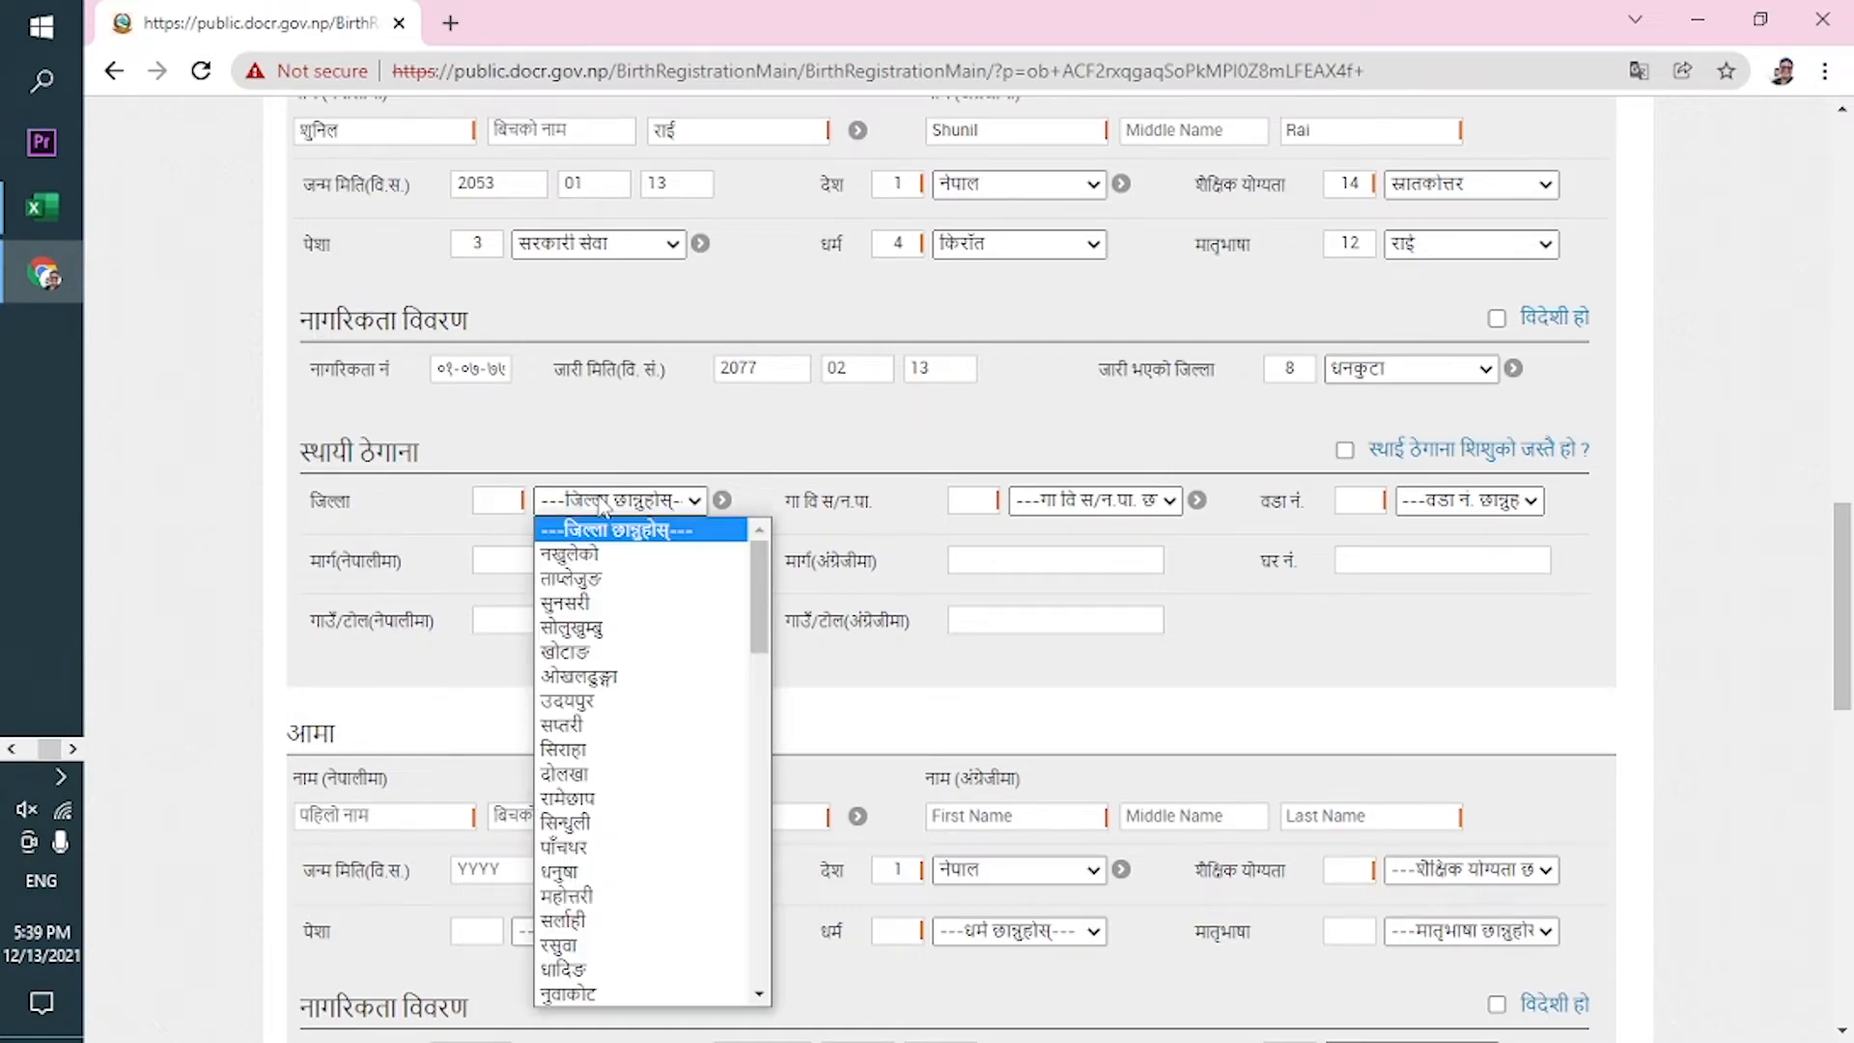
click(501, 500)
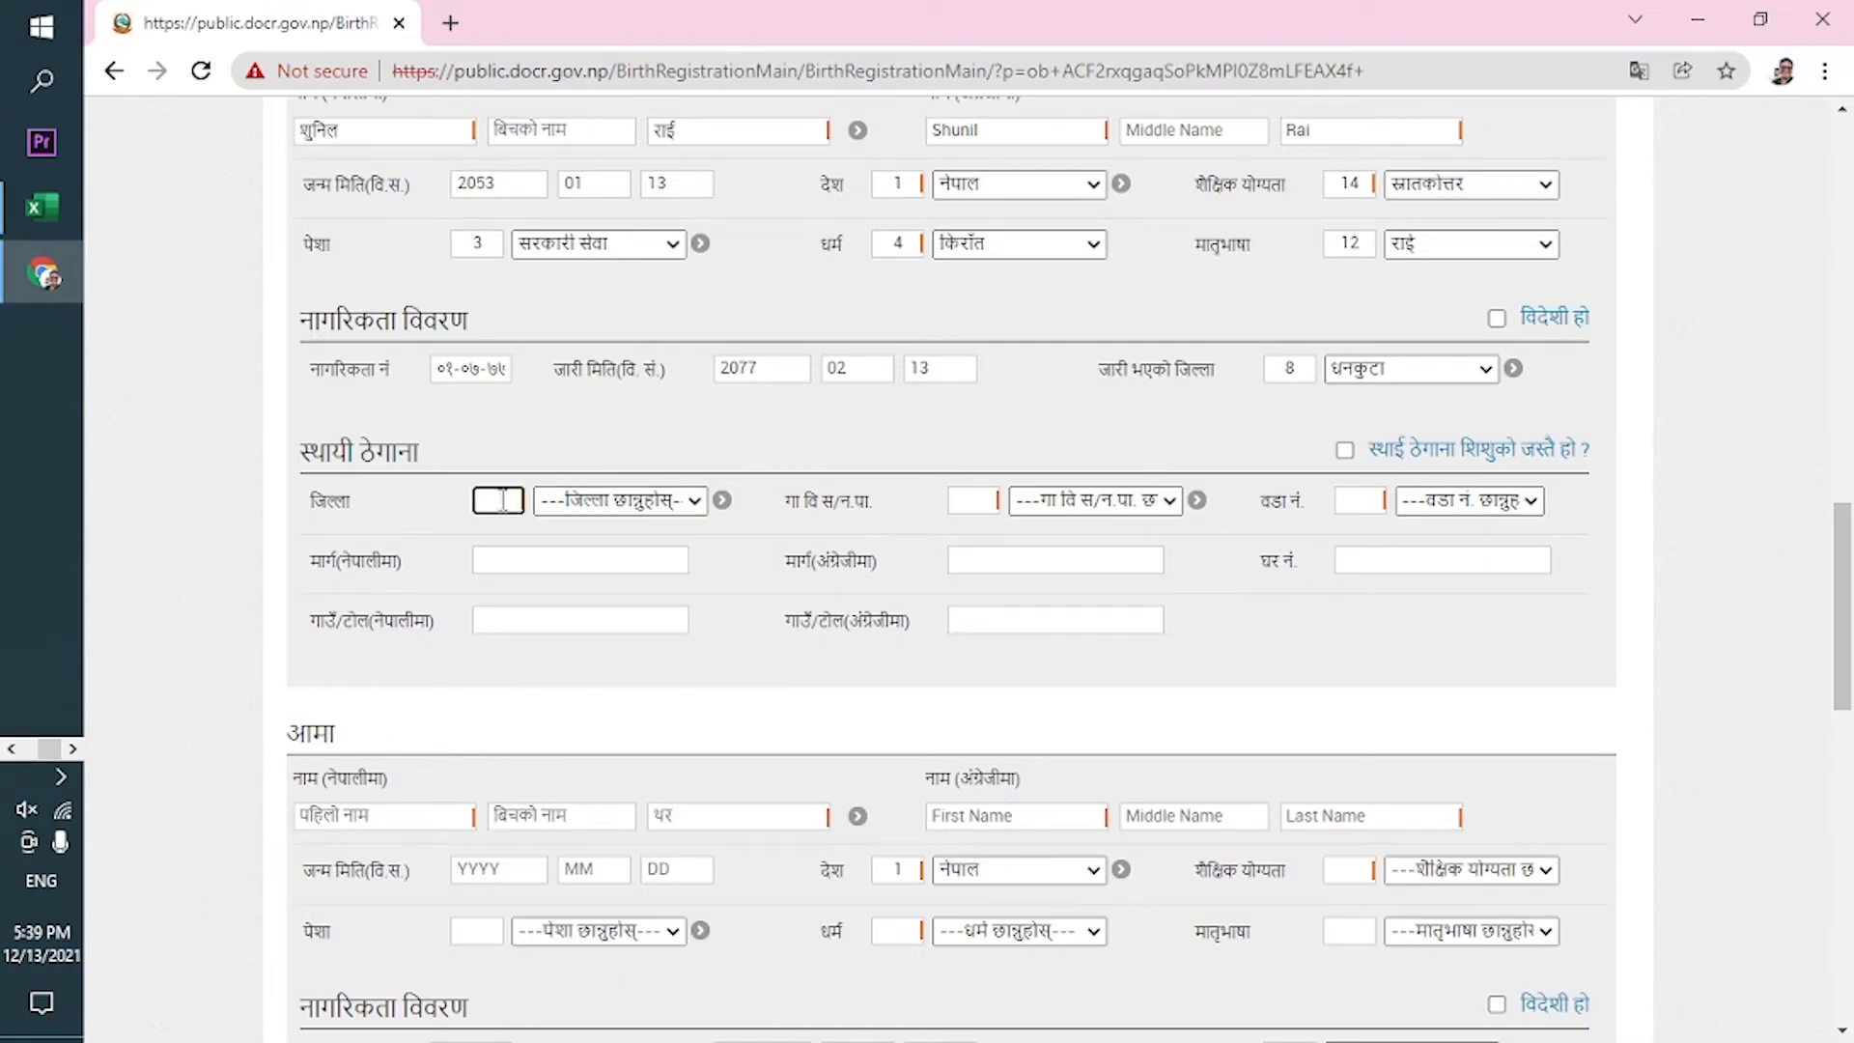
text(8)
click(965, 504)
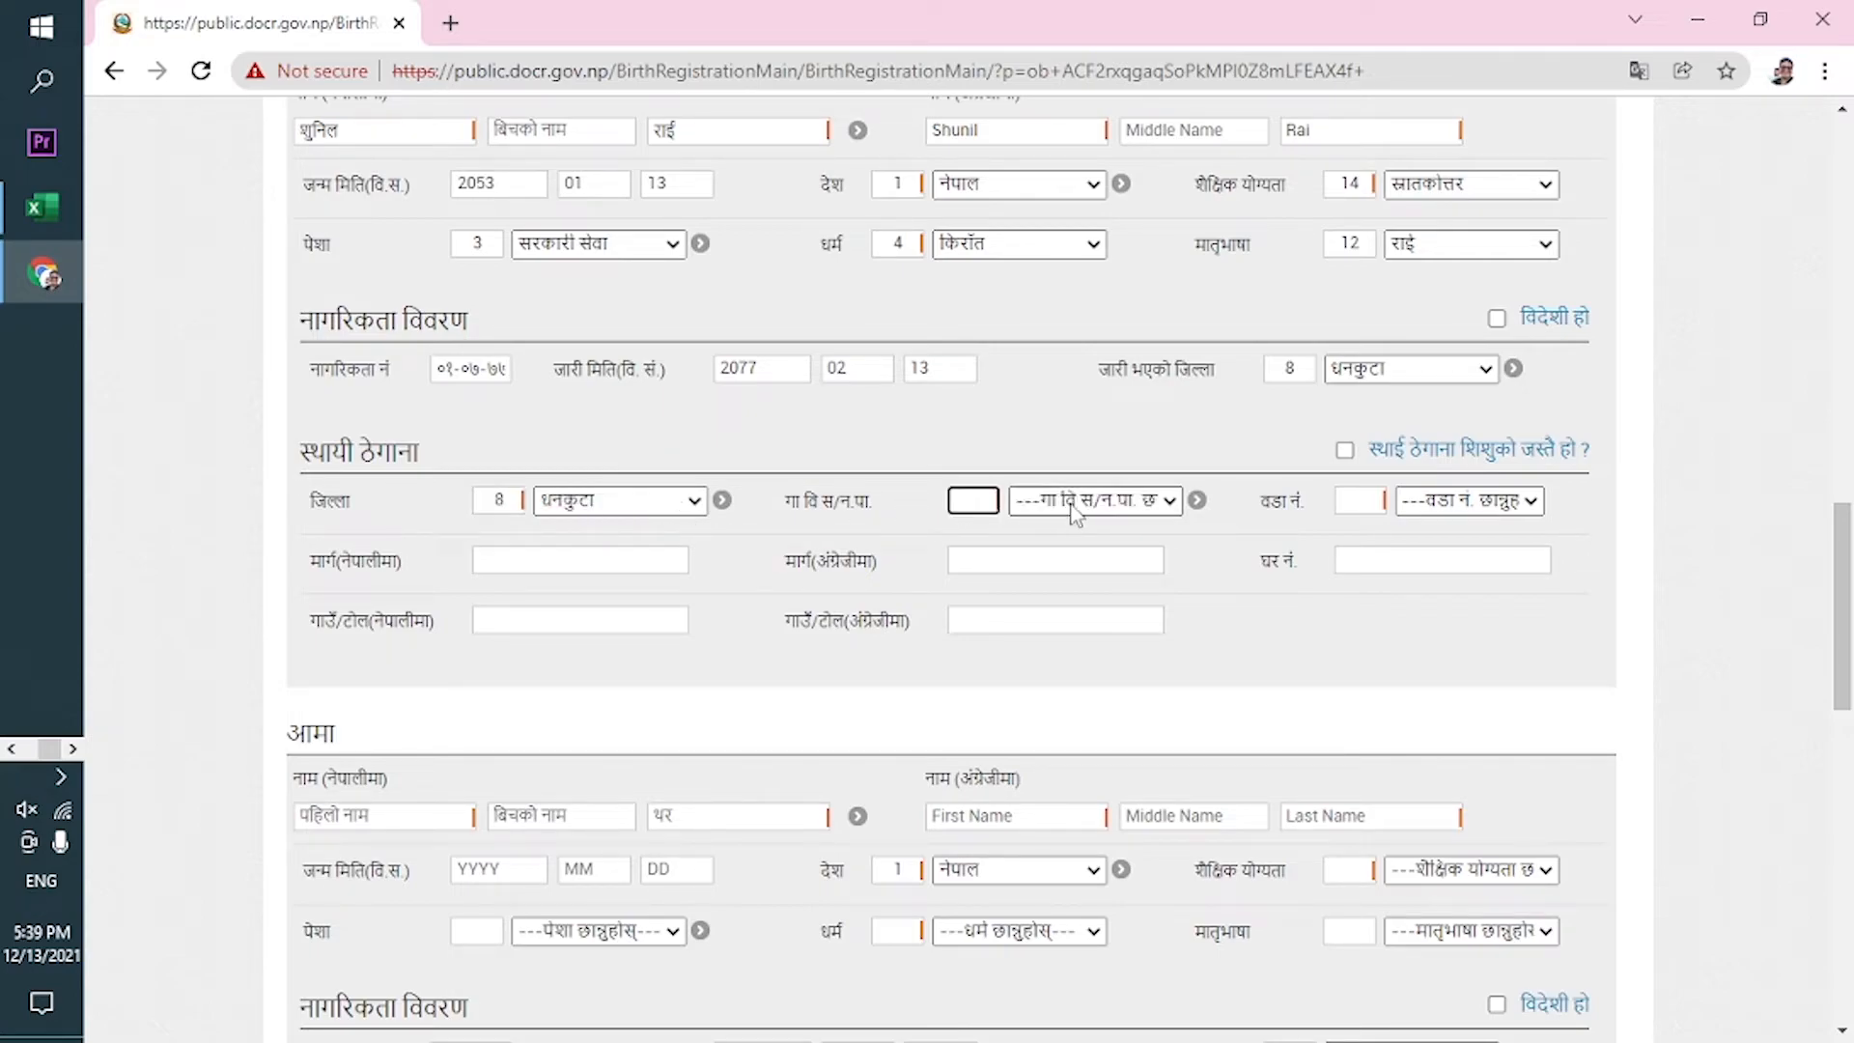
click(1070, 508)
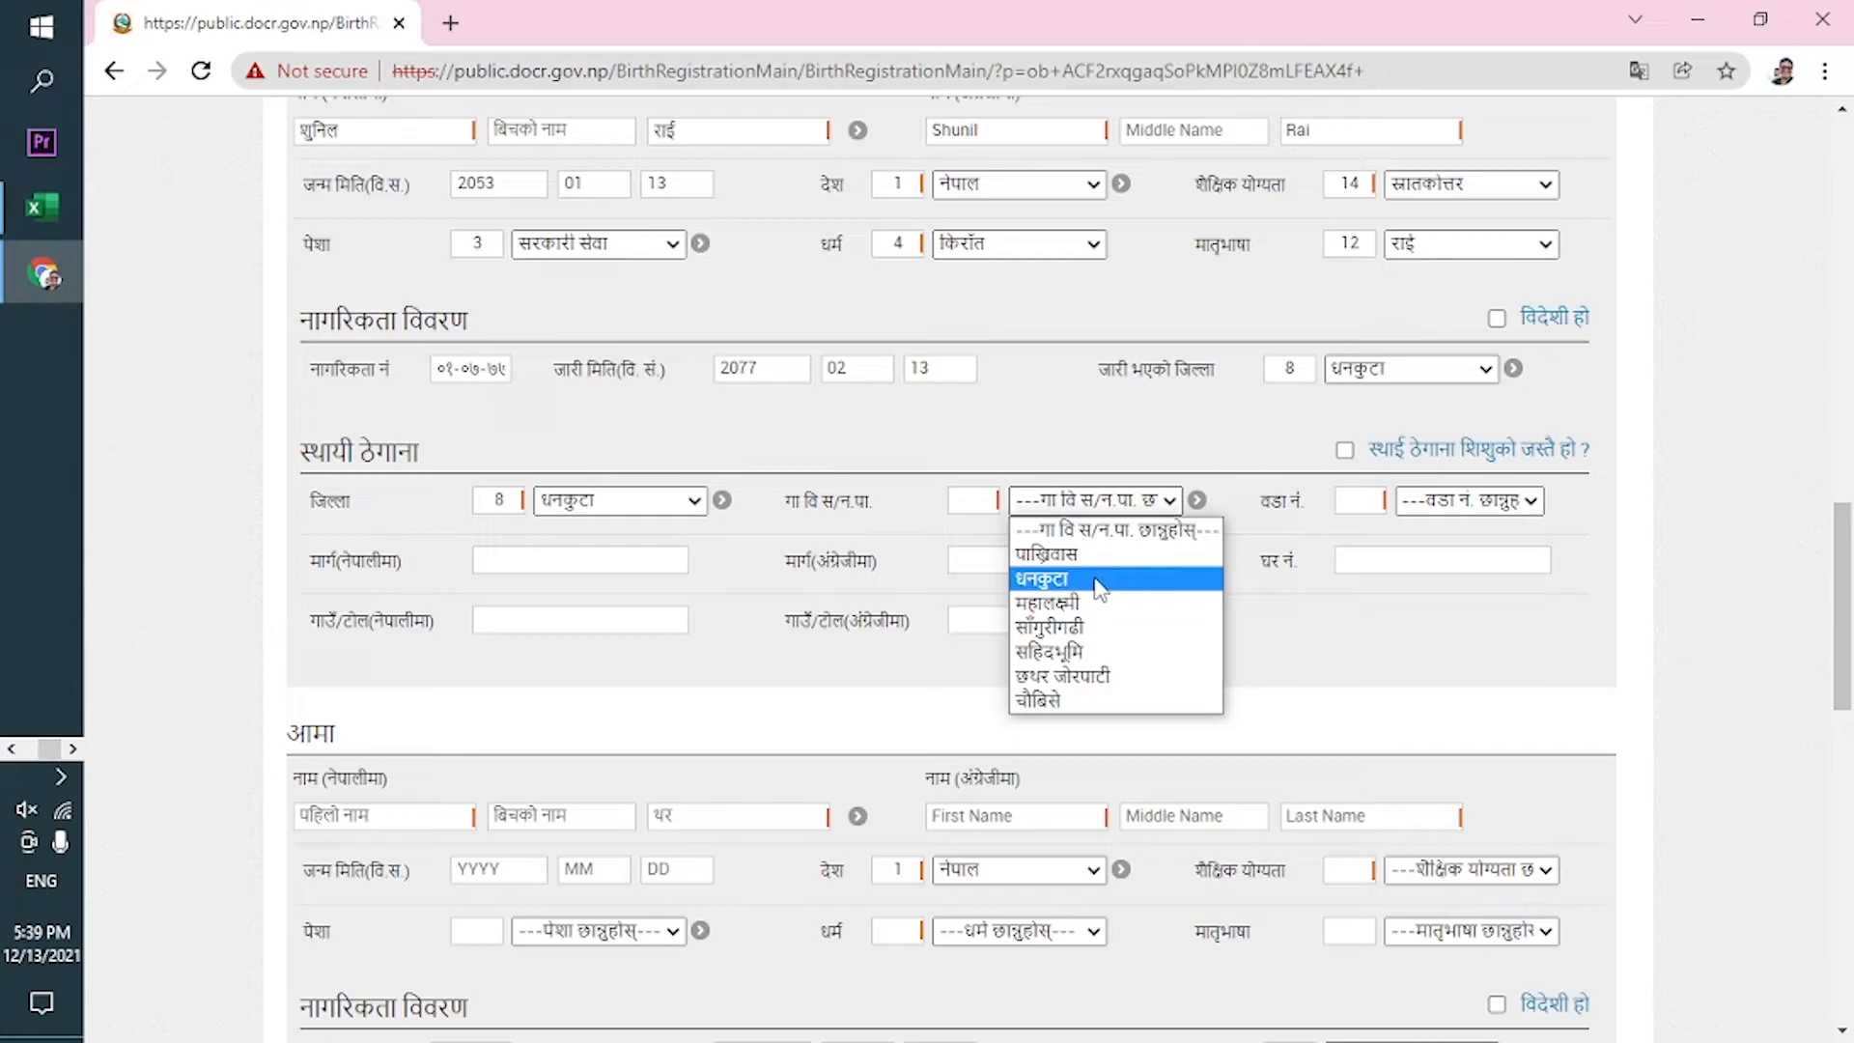
click(1099, 585)
click(1451, 513)
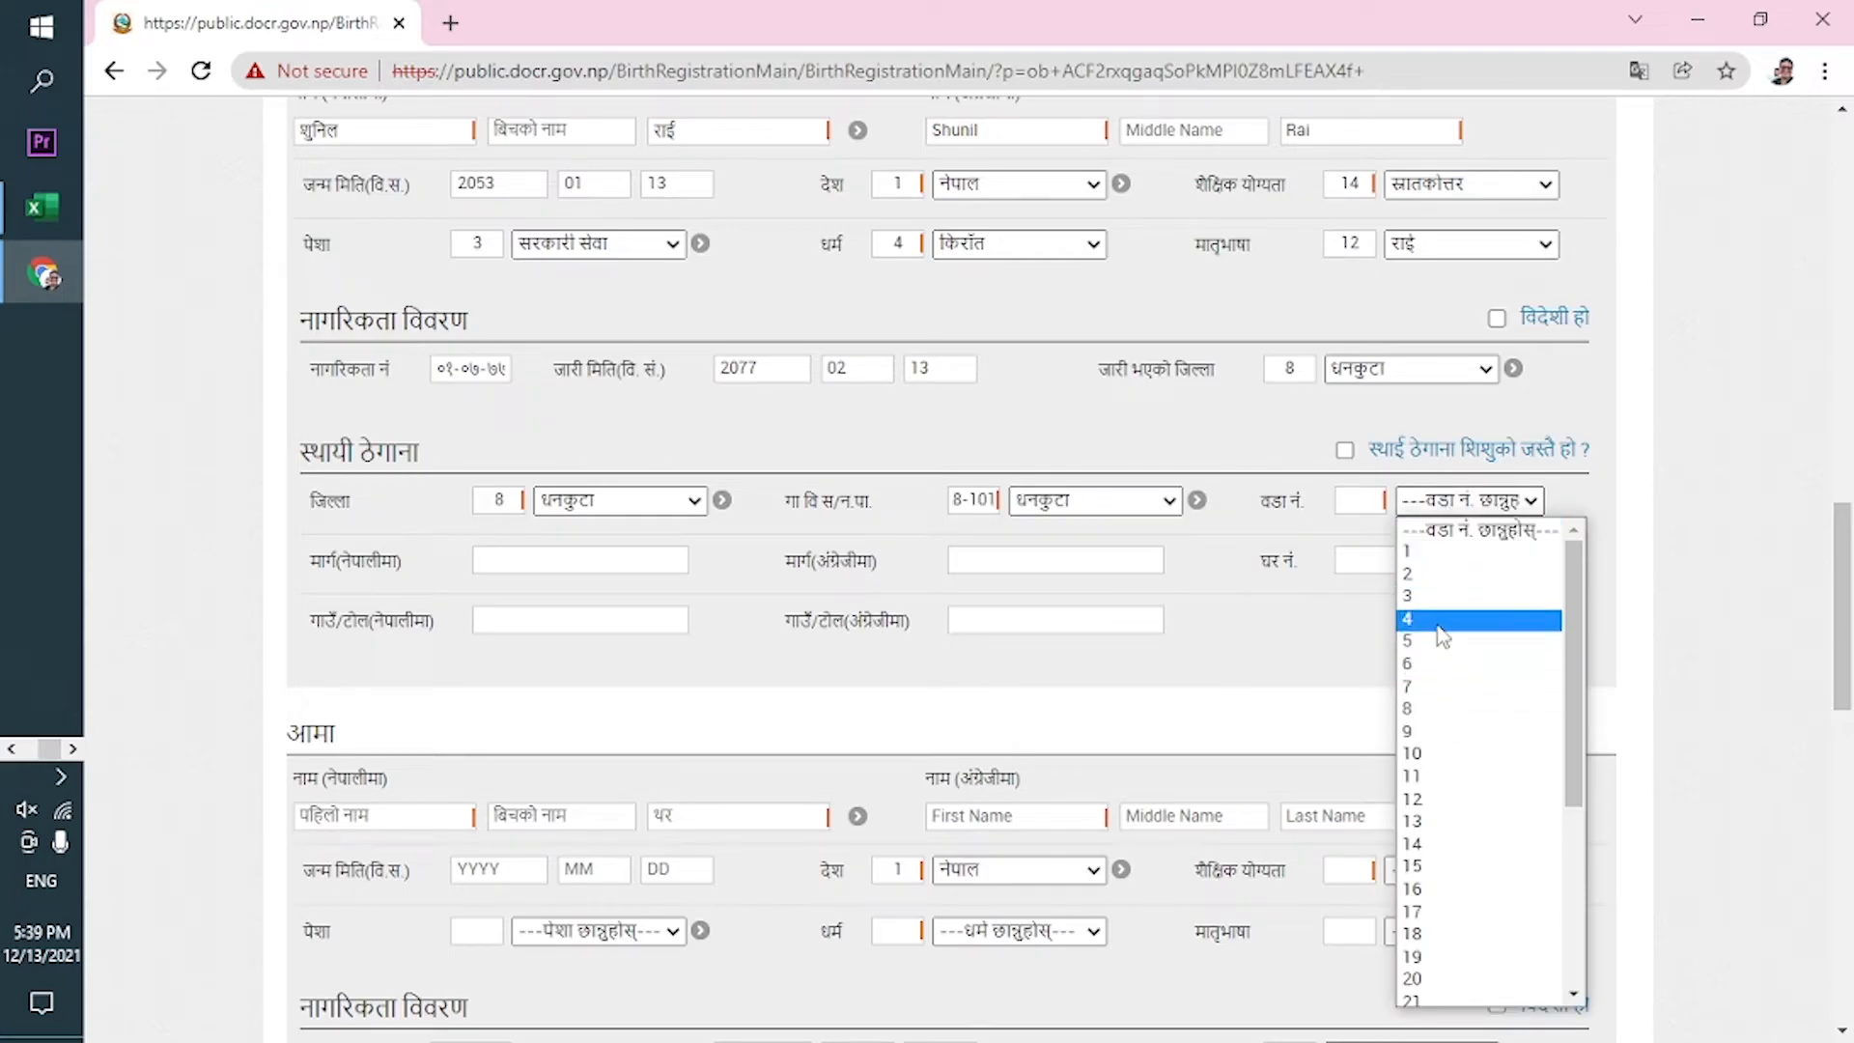
click(1439, 596)
mouse_move(1841, 599)
mouse_down()
mouse_move(1840, 500)
mouse_move(1844, 618)
mouse_up()
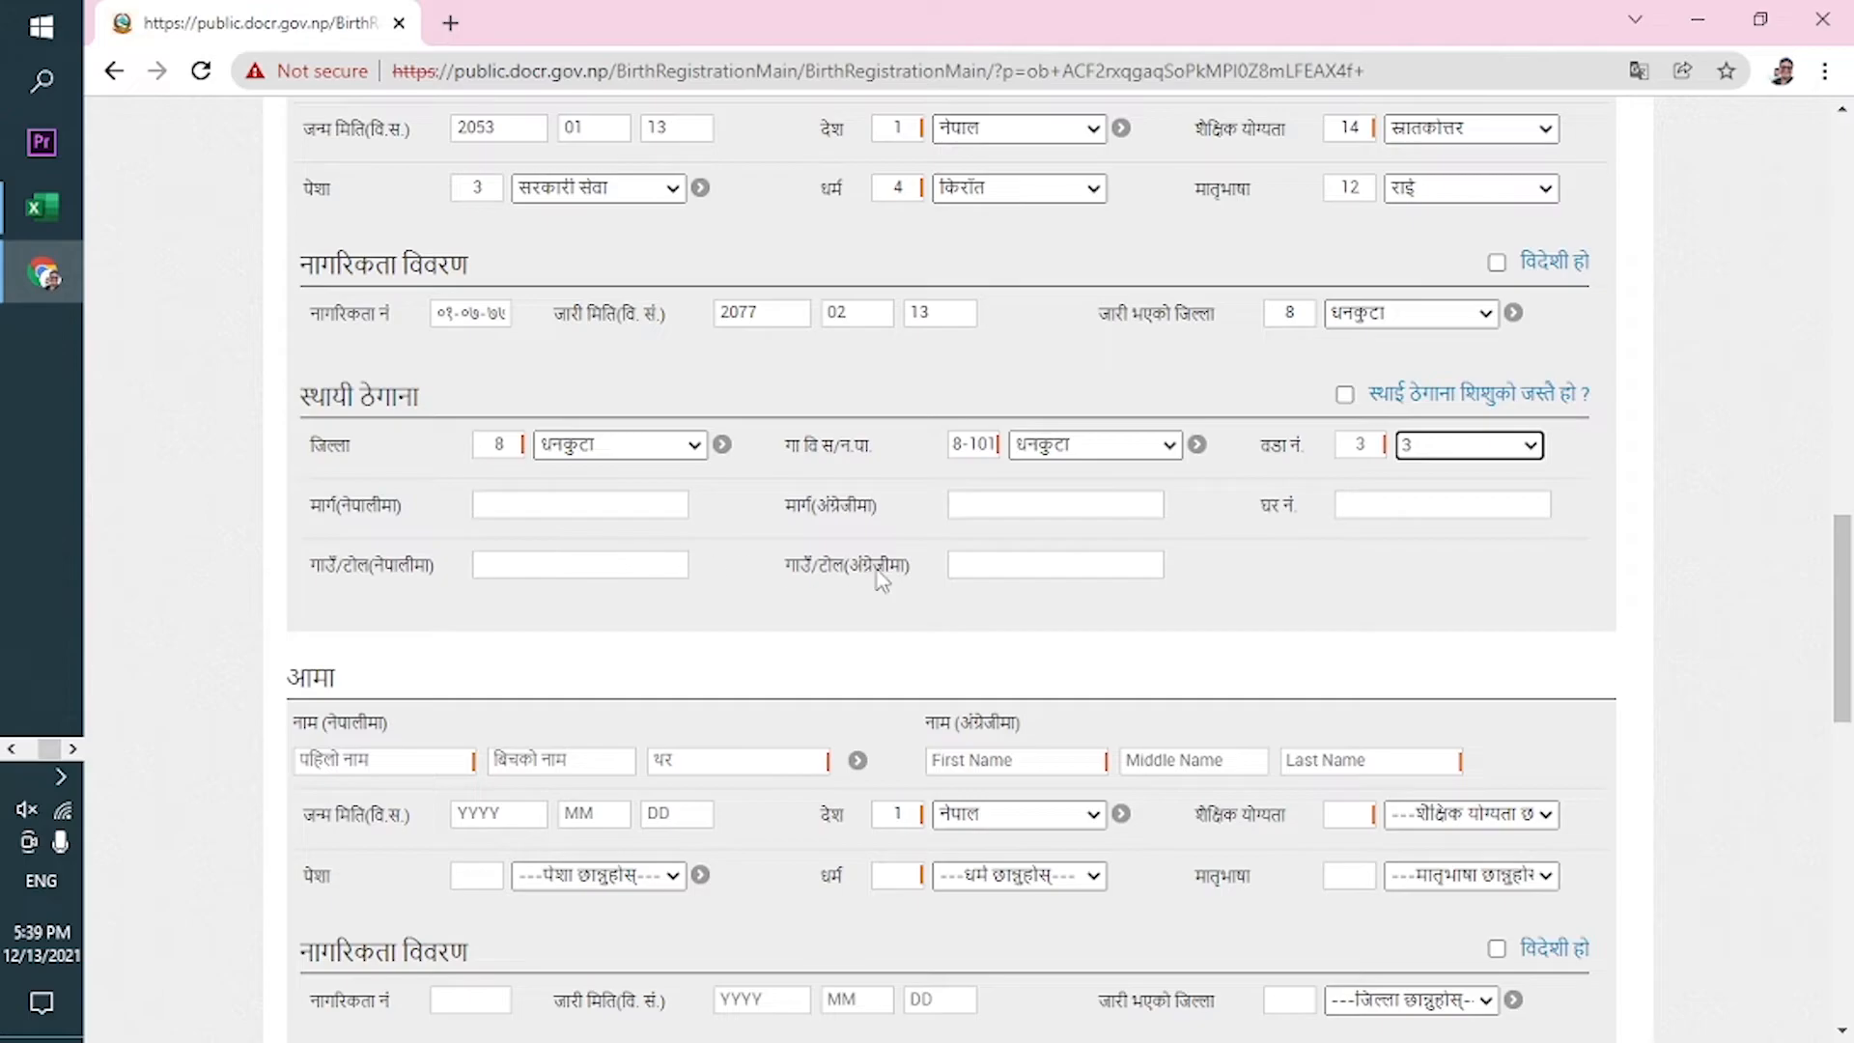
click(1415, 513)
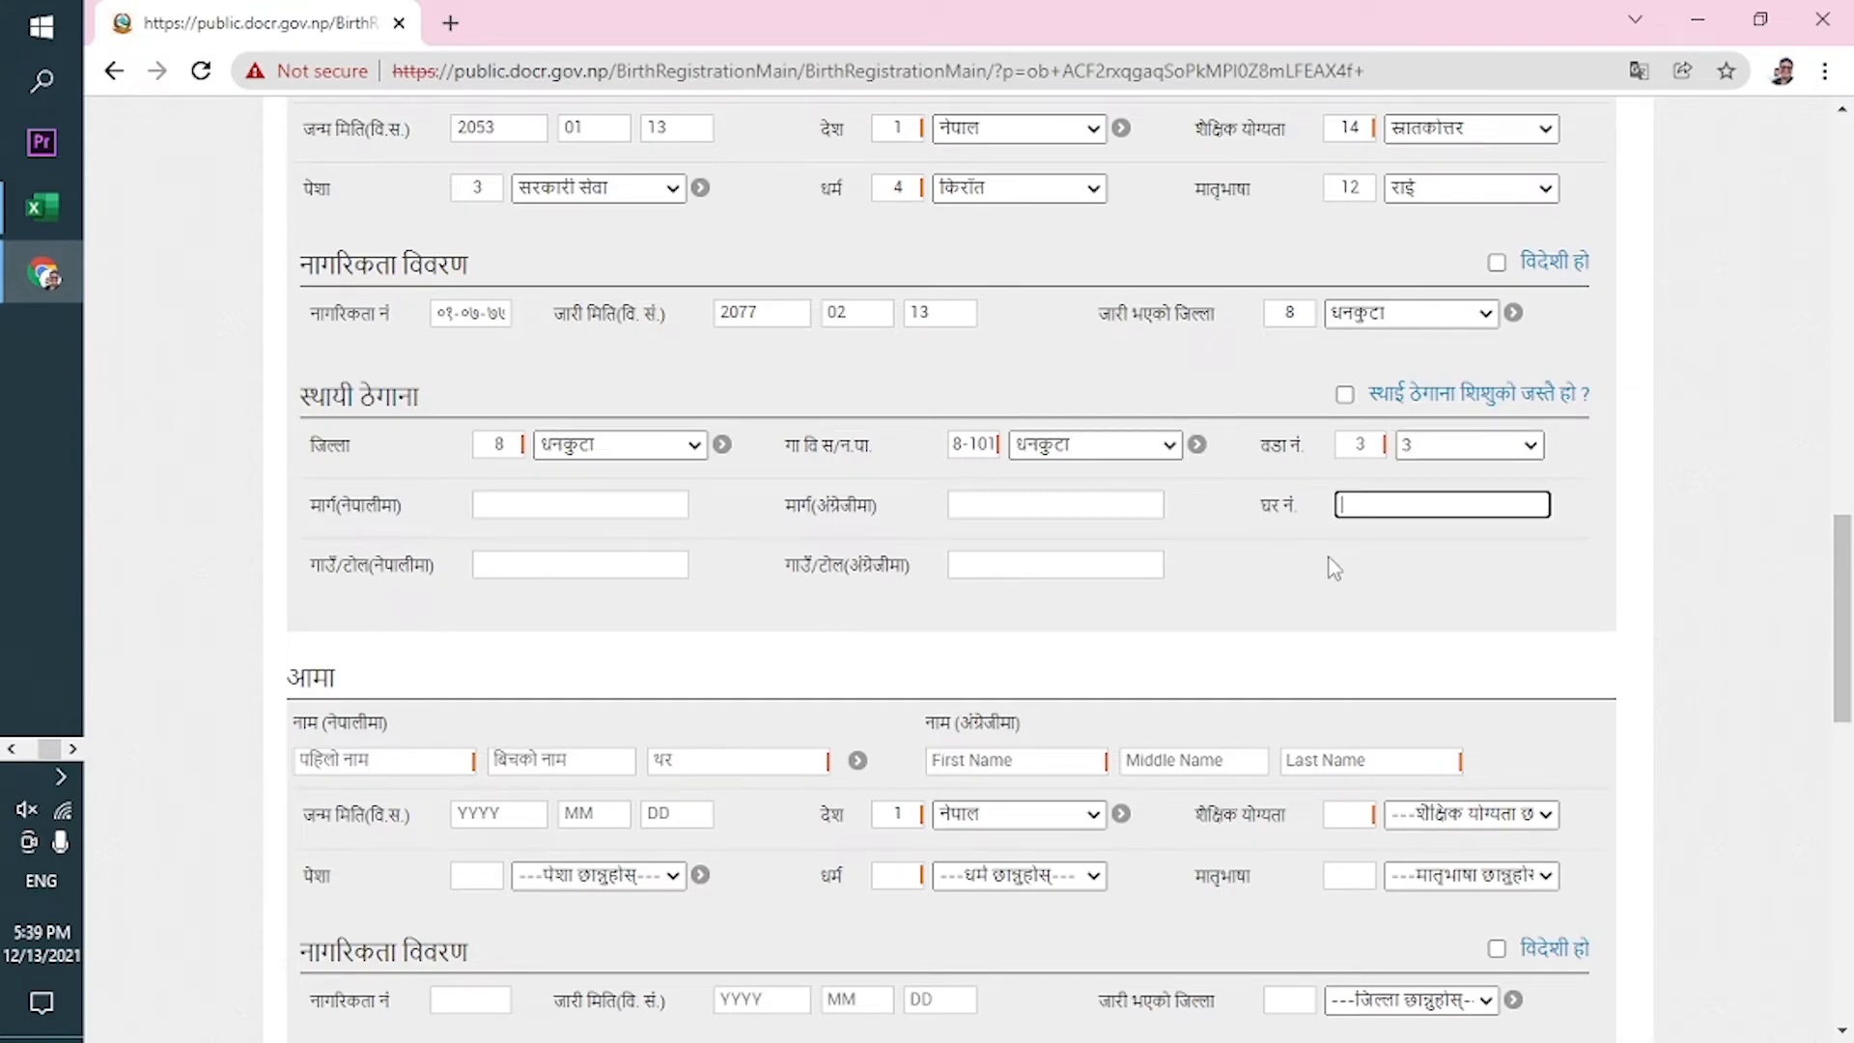
Enter the mother's first name and surname in Nepali and English, and birth date 2055-01-13.
scroll(1168, 584, down, 2)
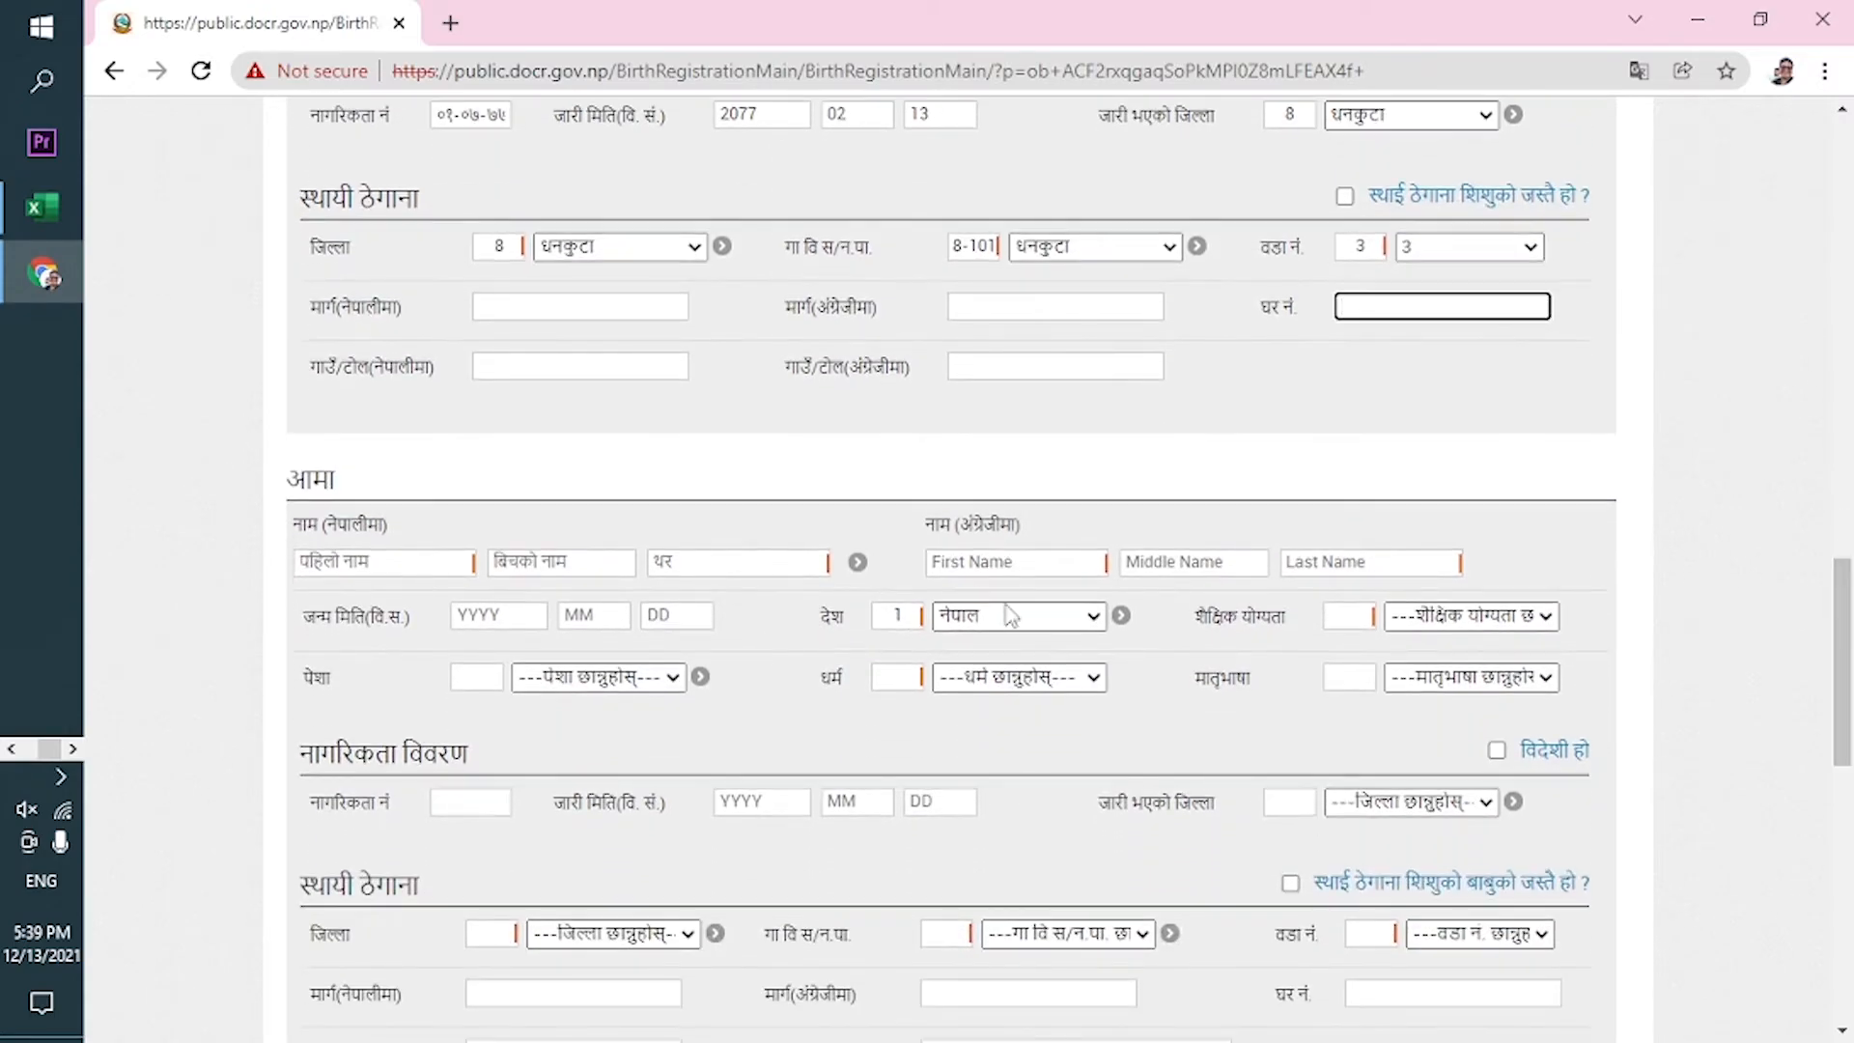
click(414, 570)
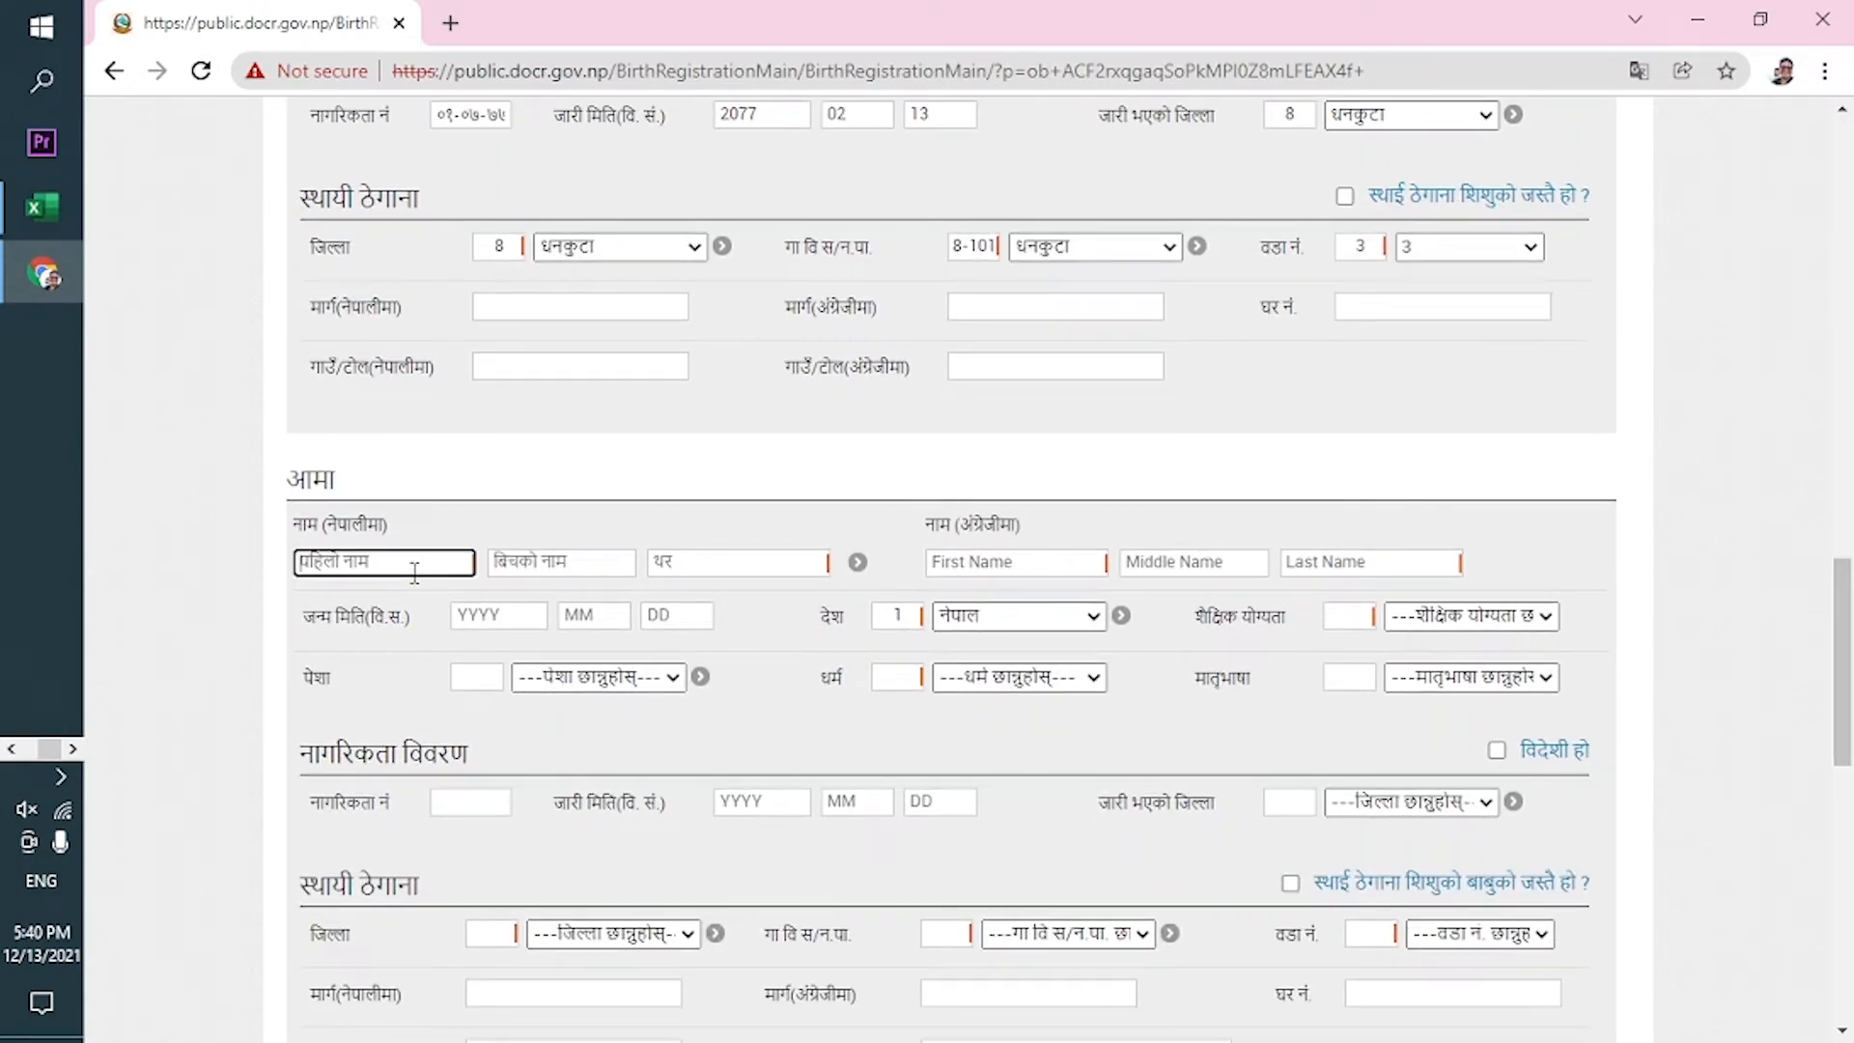
text(पवित्रा)
key(Tab)
key(Tab)
text(त)
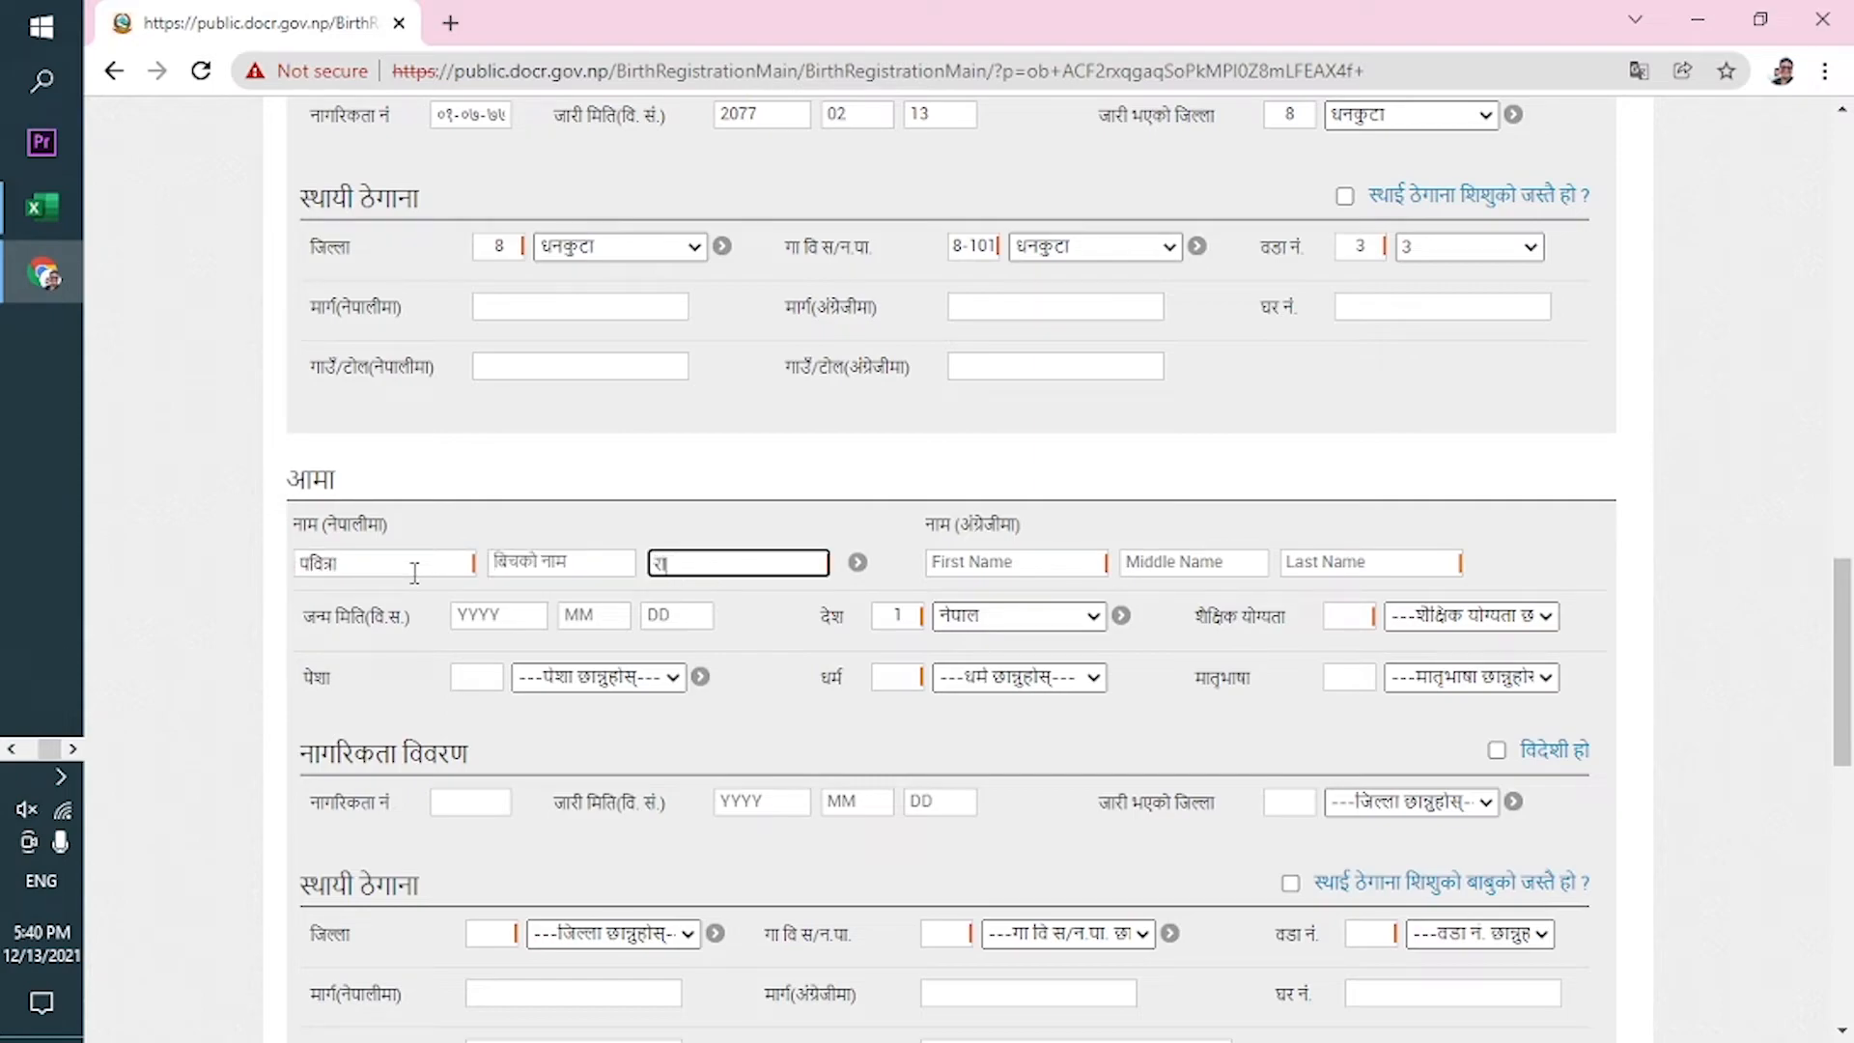
text(ई)
key(Tab)
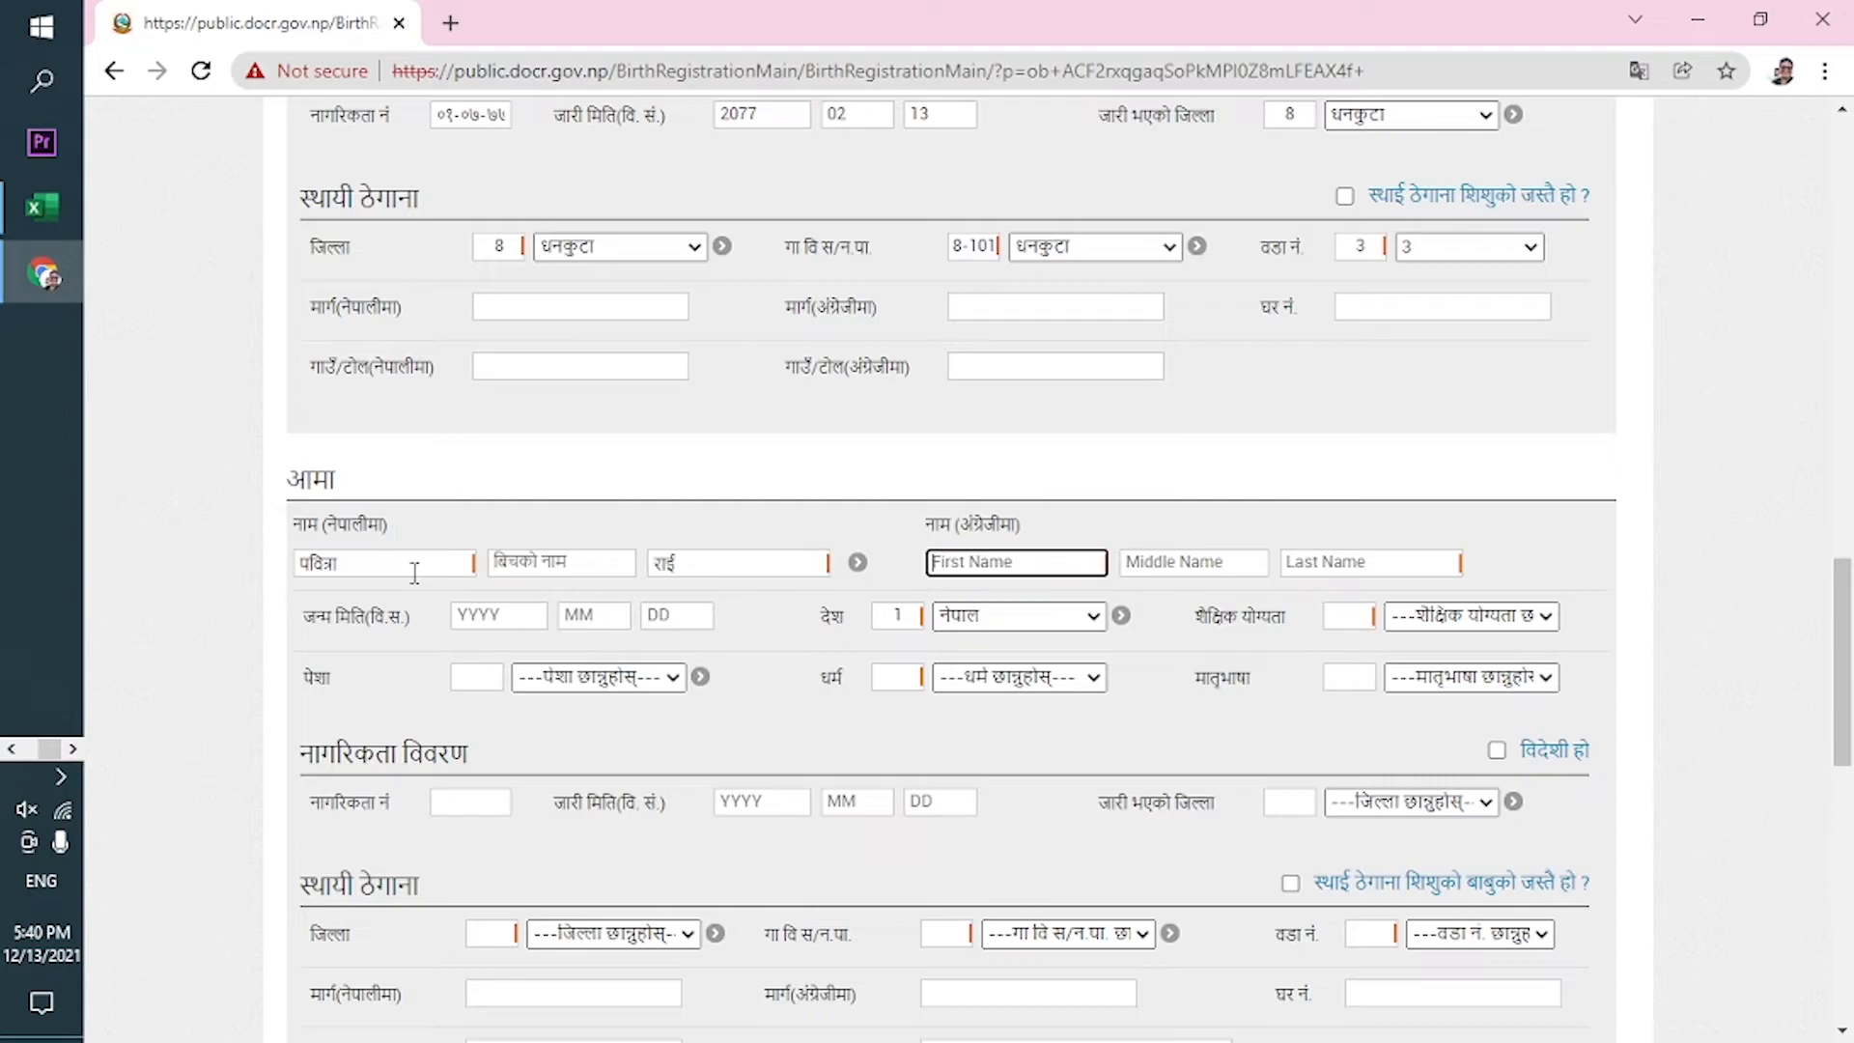
text(Pabitra)
key(Tab)
key(Tab)
text(R)
click(492, 615)
text(20)
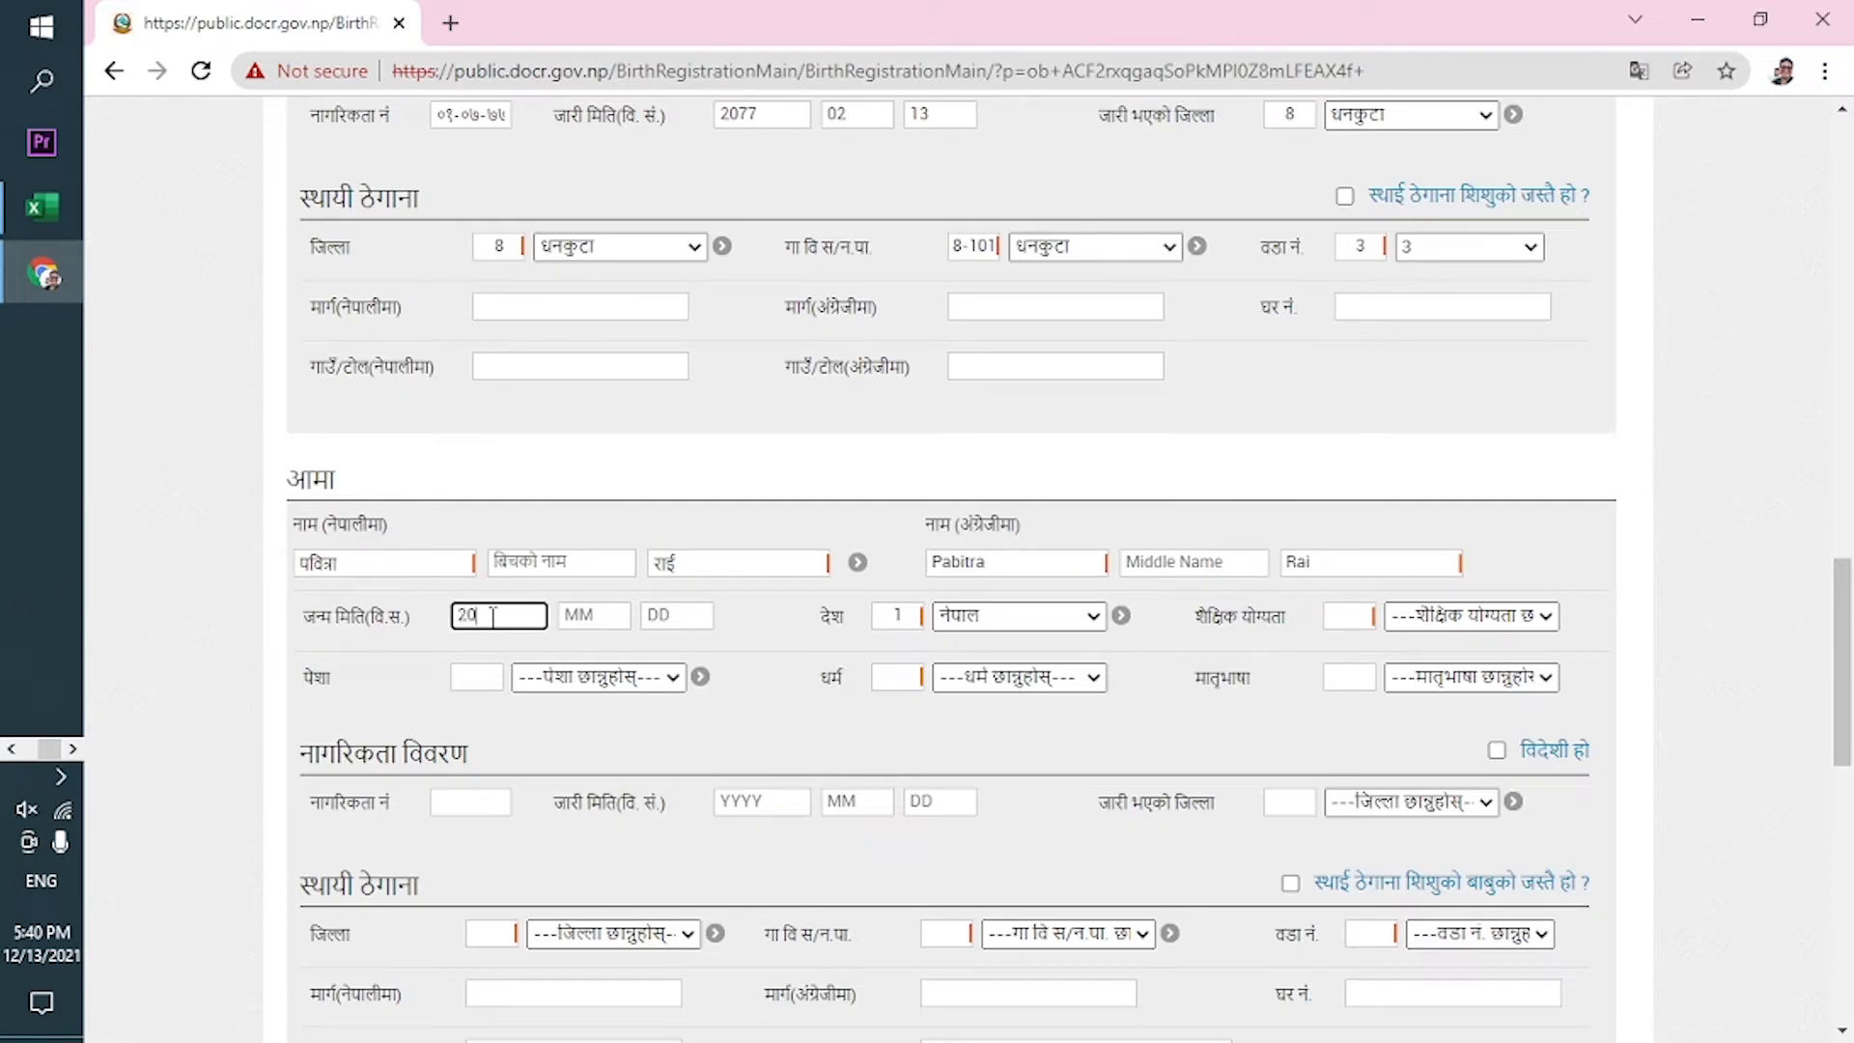
text(5)
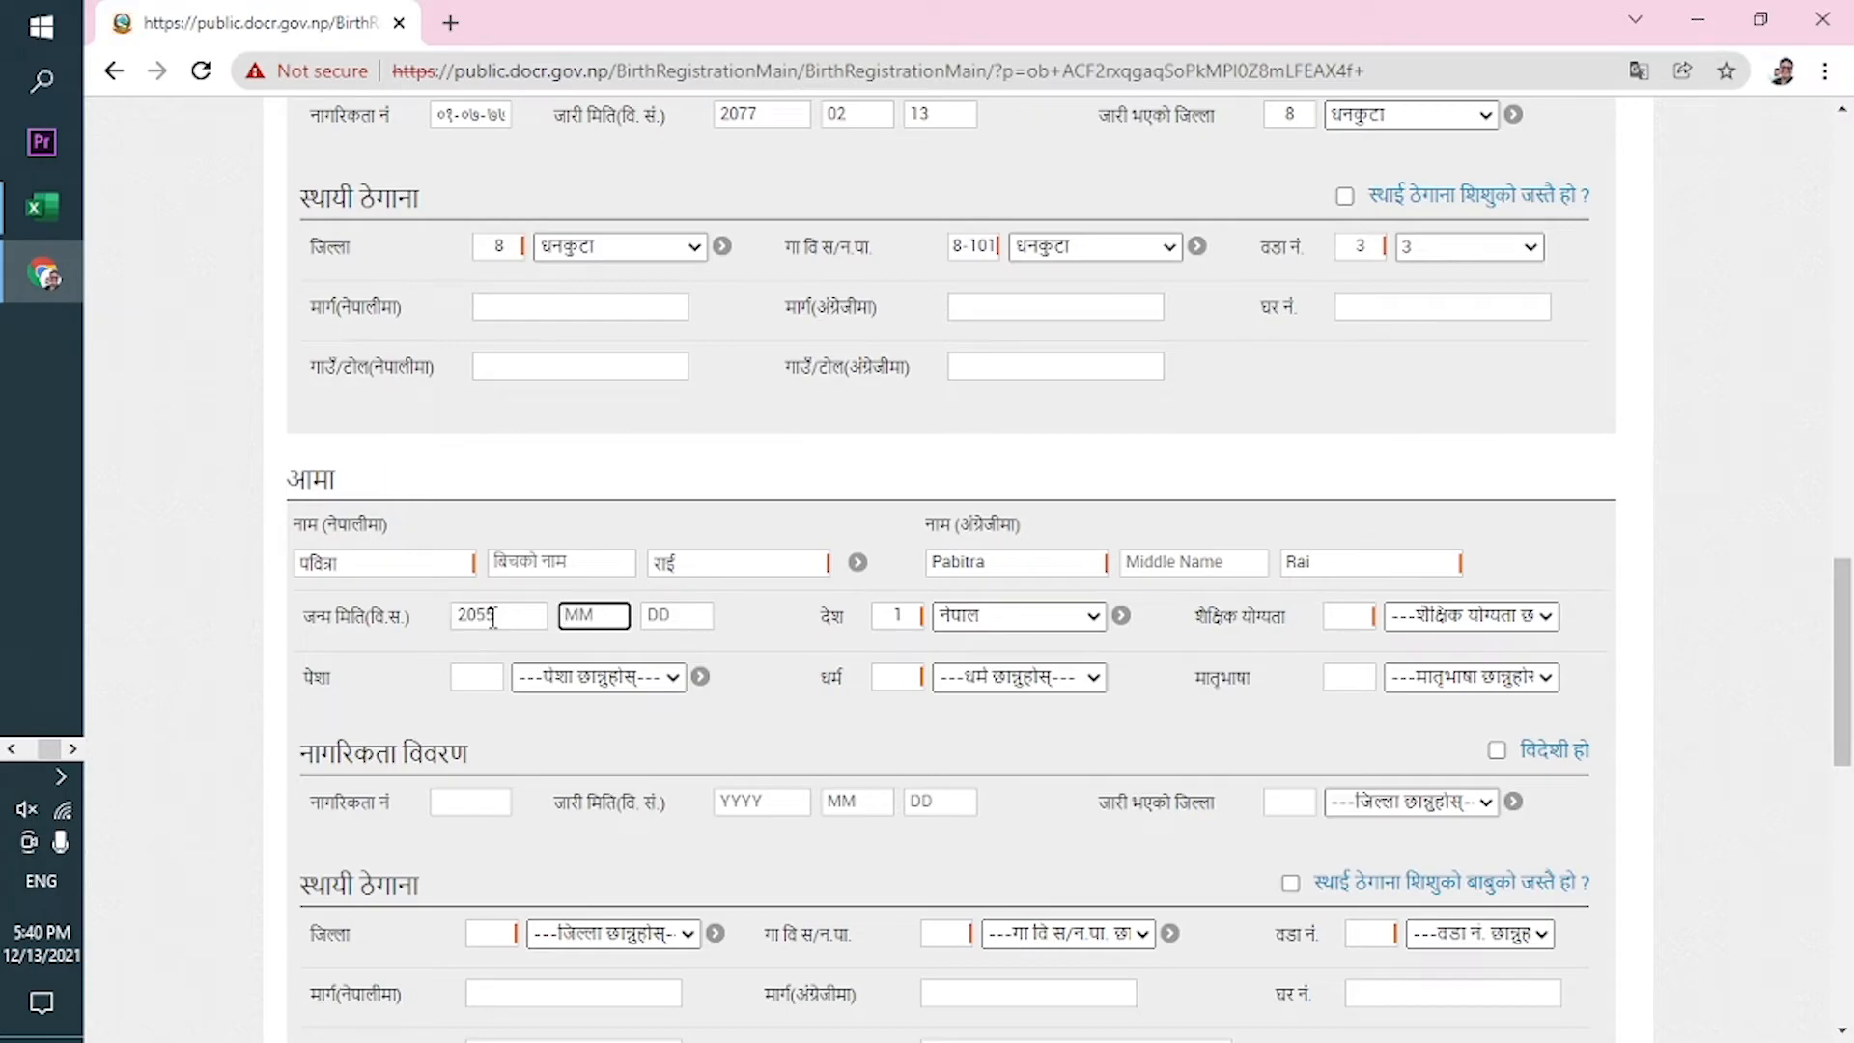
text(901)
text(13)
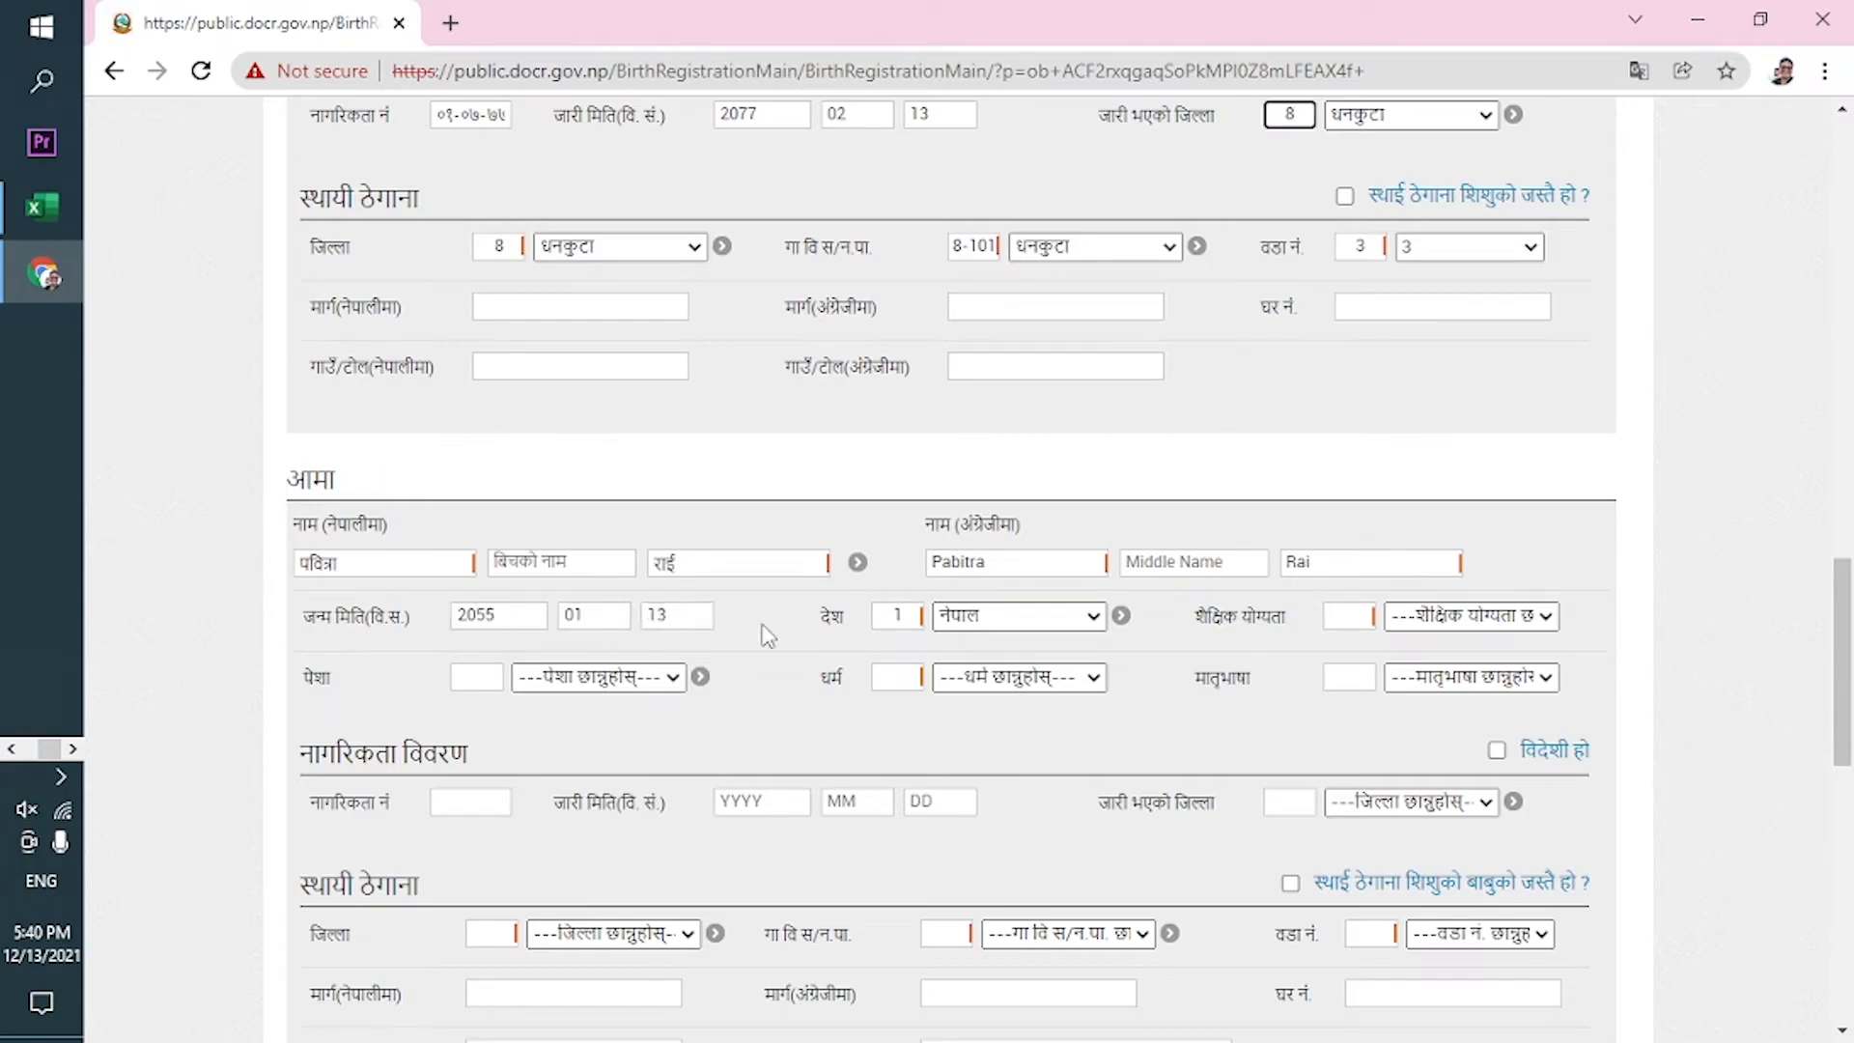
Choose स्नातक education, सरकारी सेवा occupation, किरांत religion and राई mother tongue for the mother.
click(1449, 616)
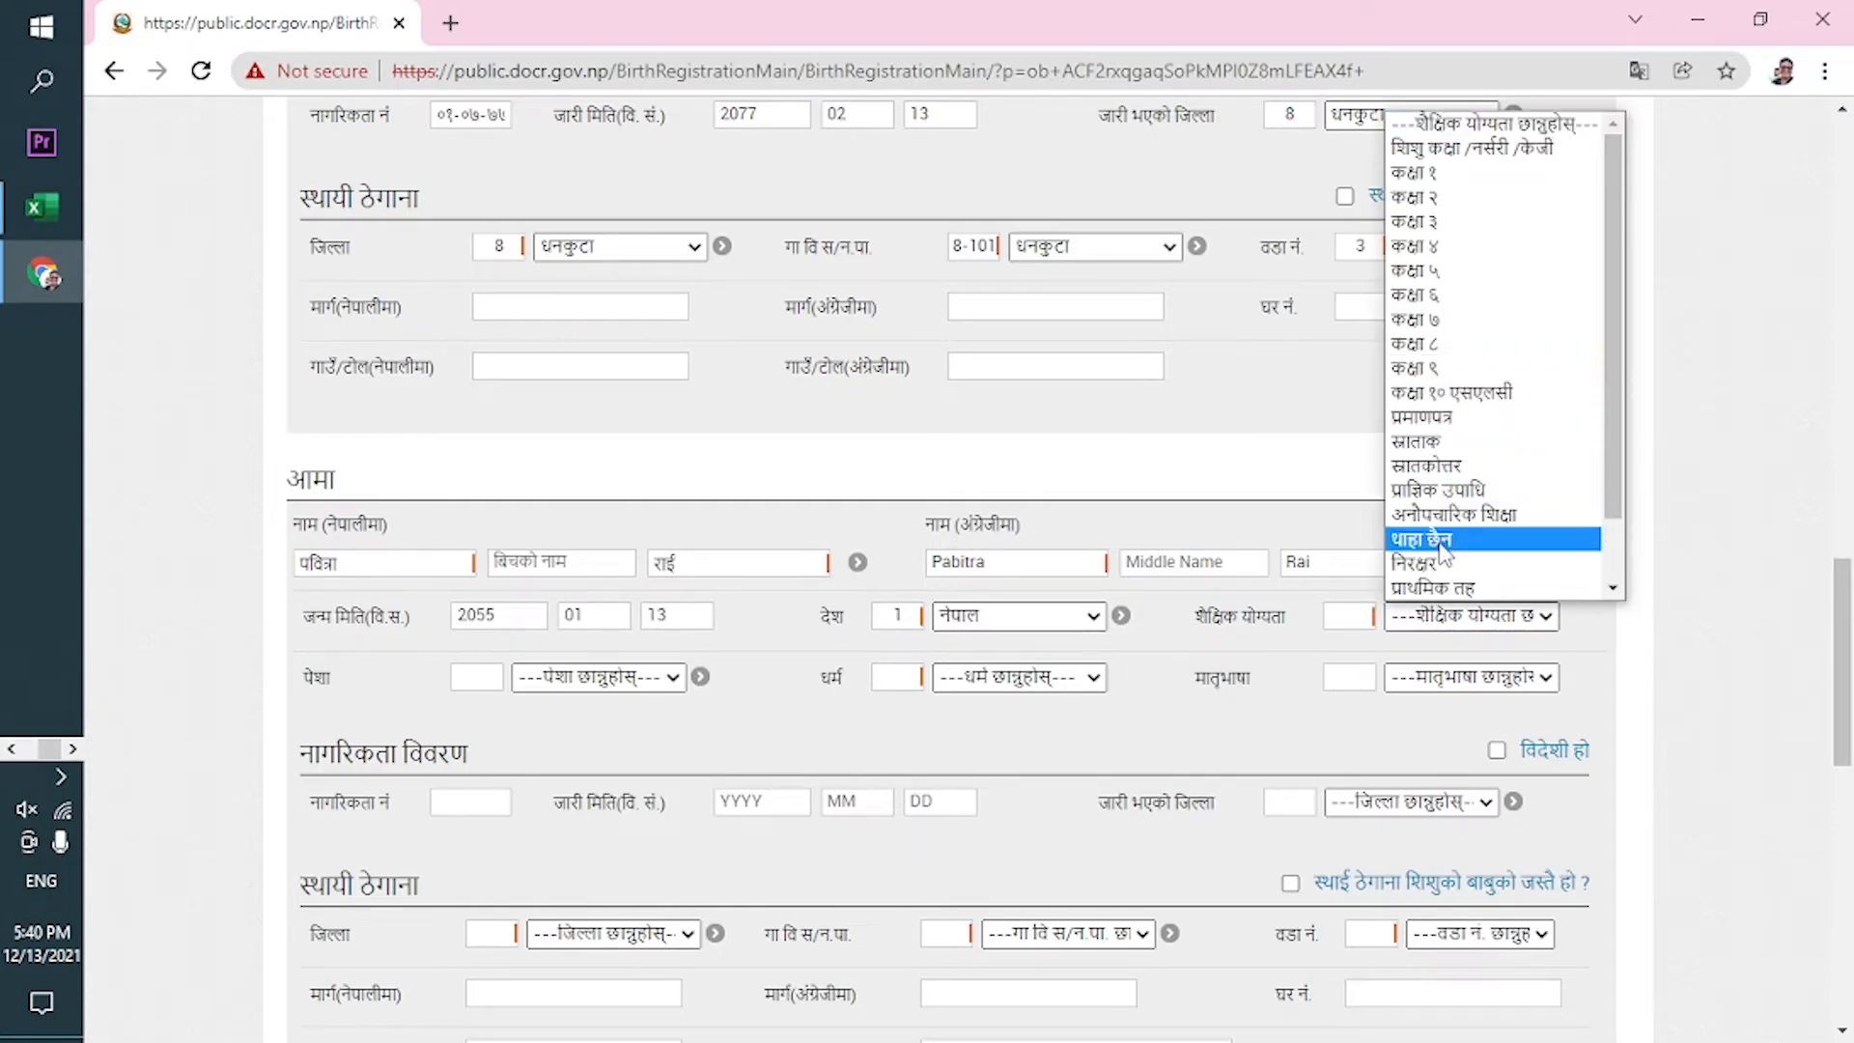
click(1461, 444)
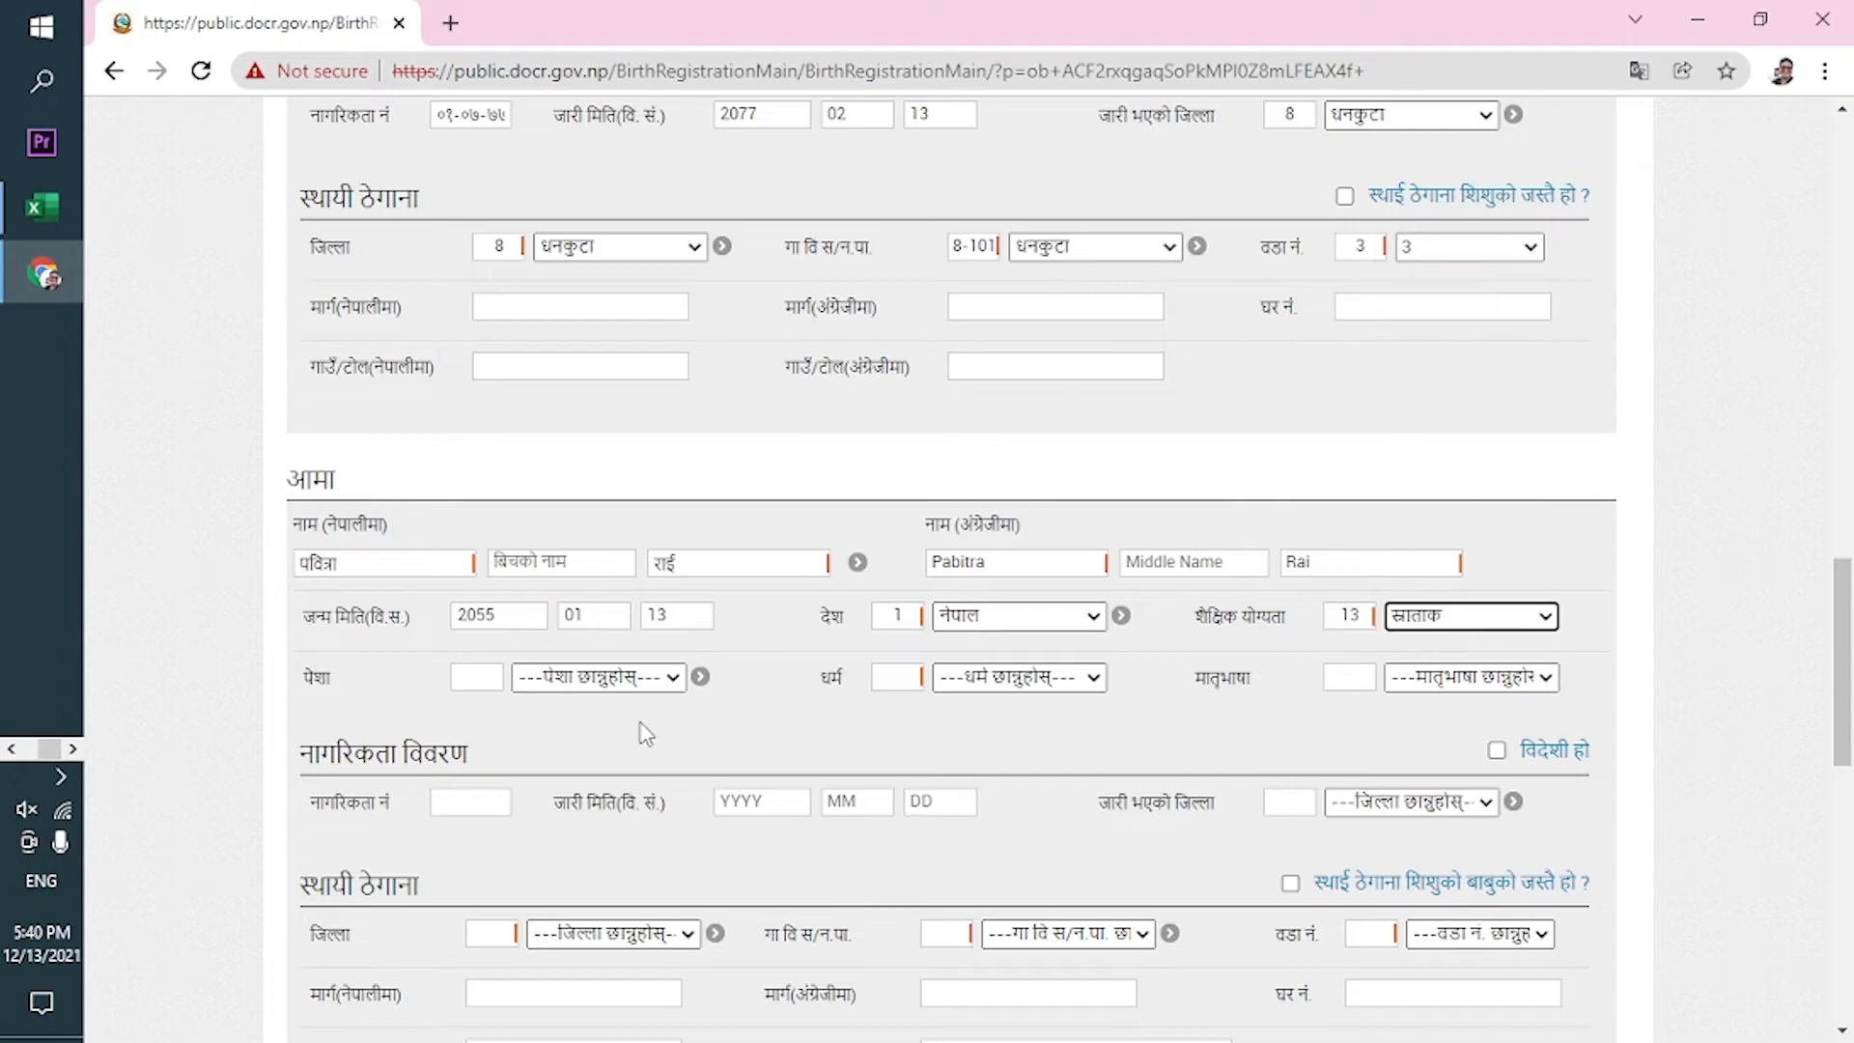
click(593, 679)
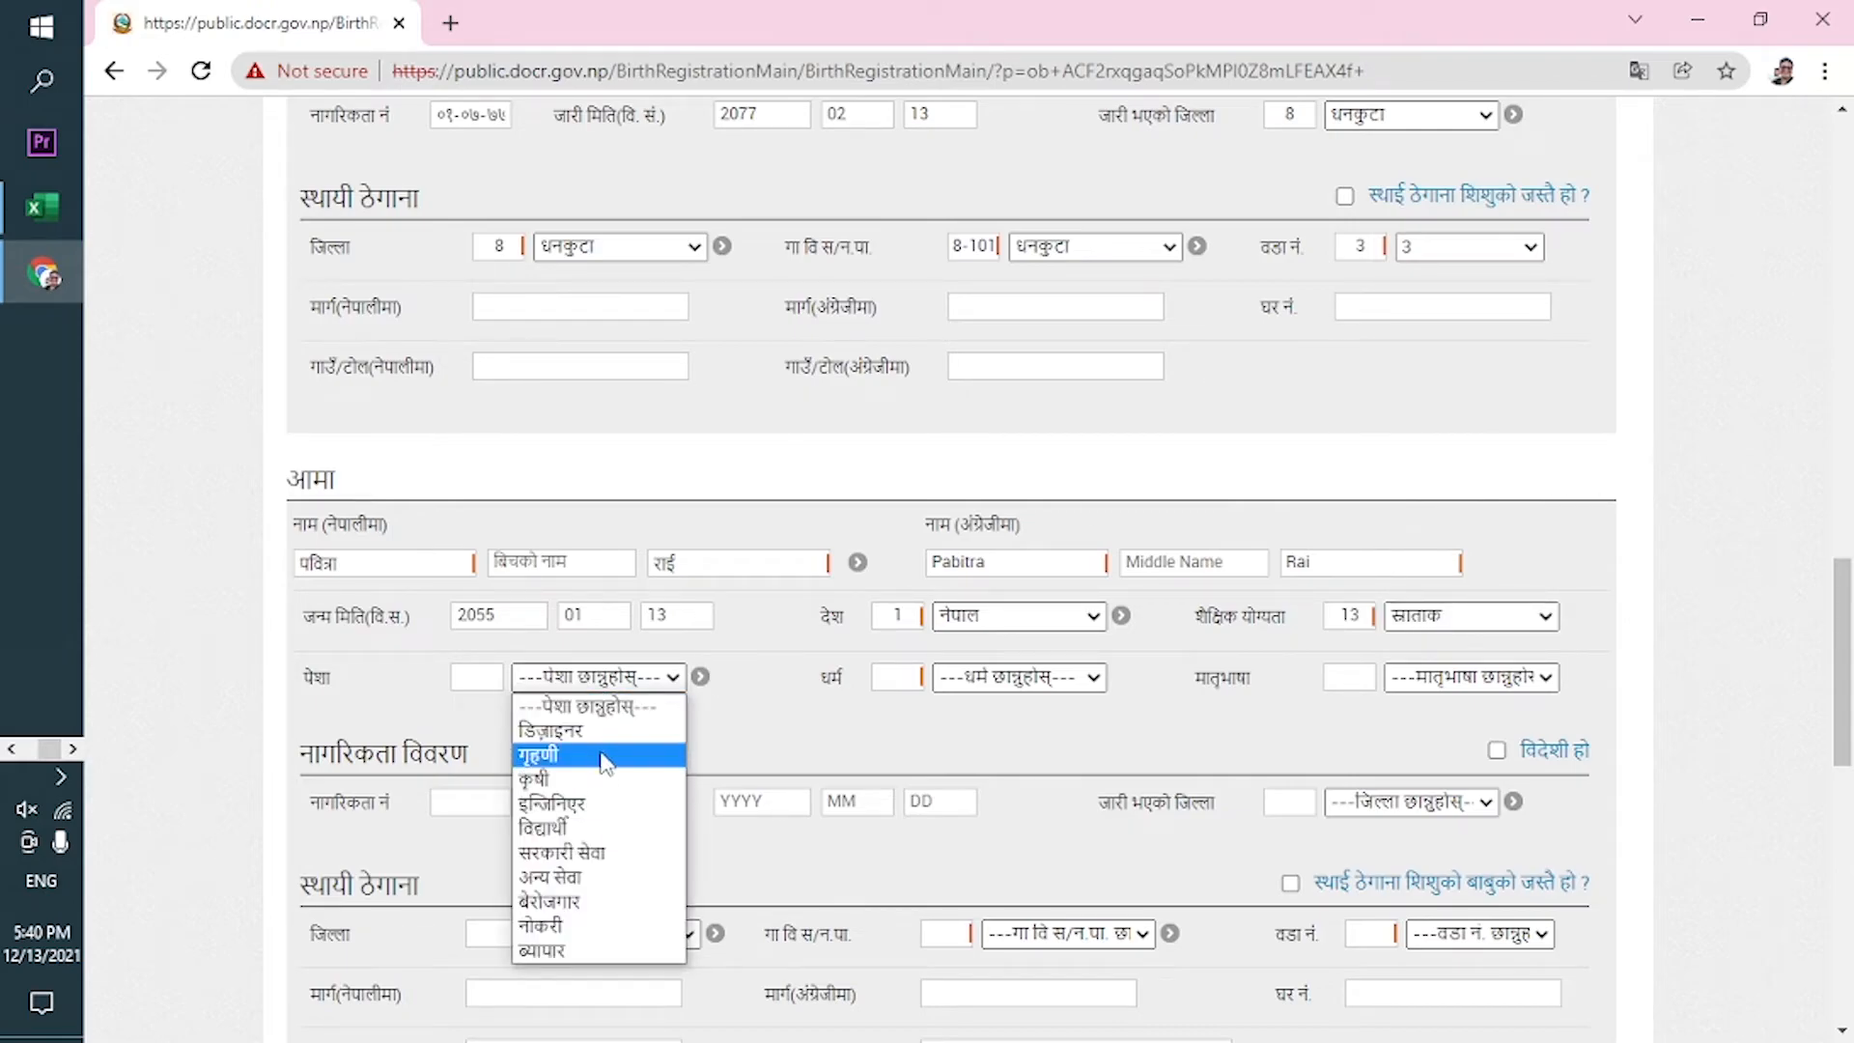
click(597, 854)
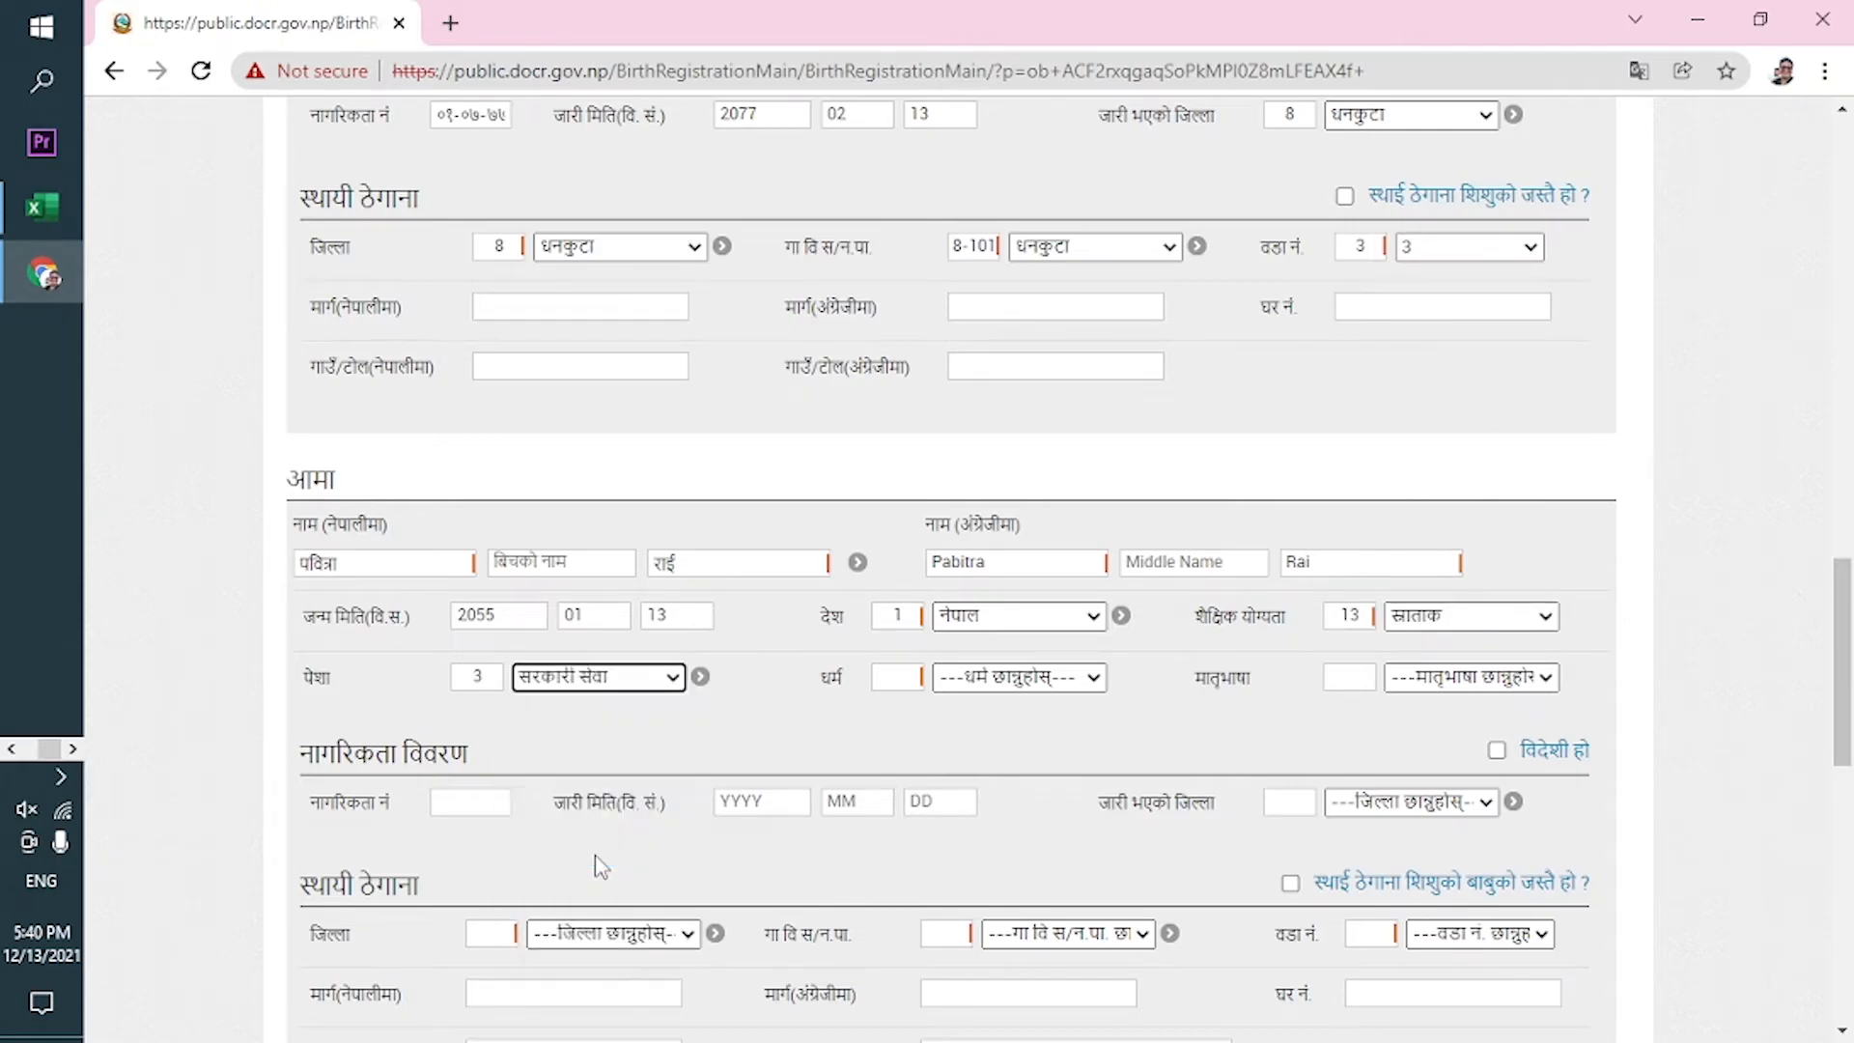
click(1031, 682)
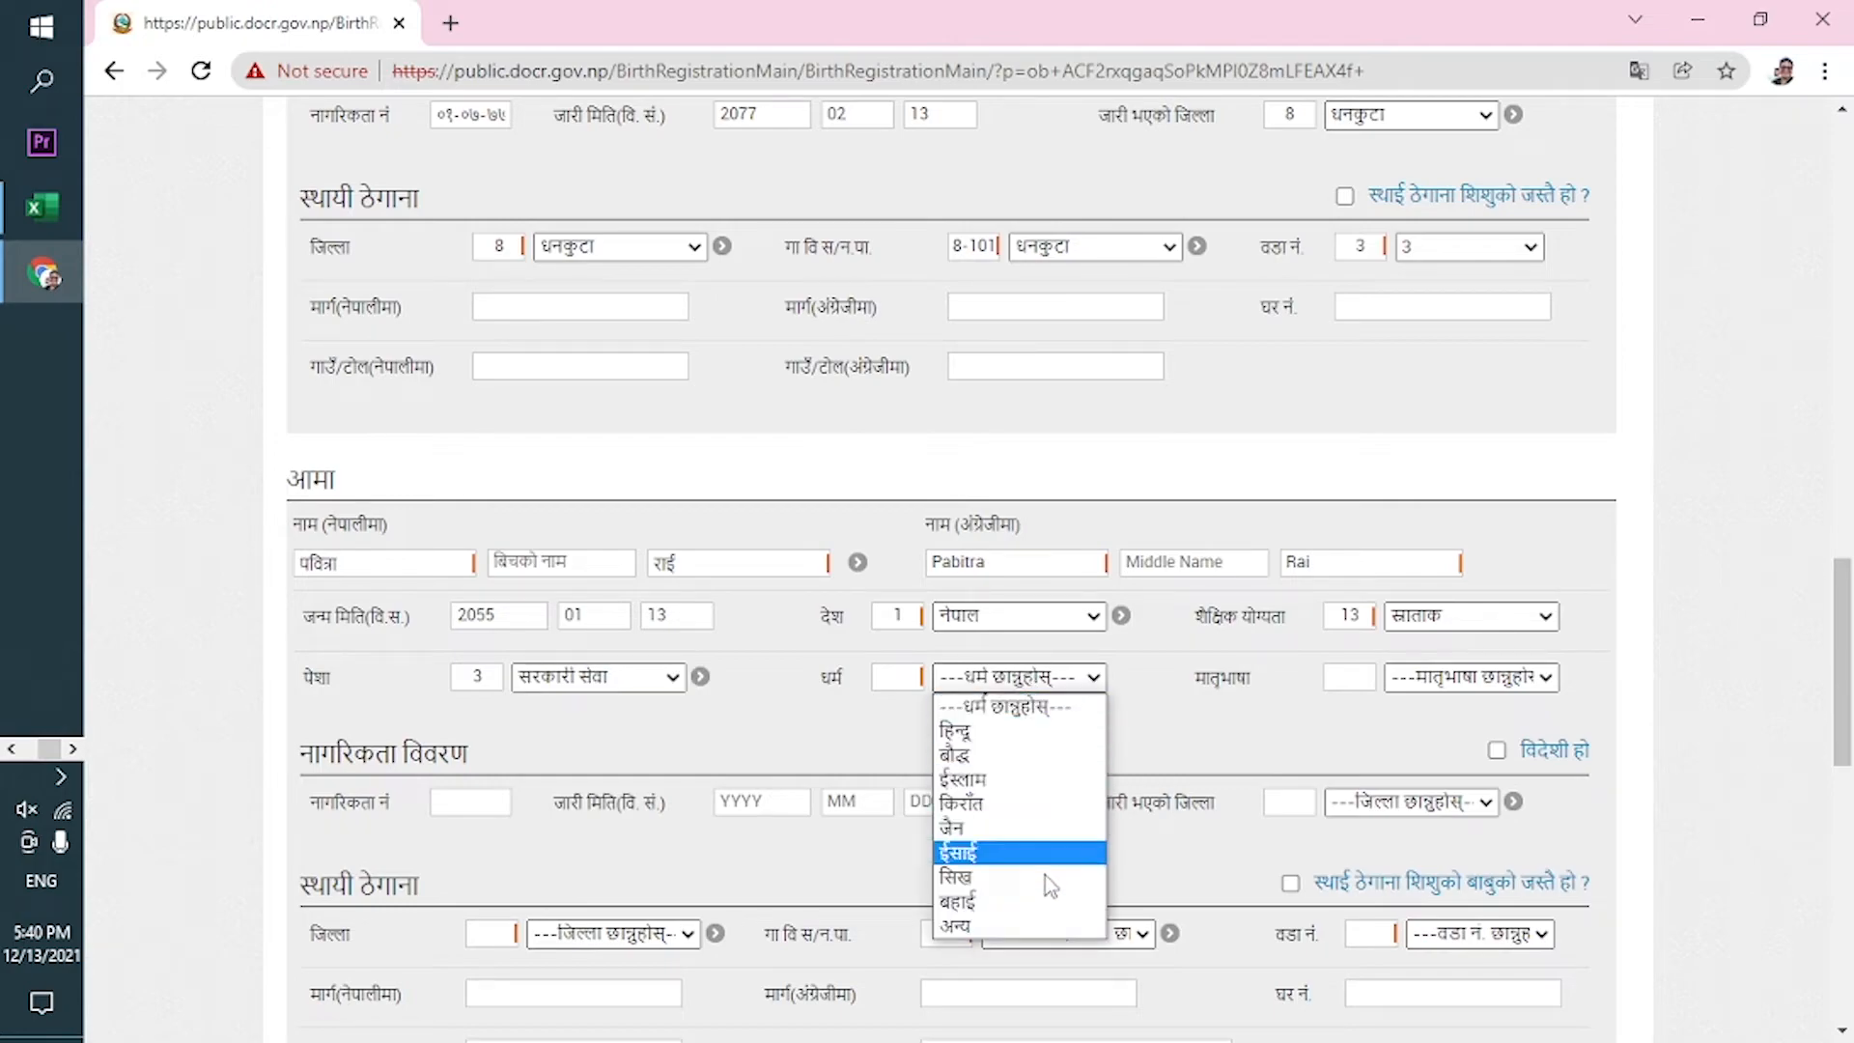
click(1030, 803)
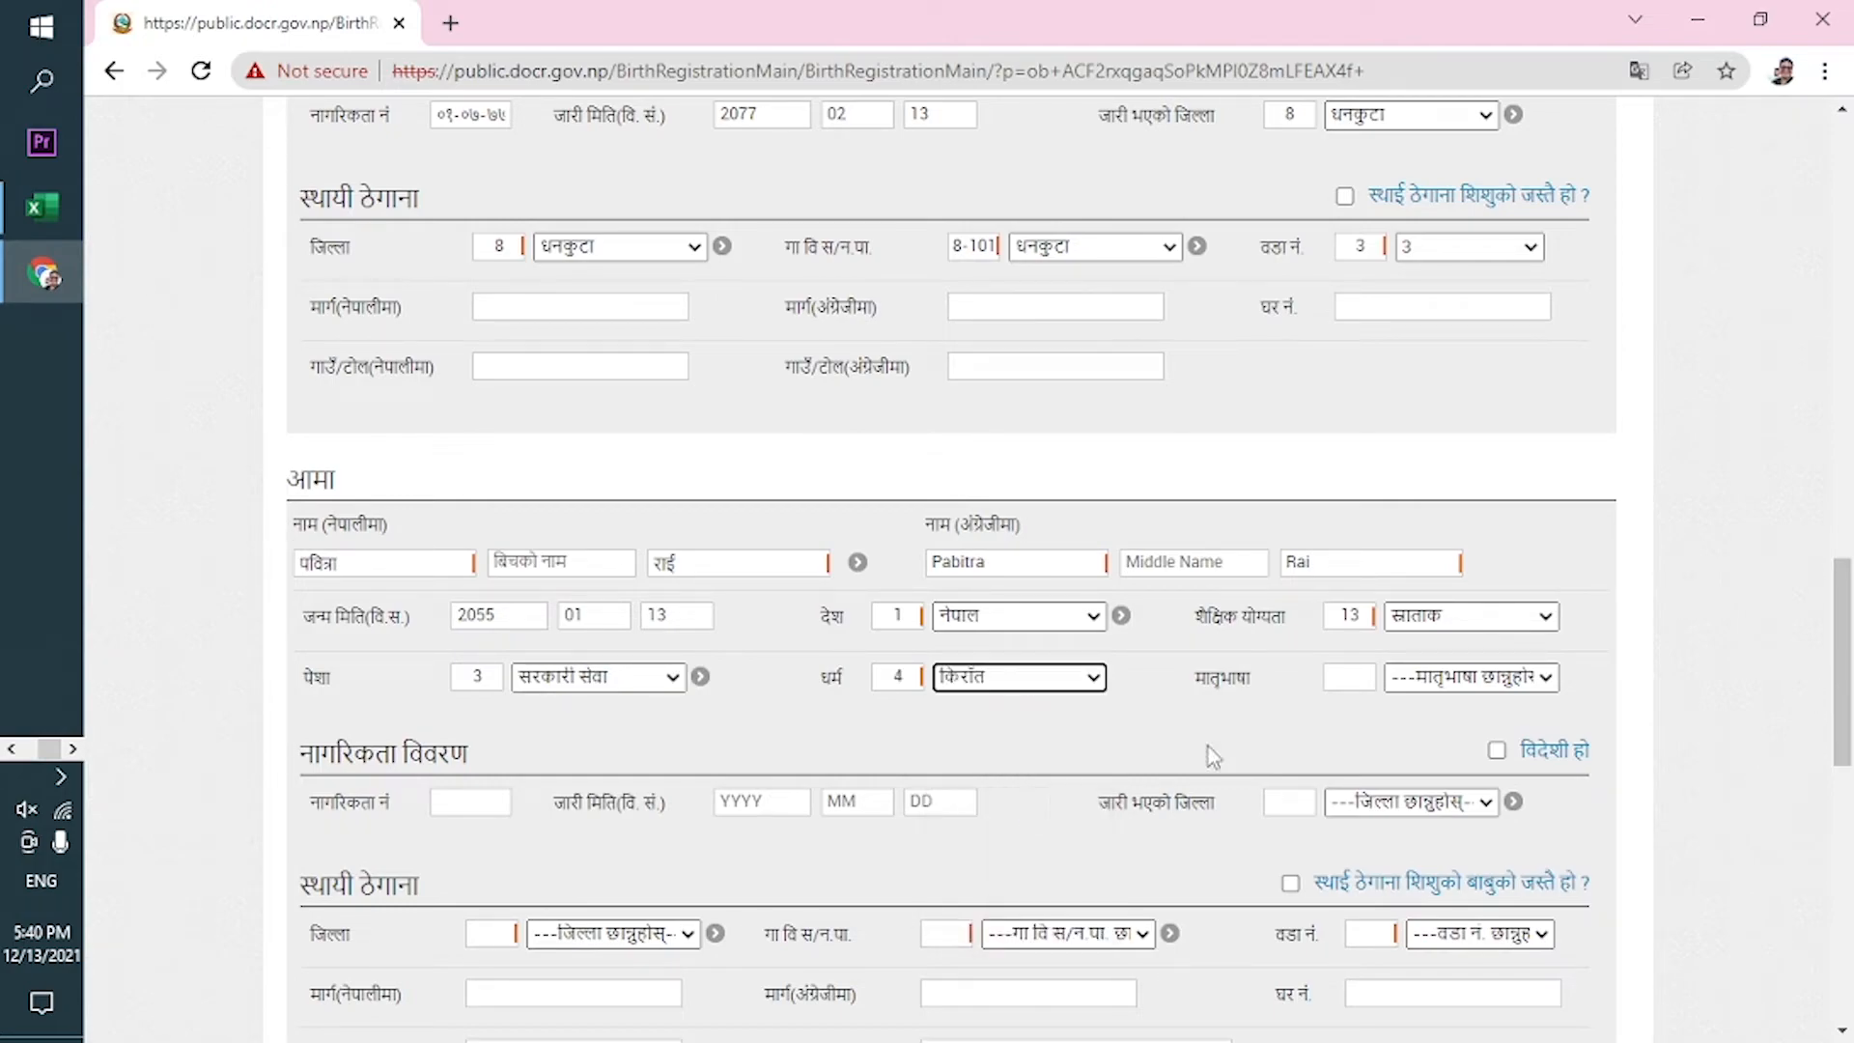
click(1414, 682)
scroll(1415, 666, down, 1)
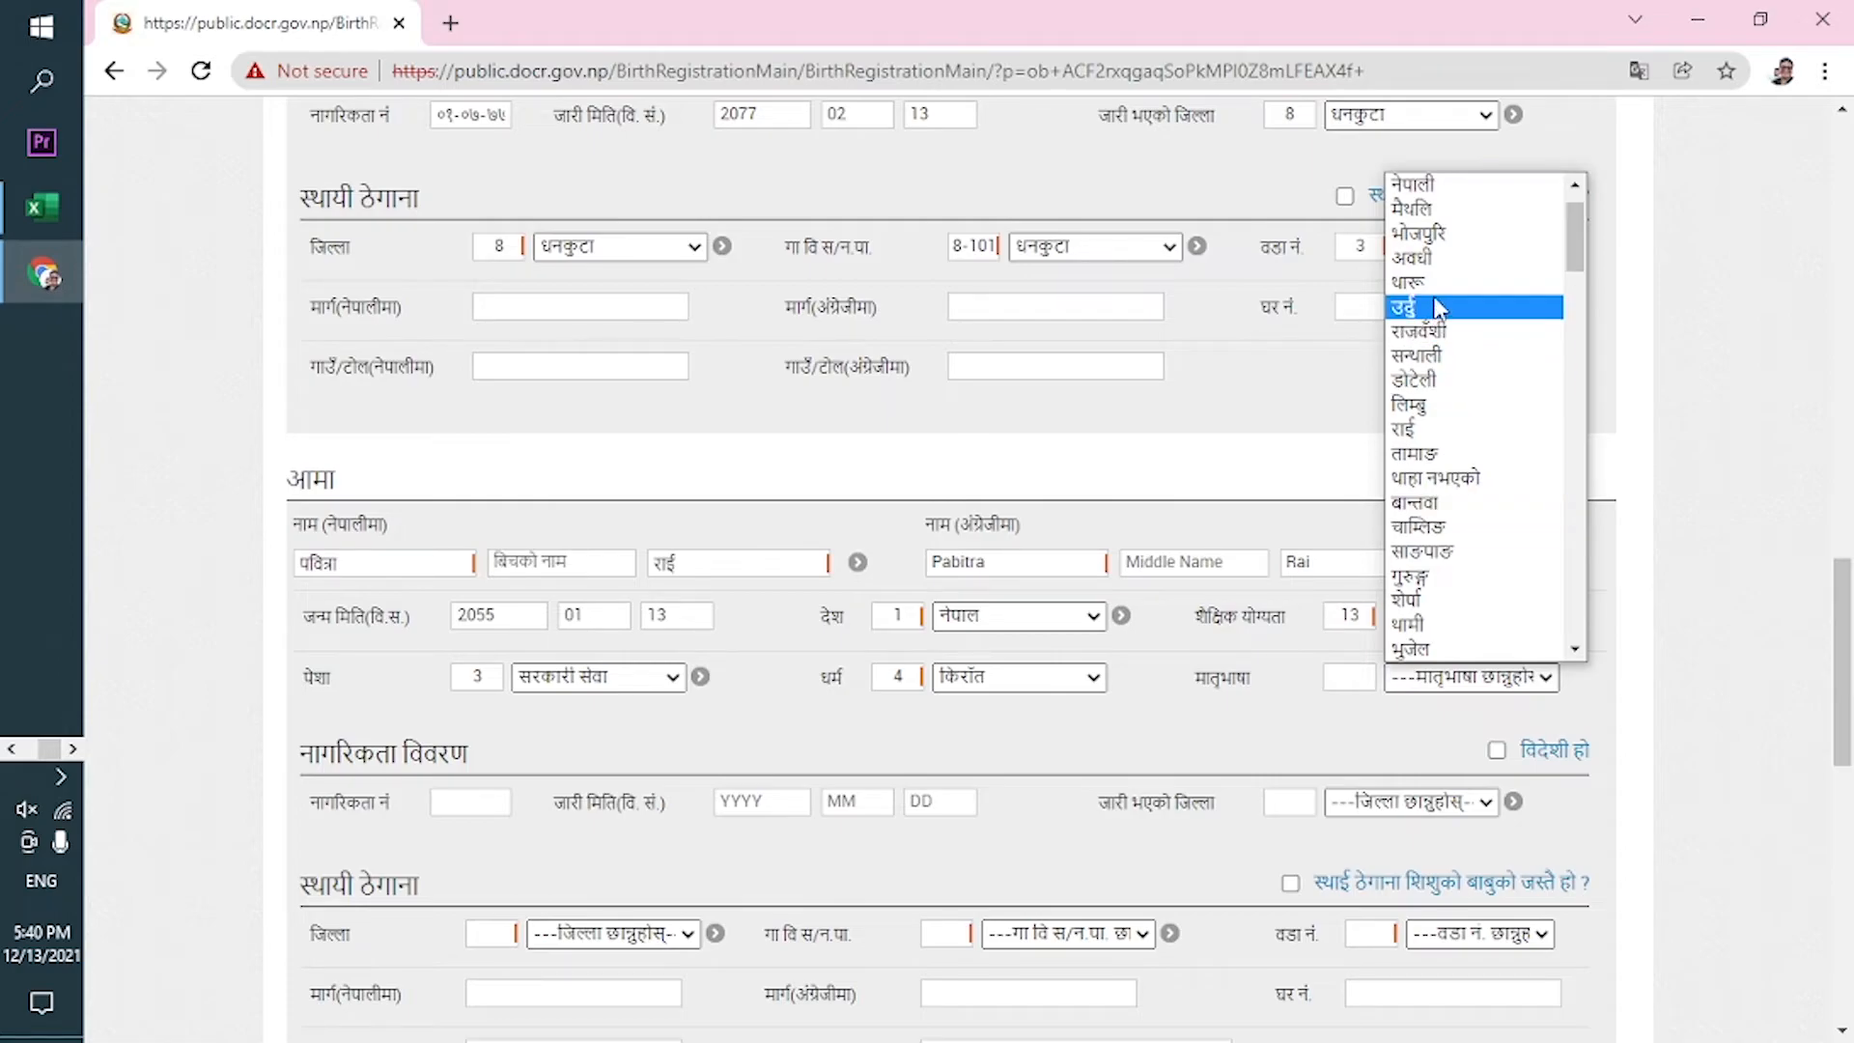
click(1444, 429)
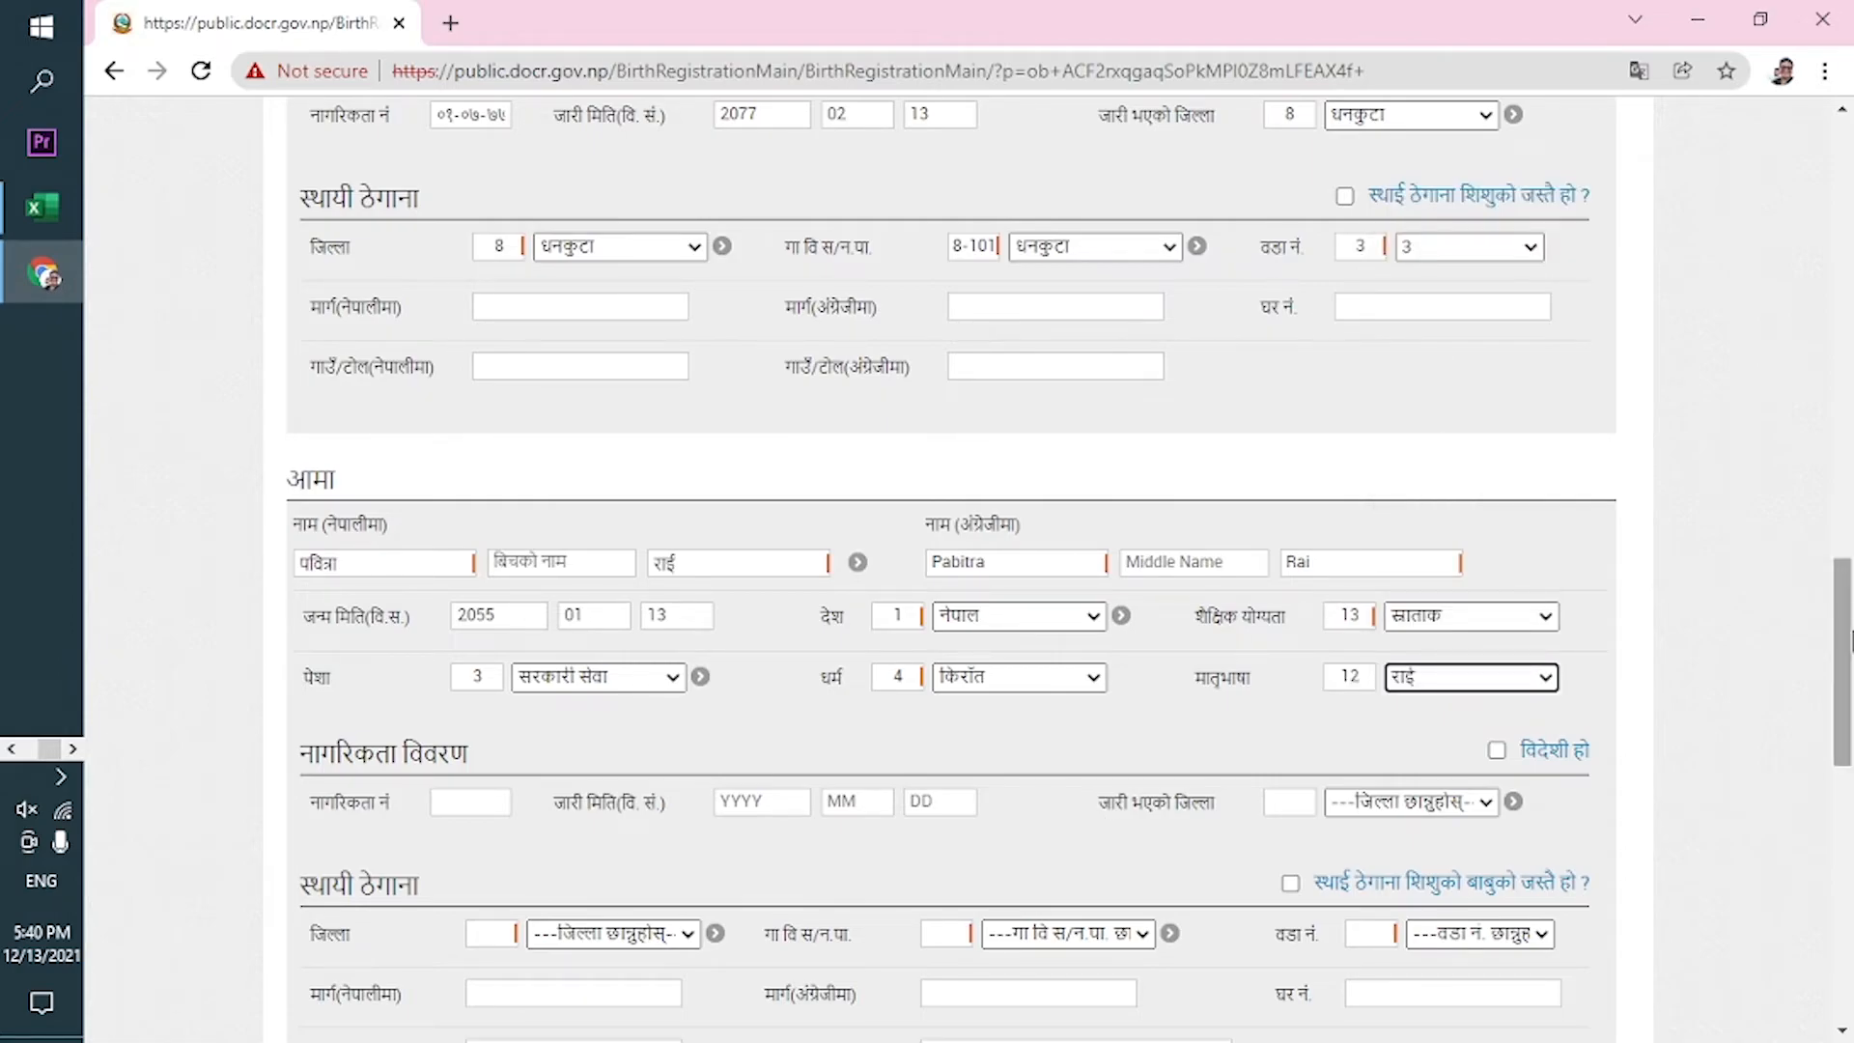
drag(1849, 654, 1849, 743)
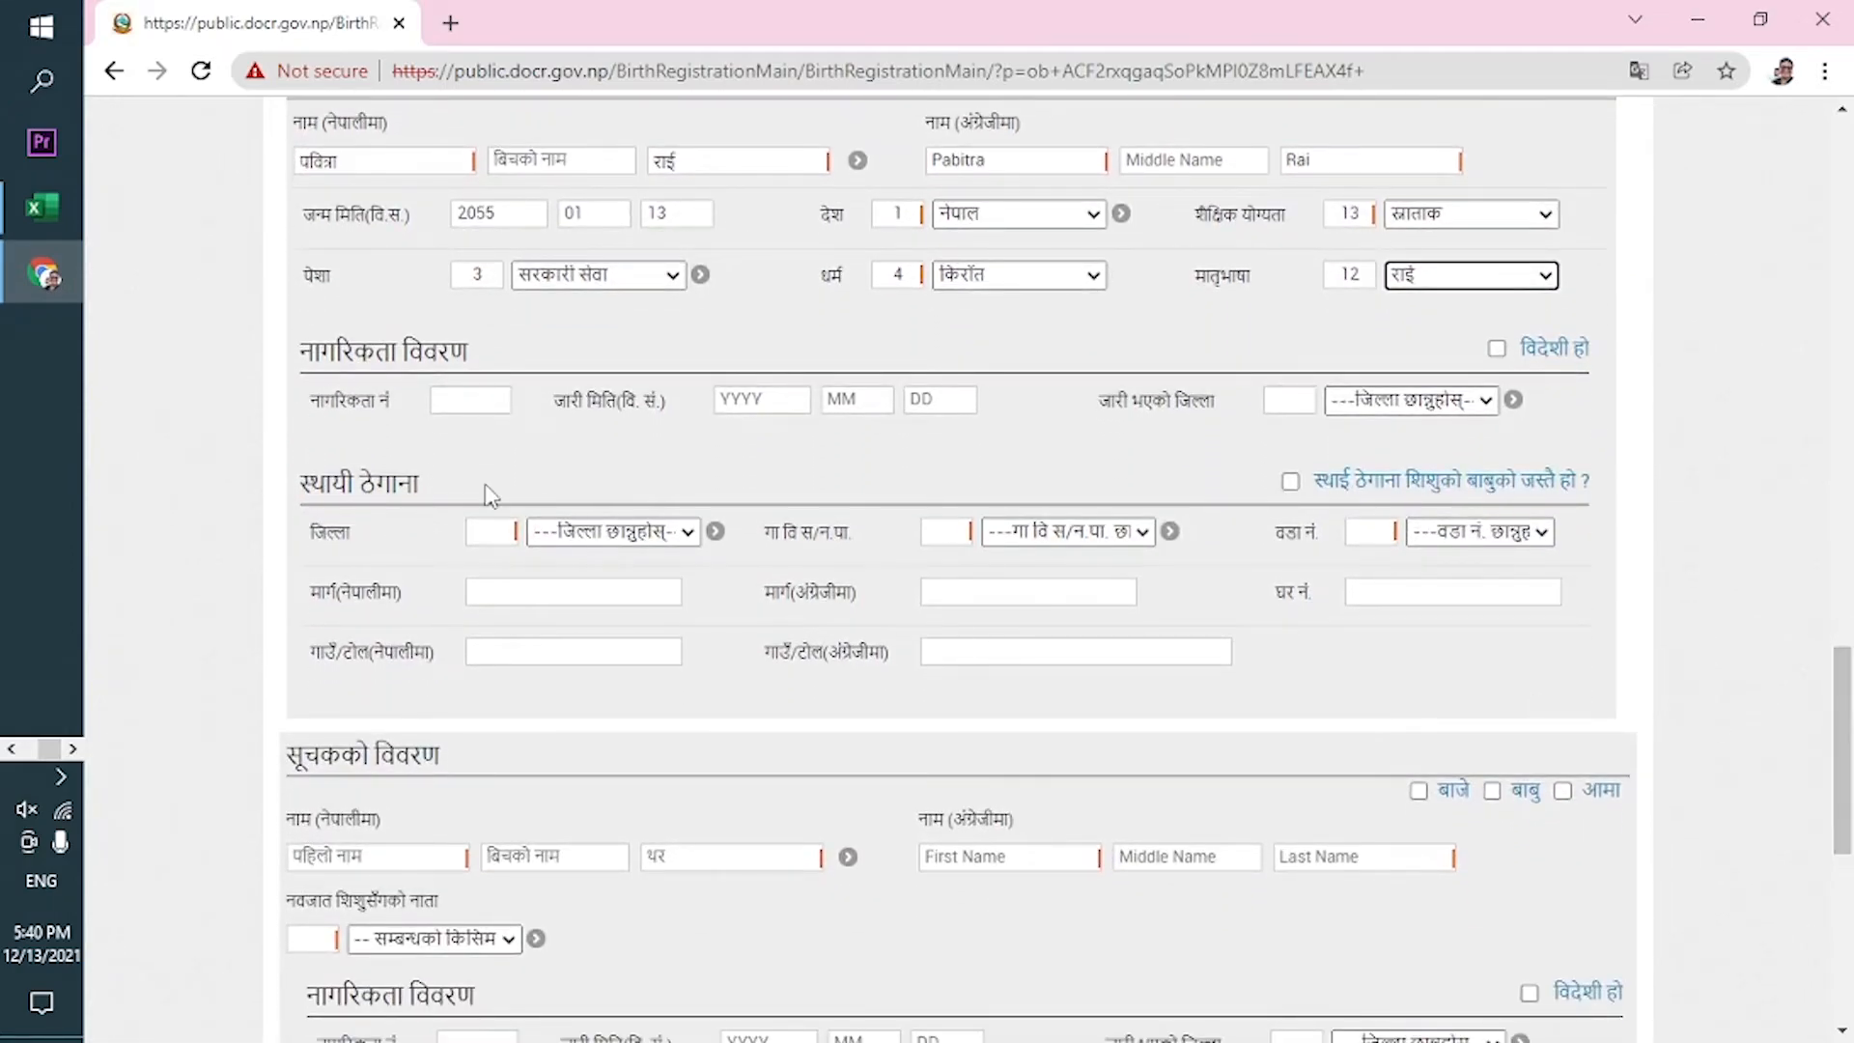
Complete the mother's citizenship issue date 2077-12-03 and set issuing district code 8 (धनकुटा).
click(491, 400)
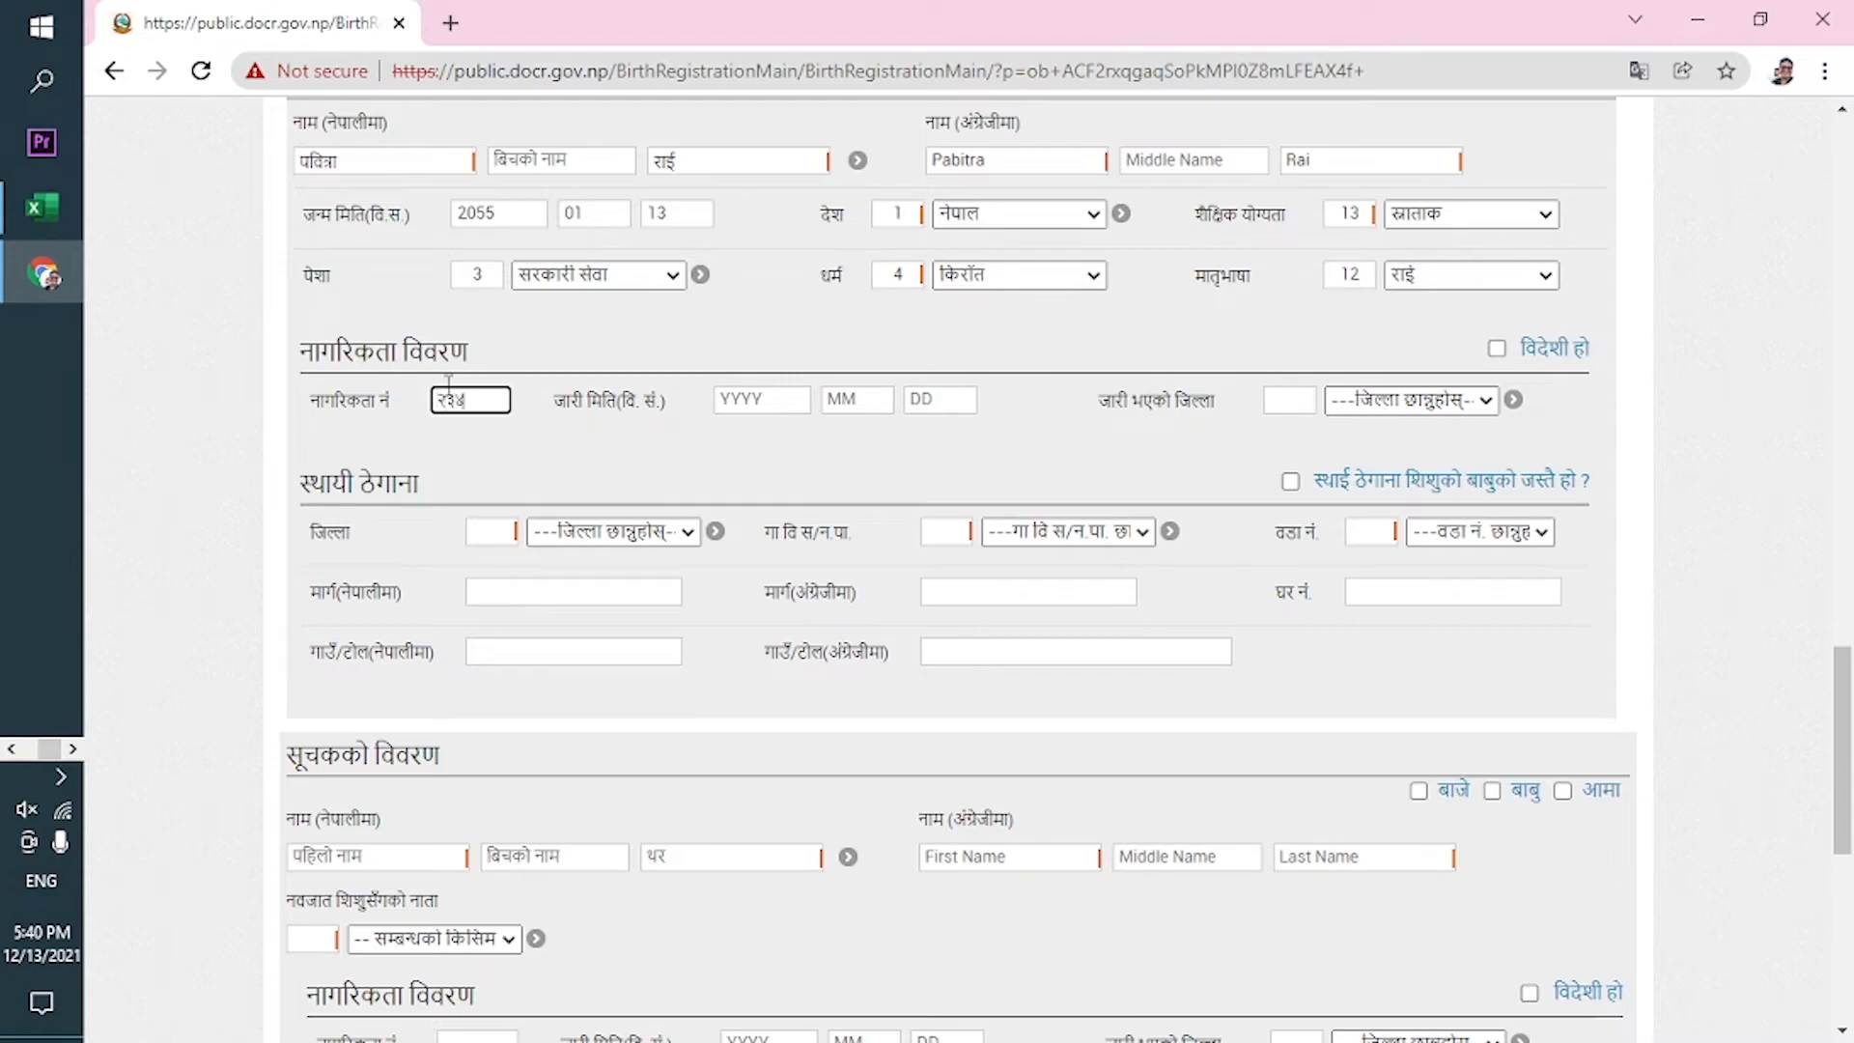
click(755, 399)
text(2077)
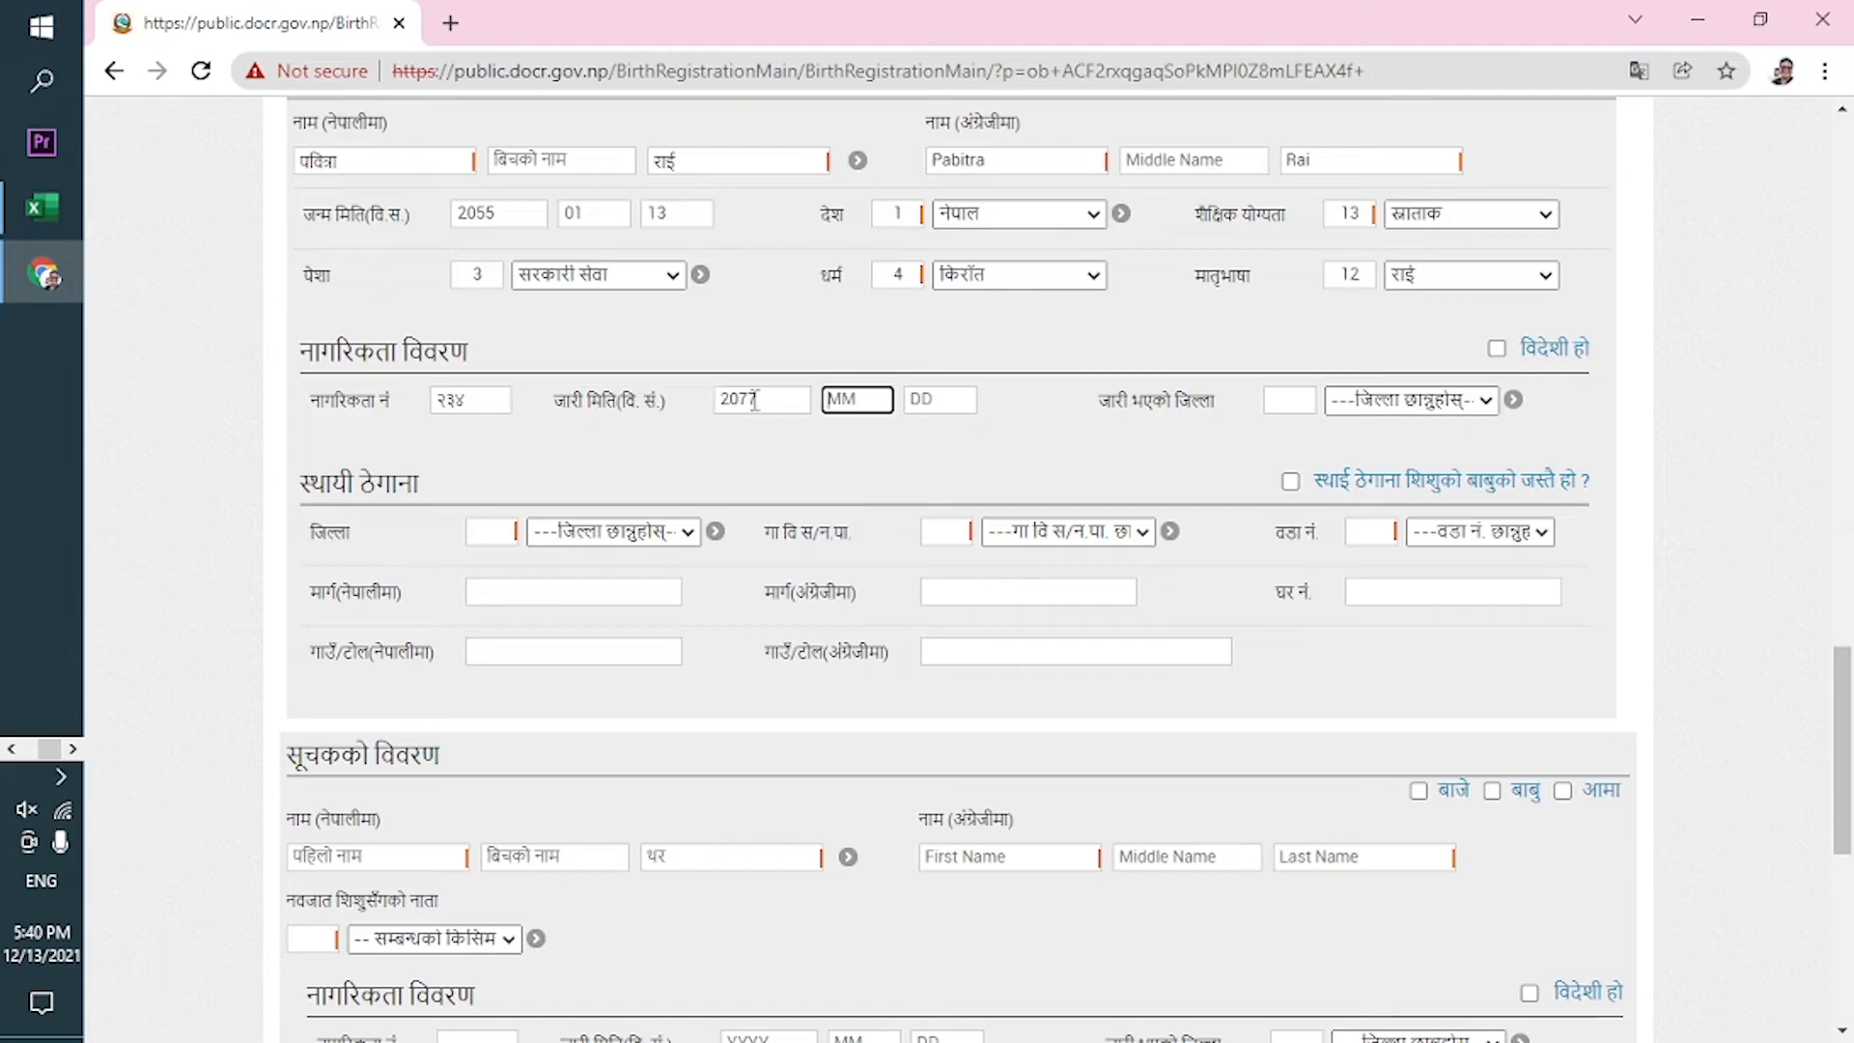
text(12)
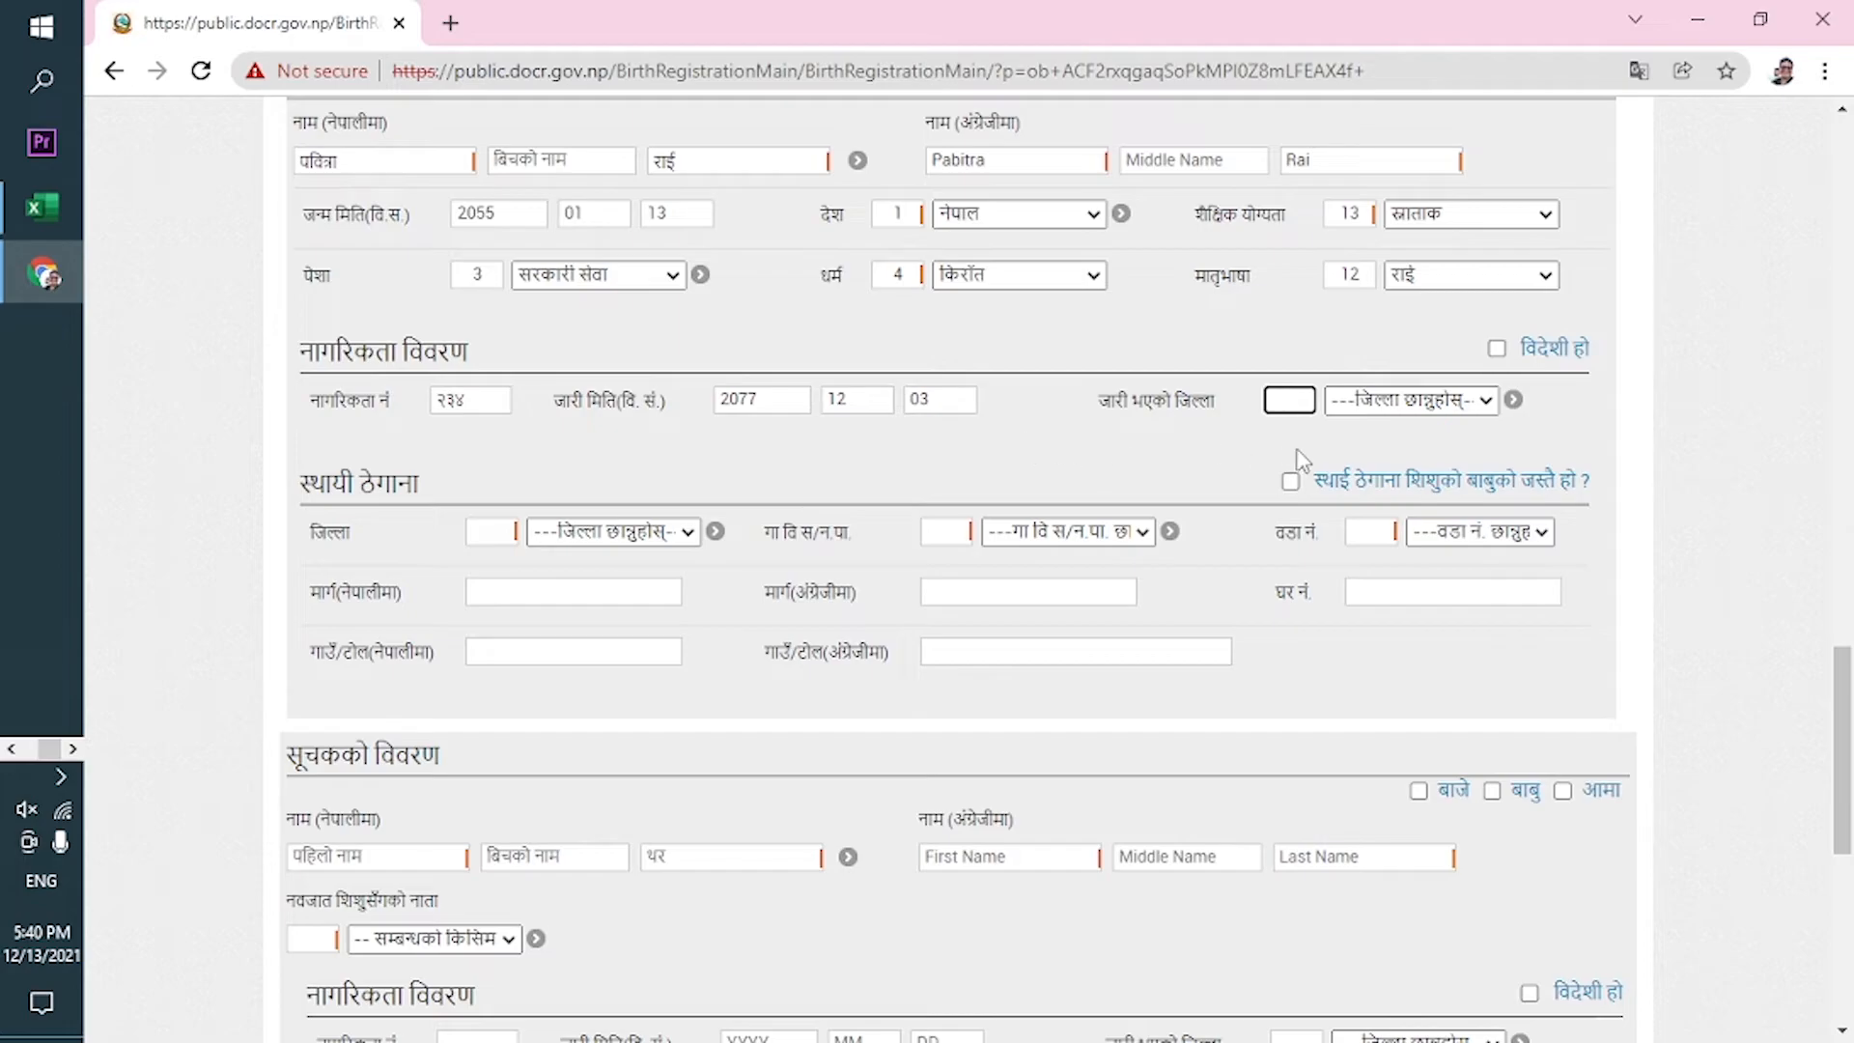
click(1385, 405)
click(1303, 405)
click(862, 512)
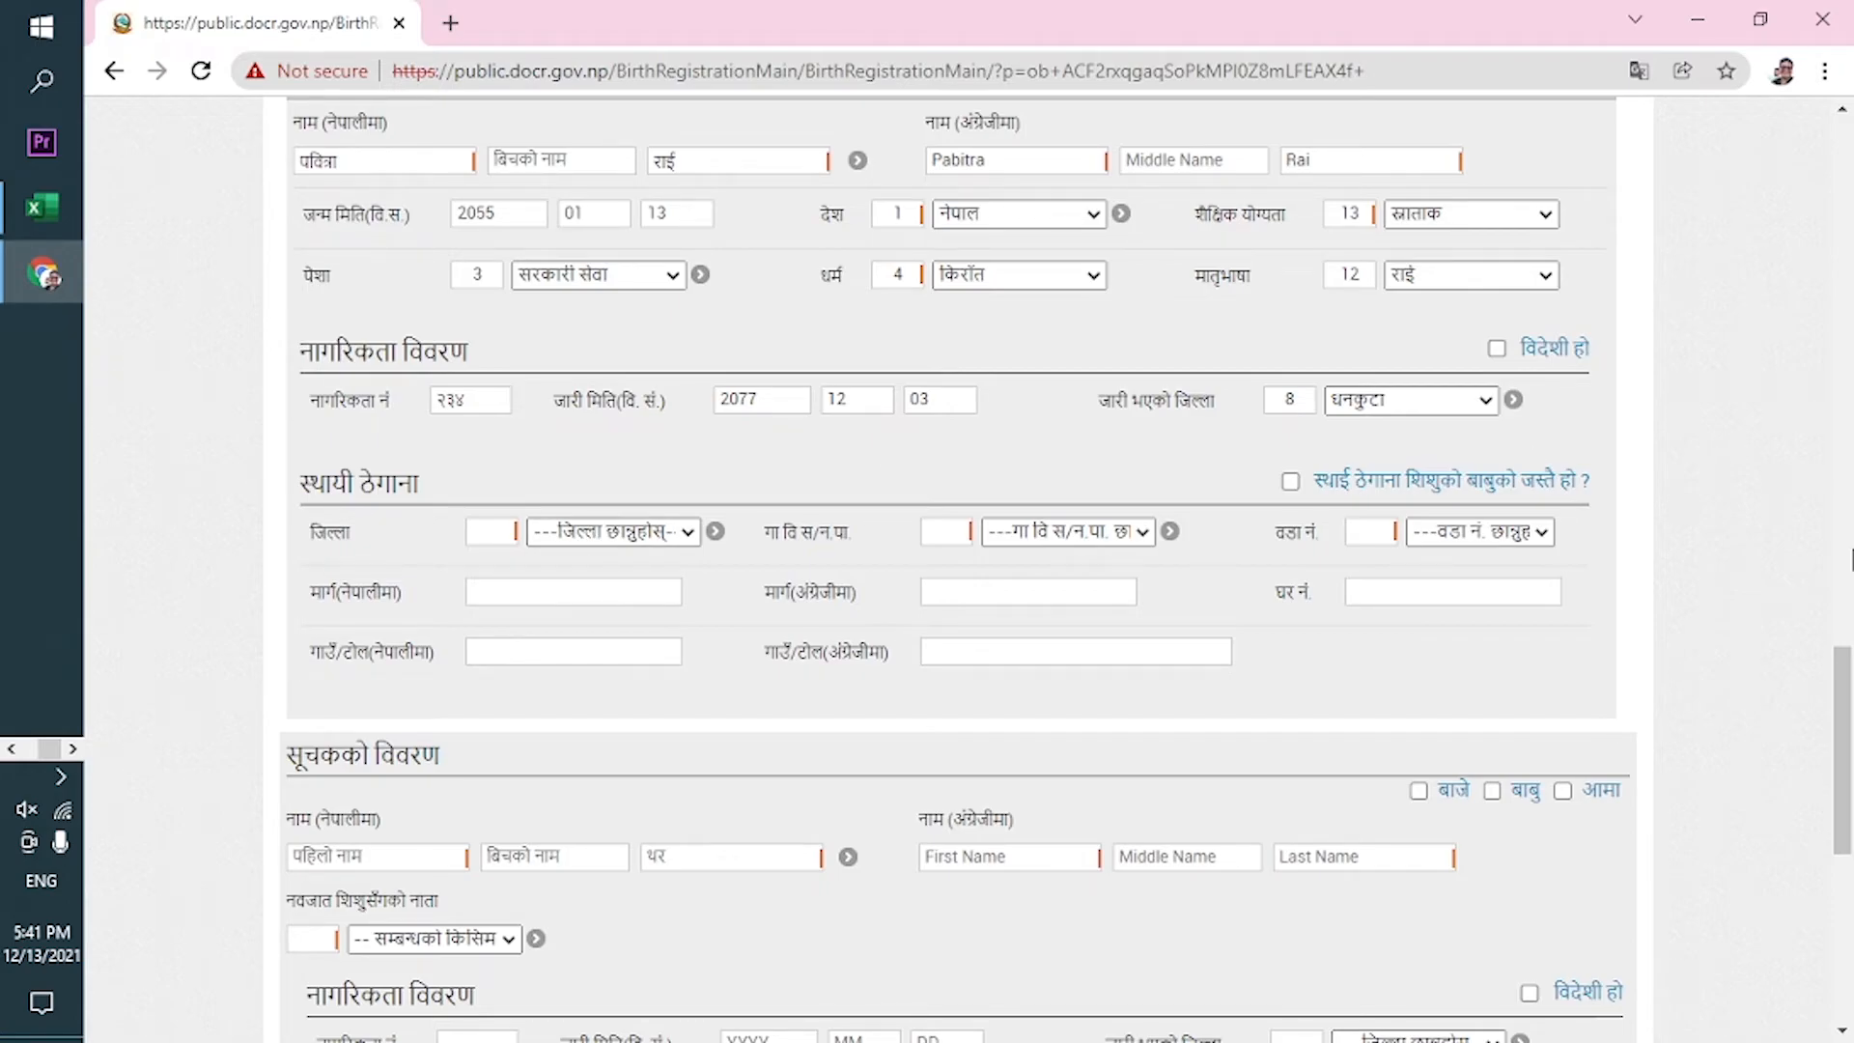
drag(1839, 743, 1844, 605)
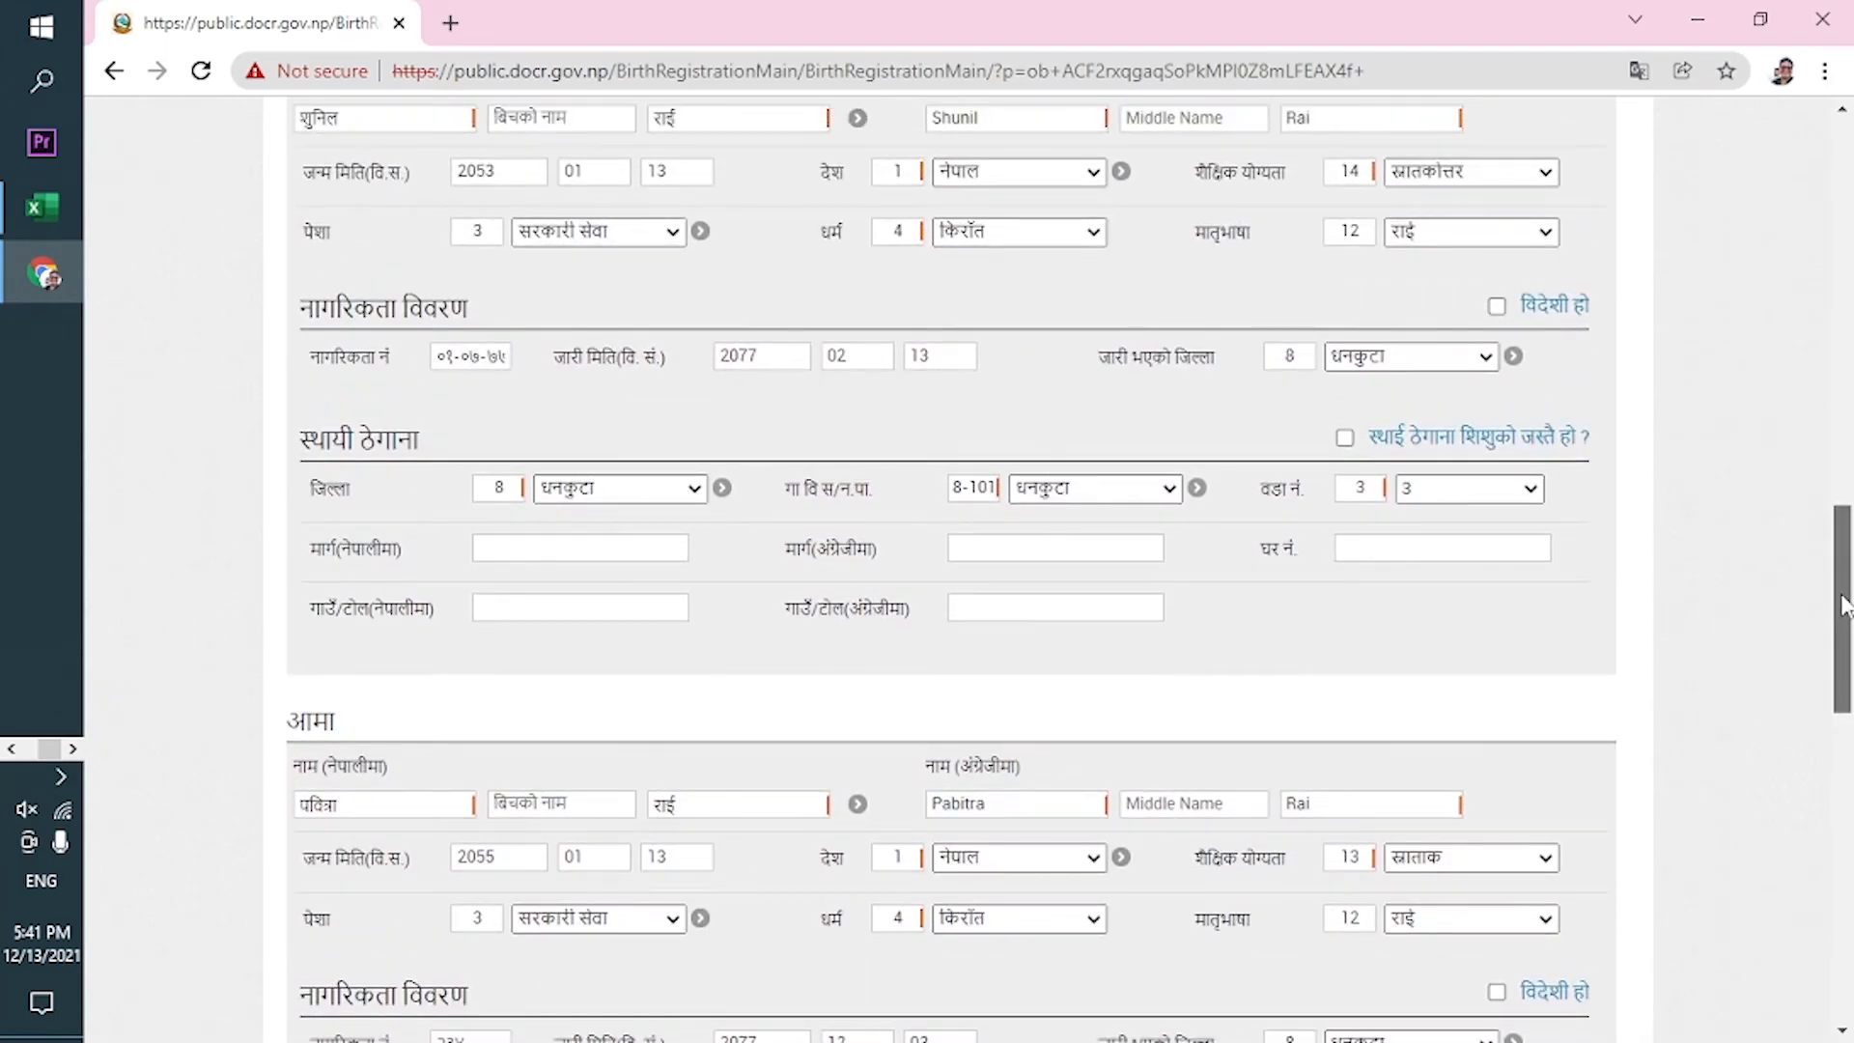
Tick 'स्थाई ठेगाना शिशुको जस्तै हो ?' for both the father's and mother's permanent addresses.
mouse_move(1844, 604)
mouse_down()
mouse_move(1844, 570)
mouse_move(1842, 593)
mouse_up()
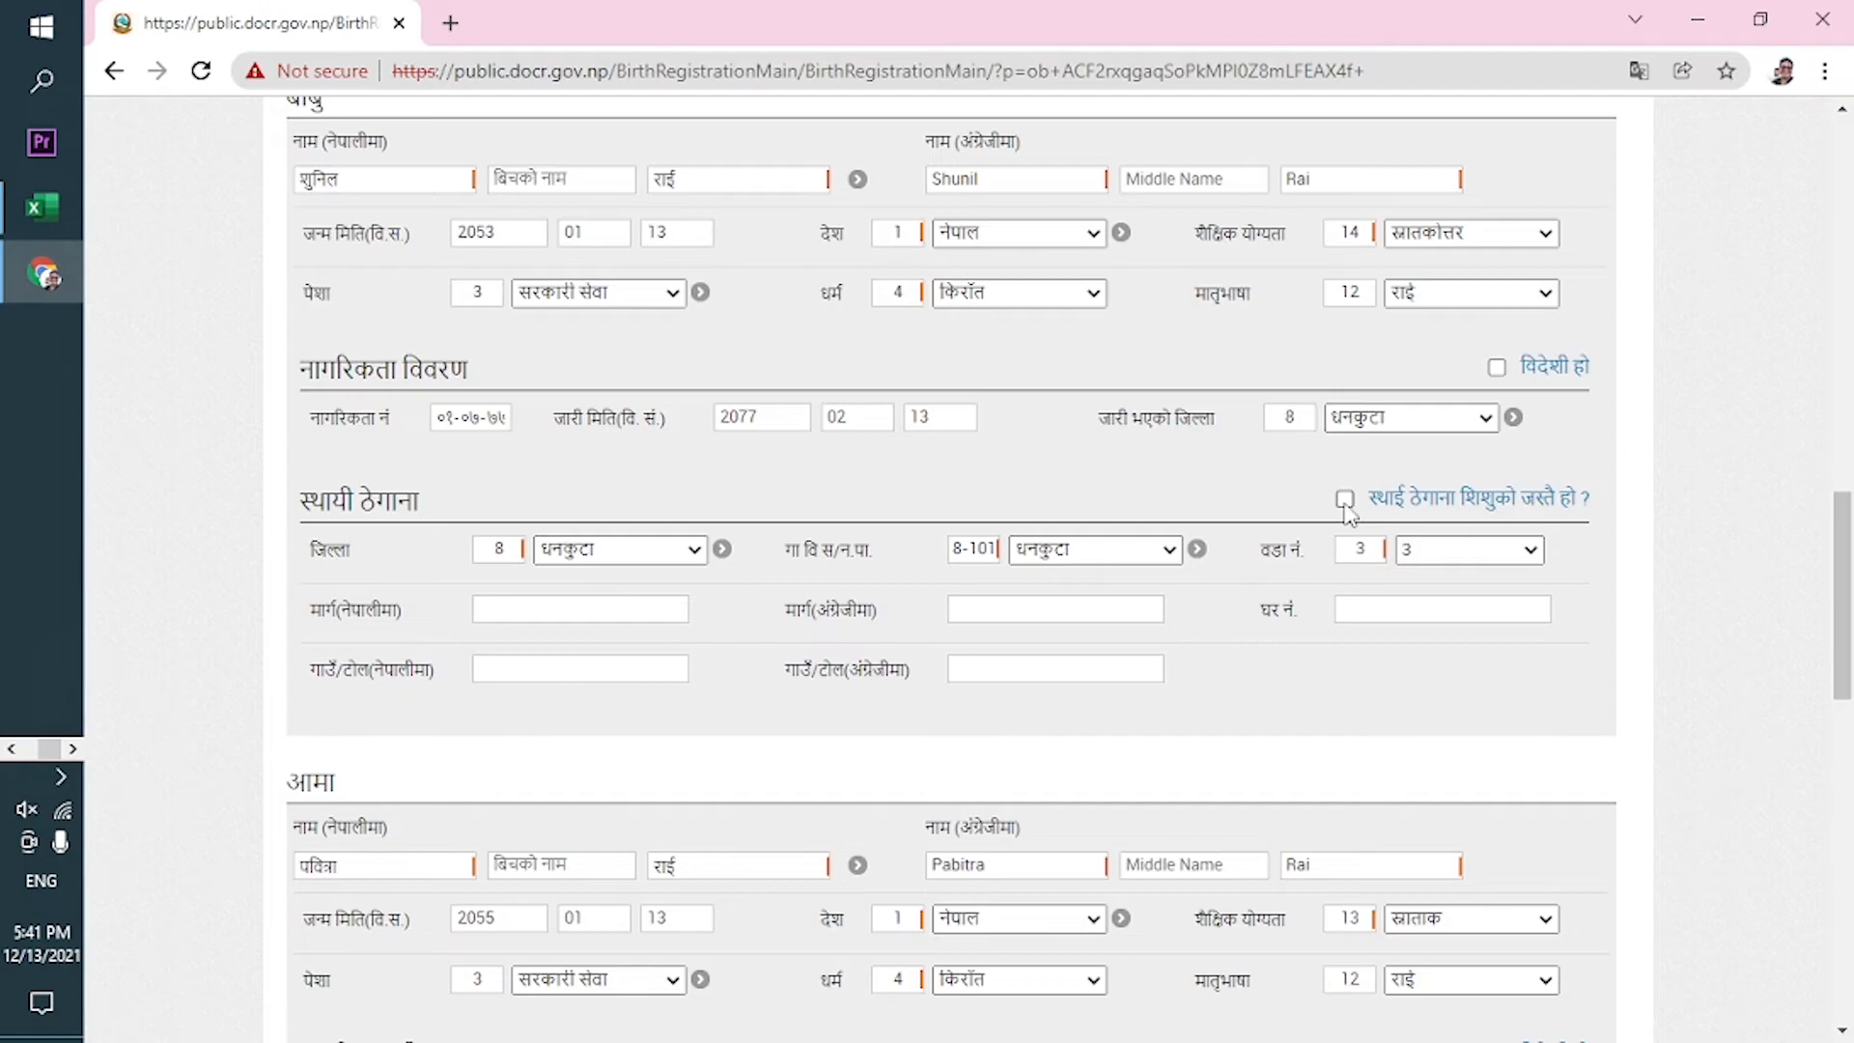
drag(1840, 618, 1829, 571)
click(1345, 852)
drag(1842, 604, 1843, 676)
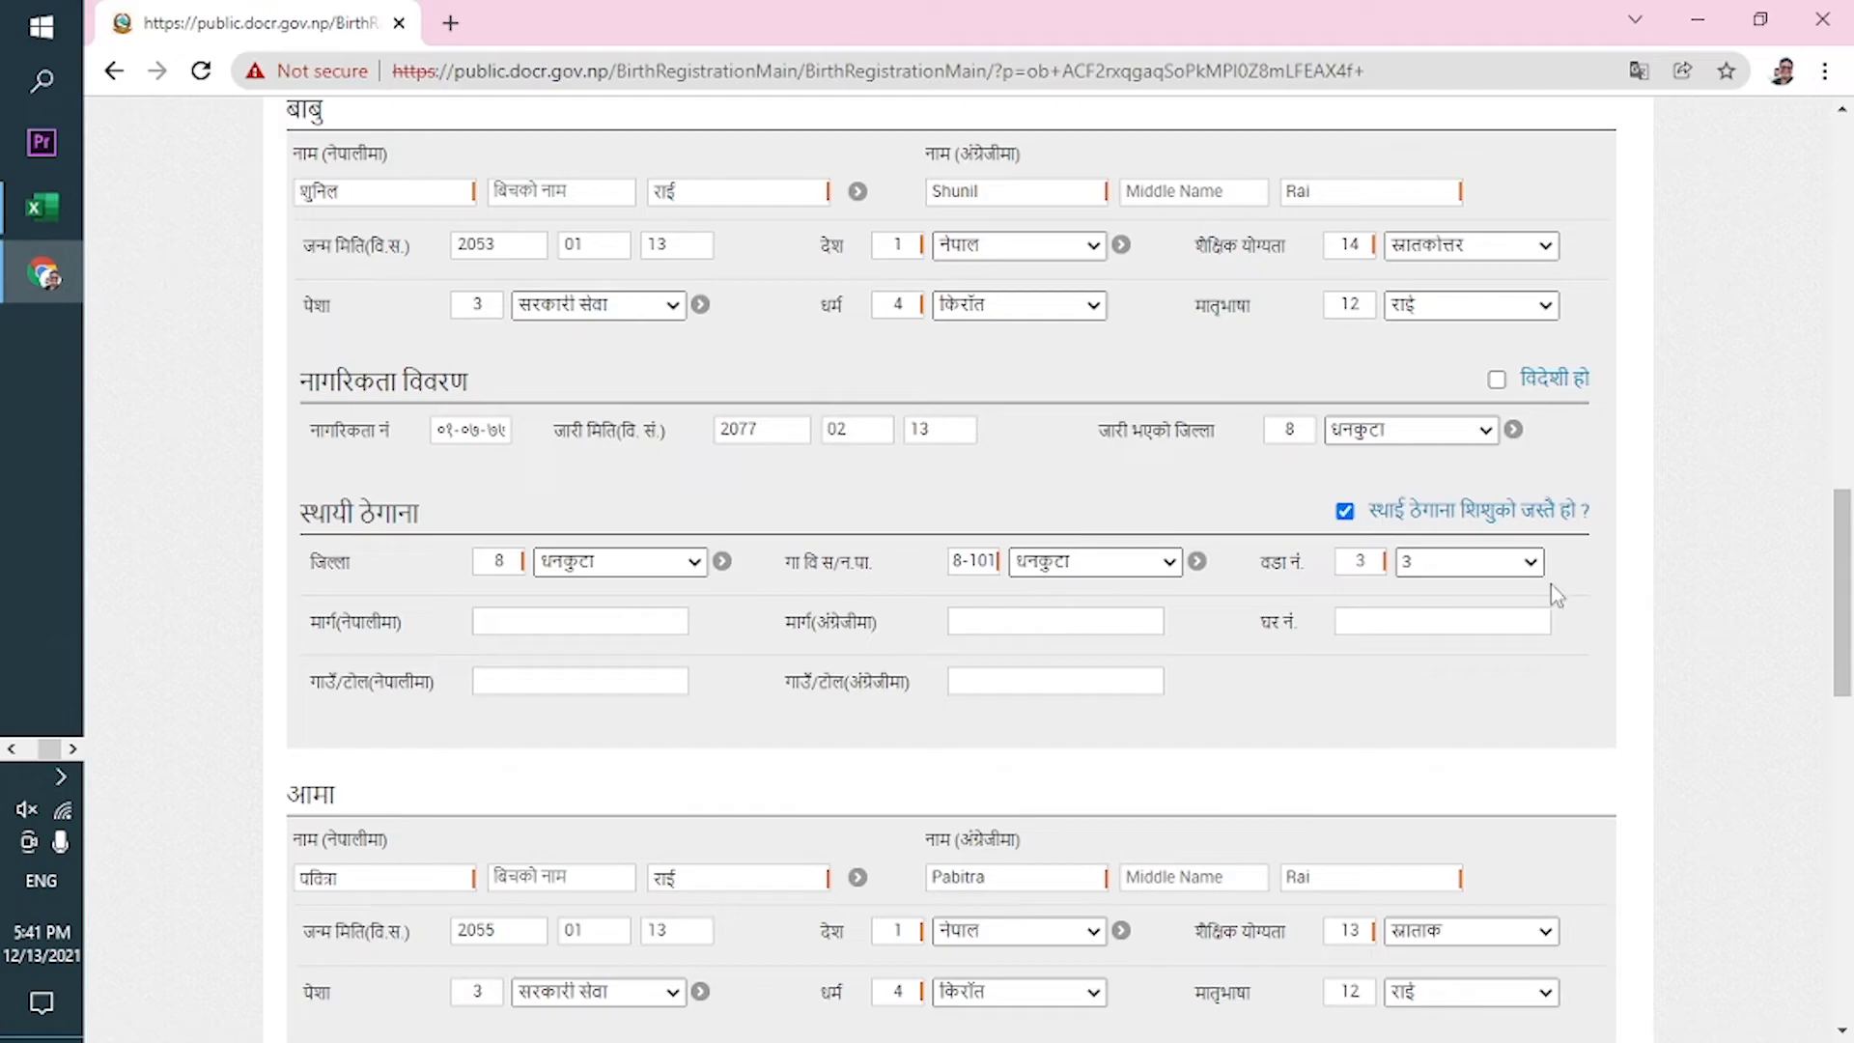
scroll(1844, 552, down, 5)
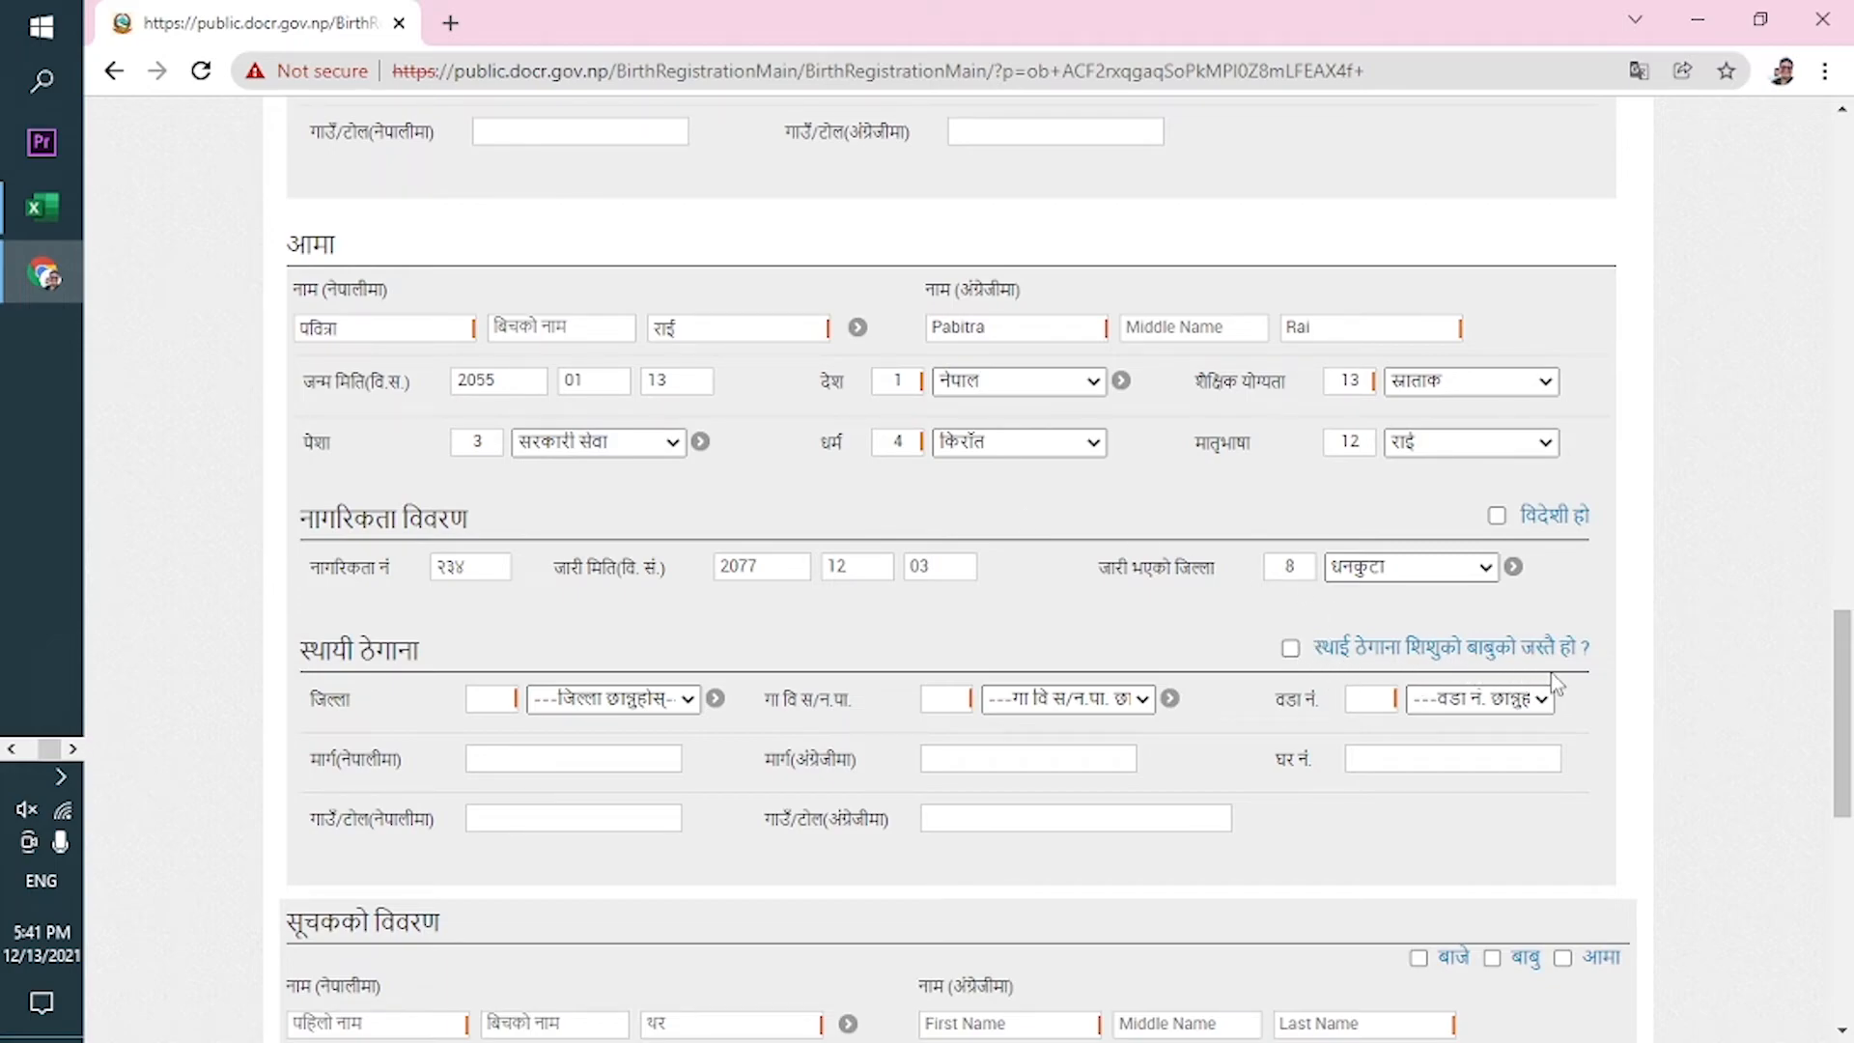
drag(1841, 690, 1844, 724)
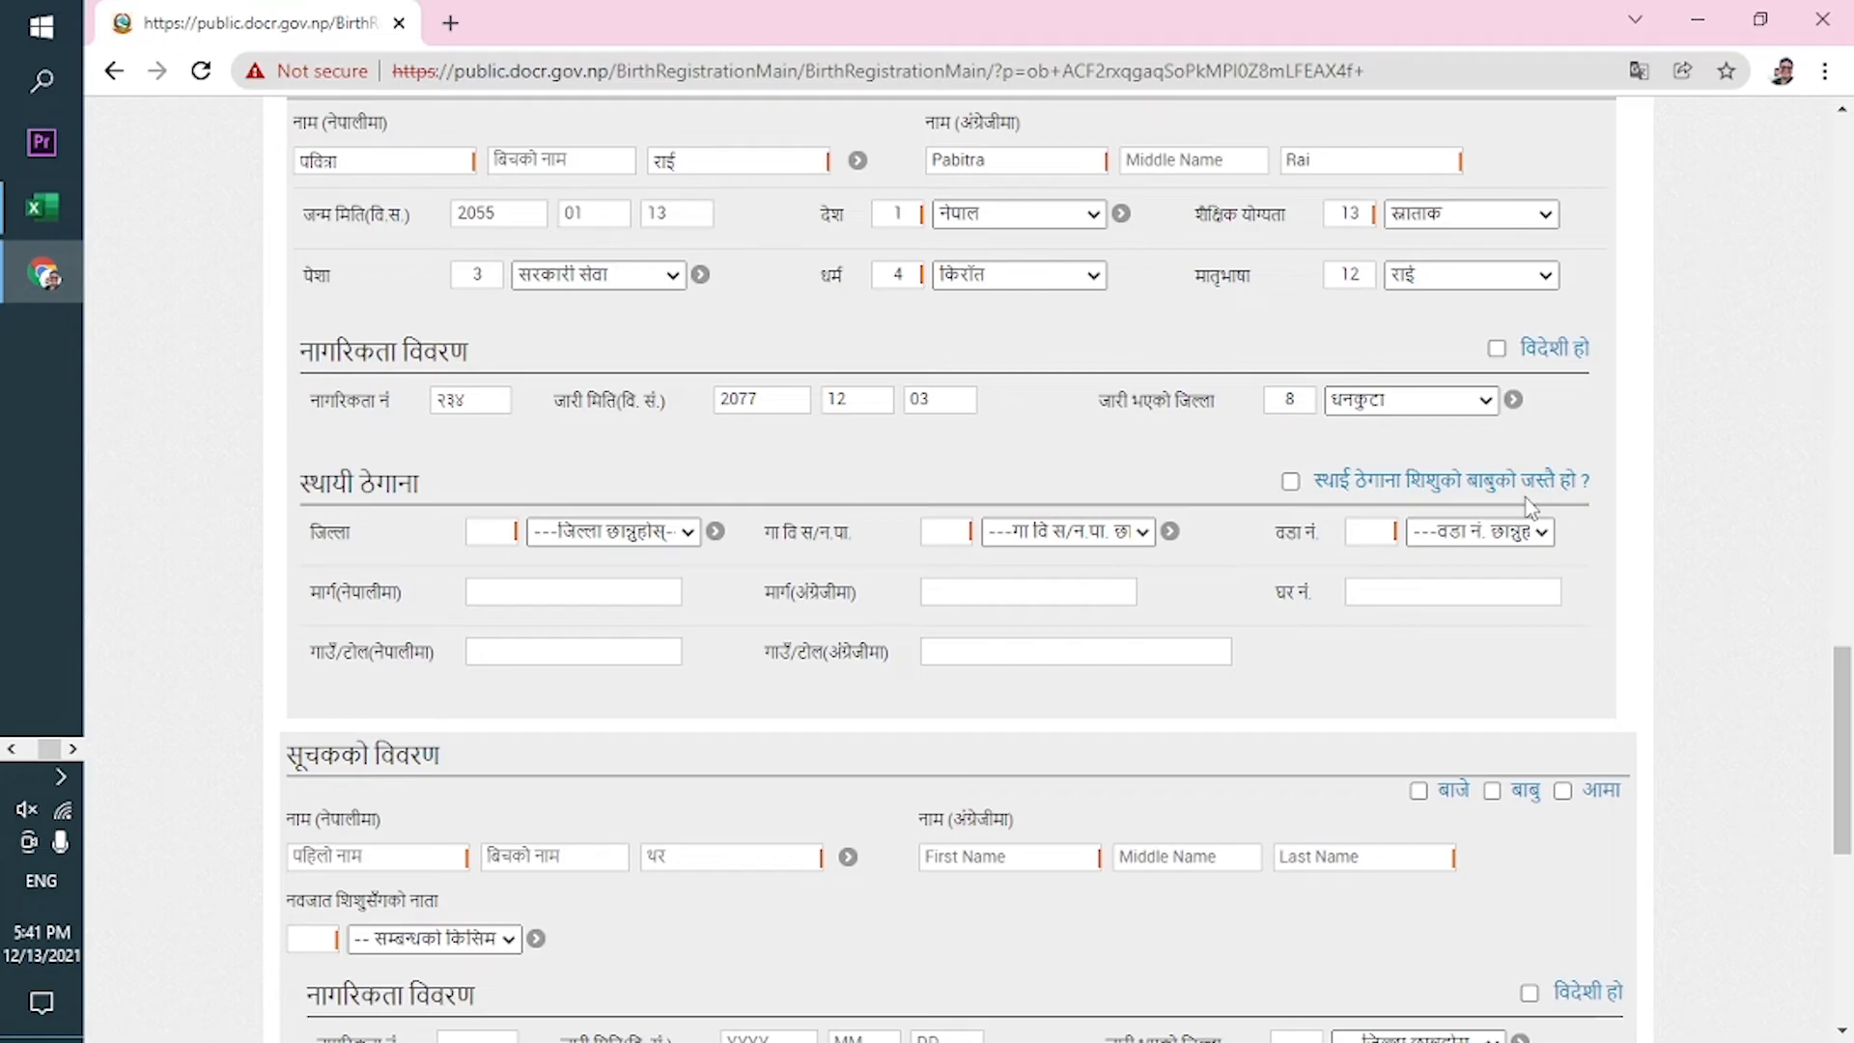
click(1292, 483)
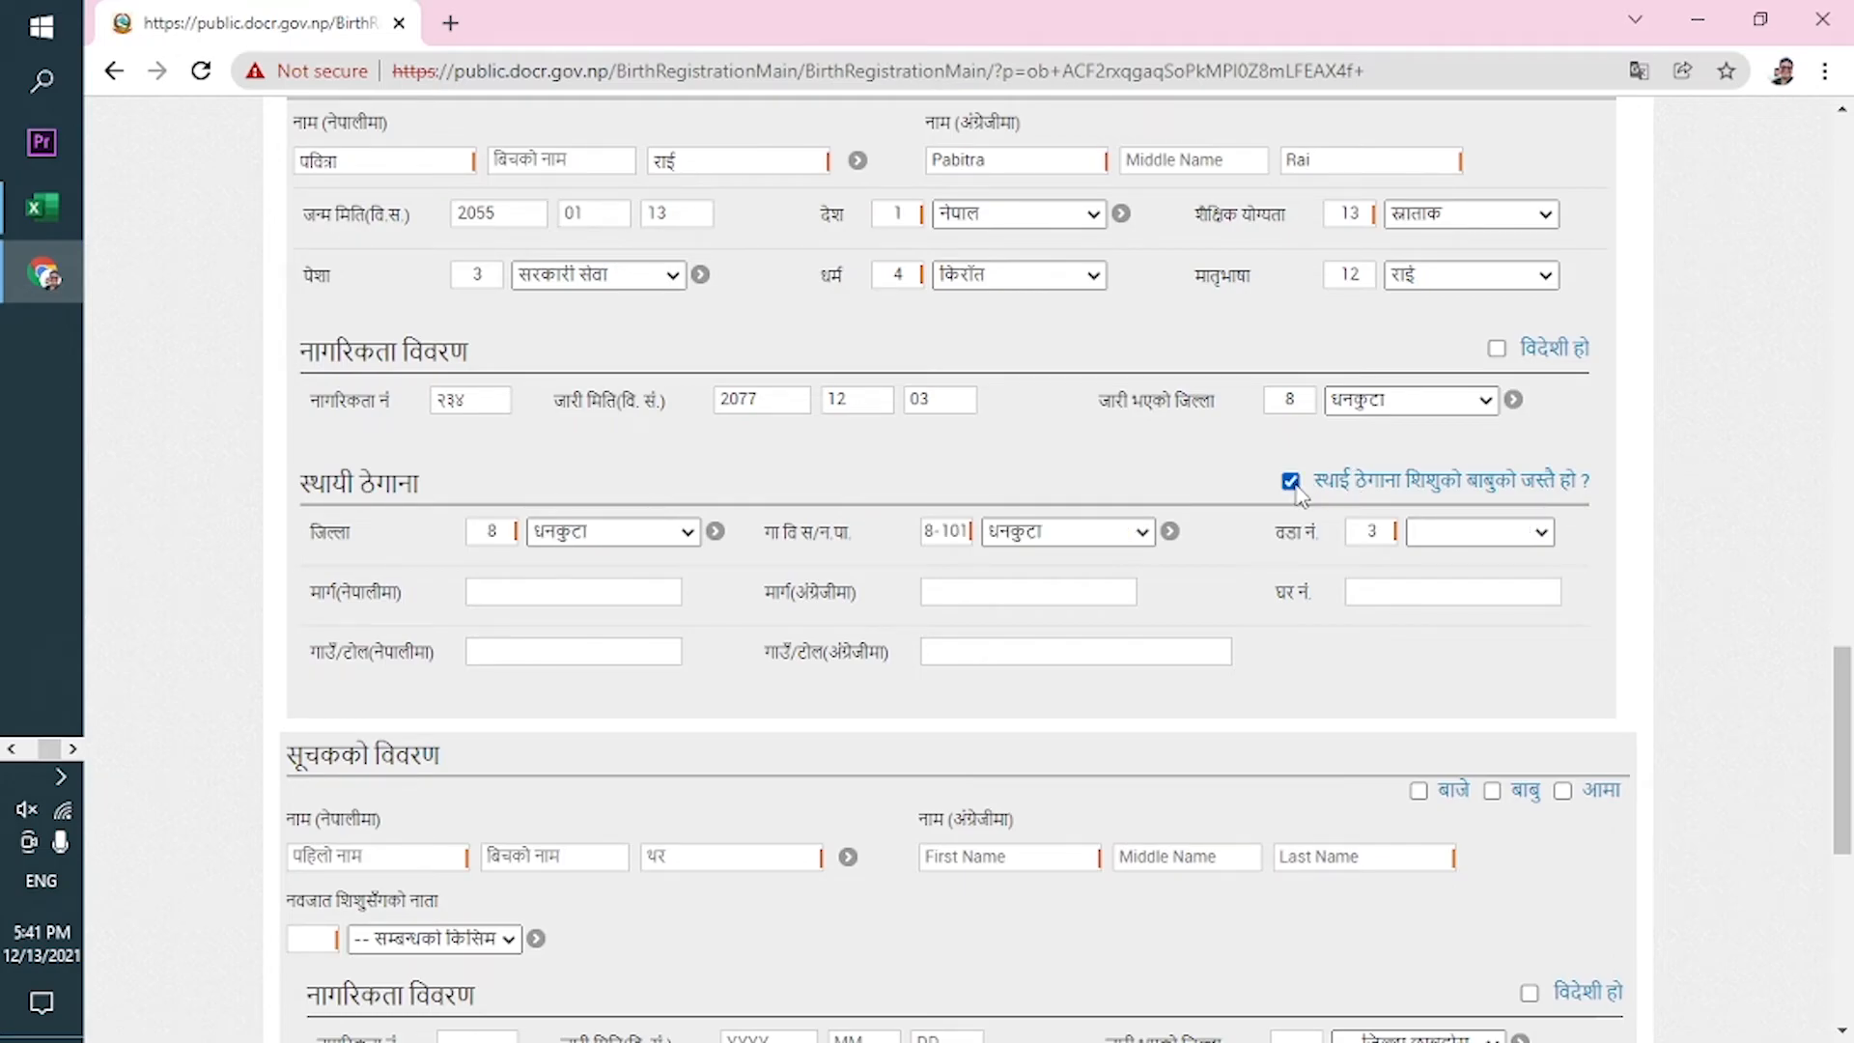
drag(1844, 684, 1844, 734)
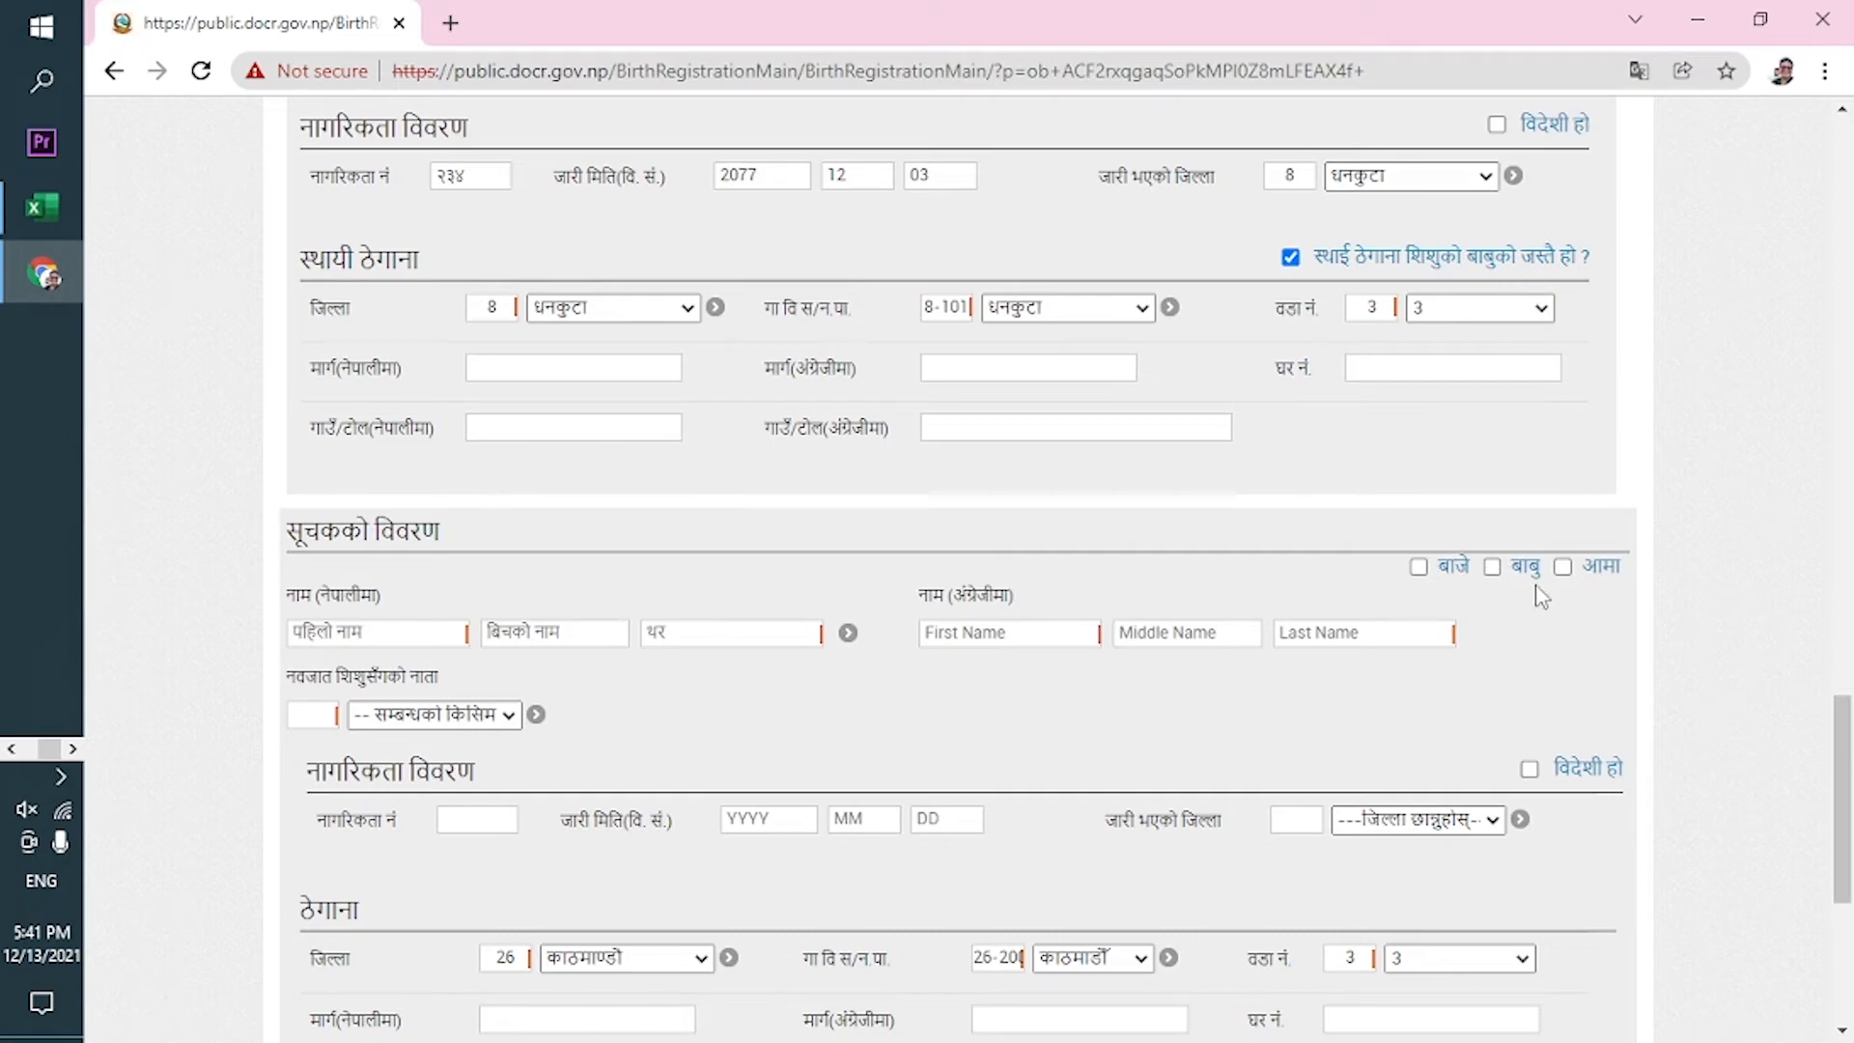
Switch the informant from grandfather (बाजे) to father (बाबु), auto-filling his name and citizenship details.
click(1419, 567)
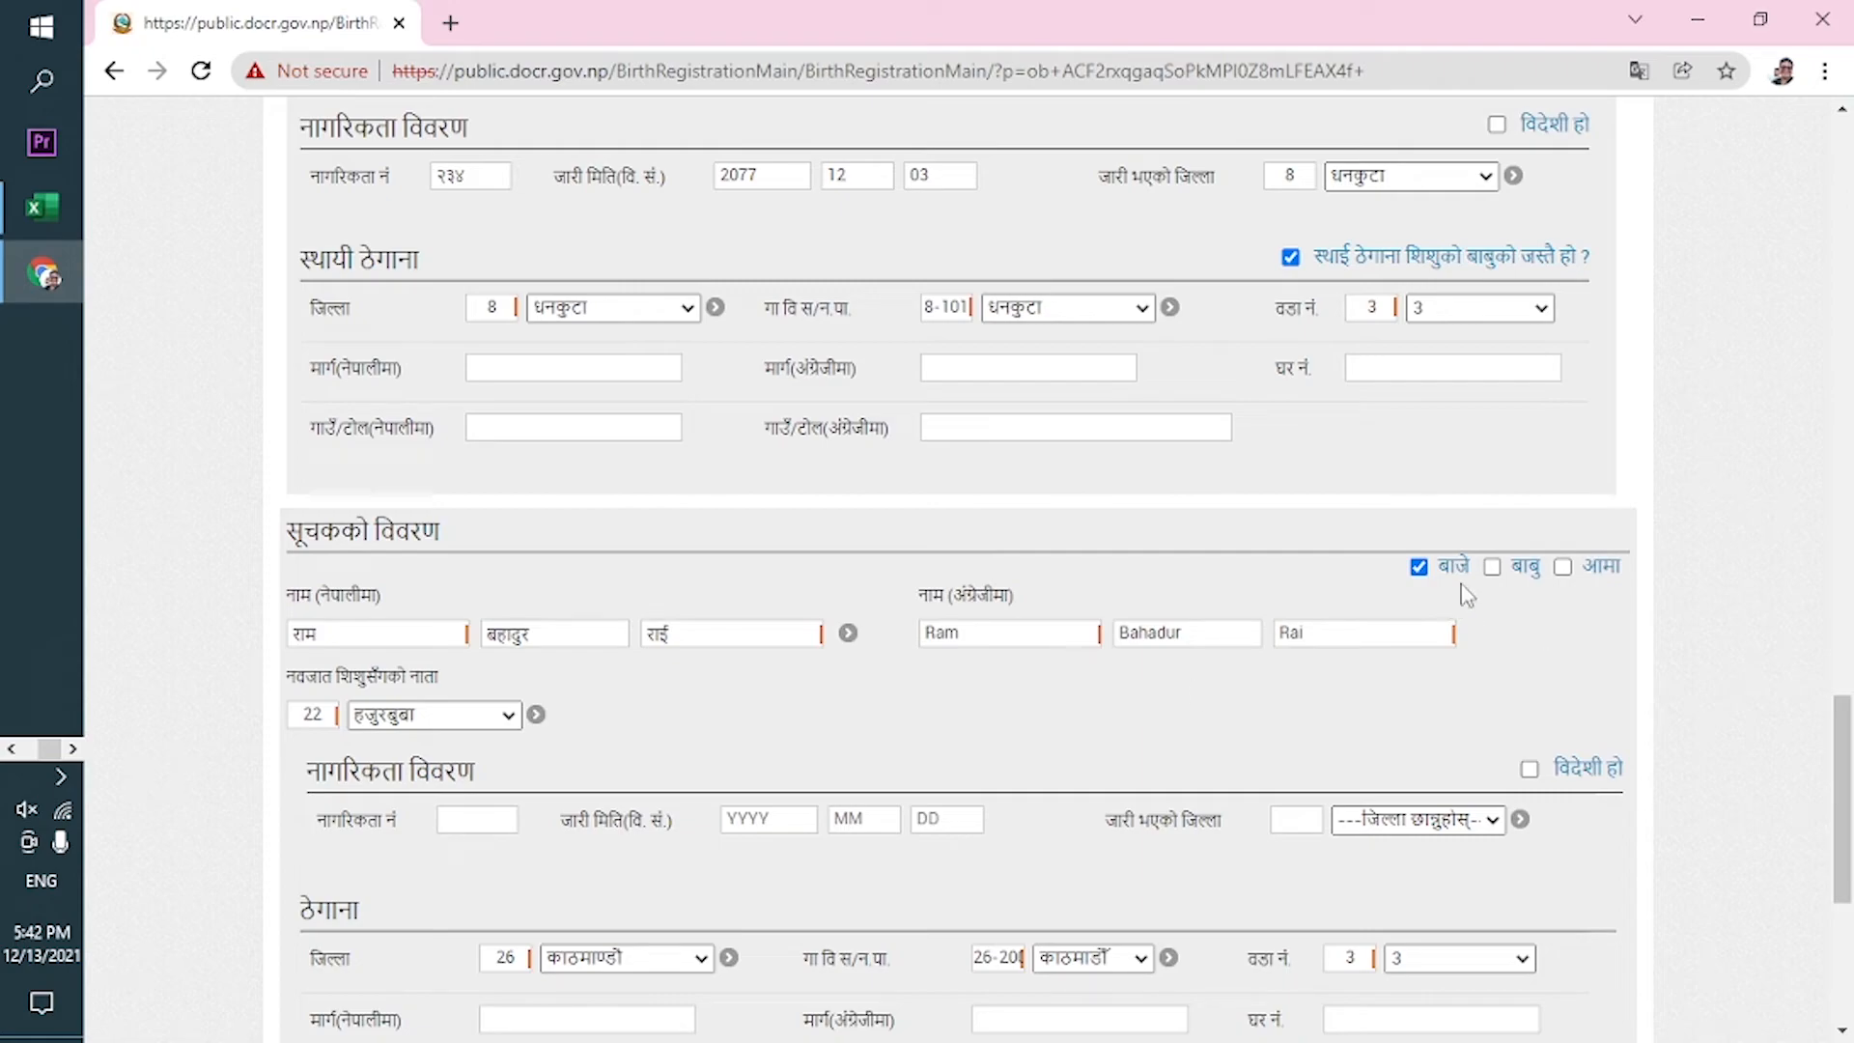
click(1492, 568)
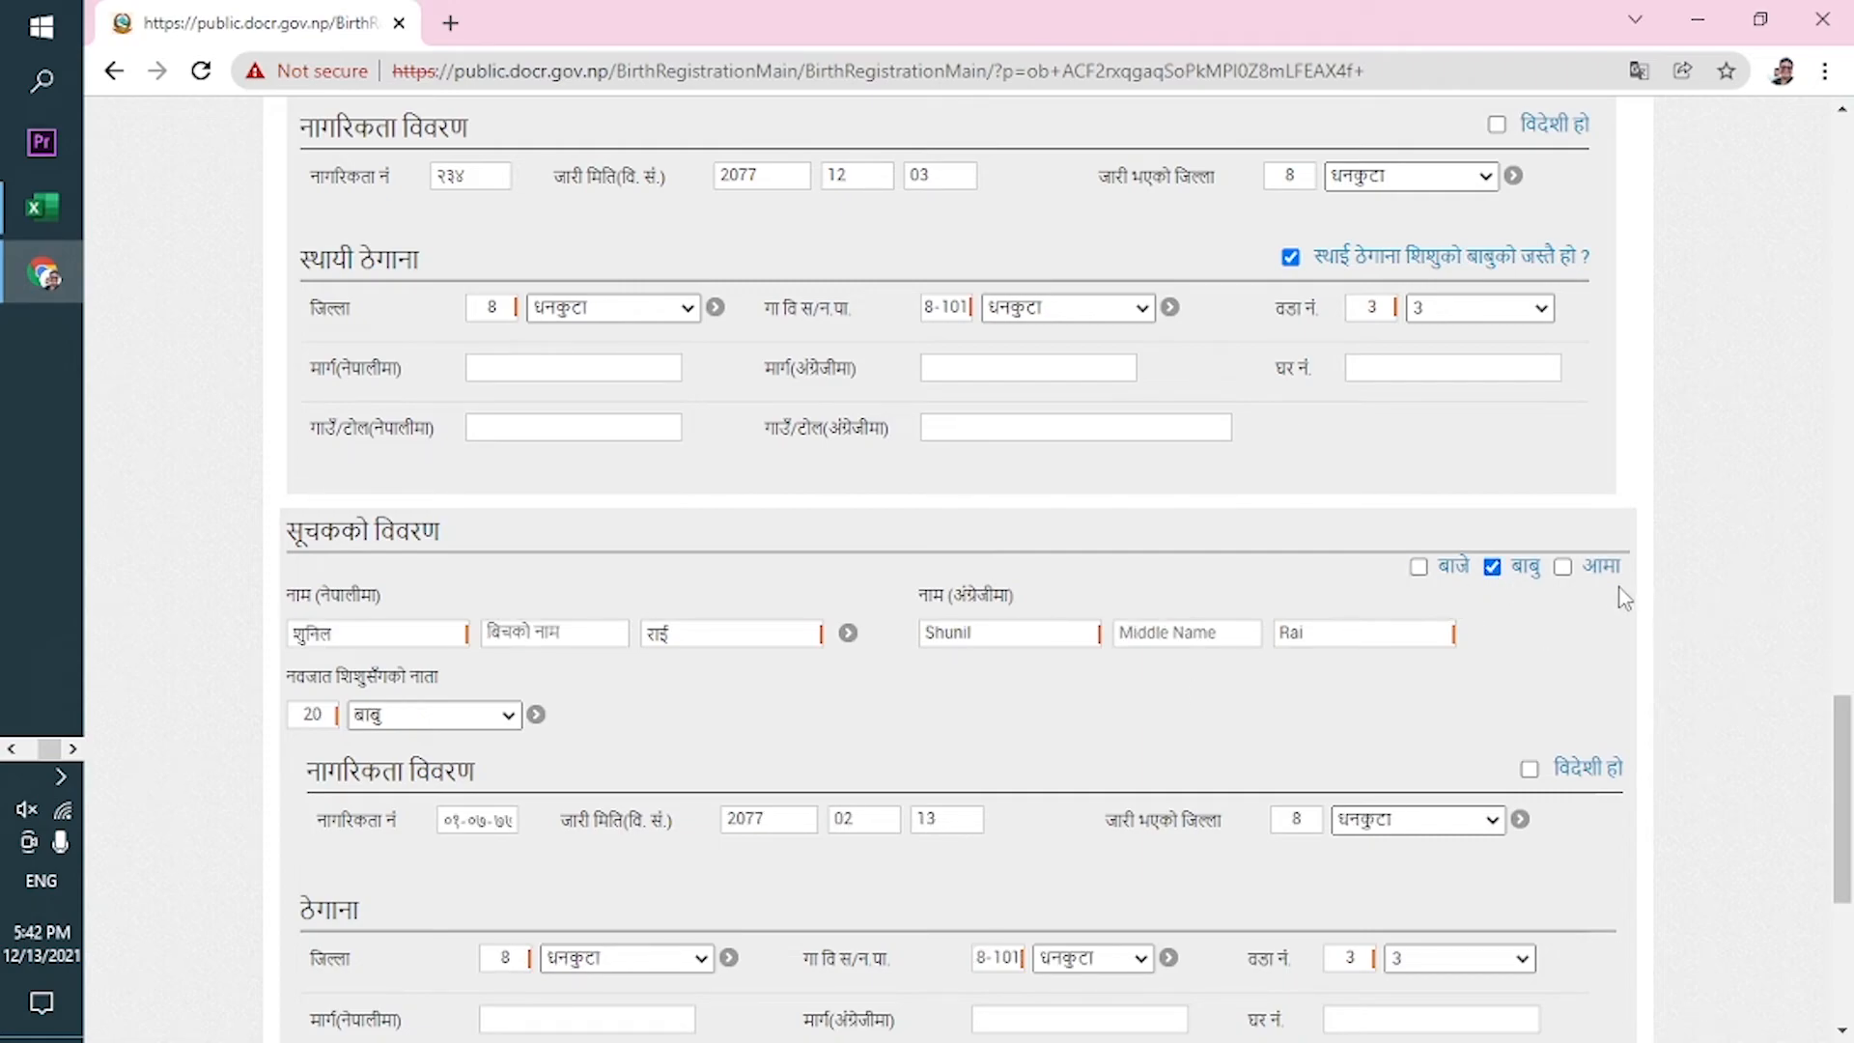
drag(1845, 719, 1851, 838)
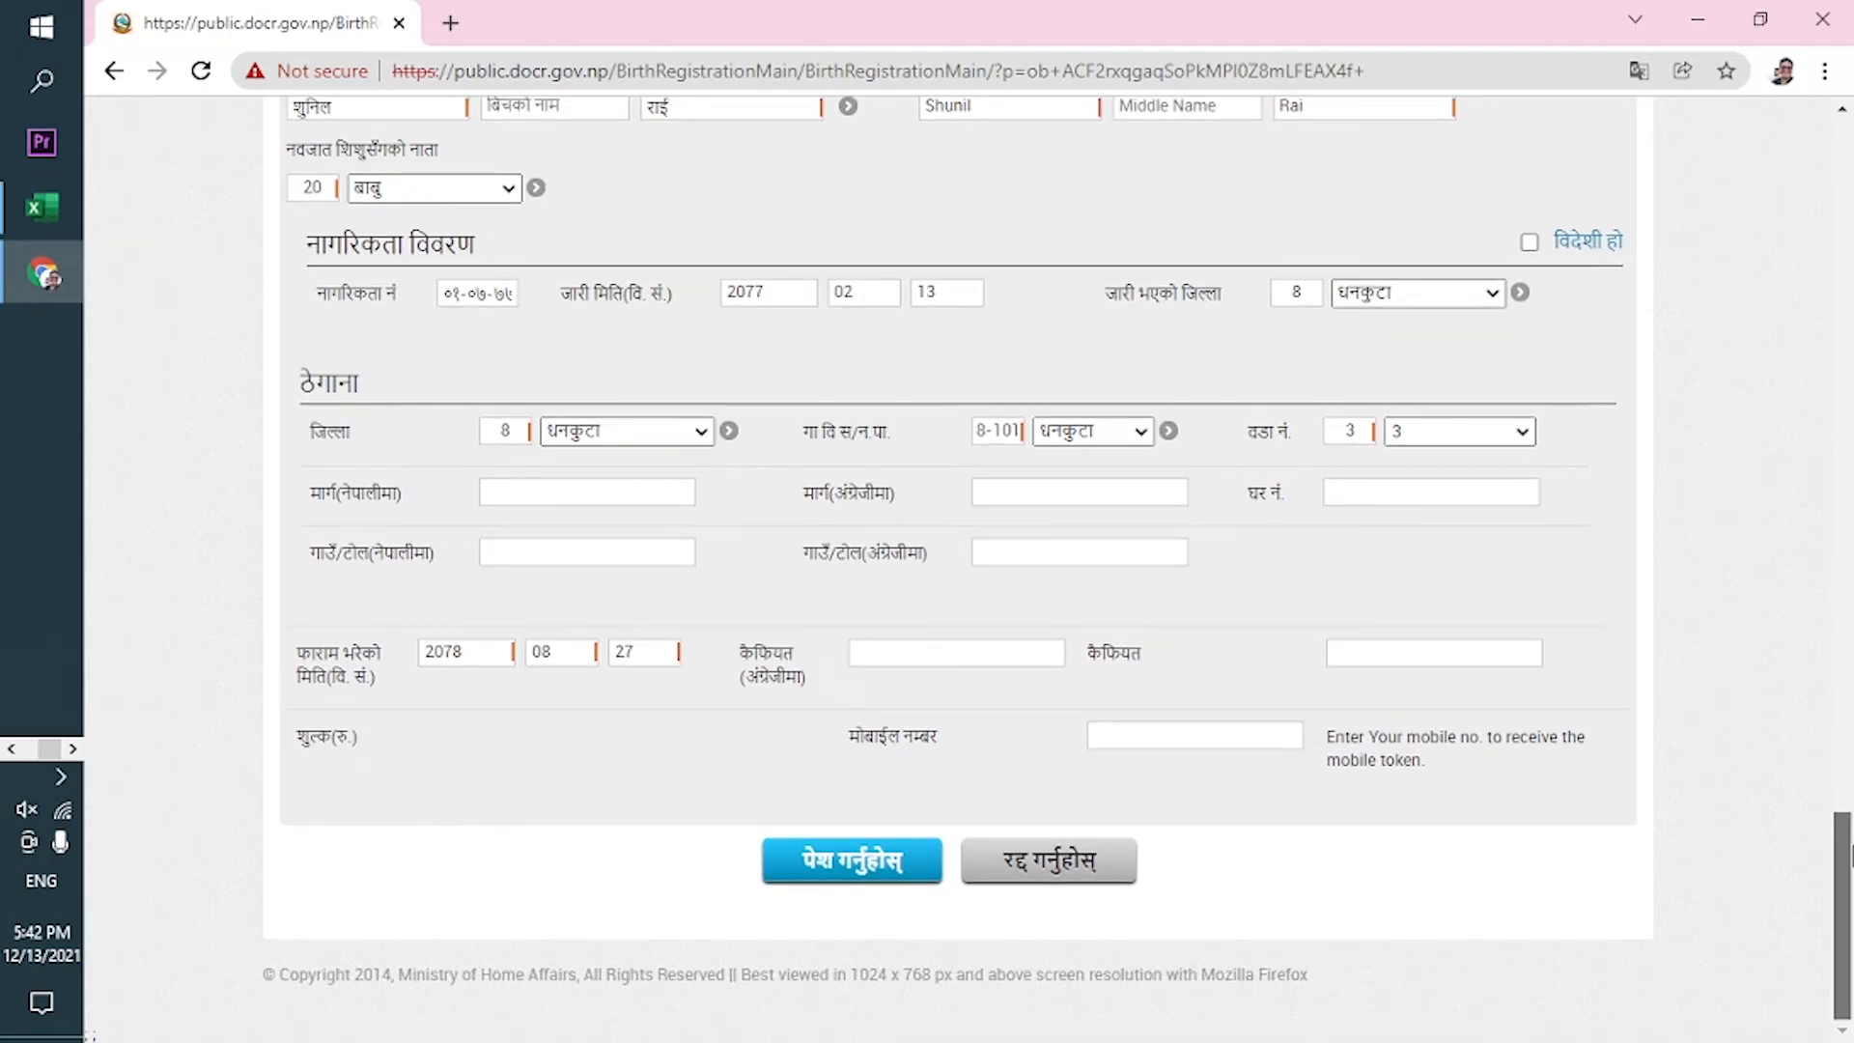
Enter the token-receiving number in the मोबाइल नम्बर field and submit with पेश गर्नुहोस्.
click(1182, 732)
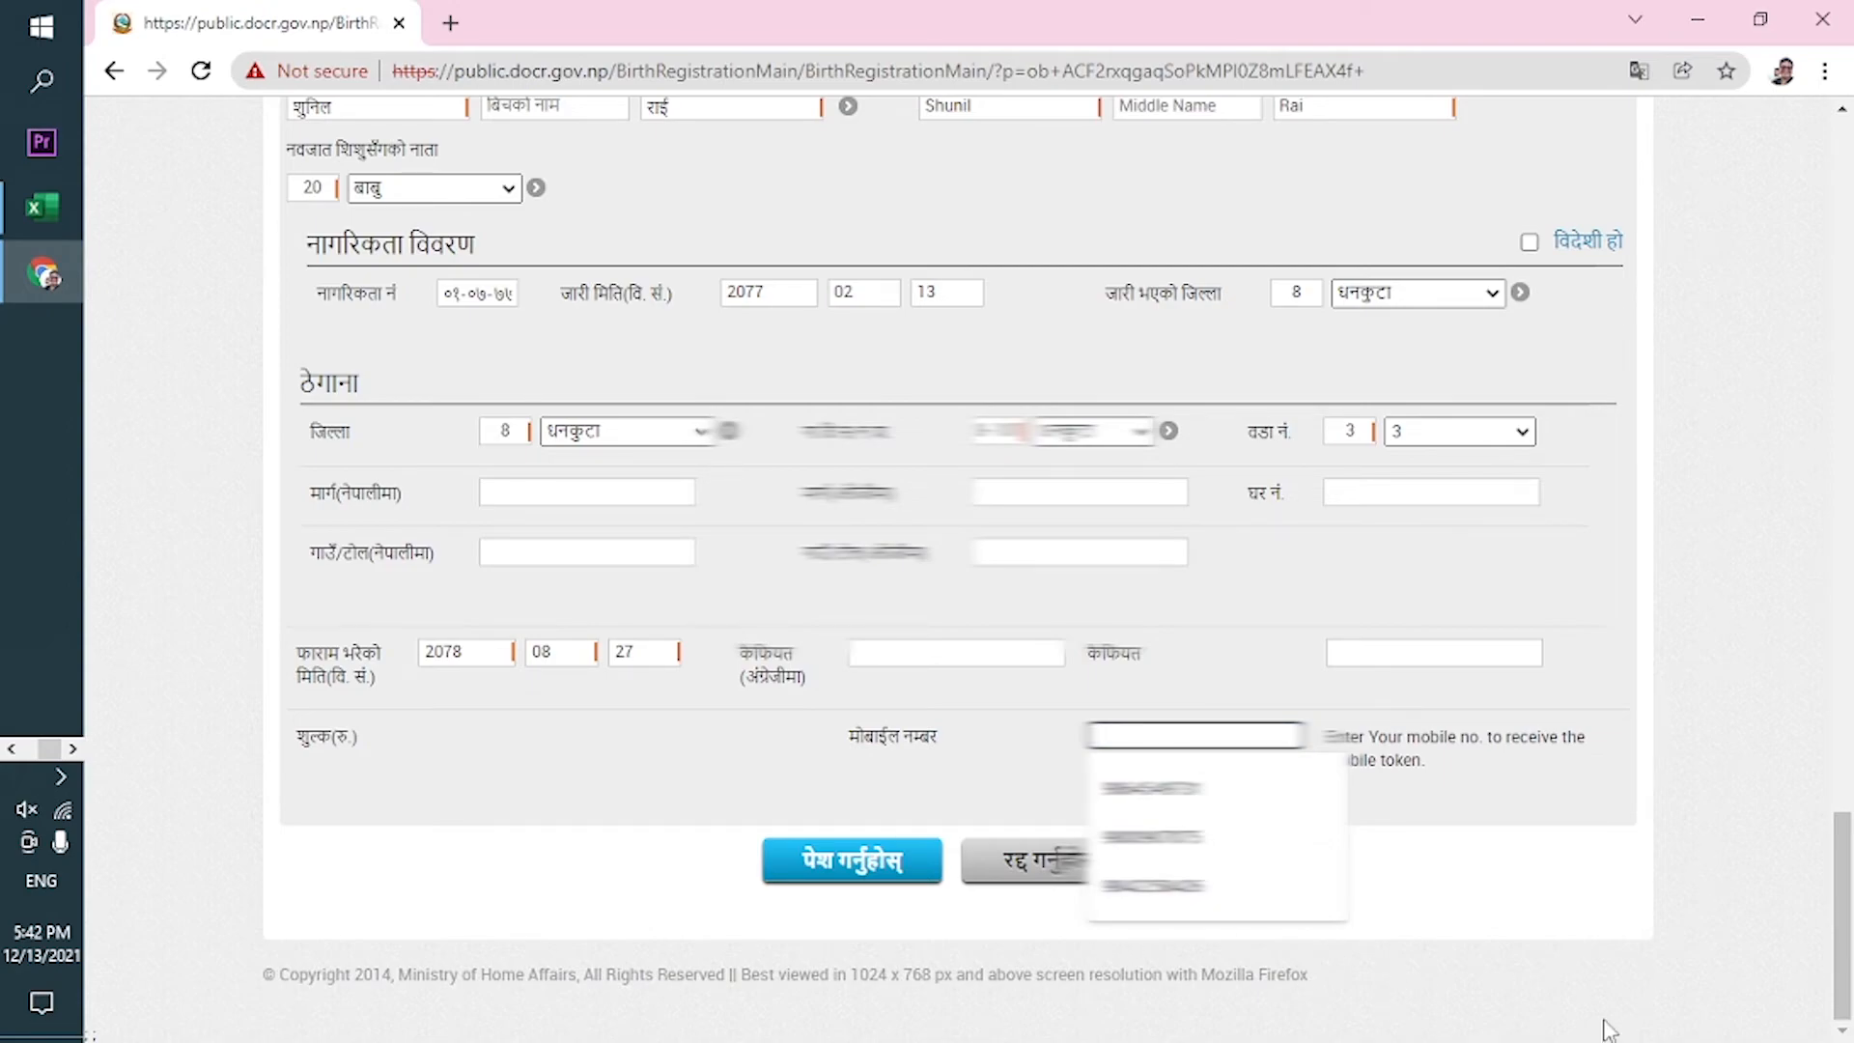
text(98)
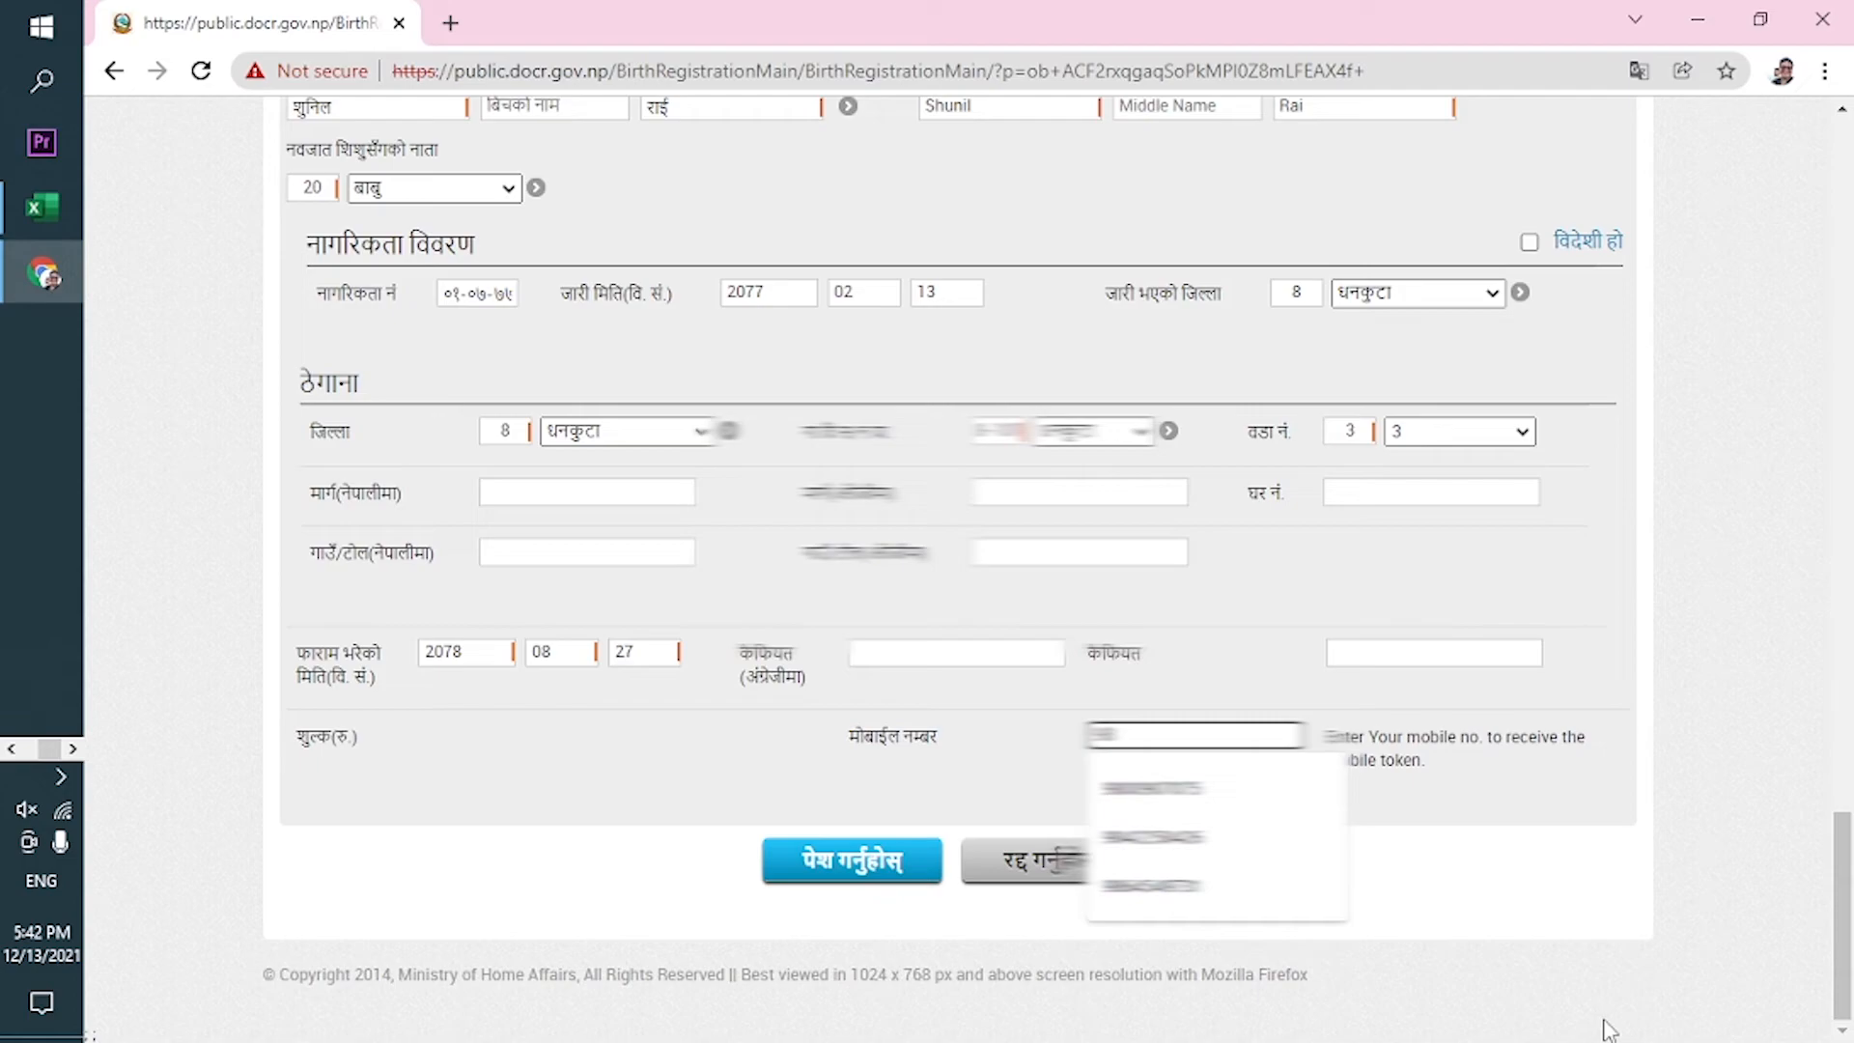
text(4222)
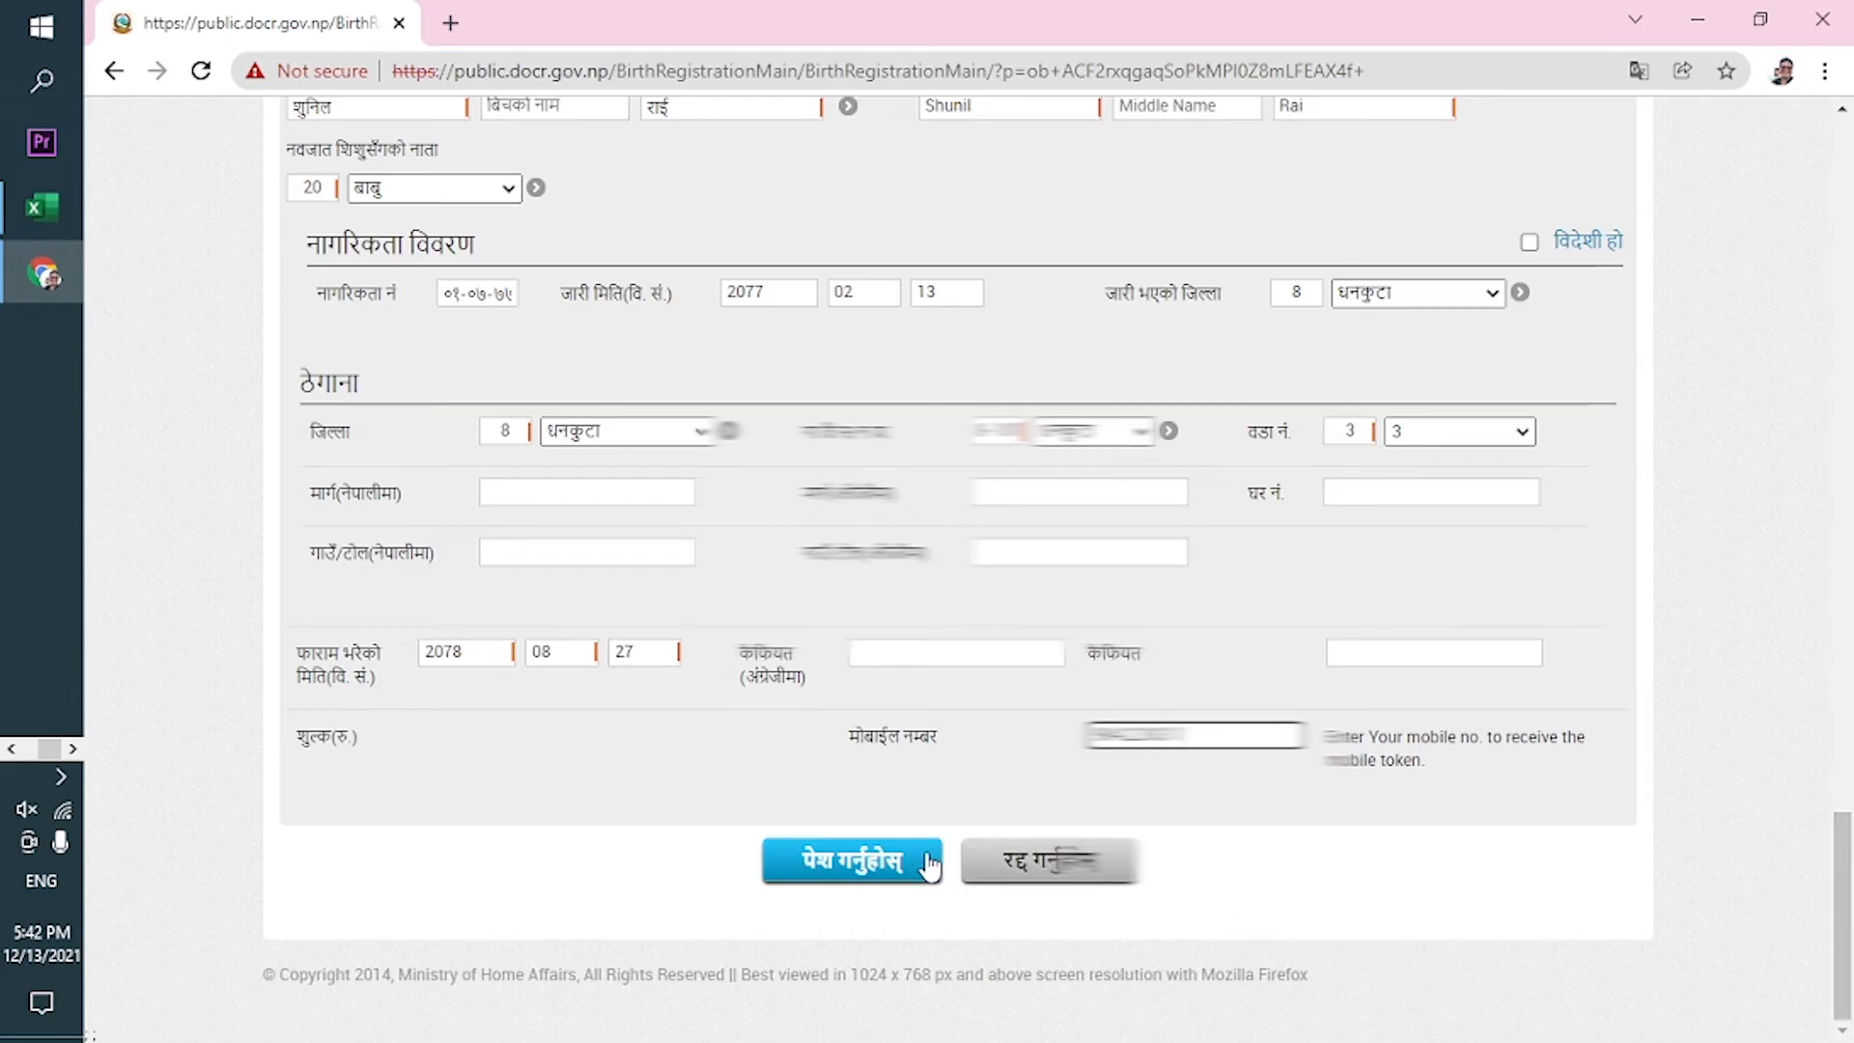
click(884, 874)
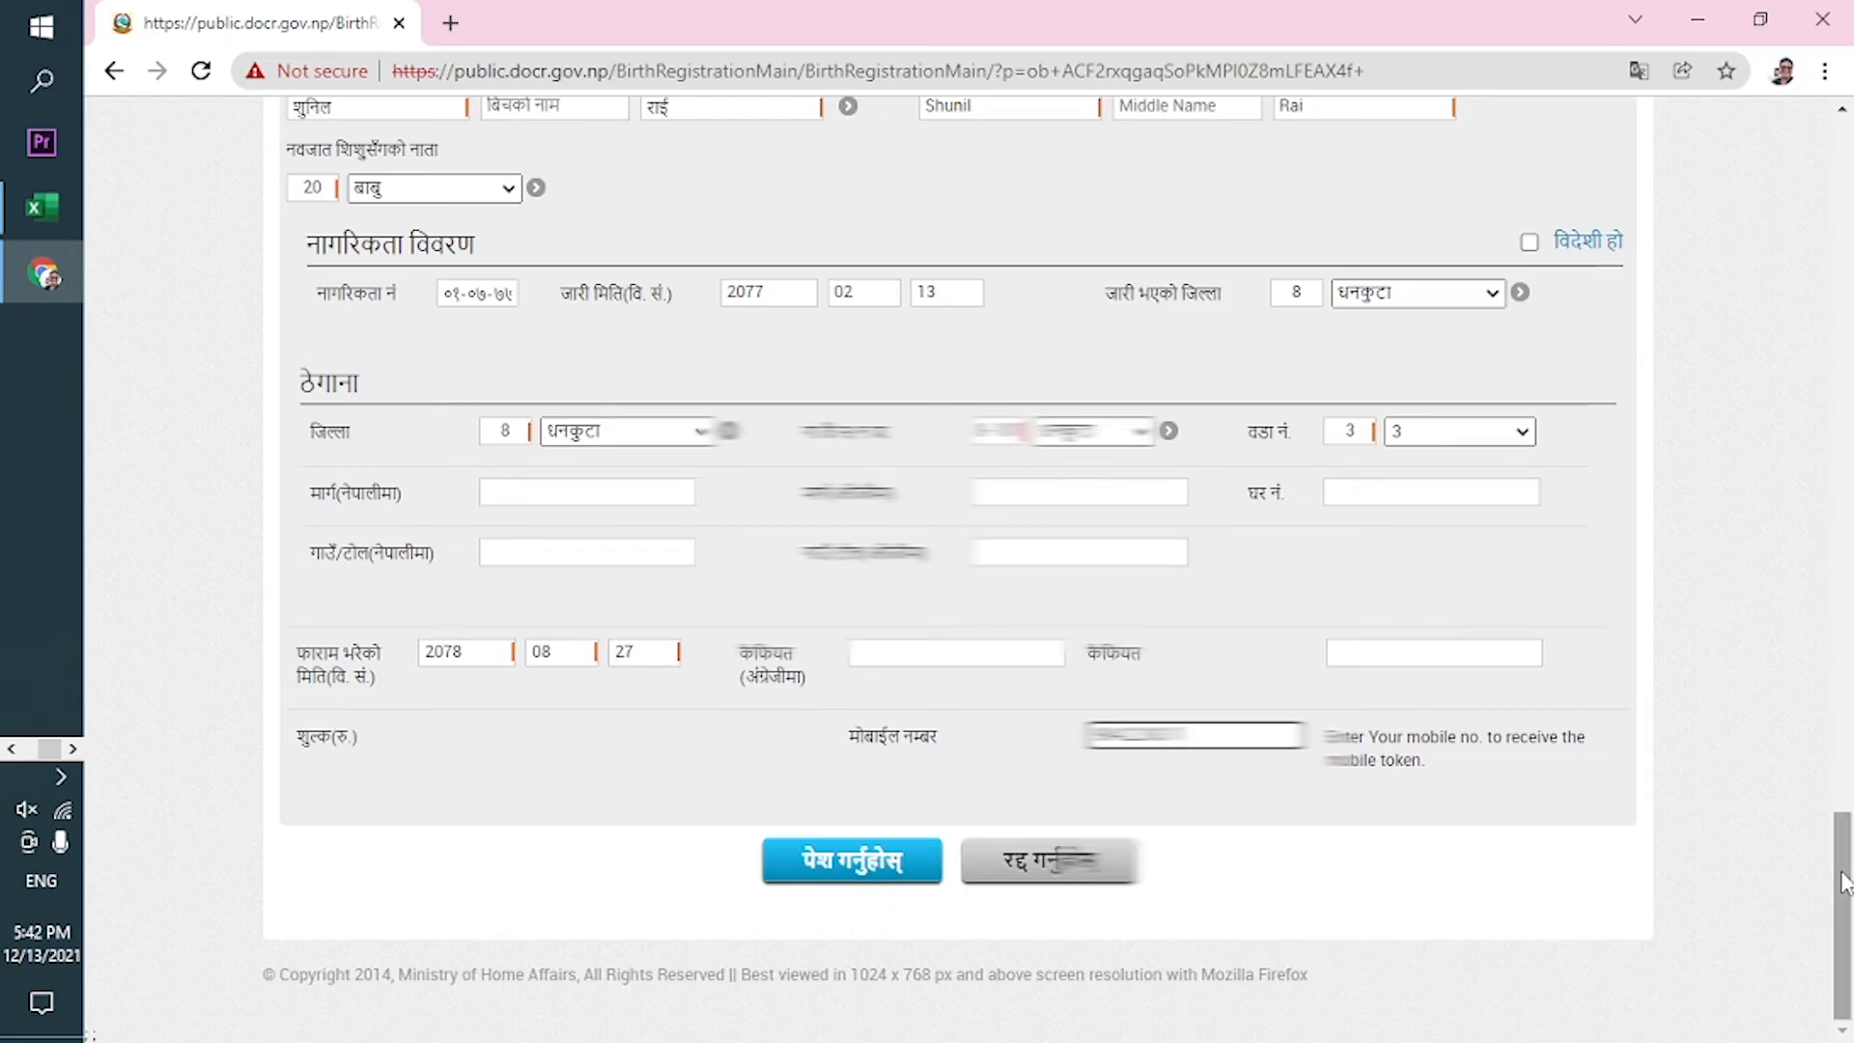
scroll(1802, 494, up, 3)
scroll(1792, 405, up, 10)
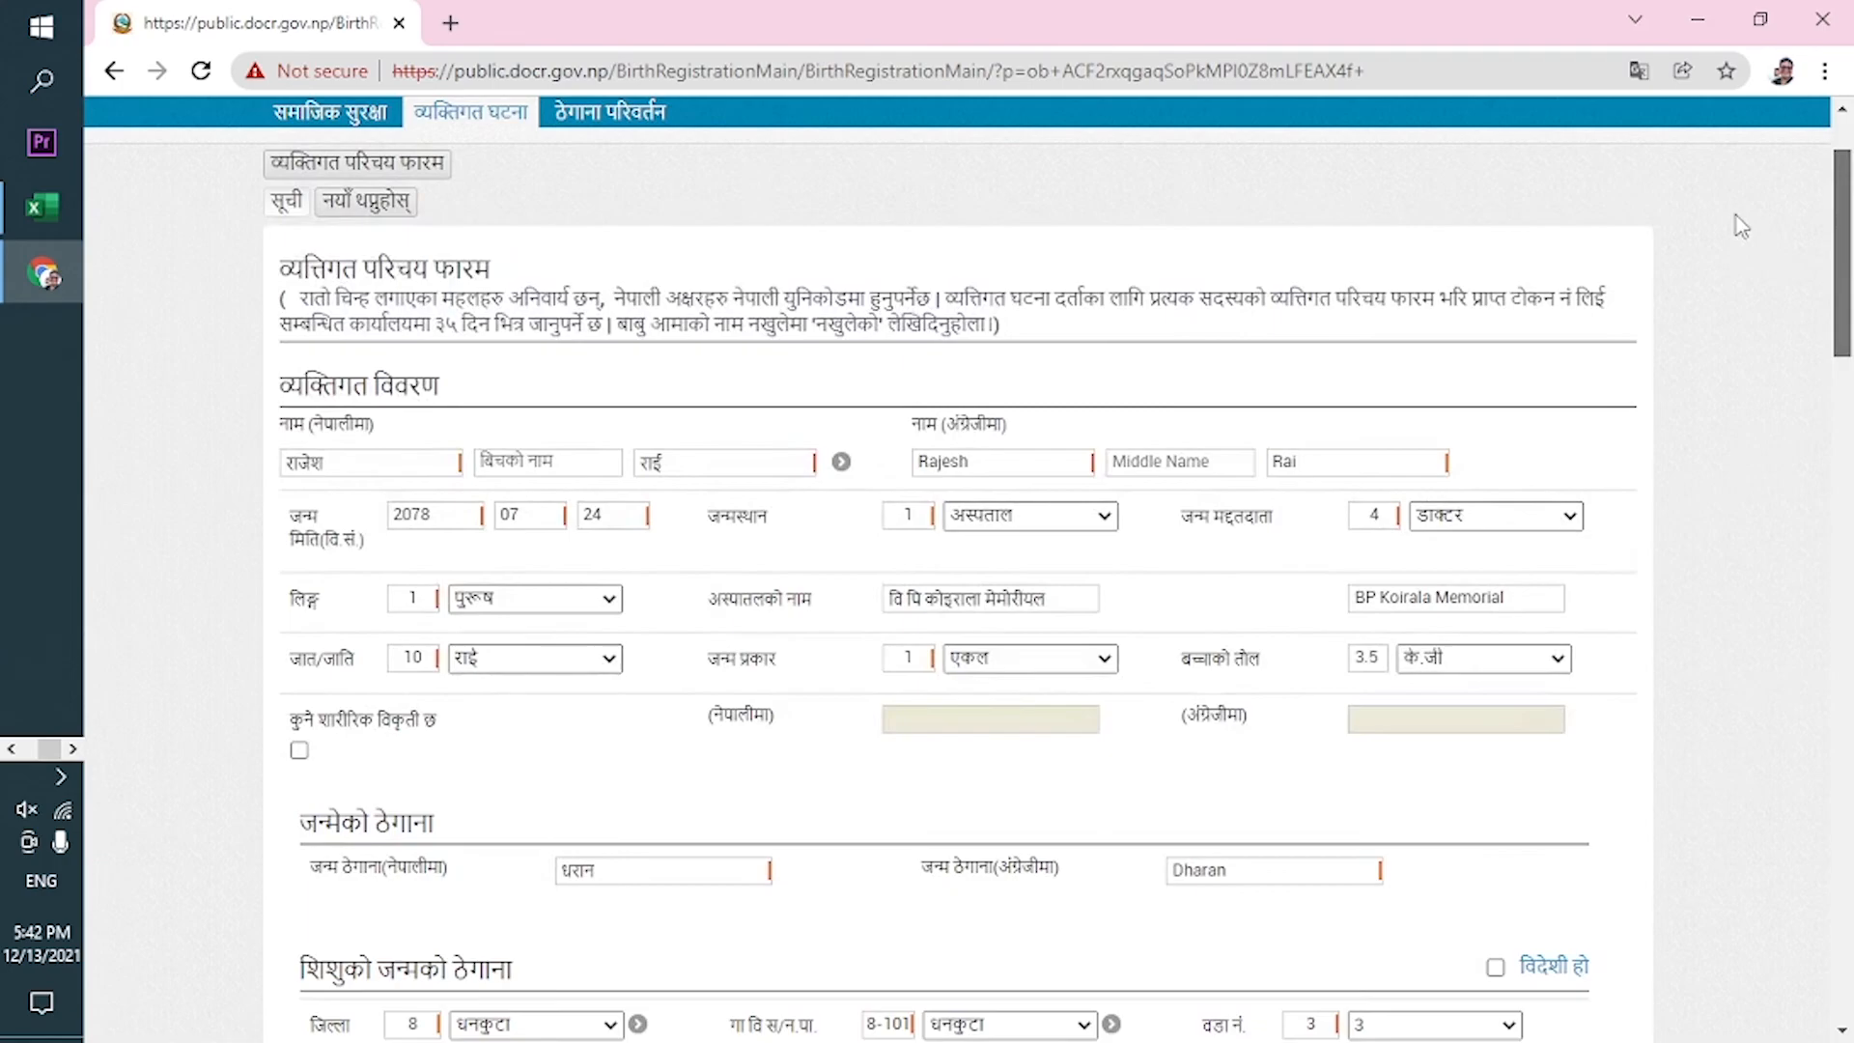
scroll(1782, 270, down, 2)
scroll(1762, 309, down, 5)
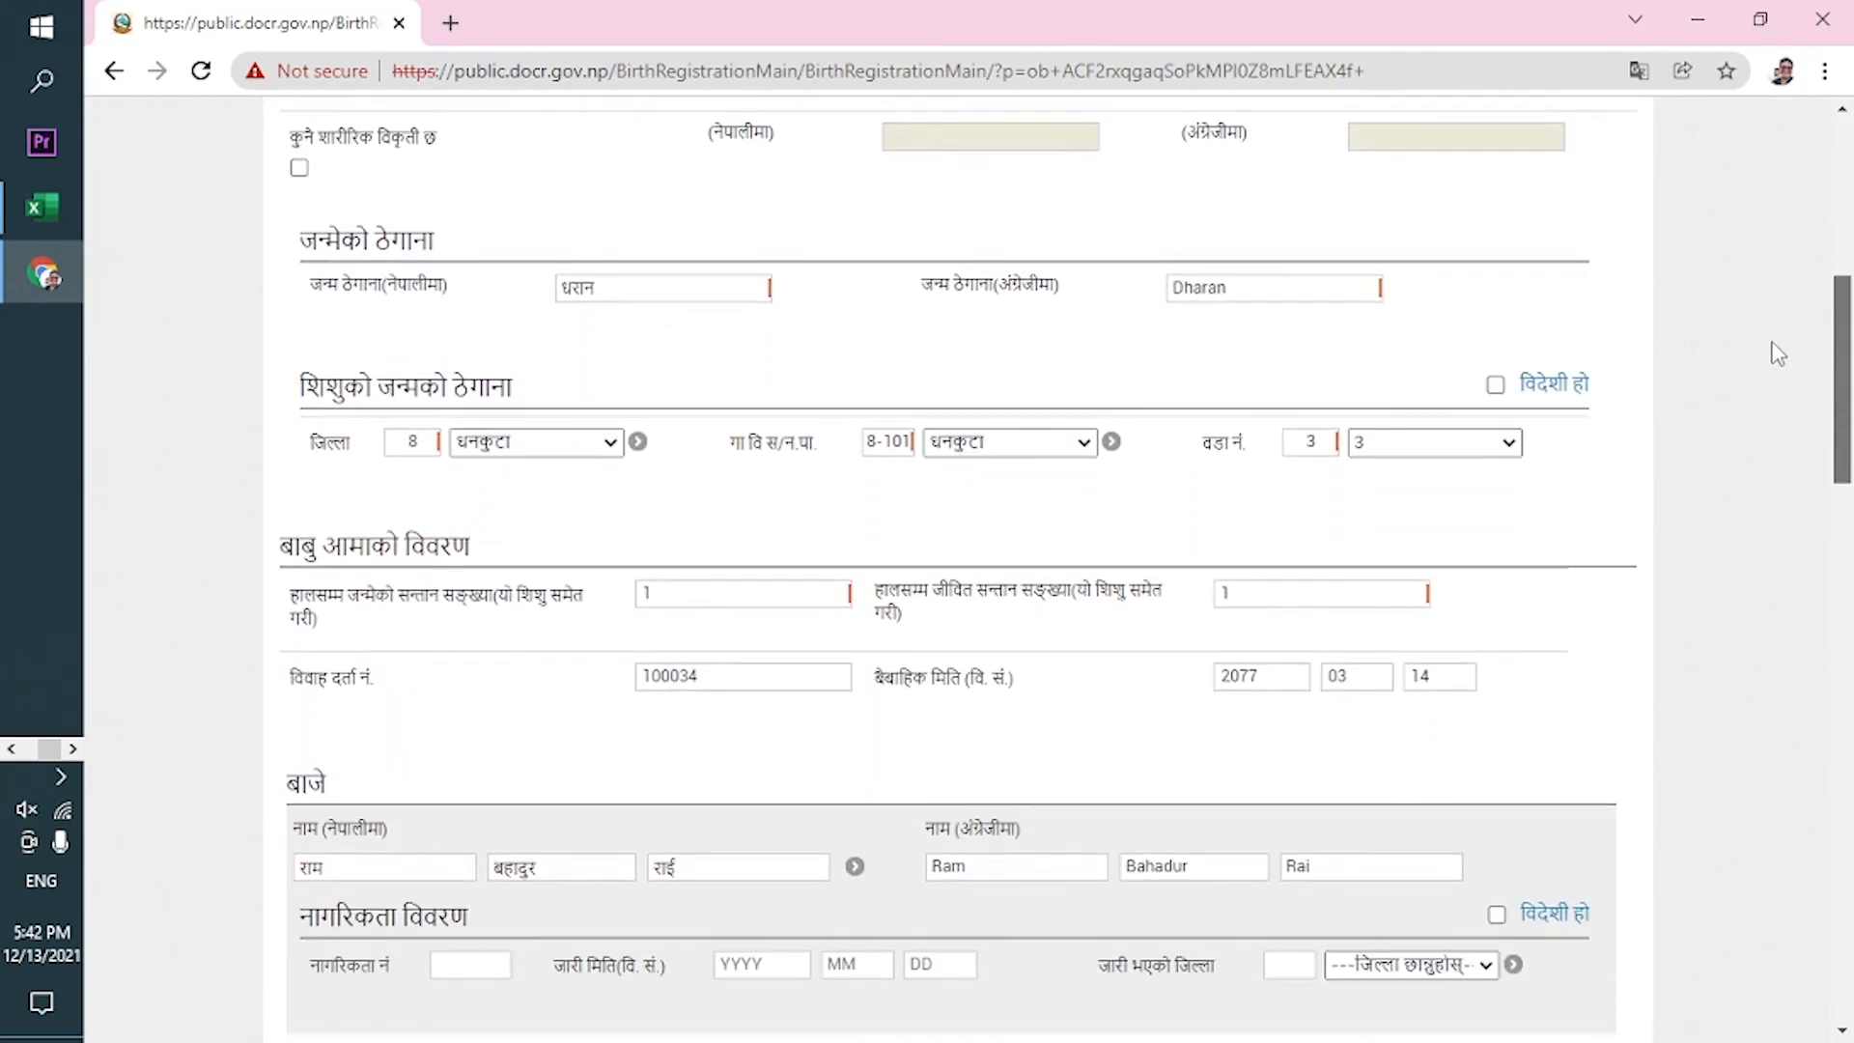
scroll(1796, 407, down, 7)
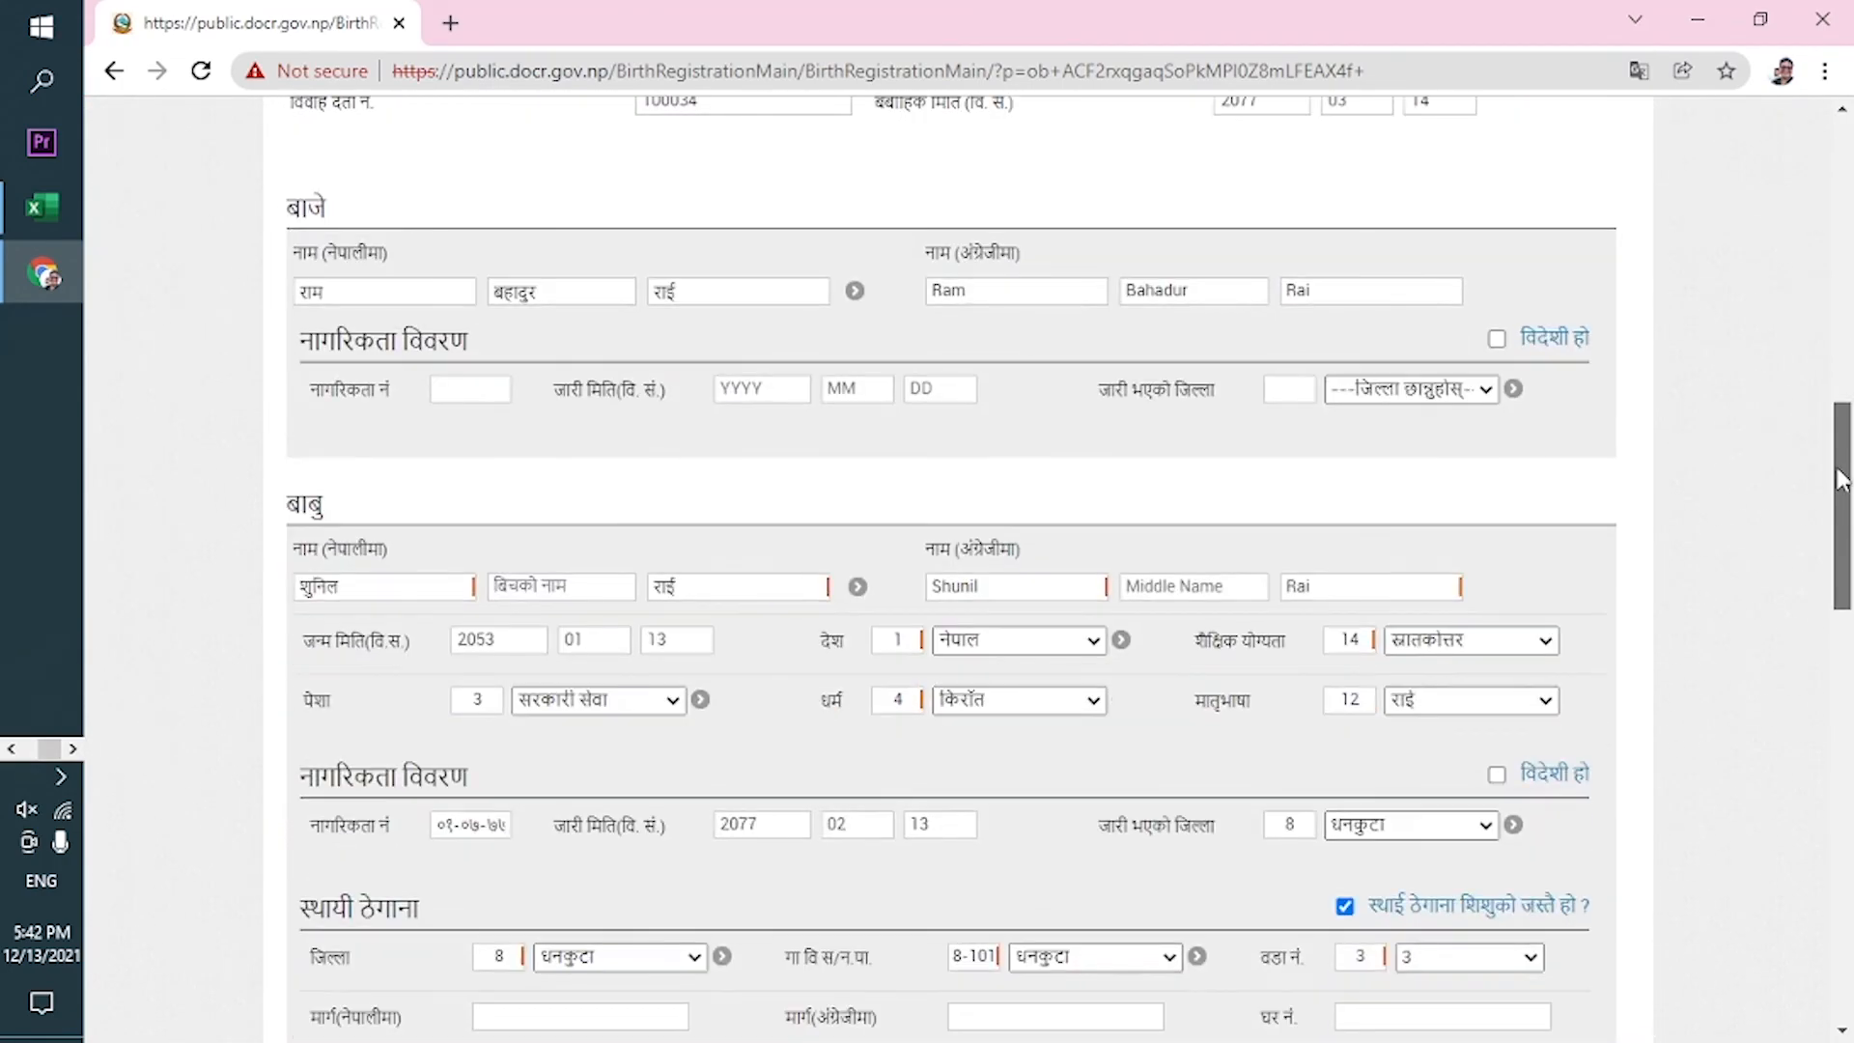
scroll(1849, 591, down, 8)
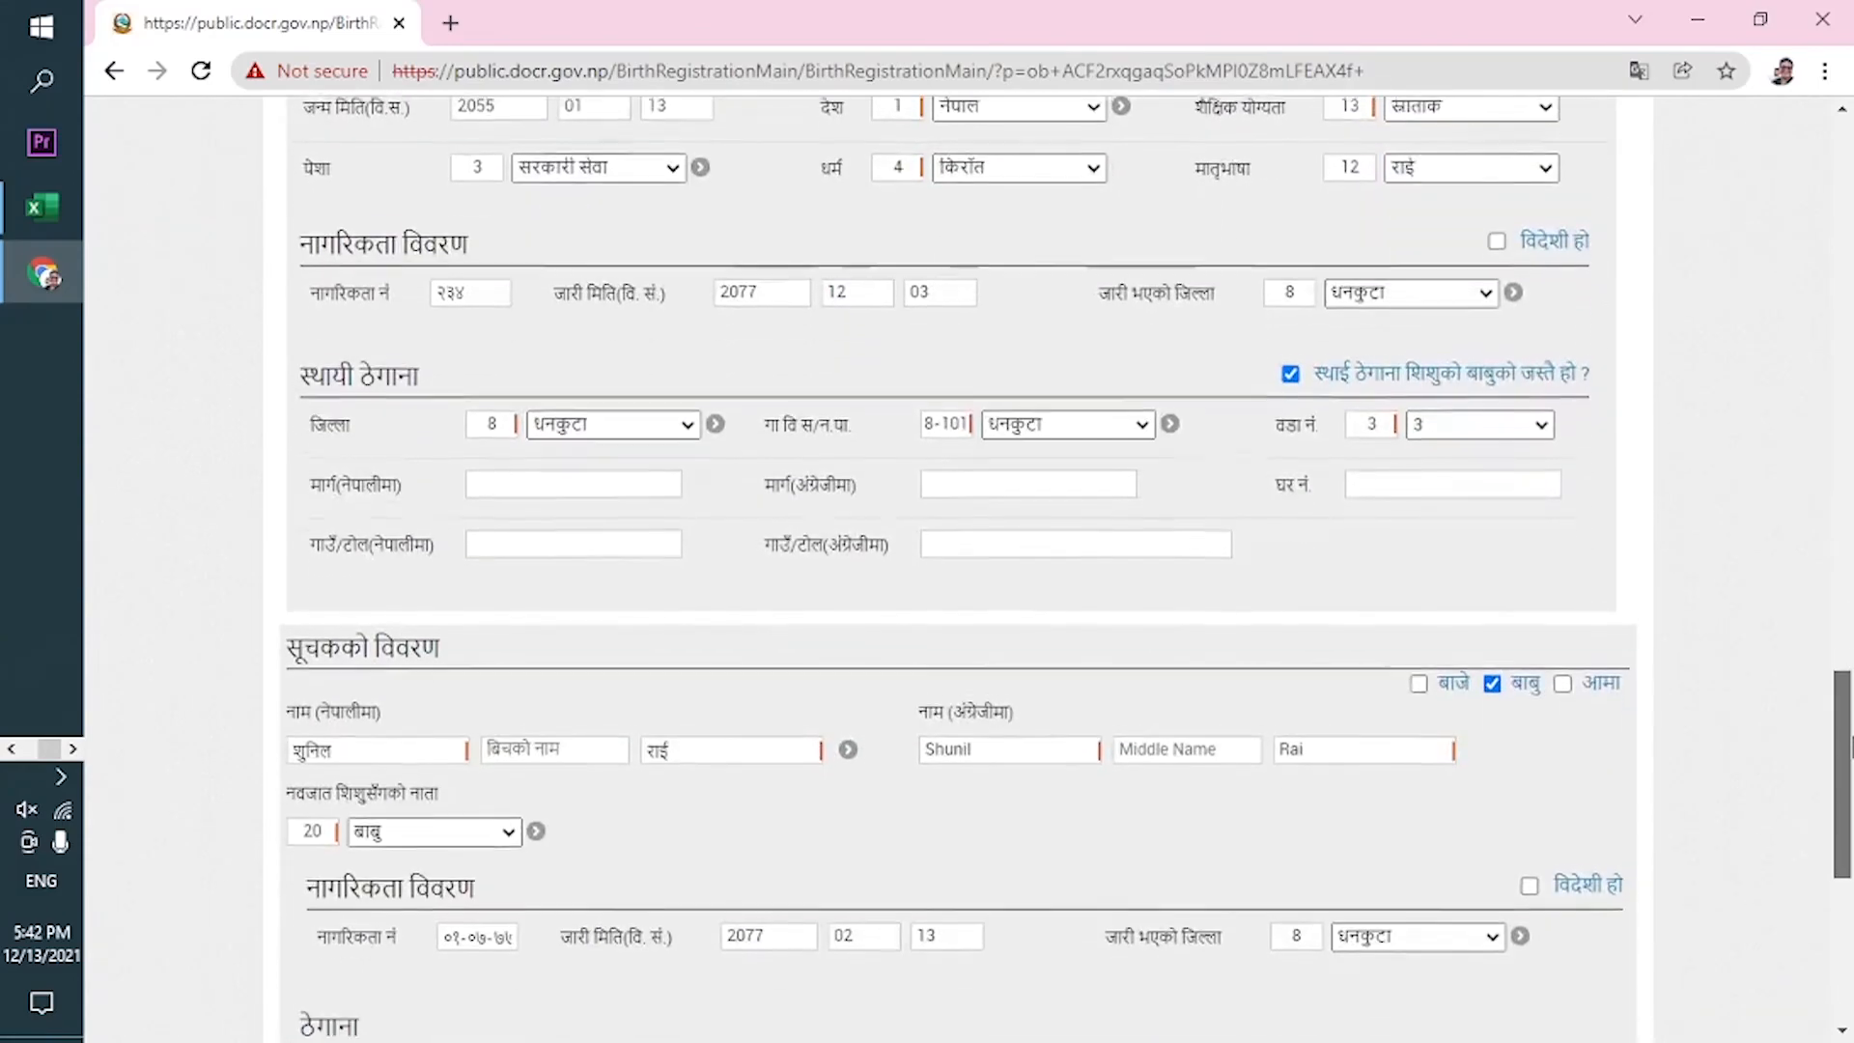
scroll(1849, 589, up, 8)
drag(1850, 591, 1775, 205)
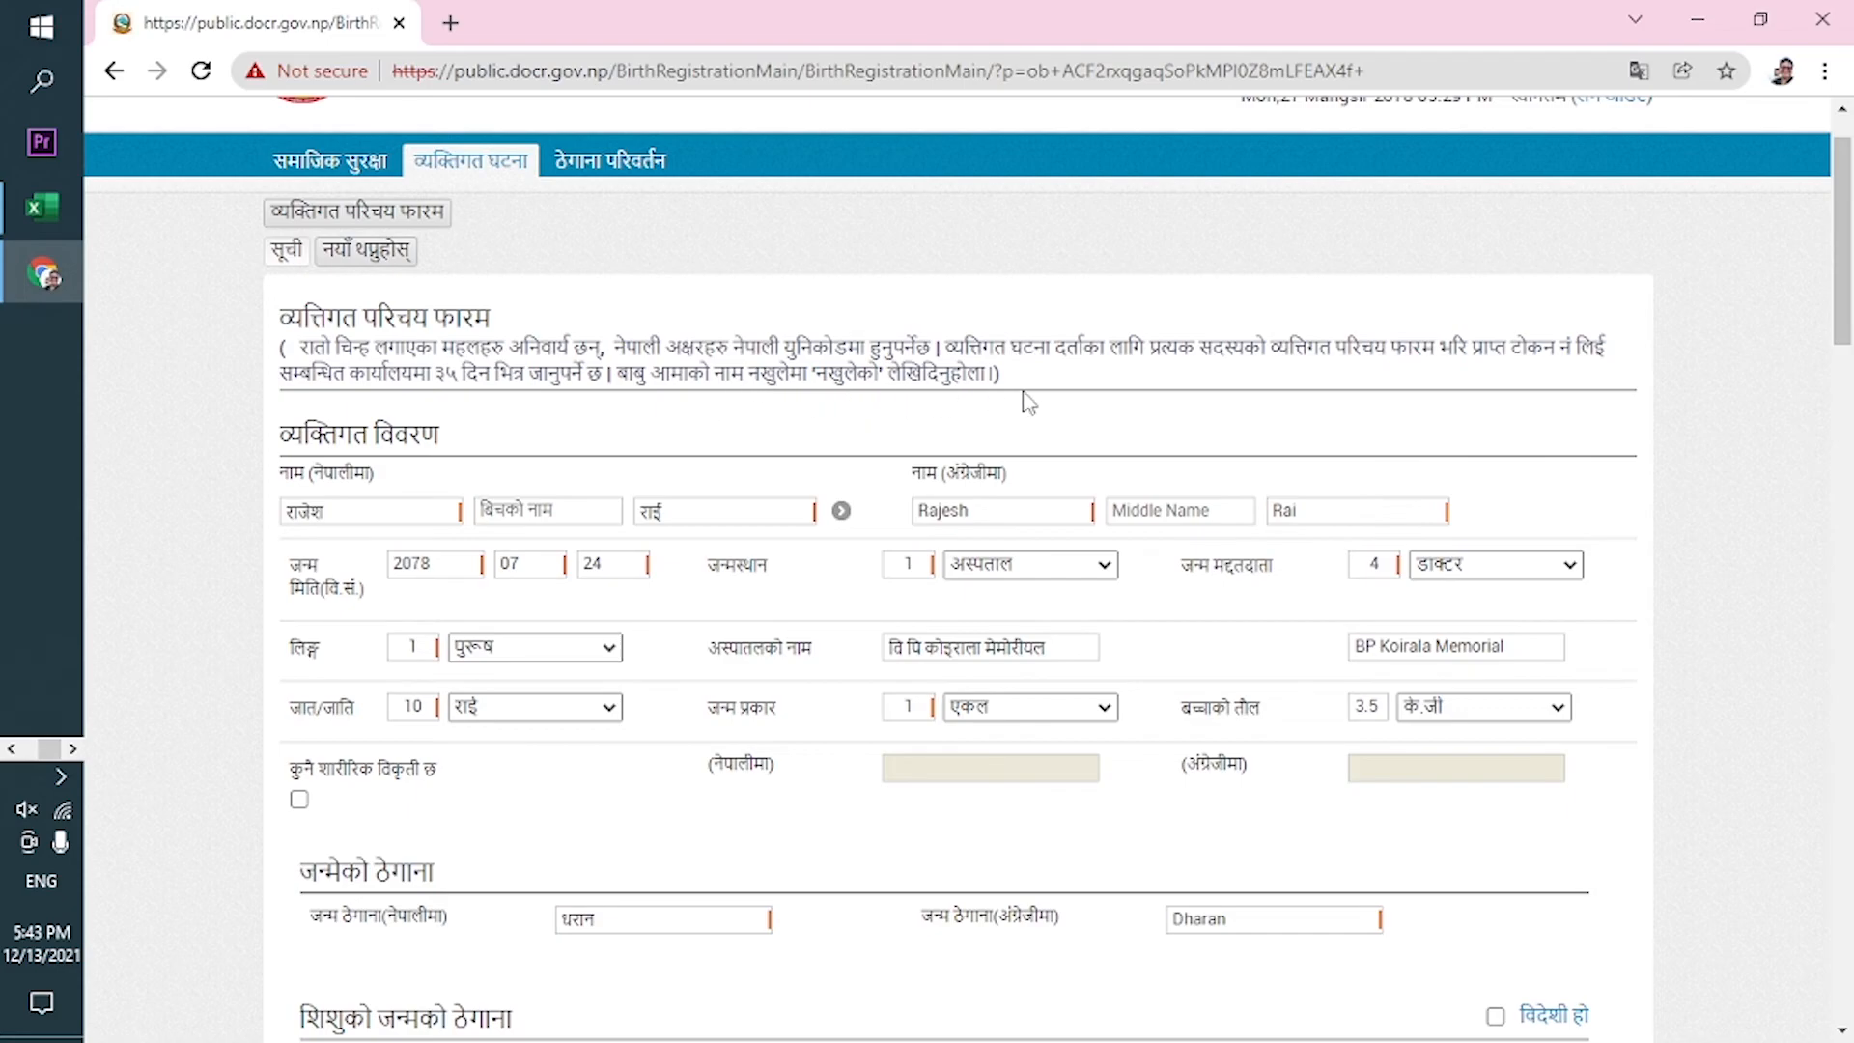
Resubmit the birth registration form with पेश गर्नुहोस् from the bottom of the page.
drag(1849, 273, 1850, 950)
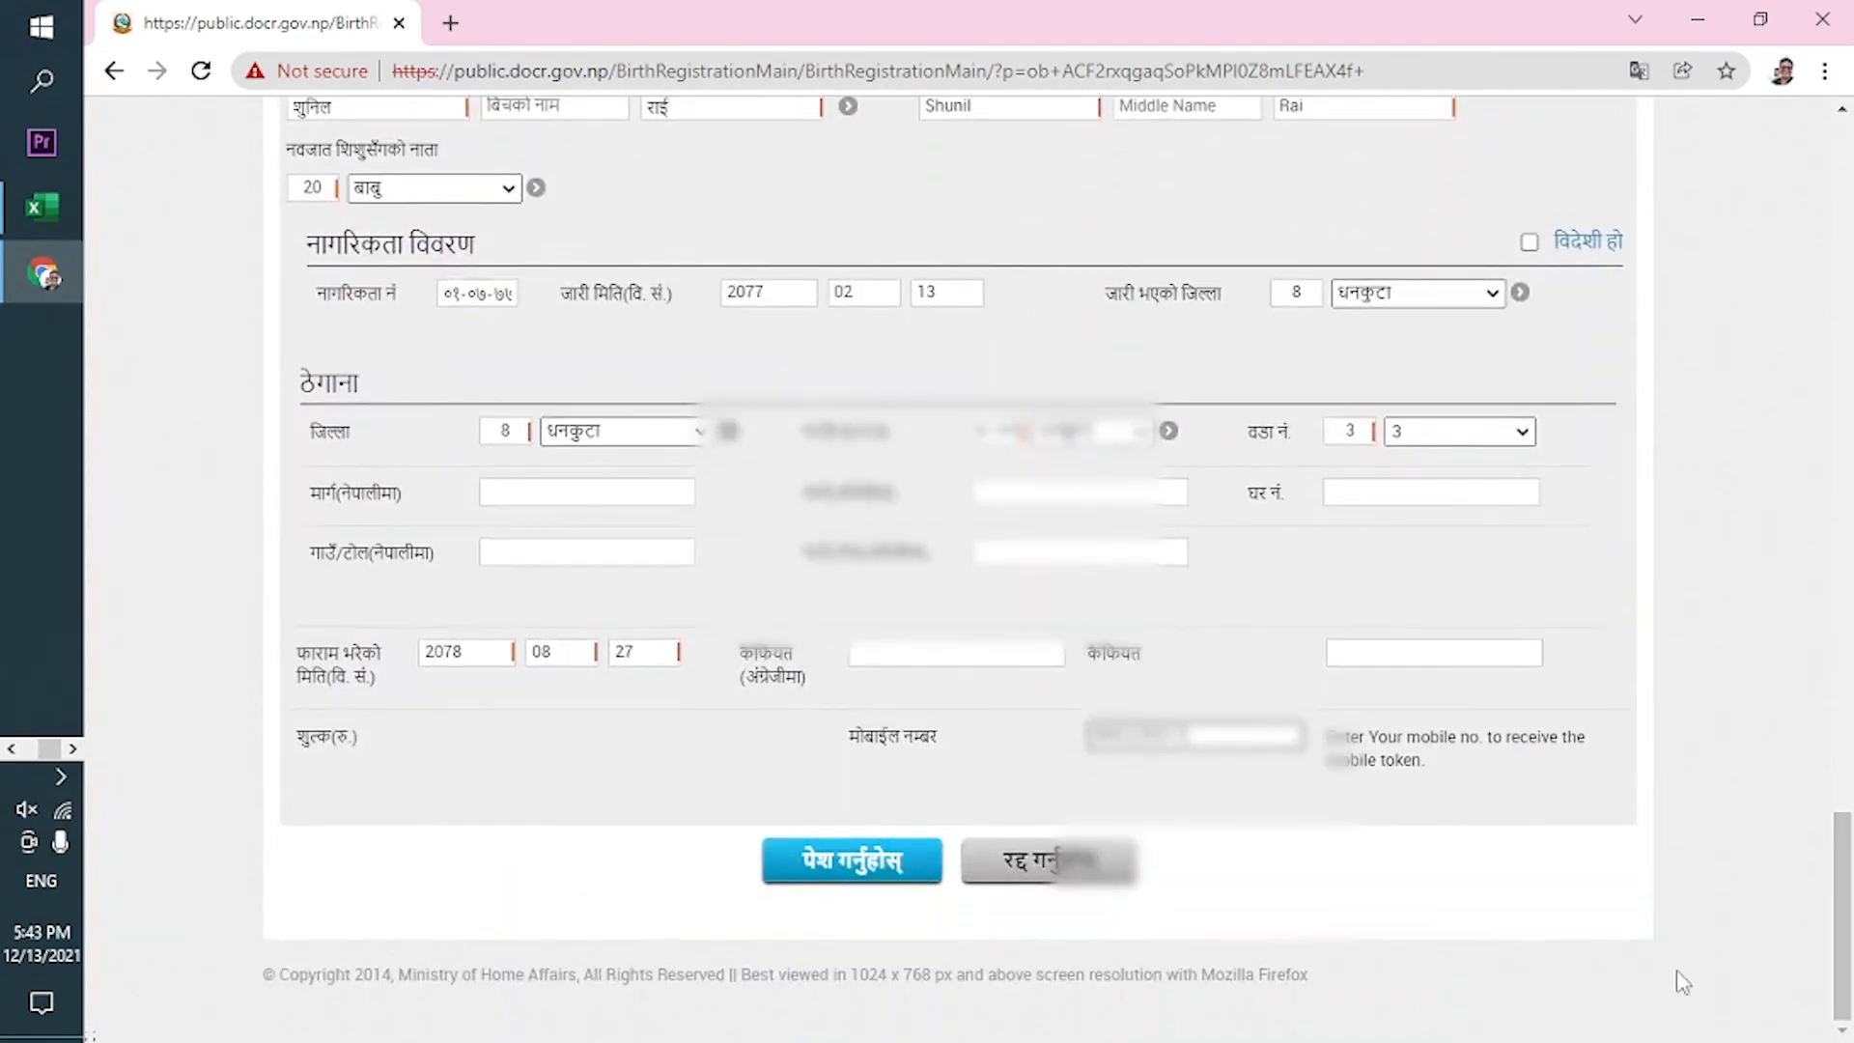
click(837, 868)
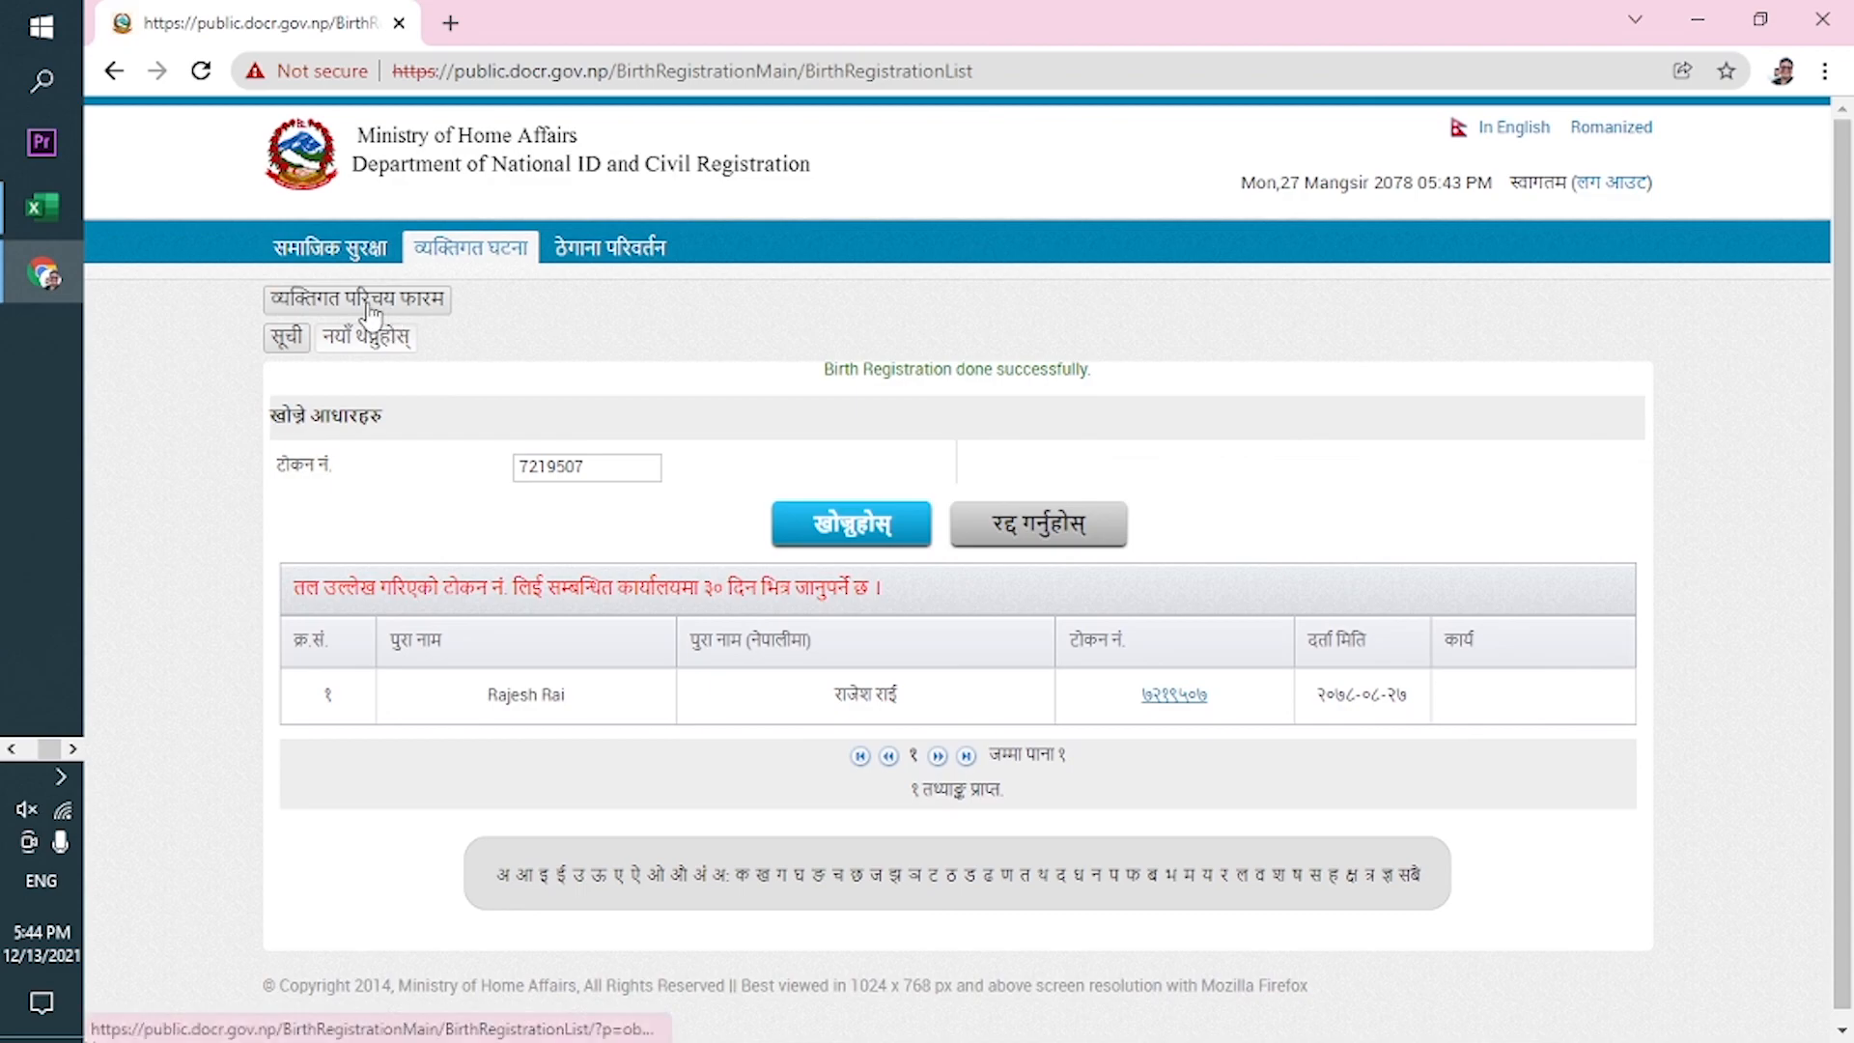
scroll(1850, 519, down, 1)
scroll(1849, 519, up, 1)
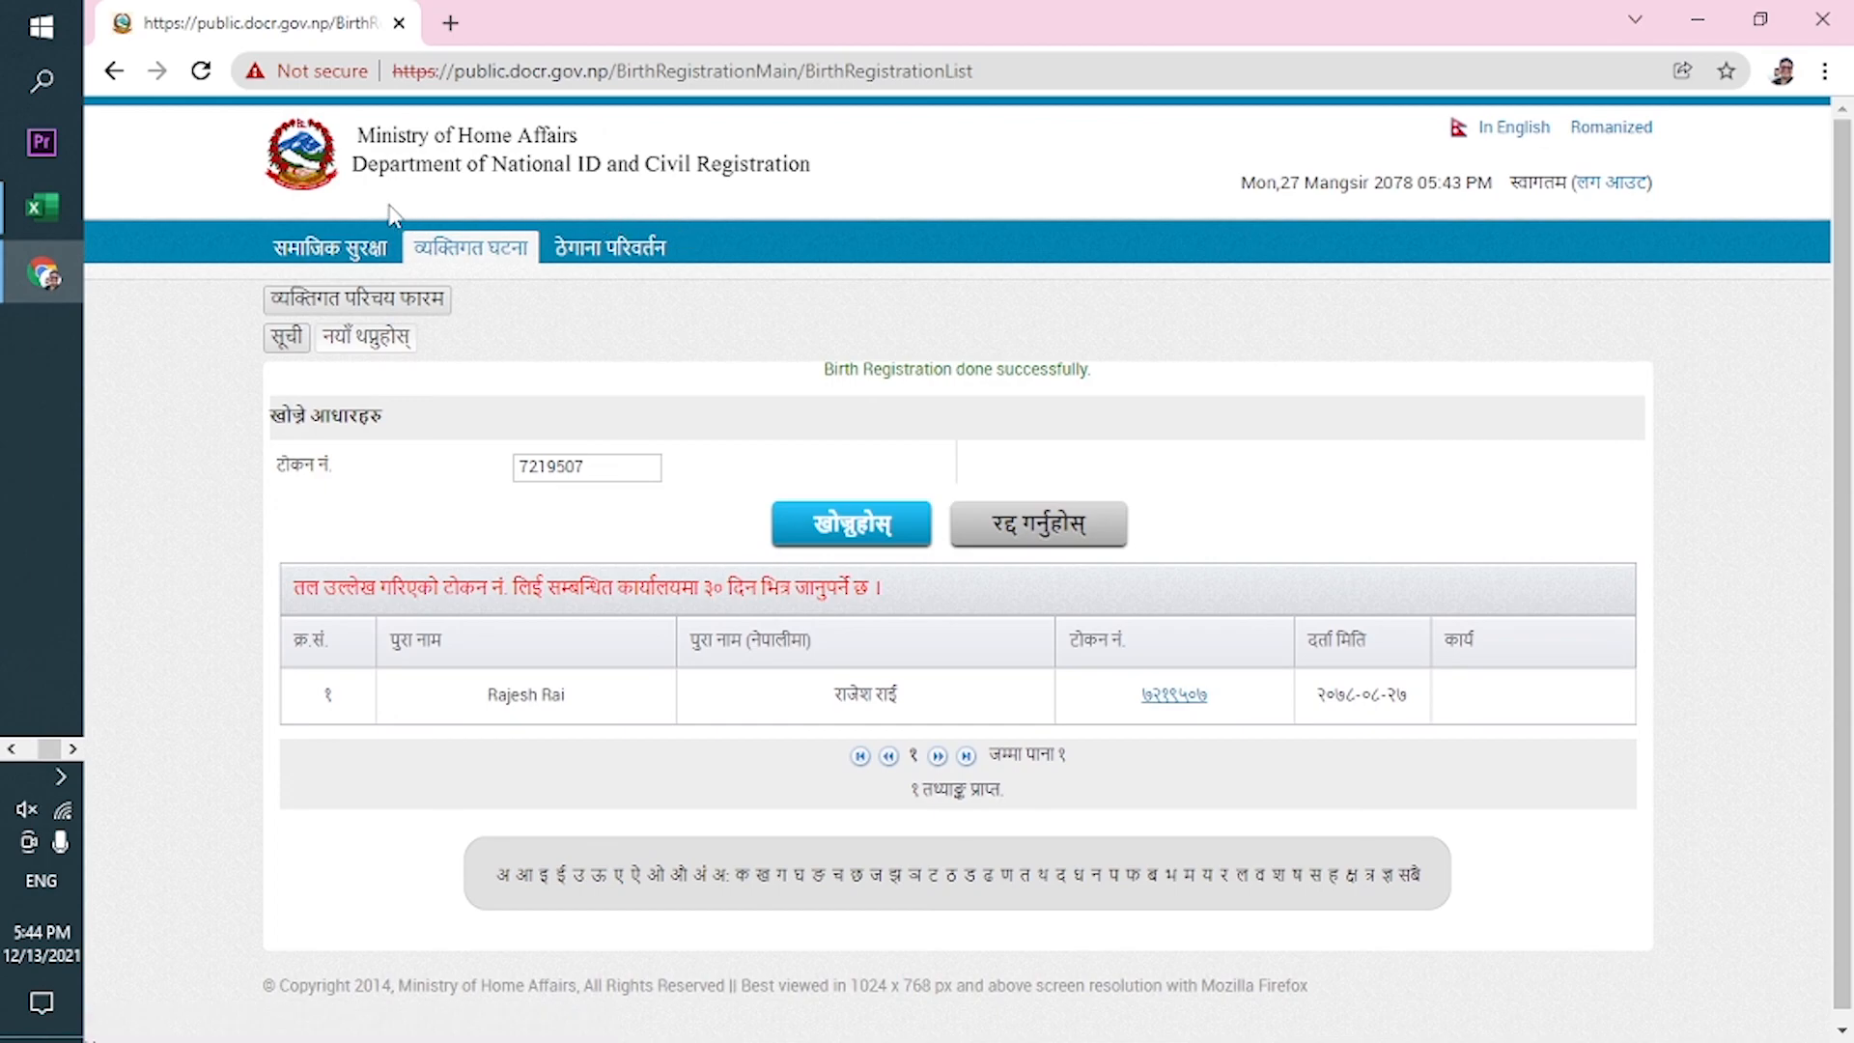
drag(1849, 589, 1852, 536)
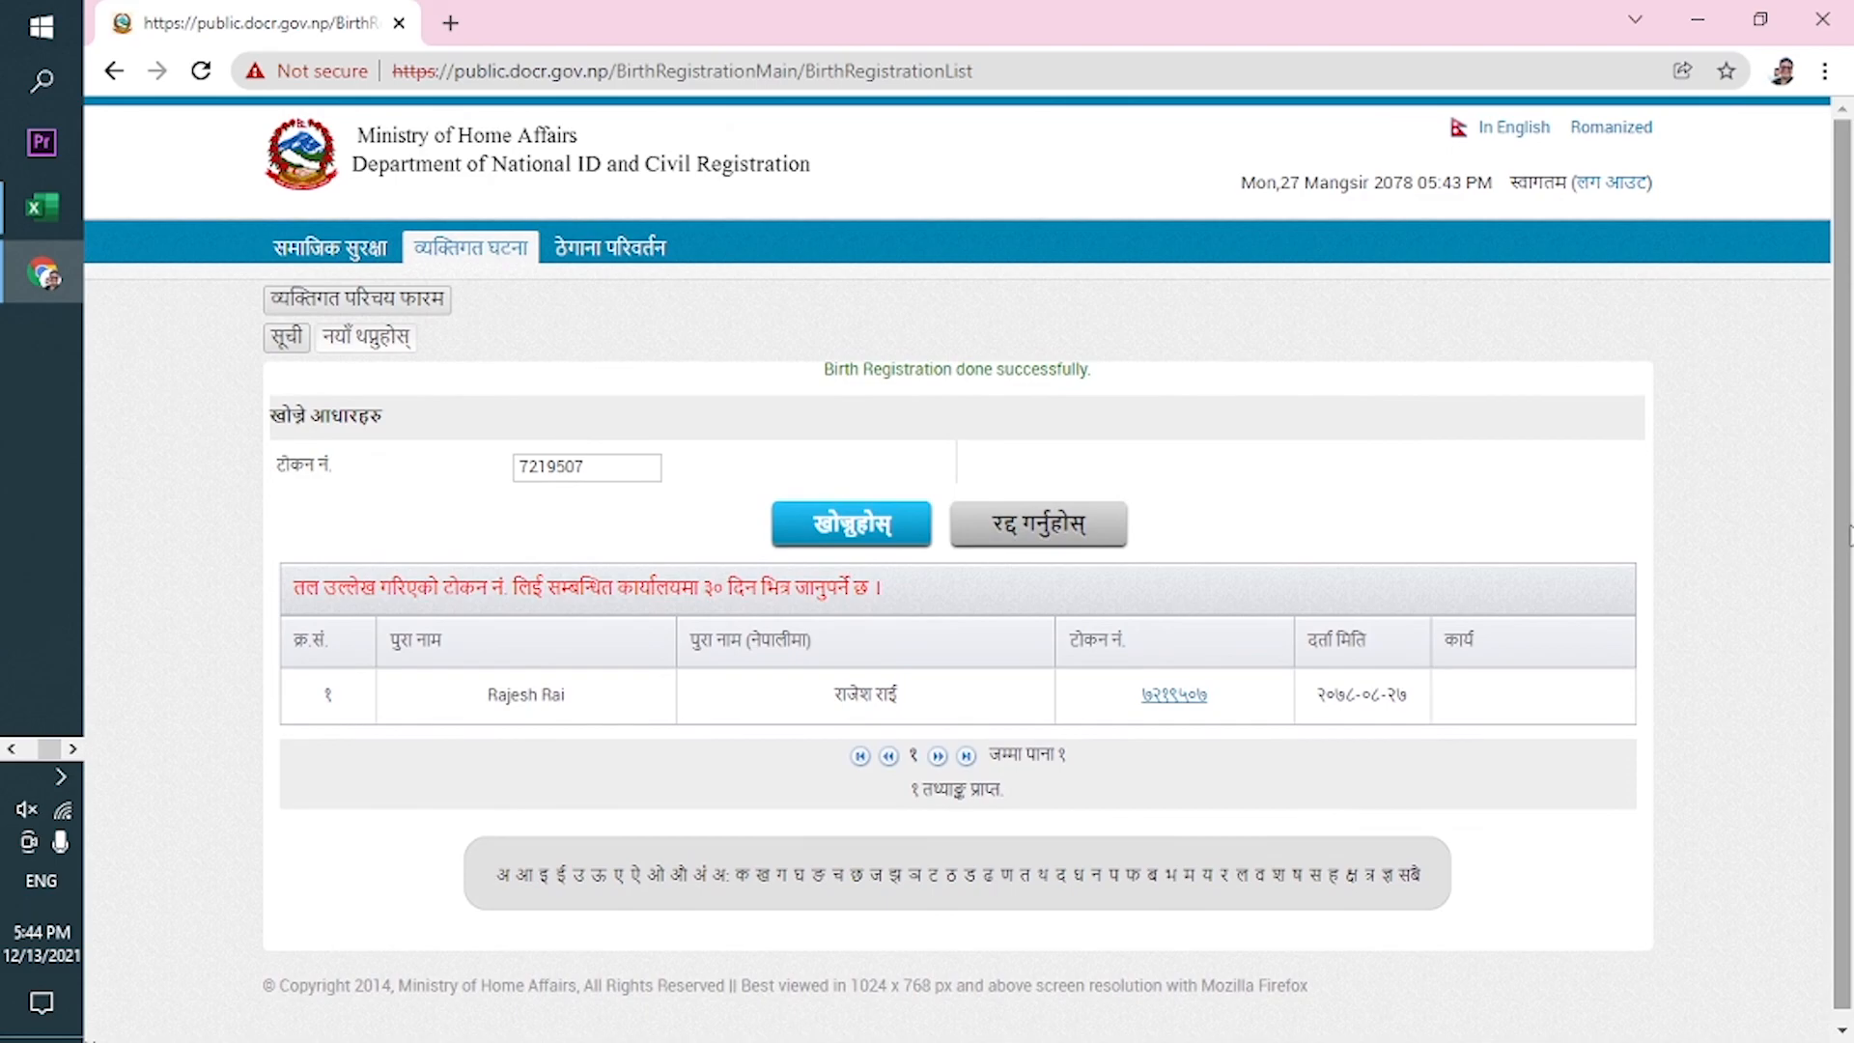